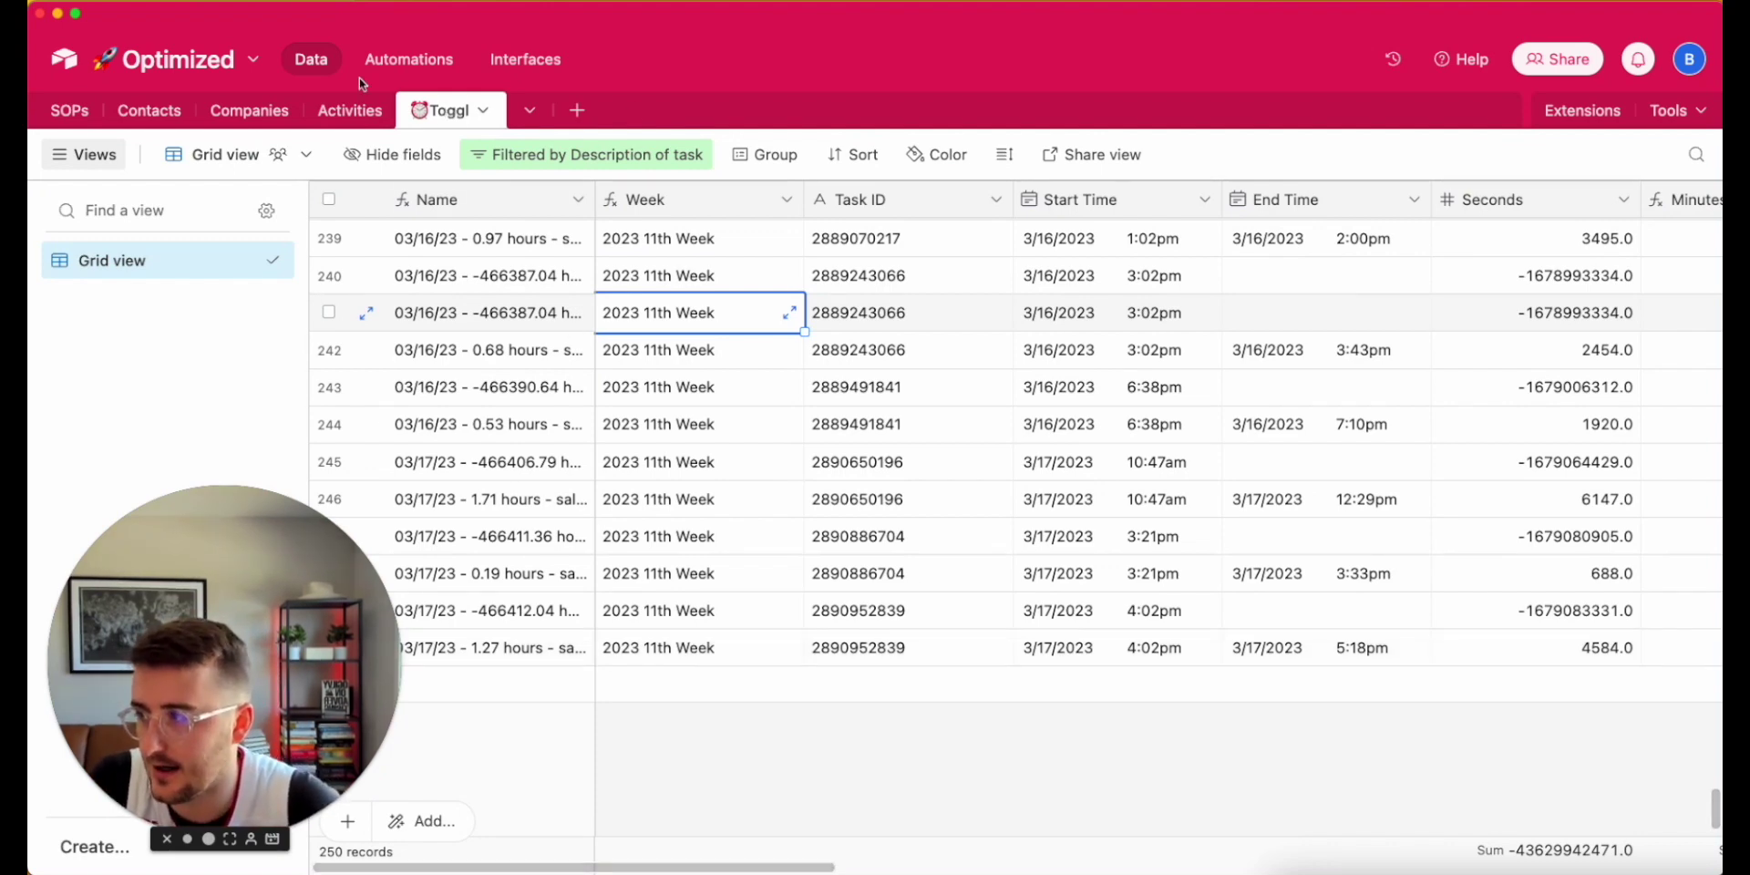
- Inspect the Seconds and Hours values of the 3/16/2023 3:02pm time entry that has no end time
scroll(1346, 429, right, 3)
scroll(1346, 429, up, 1)
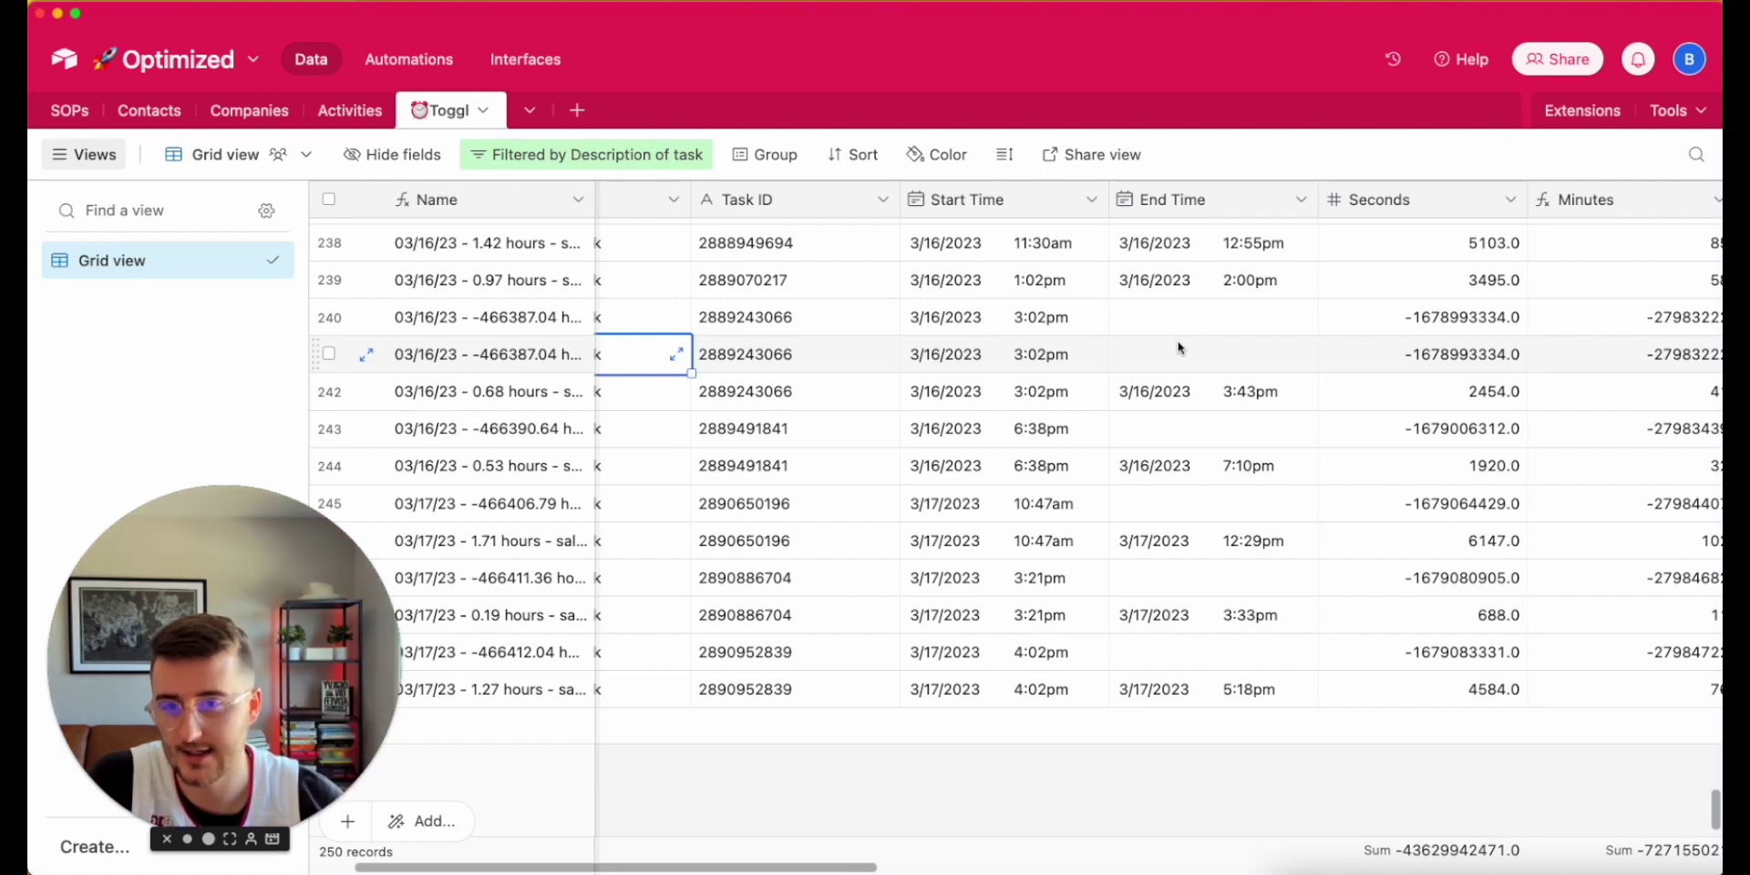
scroll(1178, 347, right, 2)
click(1340, 308)
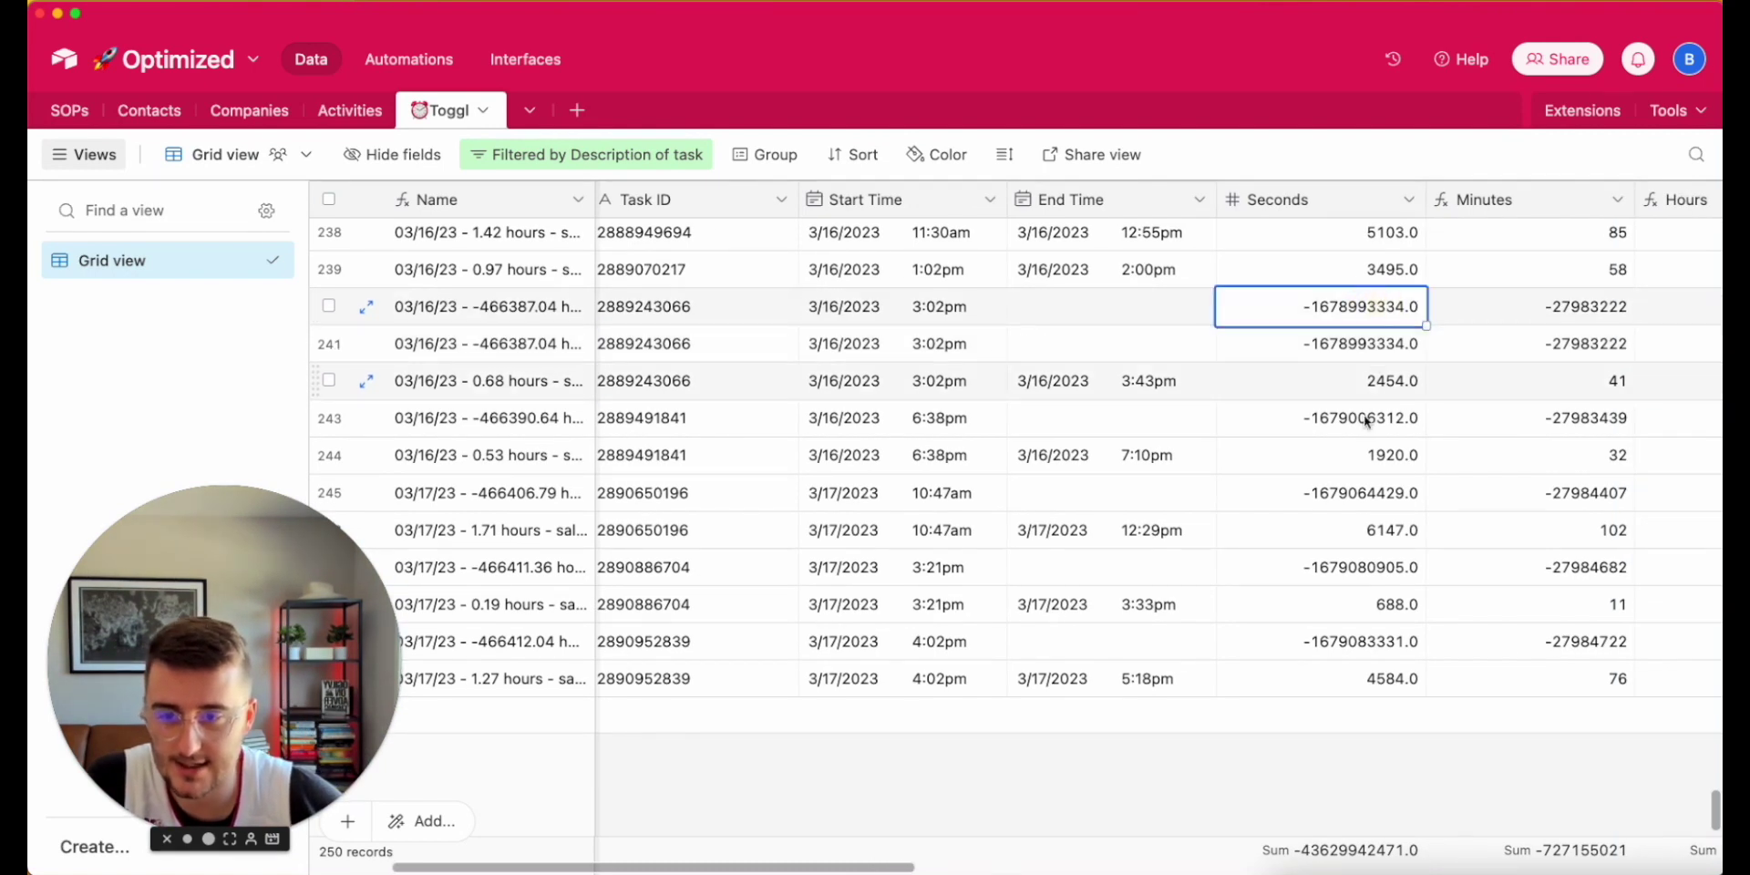
scroll(1500, 313, right, 2)
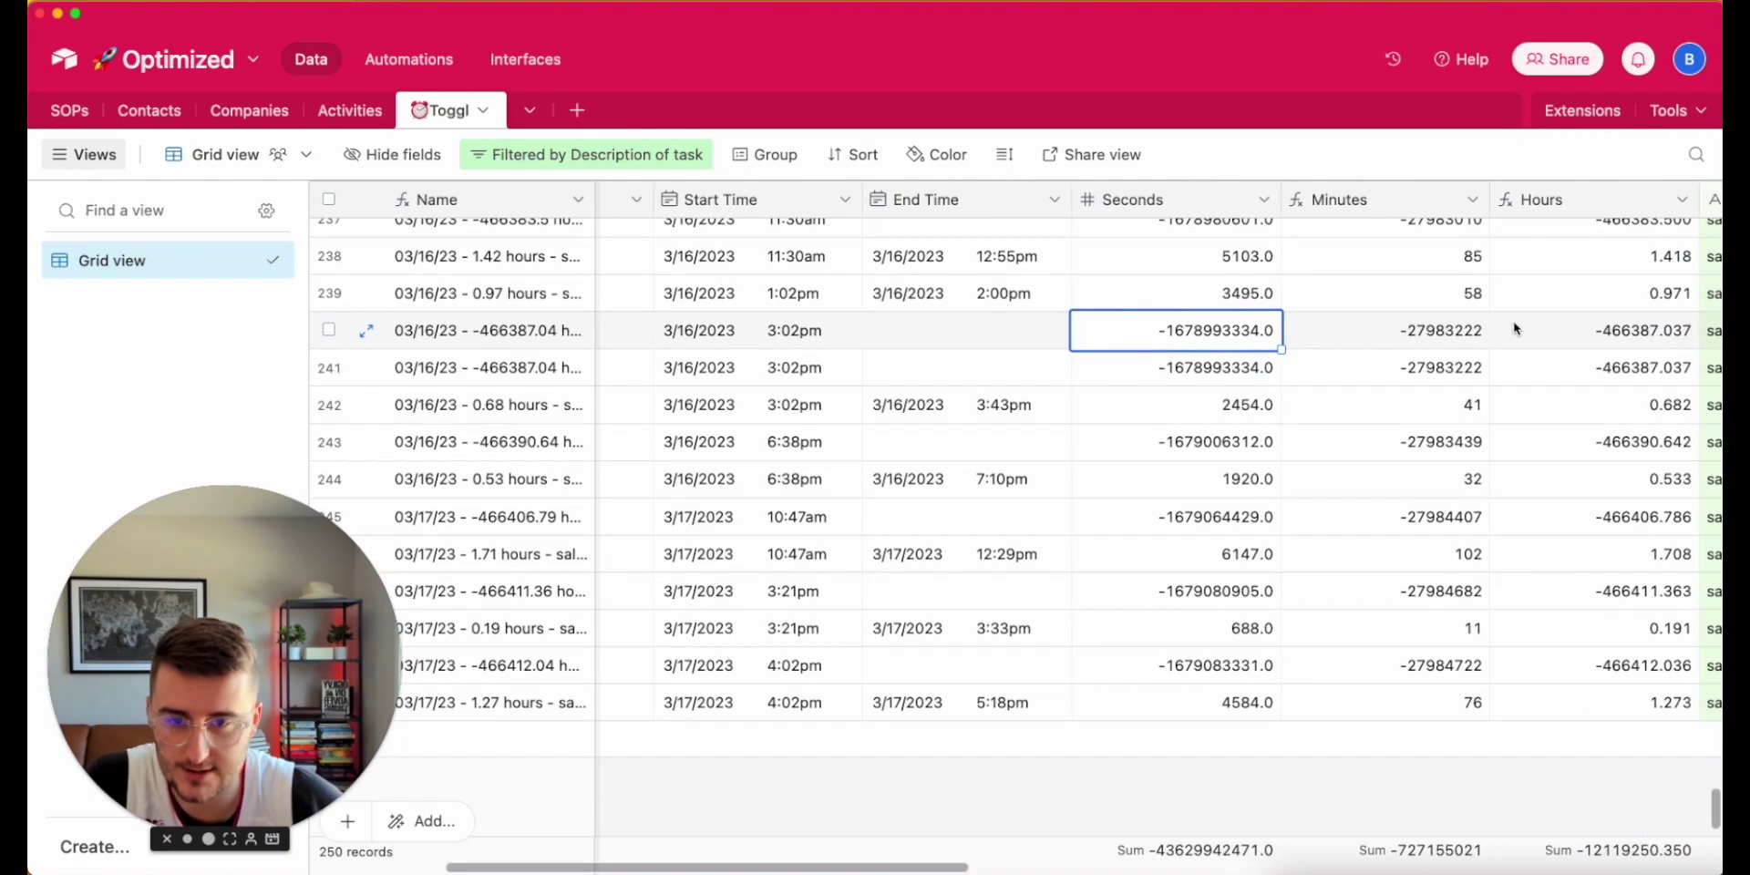
click(1516, 328)
scroll(1513, 333, right, 4)
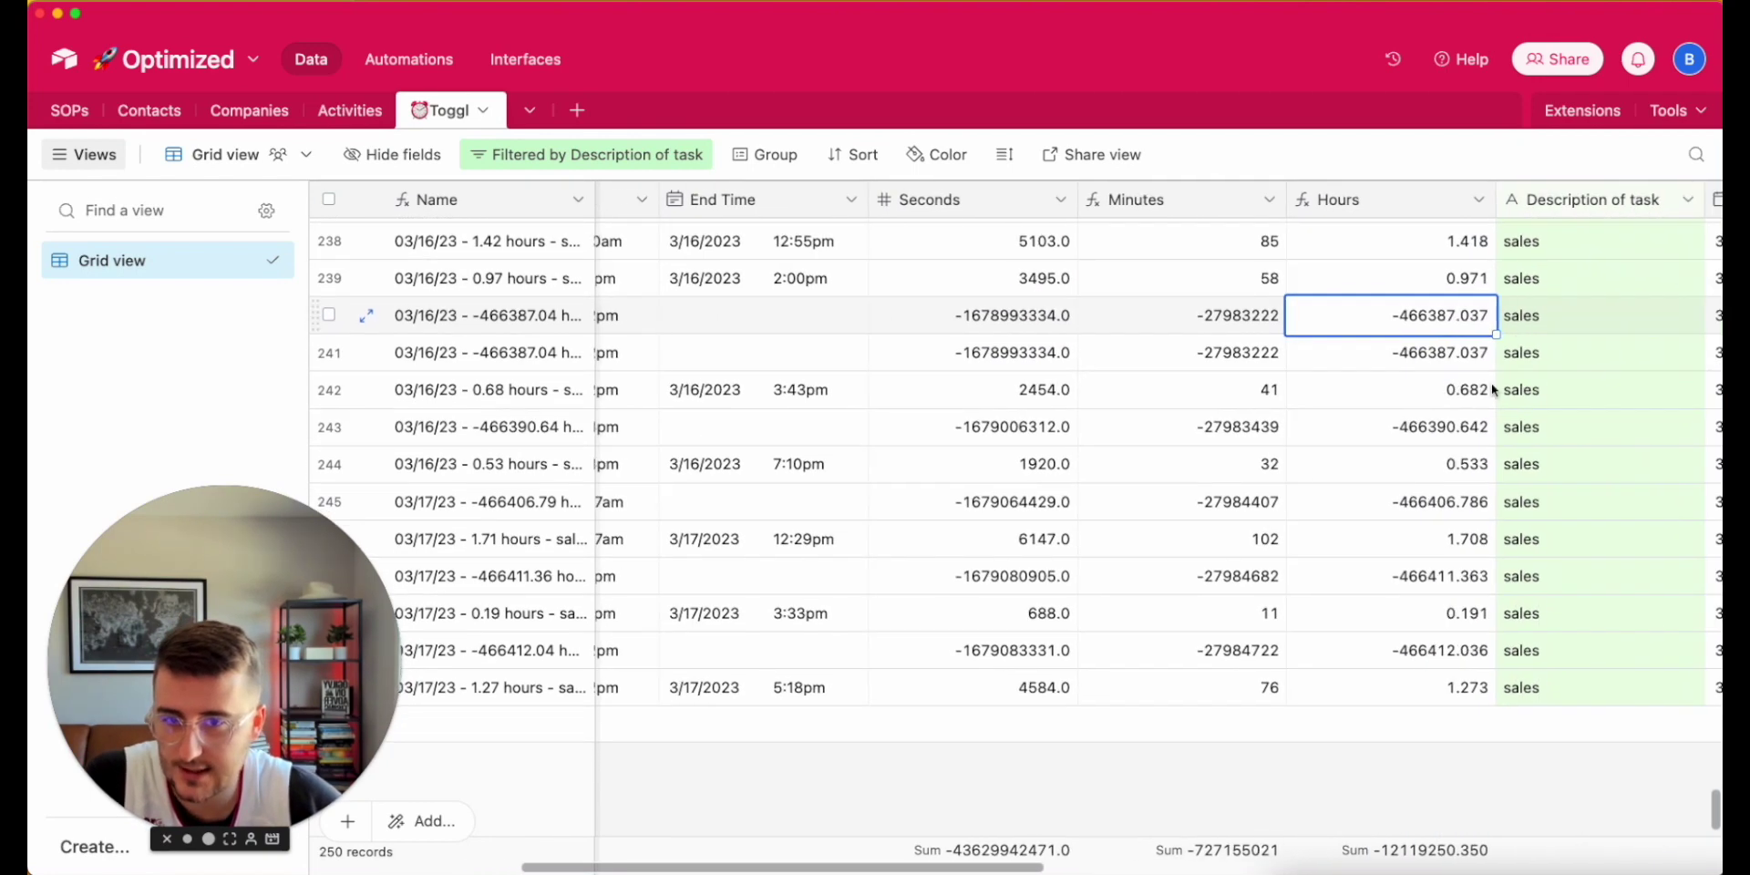
scroll(1533, 394, right, 2)
scroll(1458, 374, left, 5)
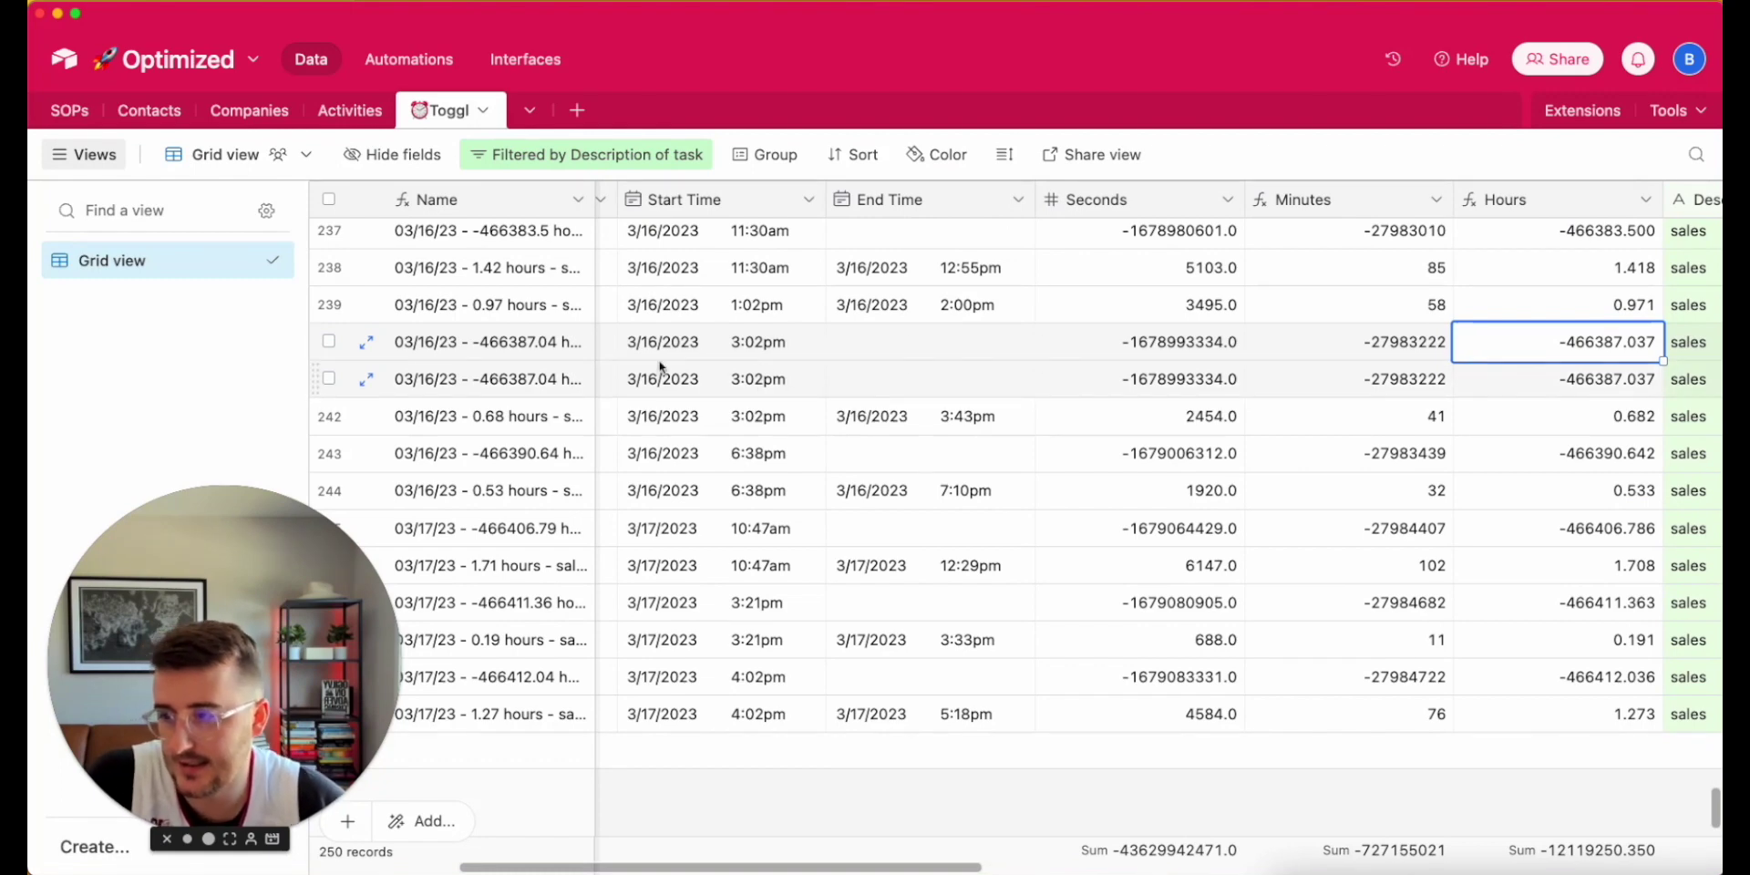
- Select the three records starting 3/16/2023 3:02pm and compare their end times and durations
click(329, 341)
click(329, 378)
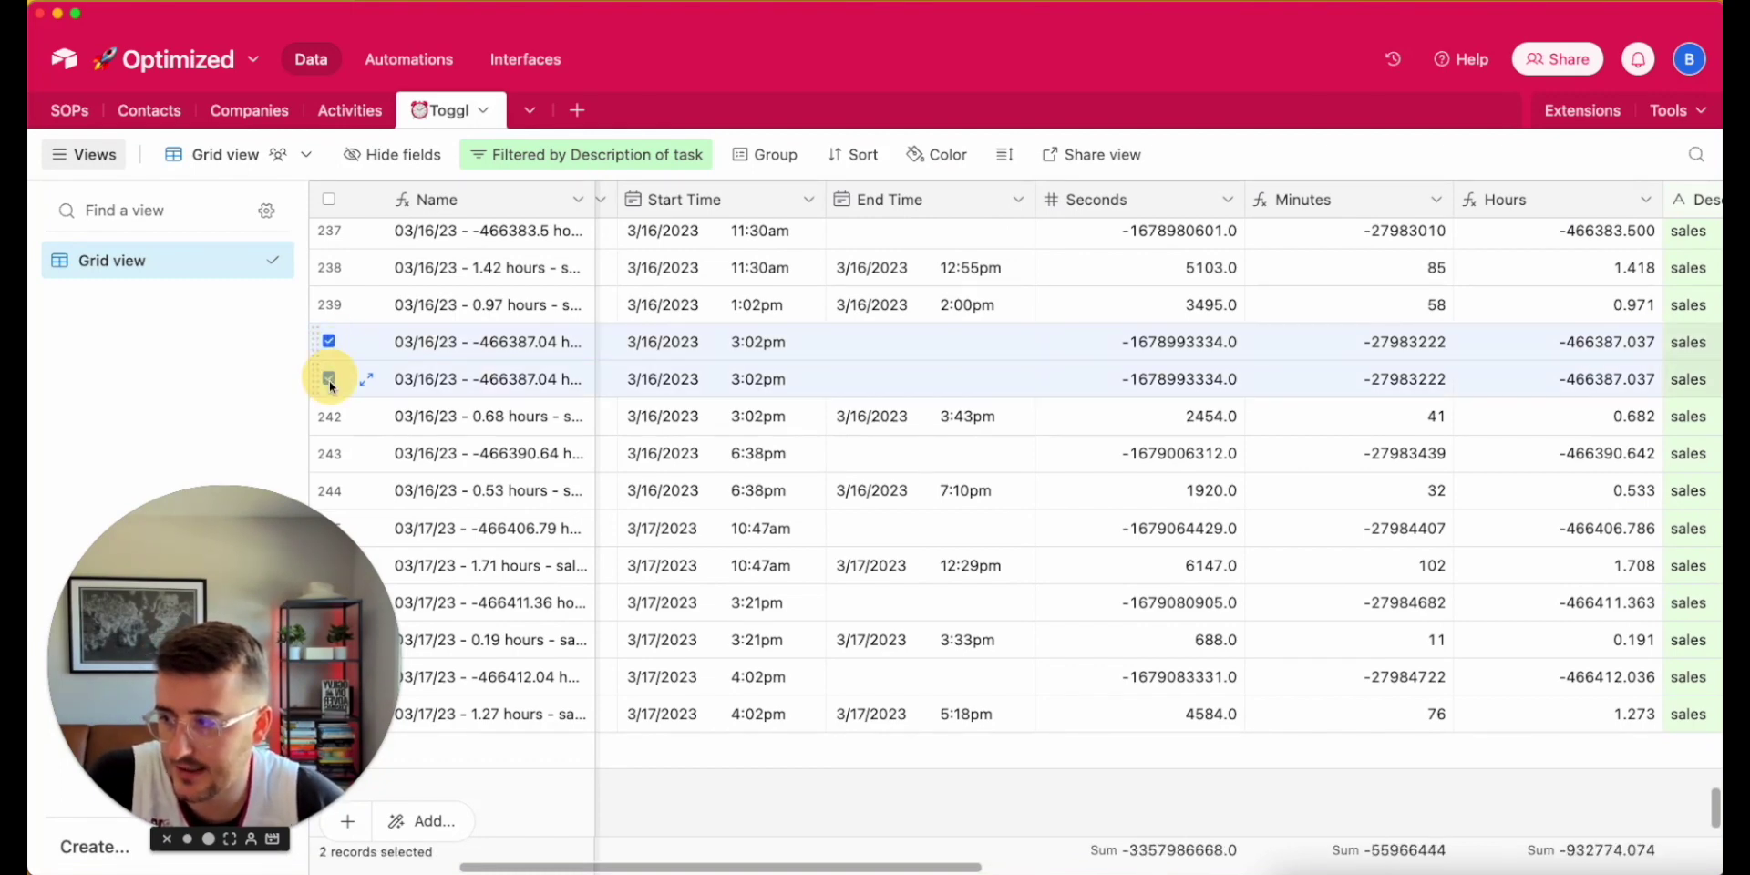
click(329, 416)
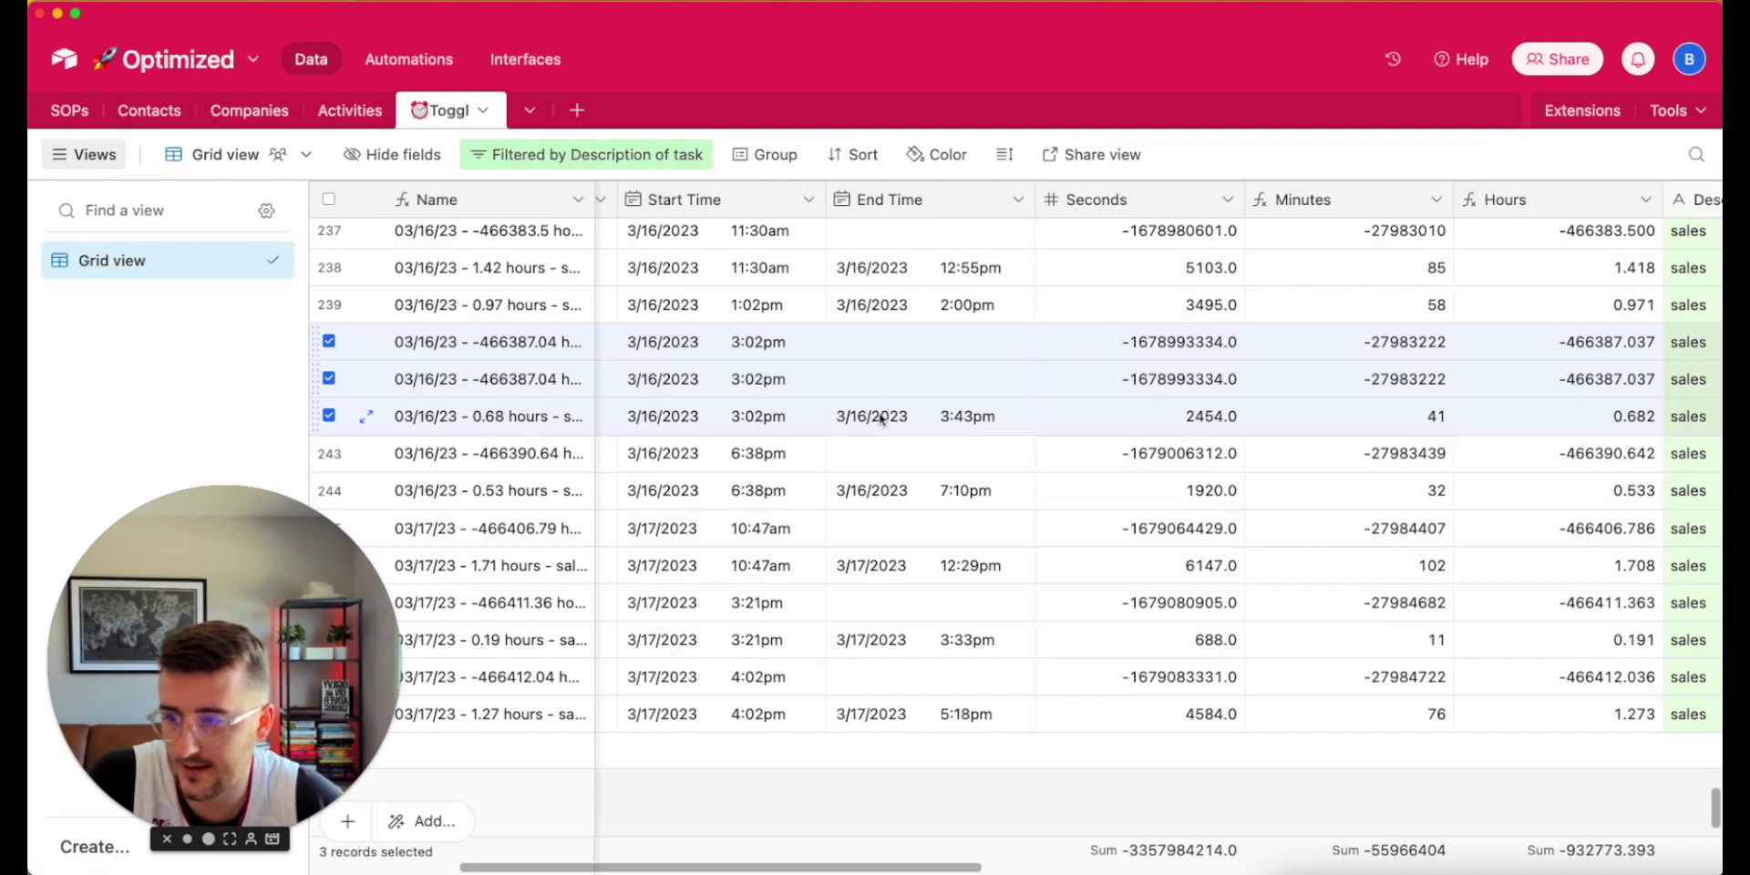
scroll(862, 417, down, 1)
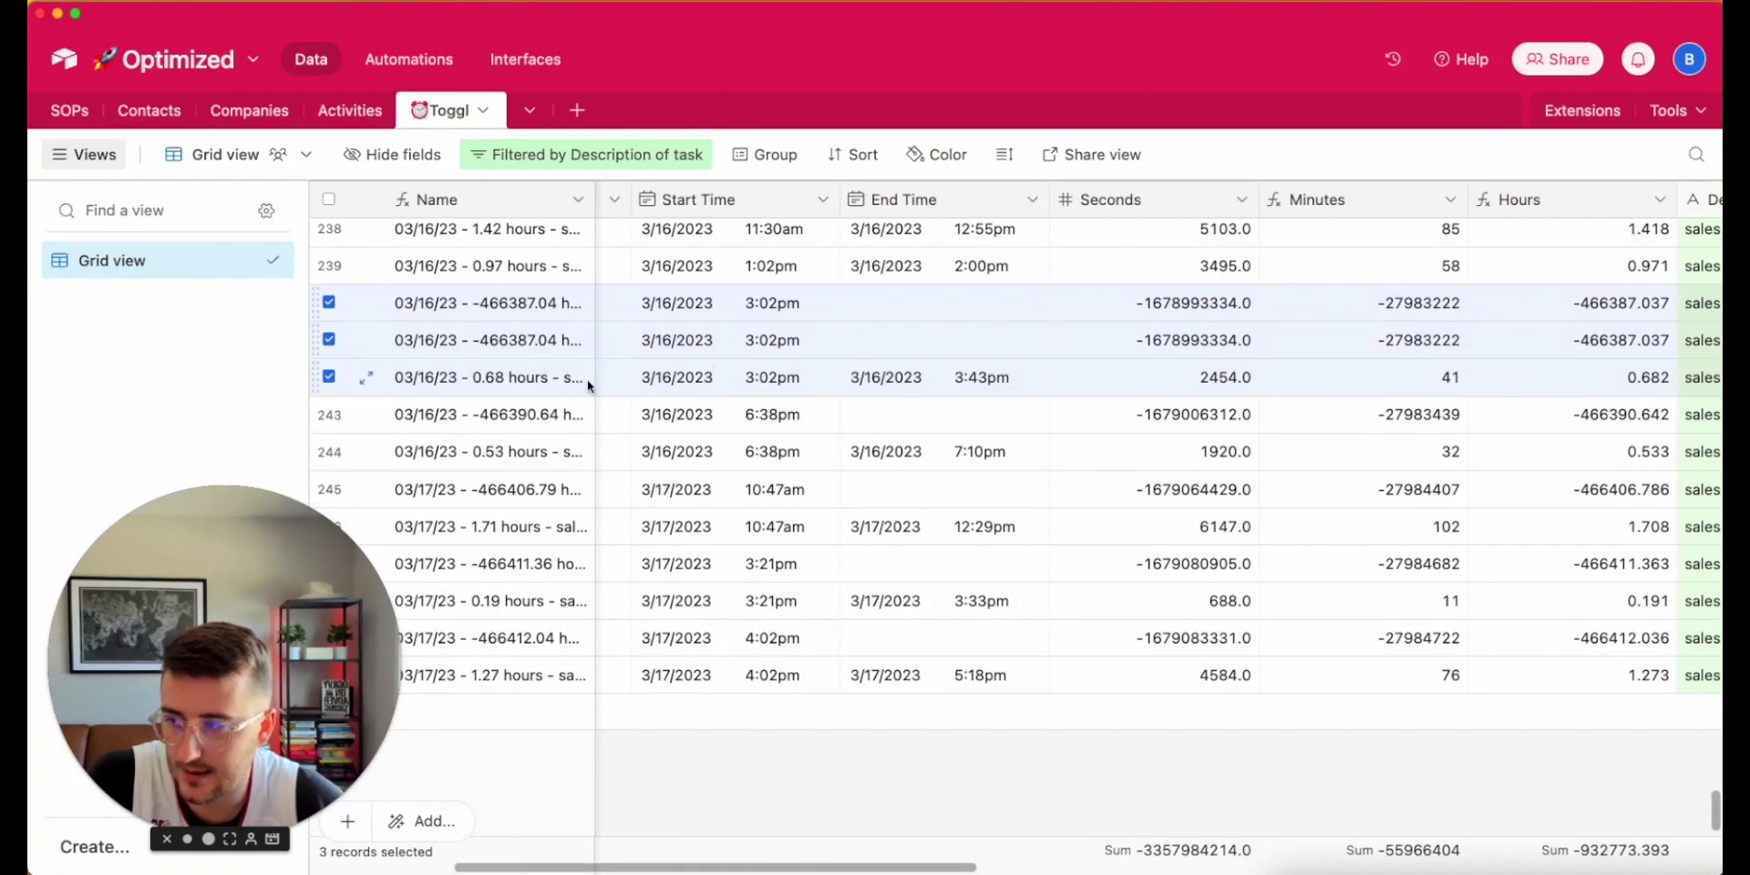
scroll(587, 379, left, 2)
scroll(587, 379, down, 1)
scroll(587, 379, left, 1)
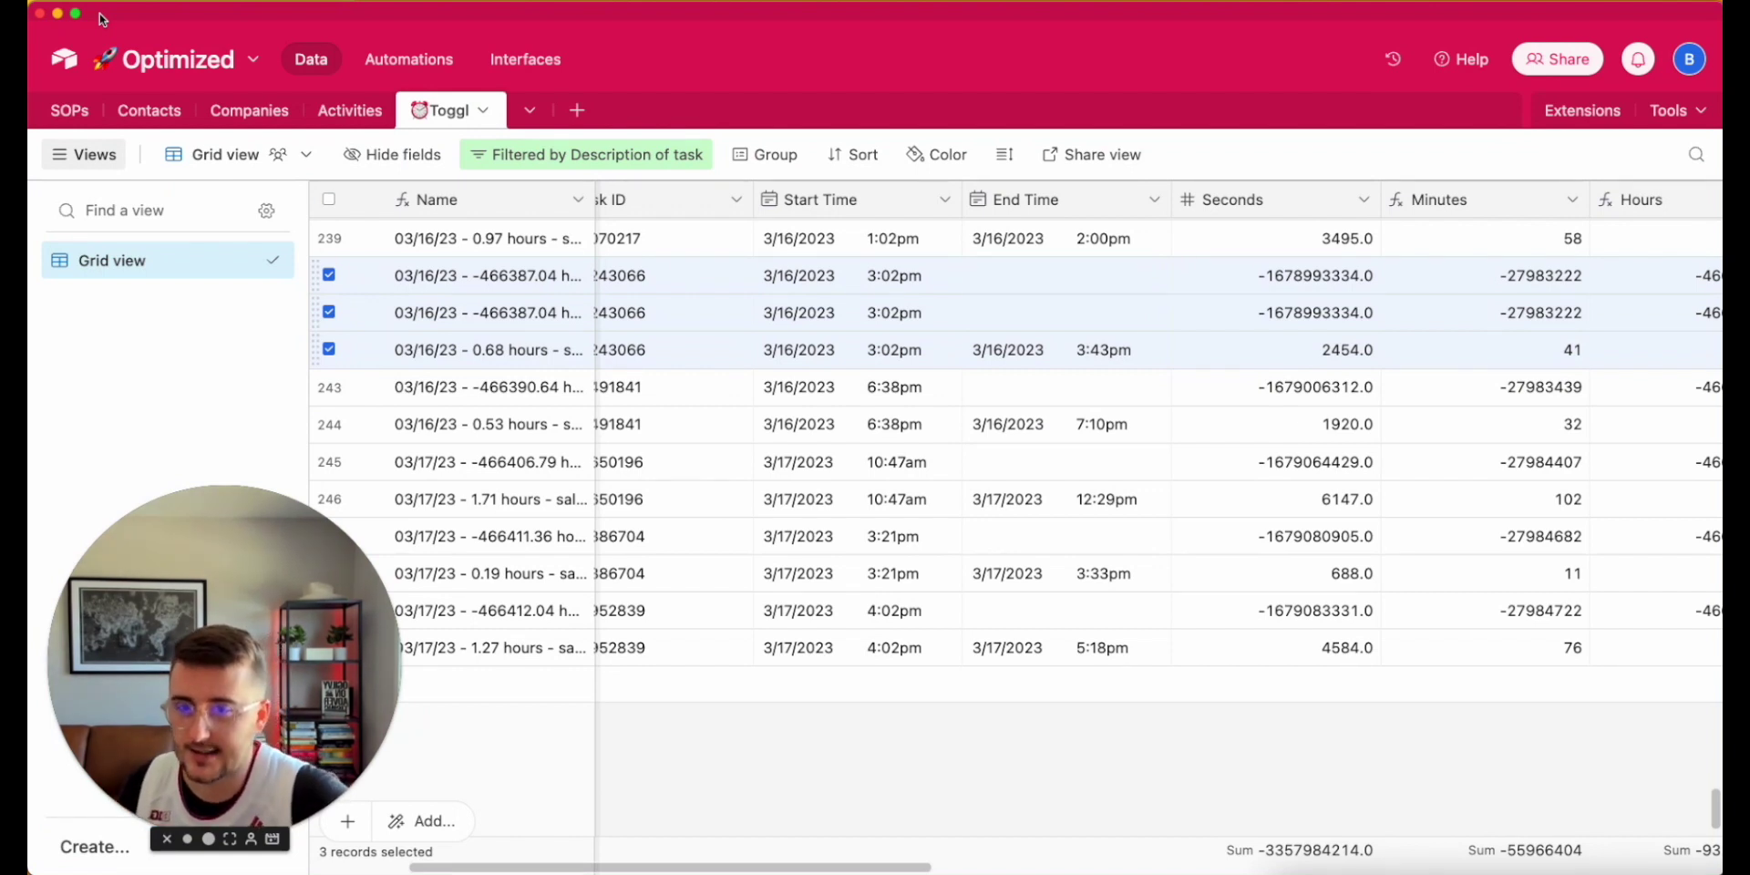
- Select the Description of task column and look over the Created, Project Name, Client Name and Workspace Name fields beside it
scroll(1056, 194, up, 2)
scroll(1055, 194, right, 5)
scroll(1056, 194, right, 2)
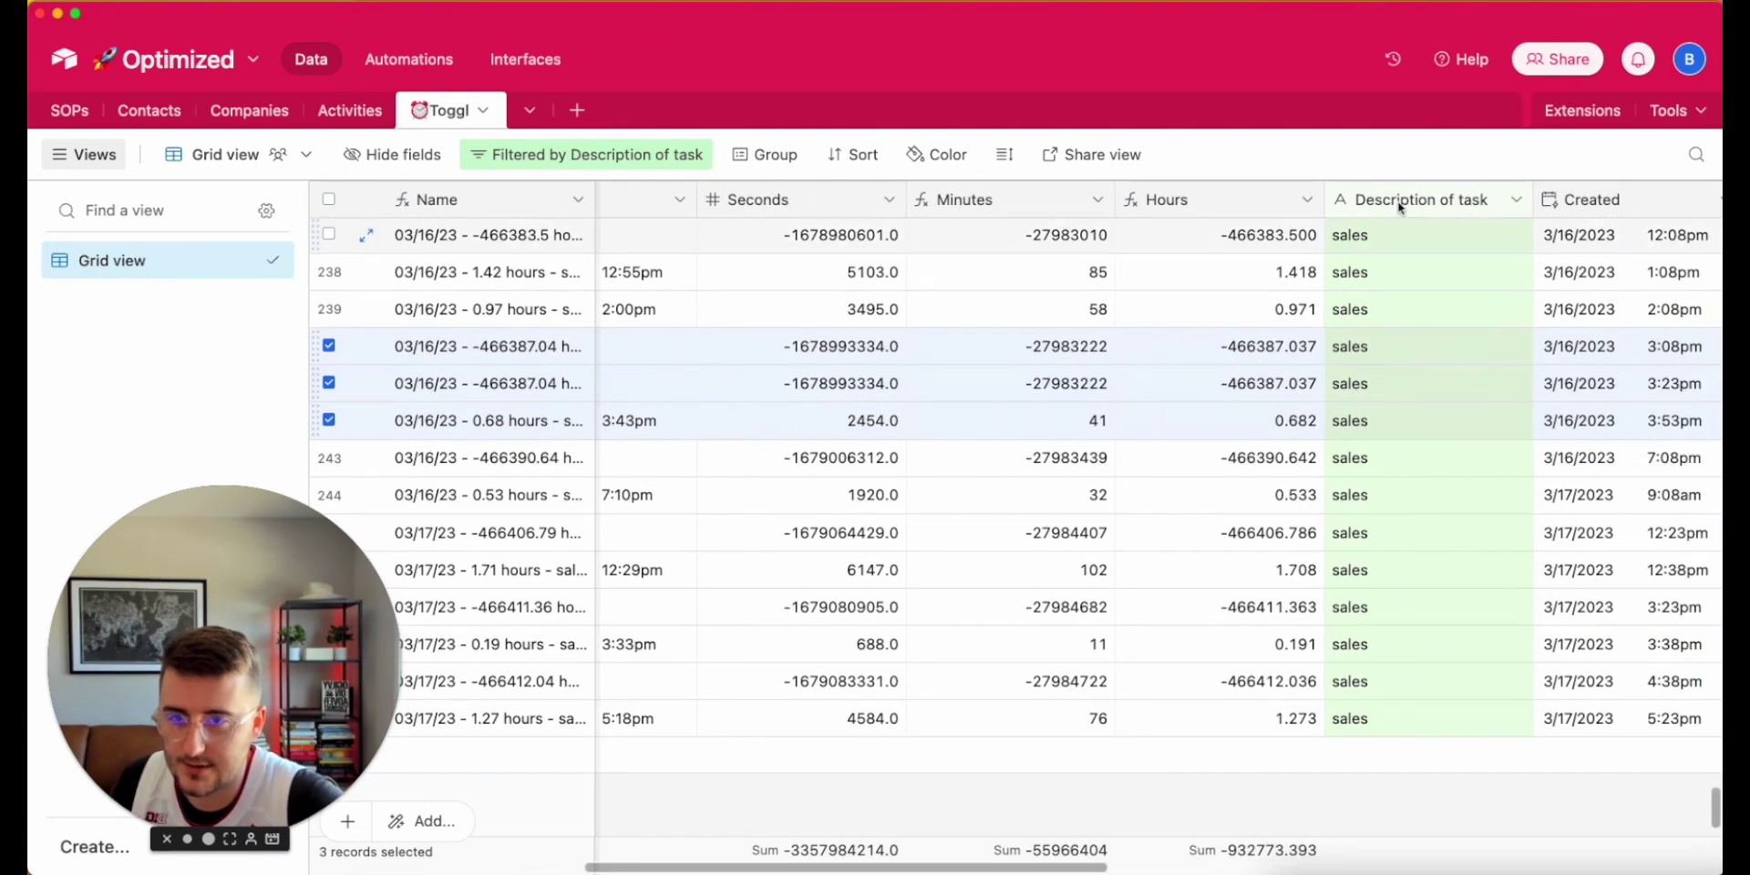
click(1407, 196)
scroll(1427, 509, right, 4)
scroll(1427, 508, down, 1)
scroll(1427, 506, right, 4)
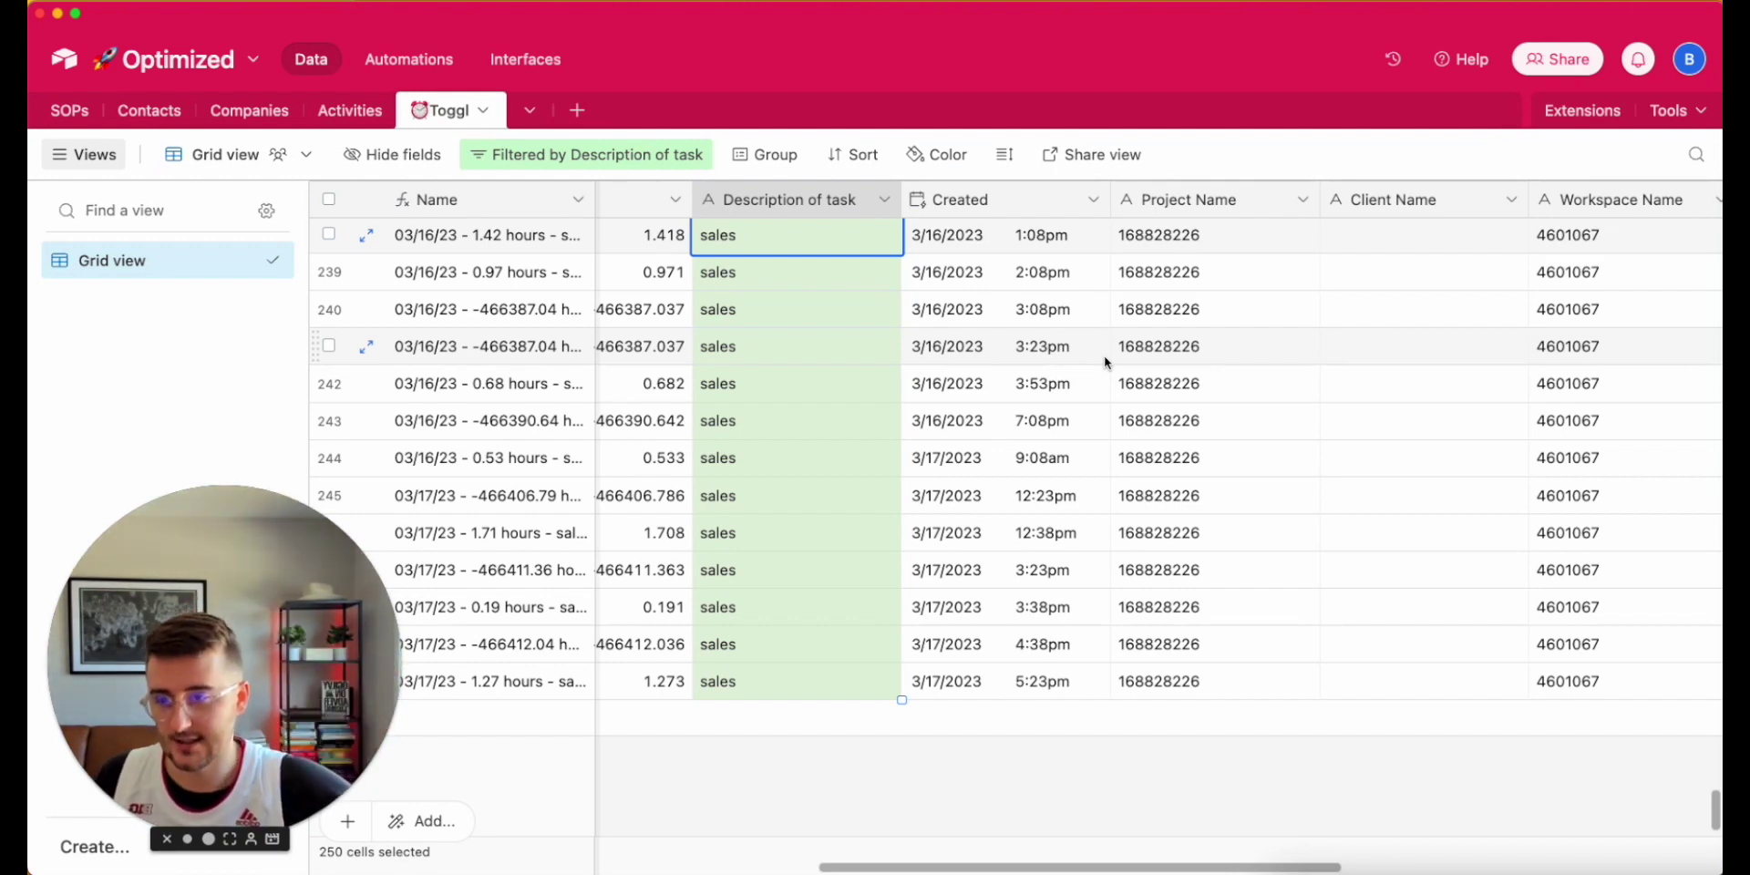
- Examine the full set of fields in the Toggl table, from Week through Imported?
scroll(1106, 363, left, 10)
scroll(1106, 363, up, 1)
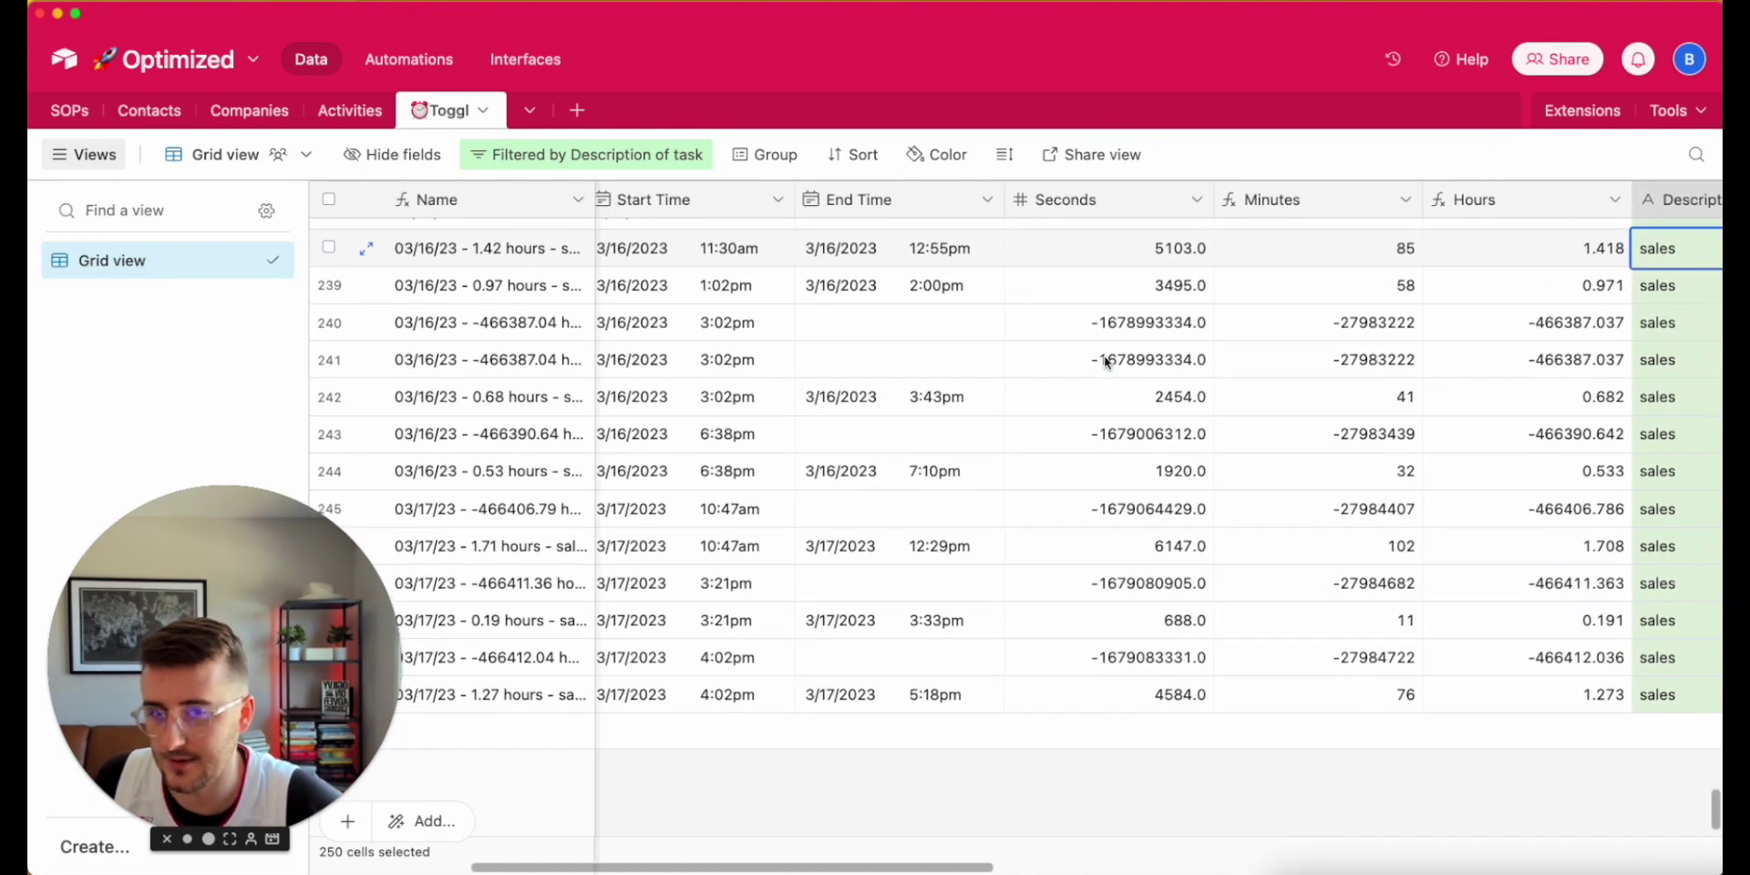
scroll(1549, 438, left, 6)
scroll(1550, 437, down, 1)
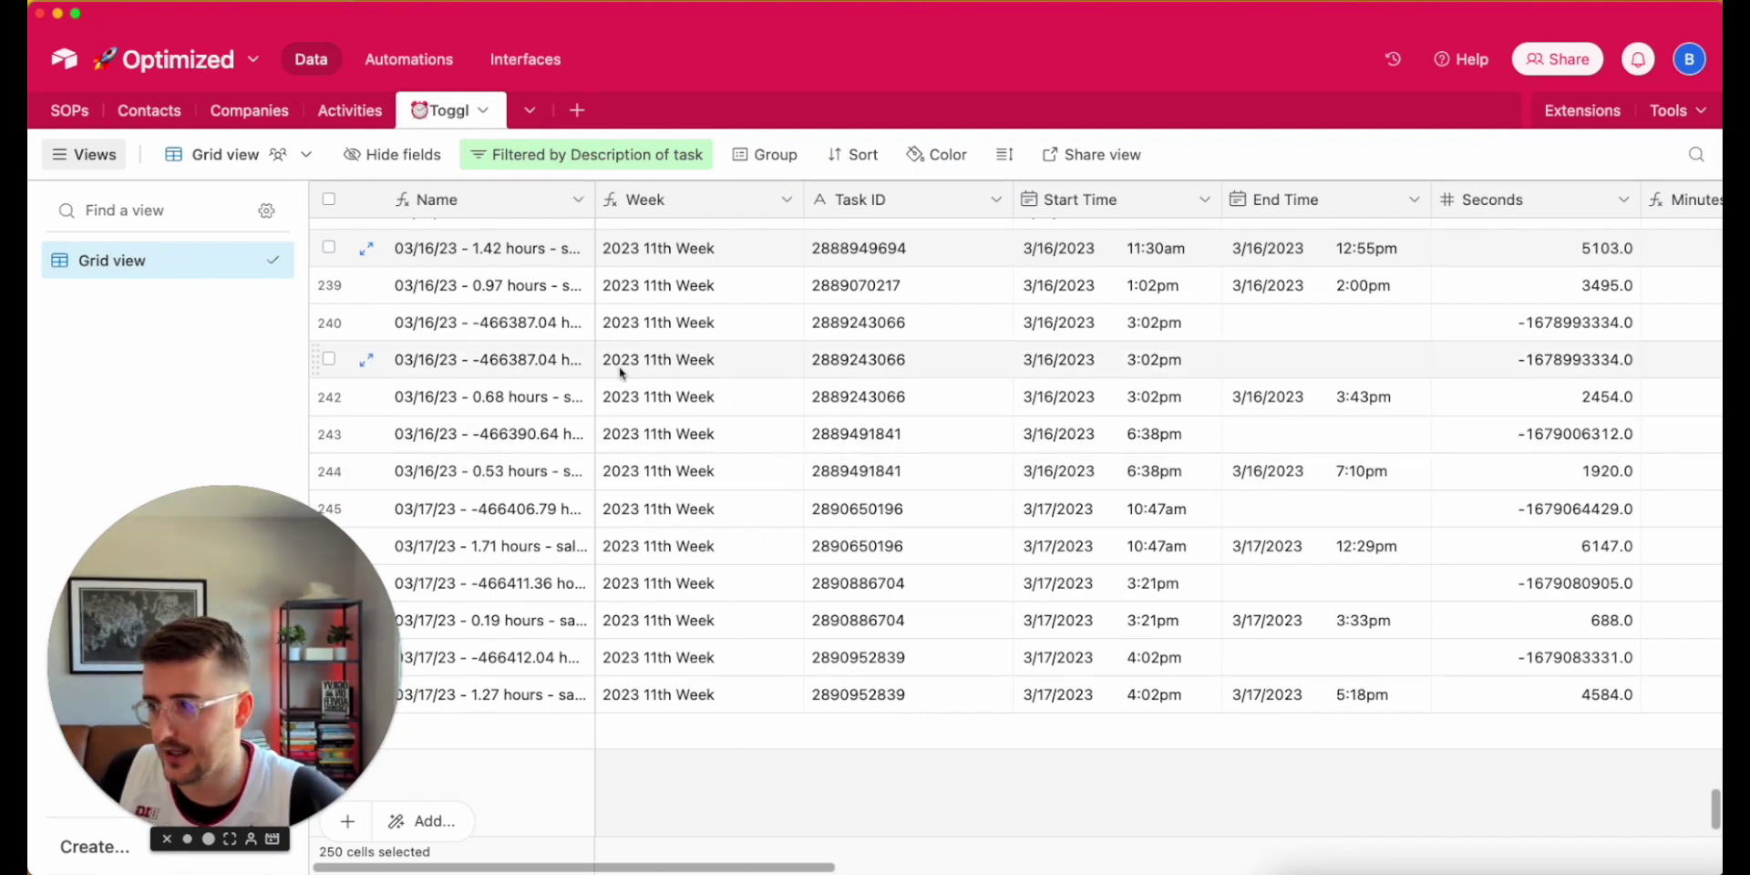
scroll(738, 559, right, 10)
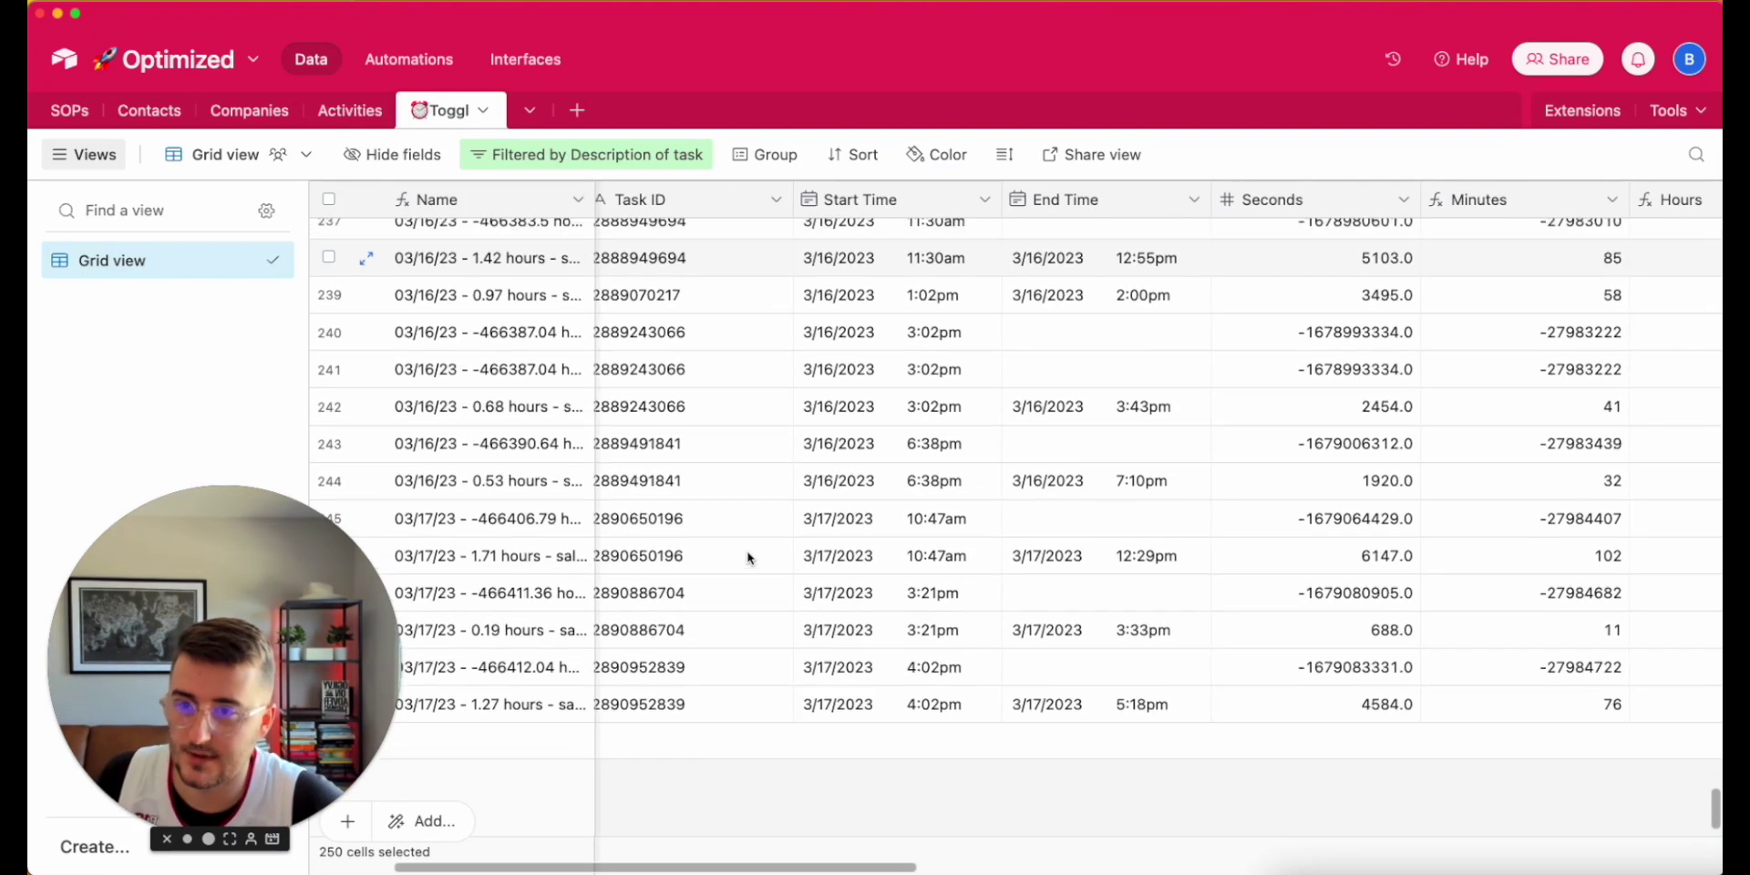
scroll(747, 558, right, 15)
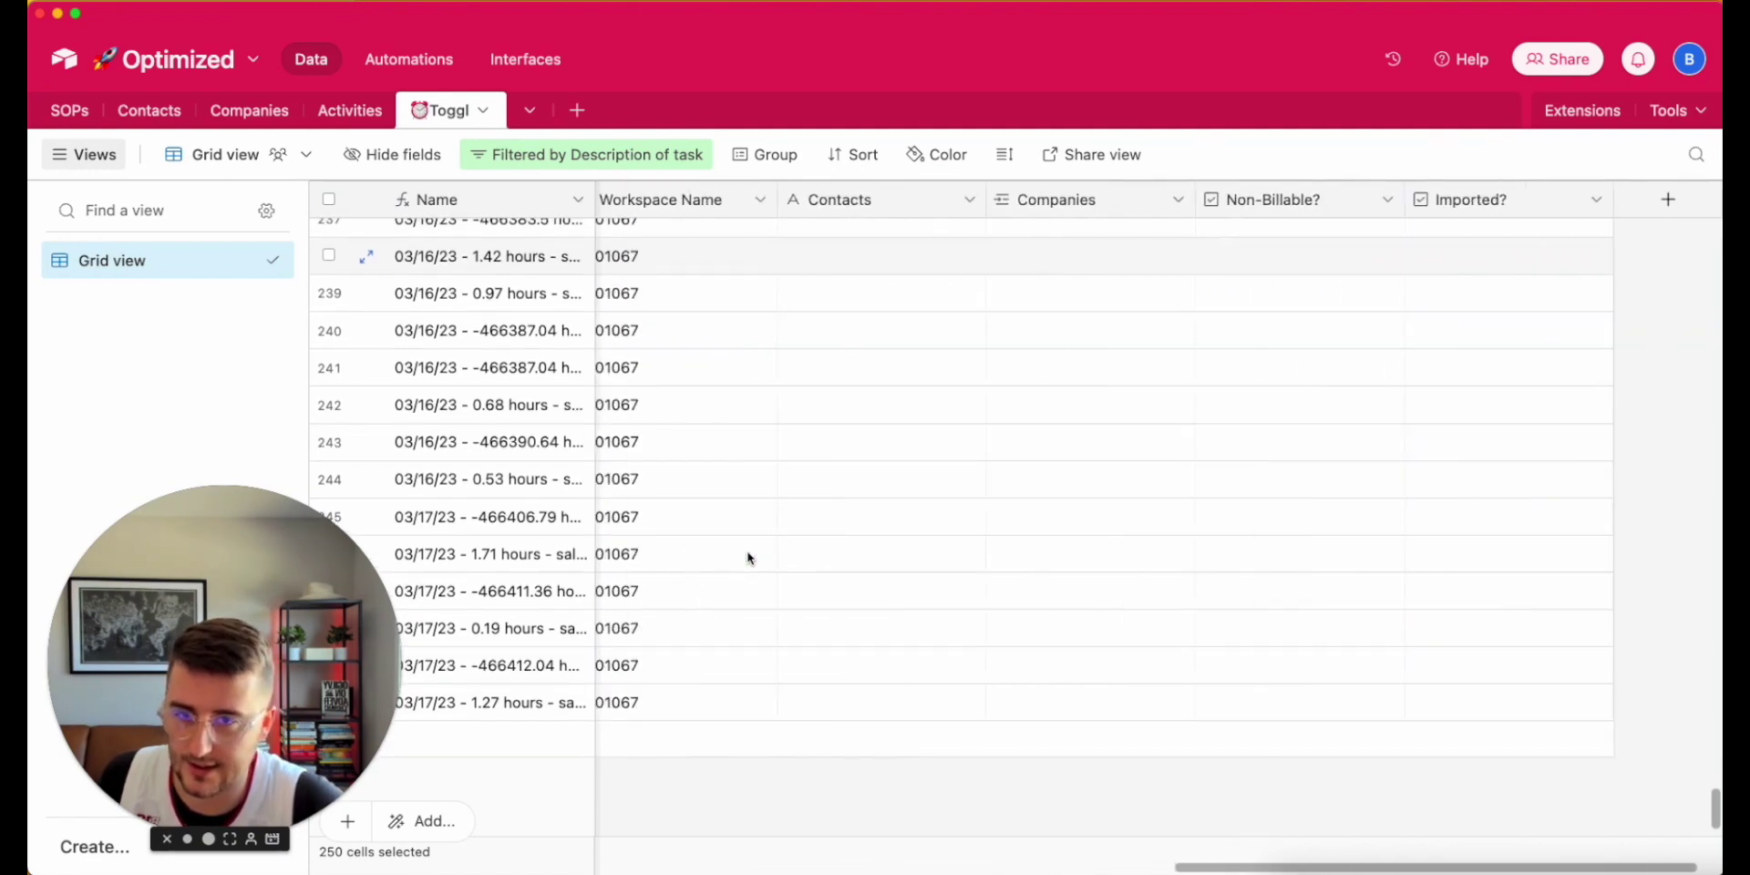
scroll(747, 558, left, 20)
scroll(747, 558, left, 2)
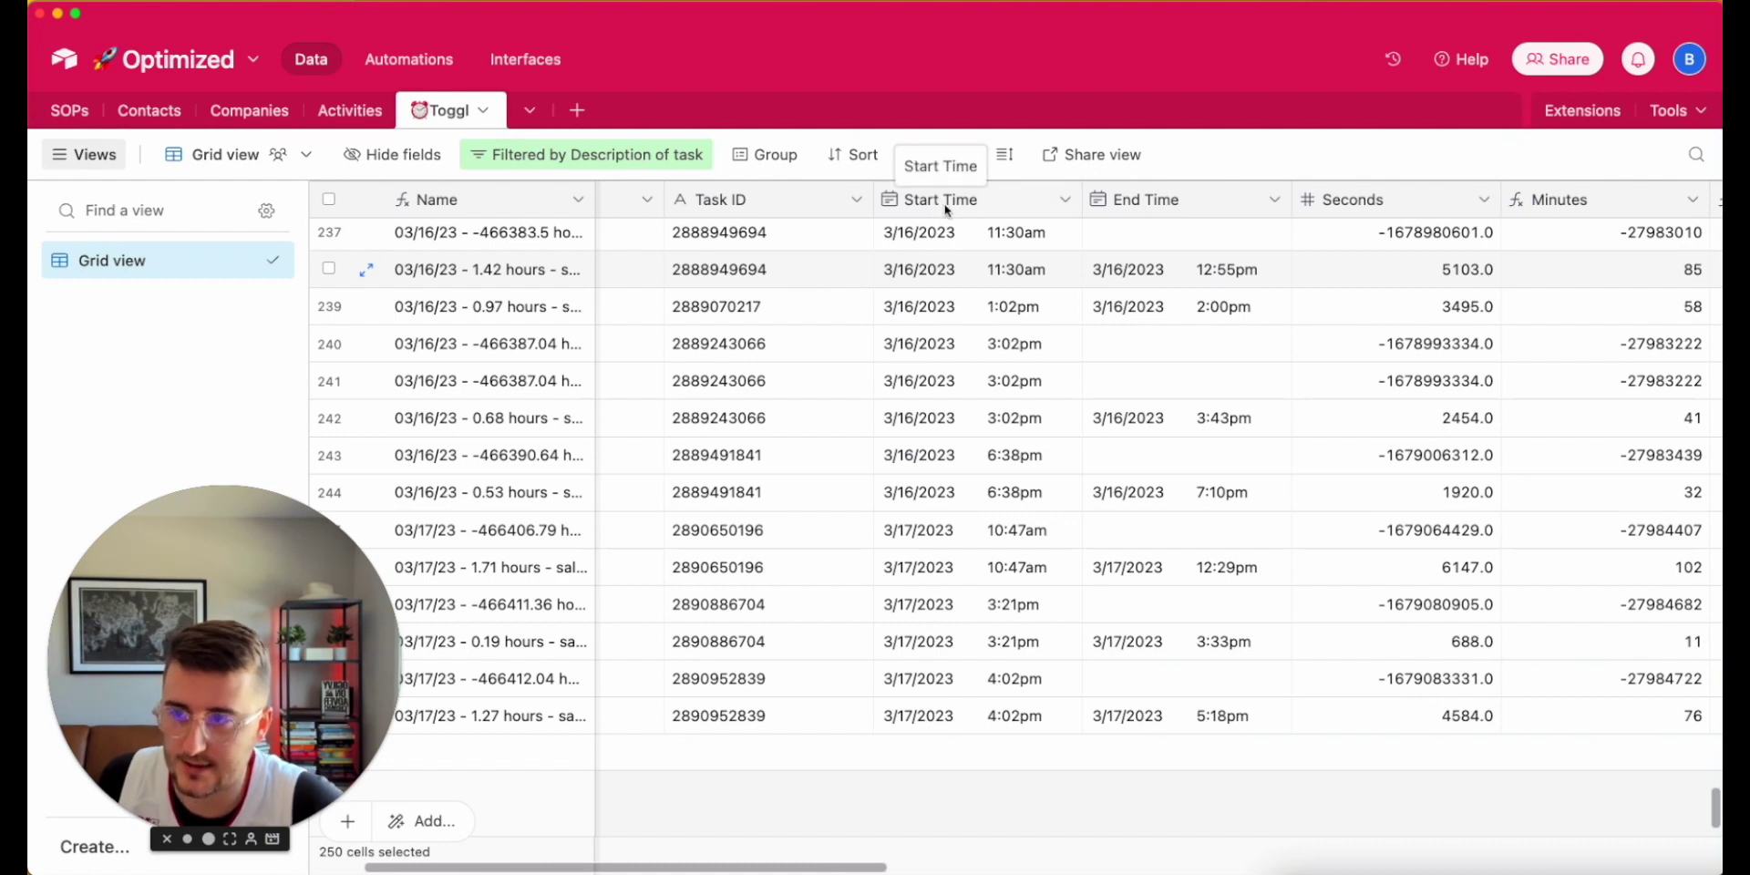
- Select the Seconds column and compare its values with the Minutes and Hours fields
click(1408, 193)
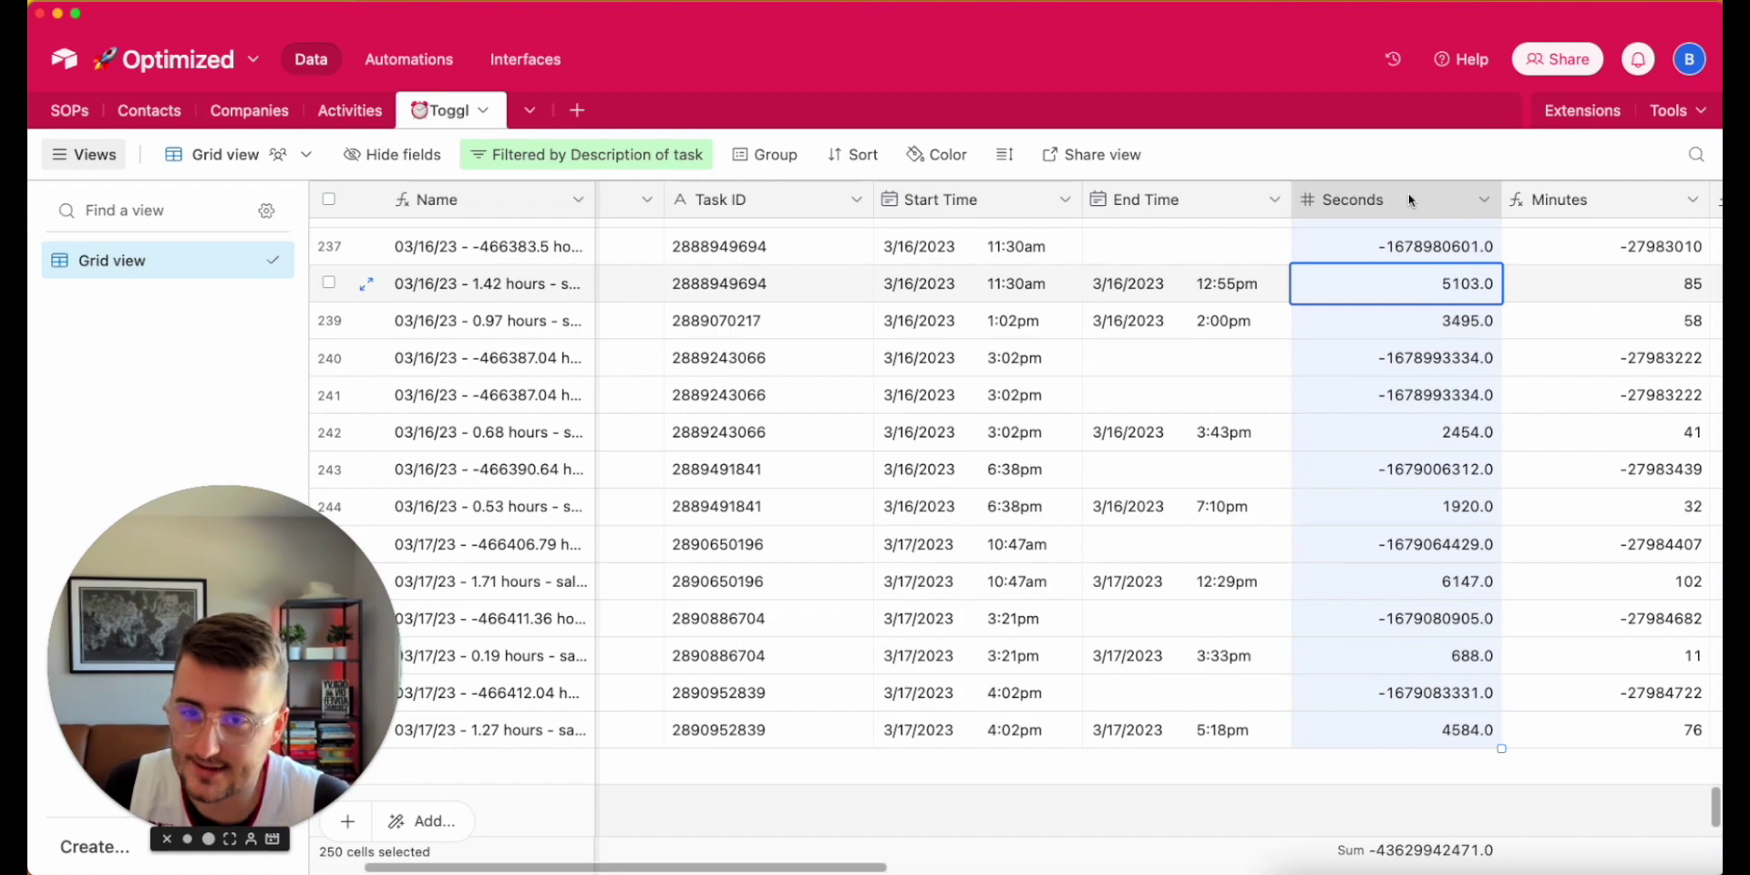
scroll(1283, 292, right, 5)
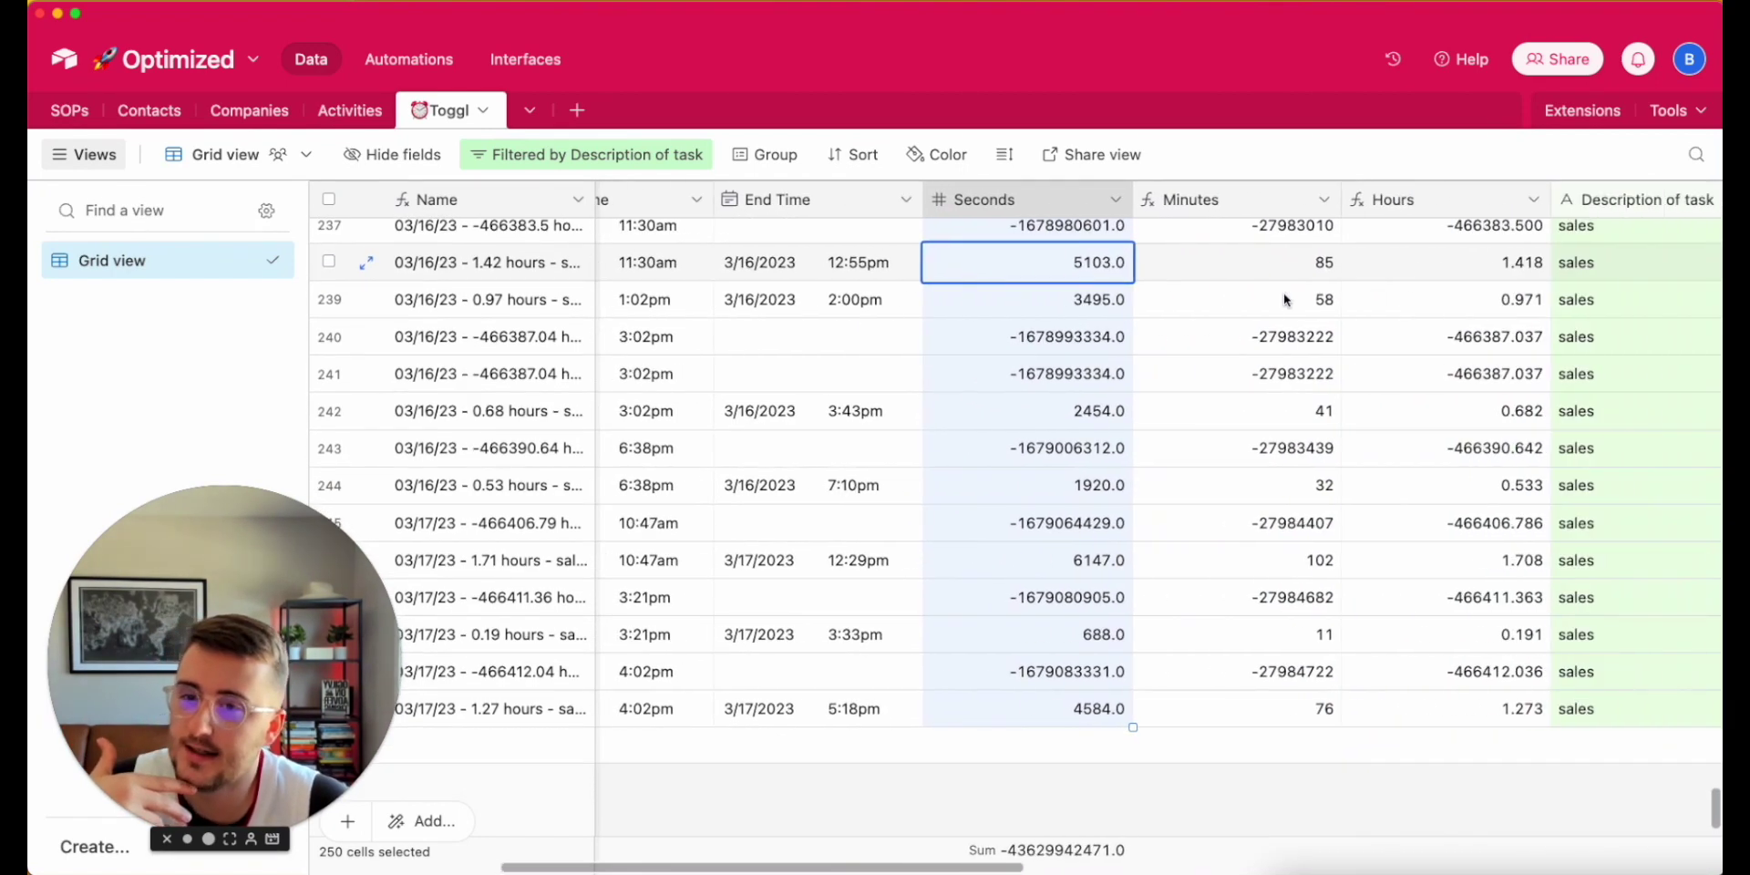
scroll(1283, 292, right, 1)
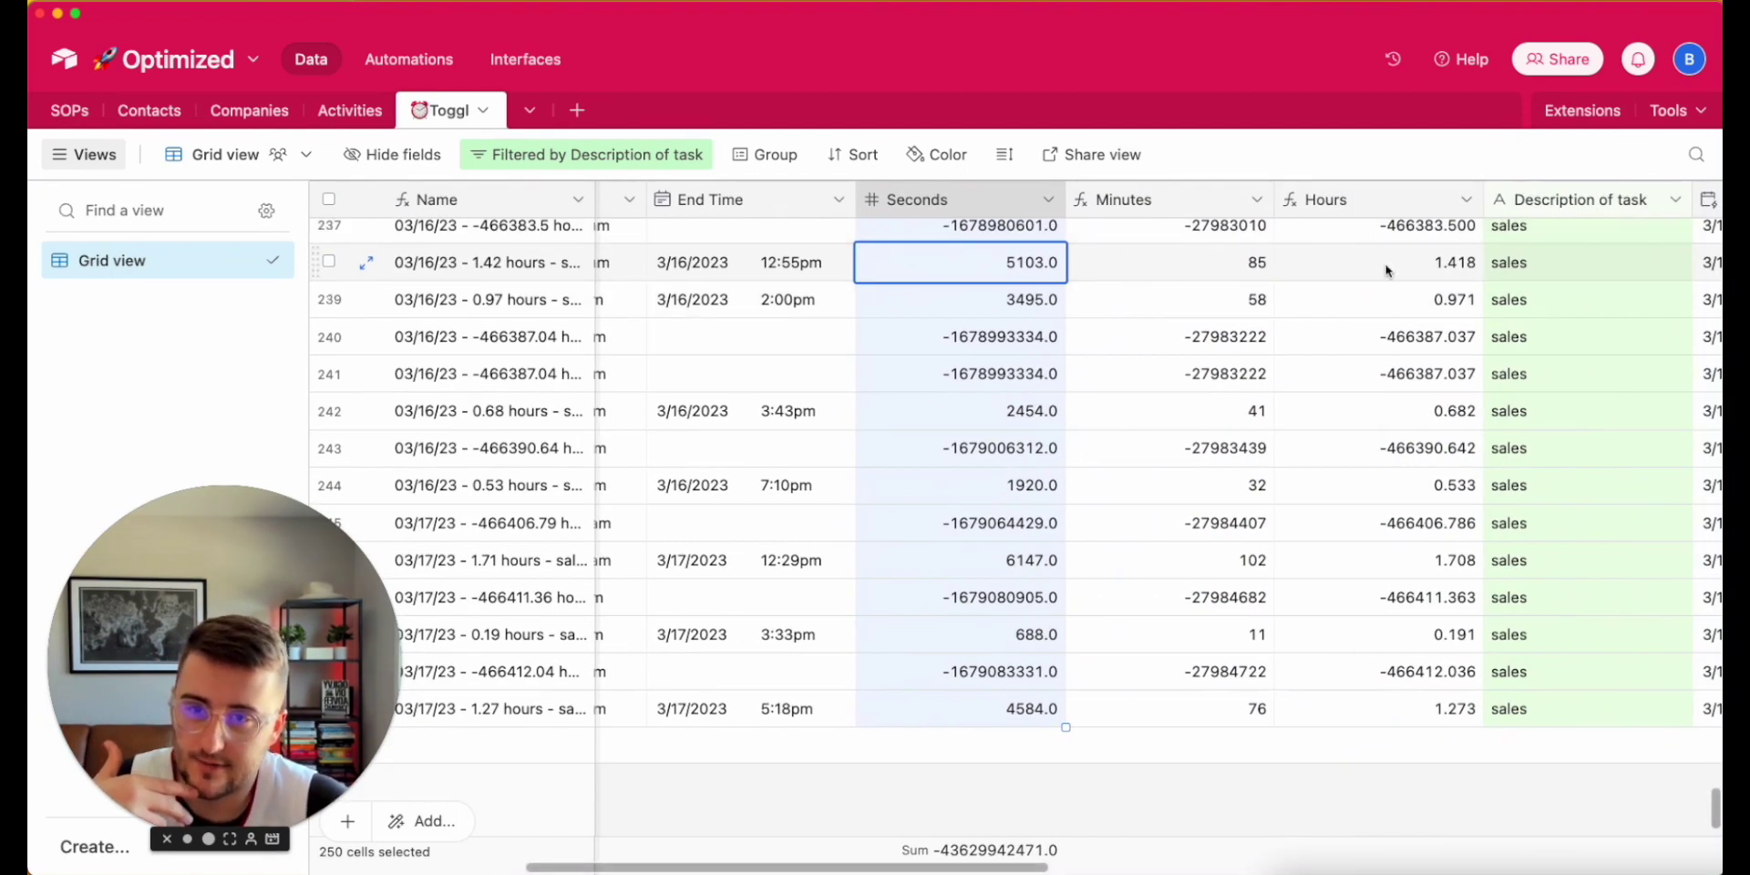
scroll(1386, 270, right, 4)
scroll(1386, 270, left, 10)
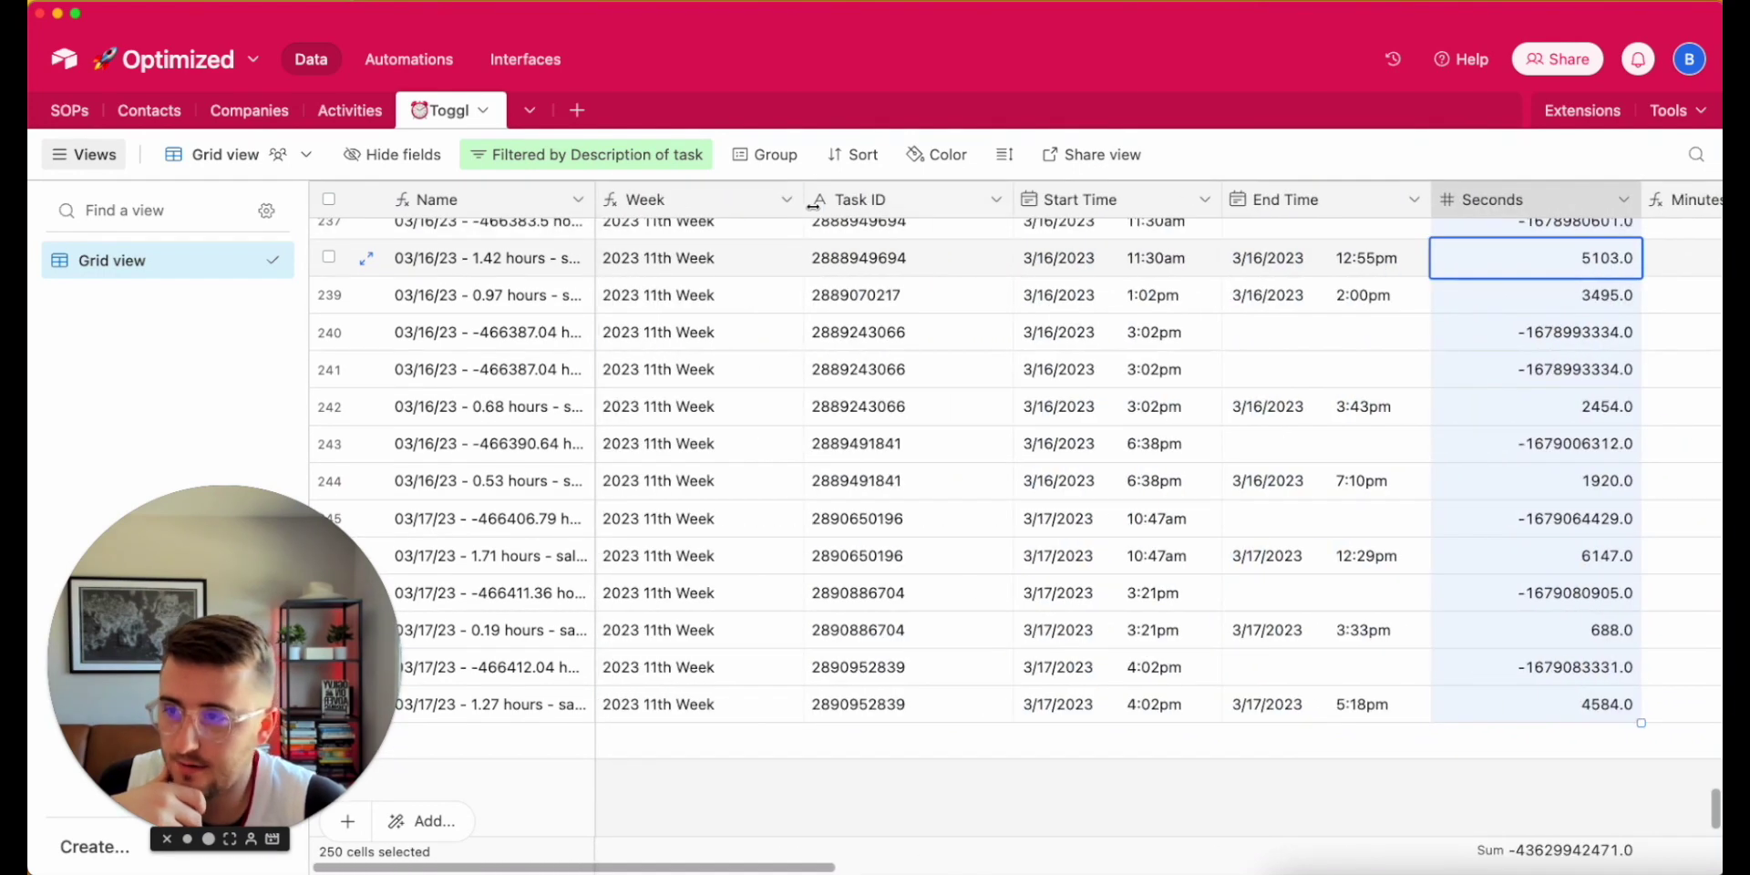
- Review the Task ID, Start Time, End Time and Seconds fields one after another
scroll(851, 274, up, 1)
click(851, 299)
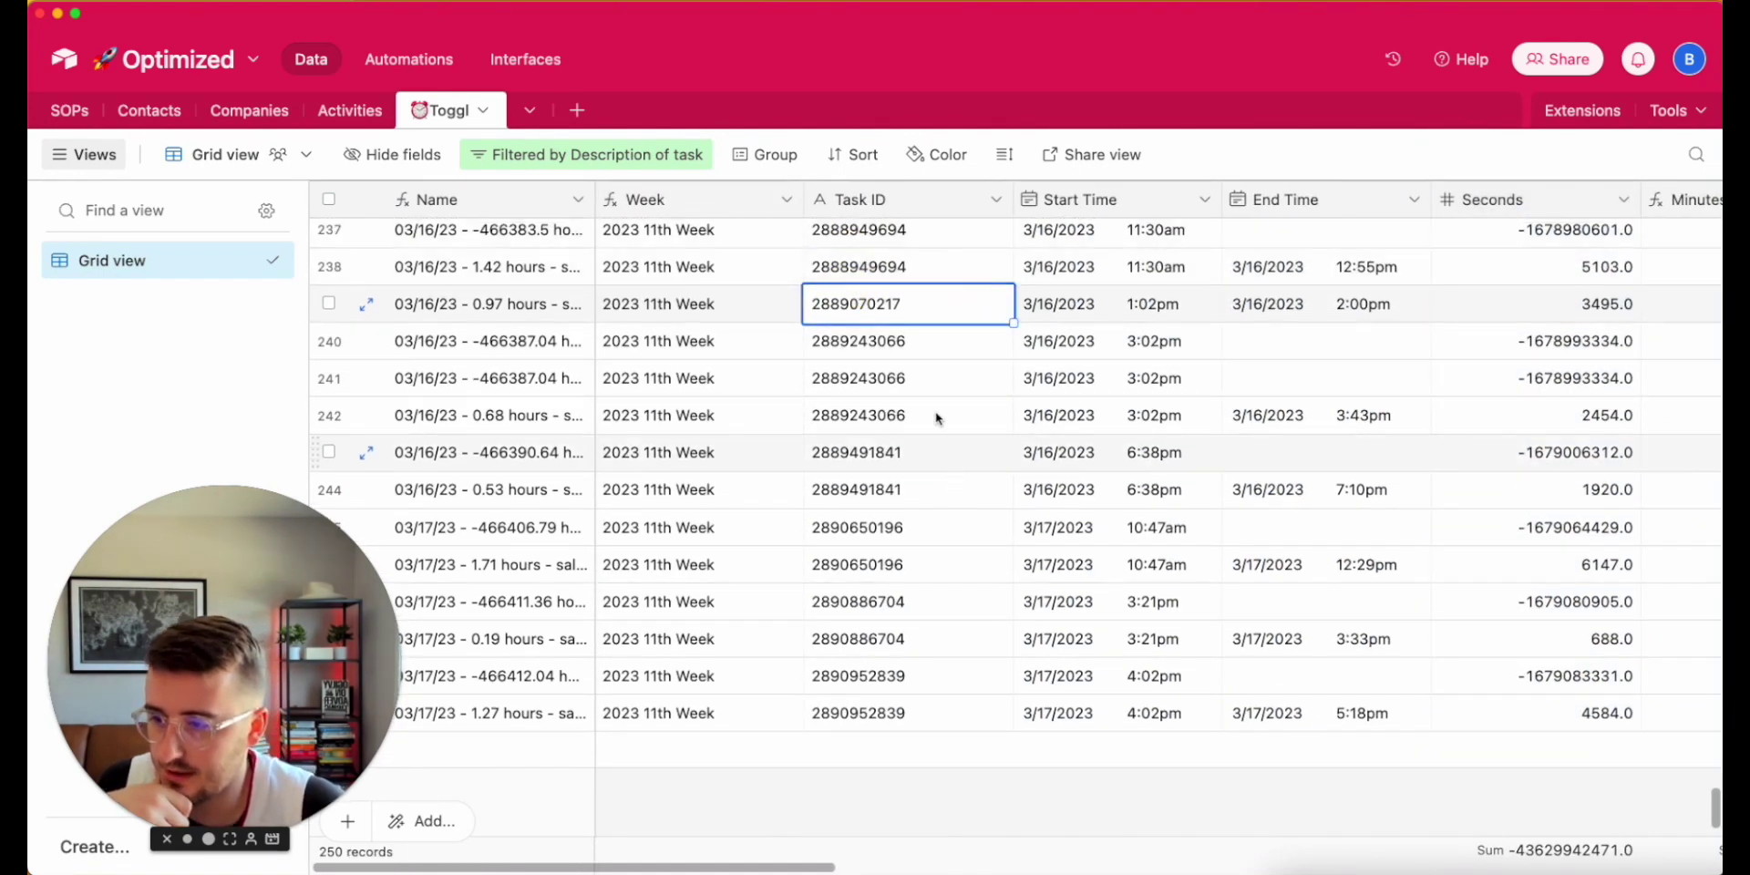
click(1107, 200)
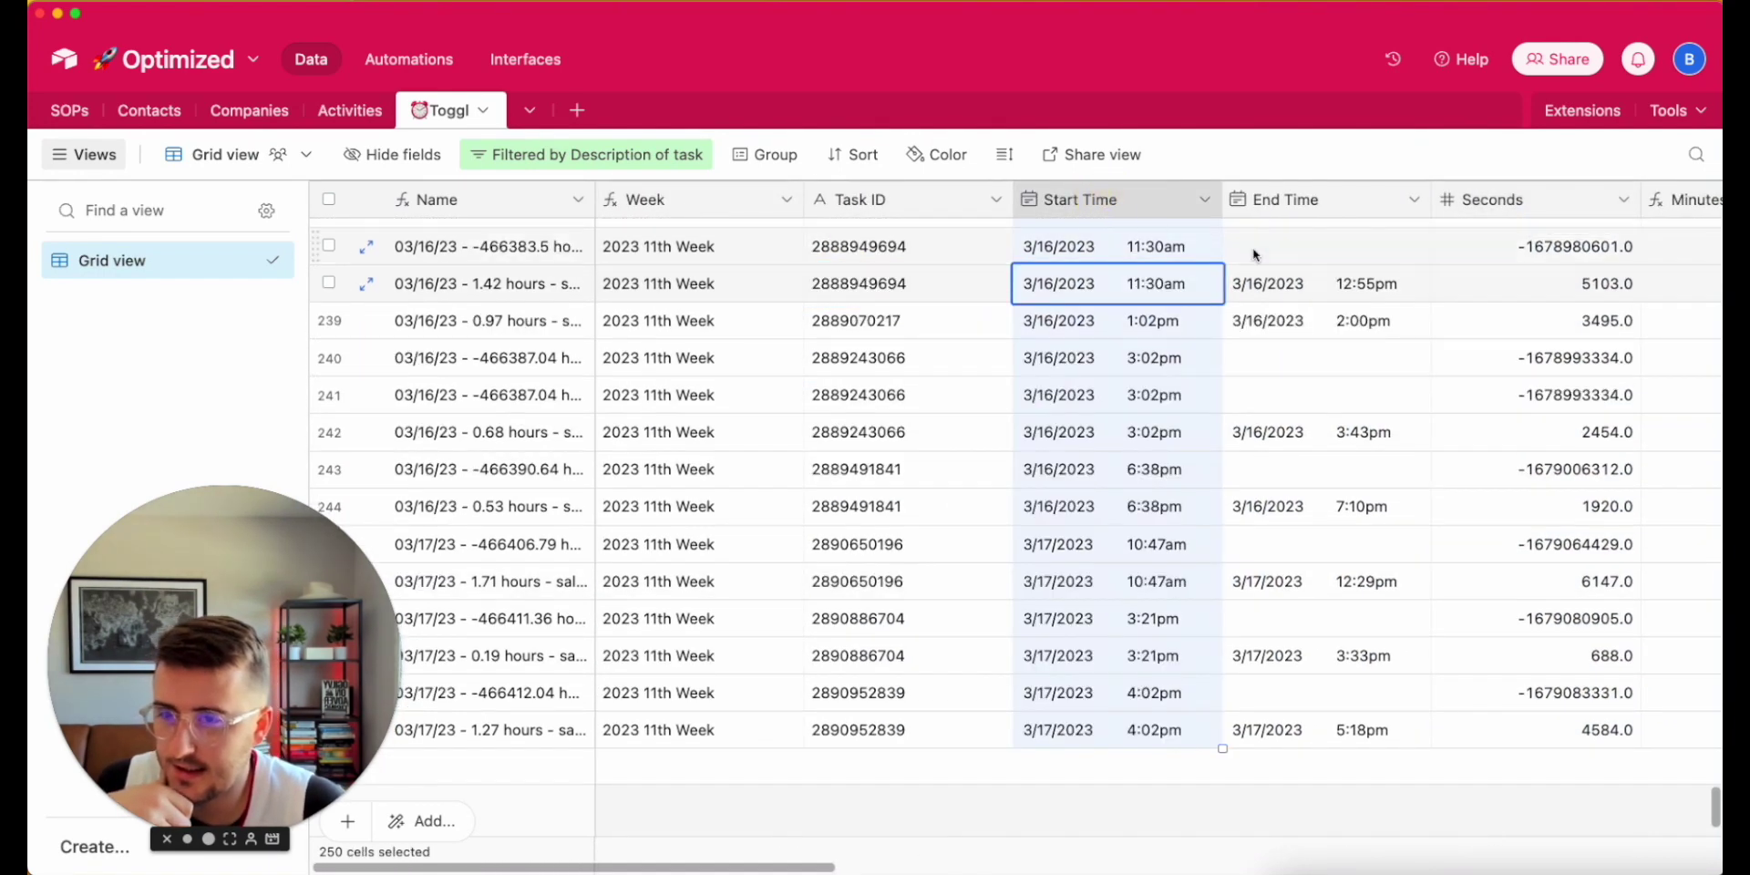
click(1300, 199)
scroll(1303, 202, right, 3)
click(1303, 204)
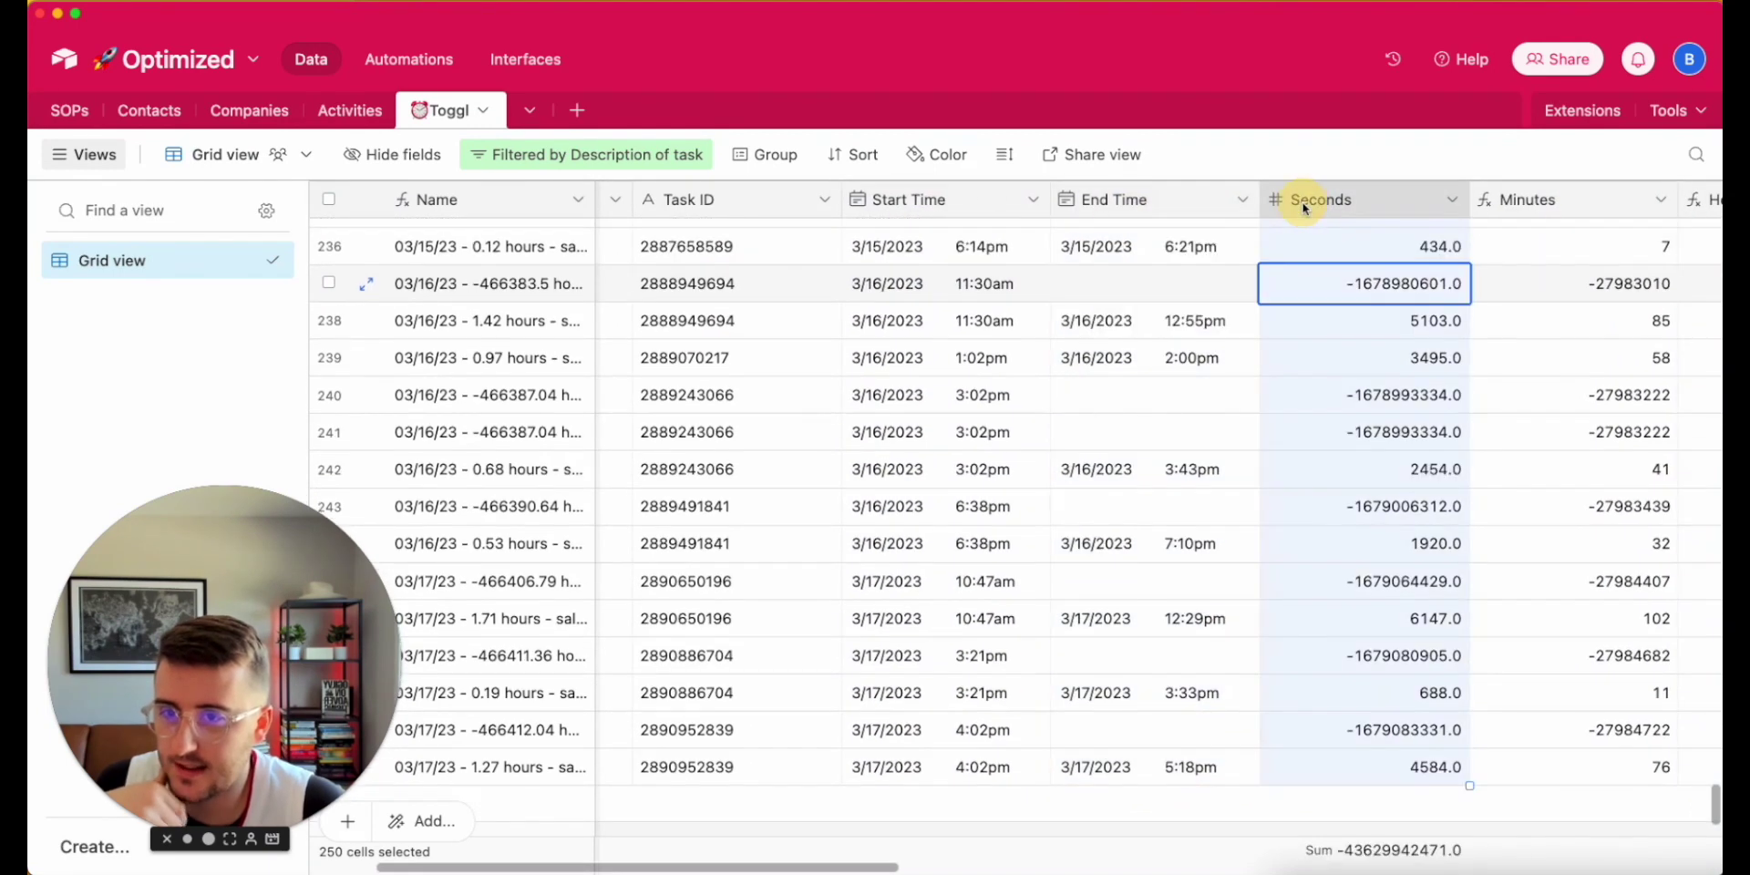
scroll(1303, 208, right, 5)
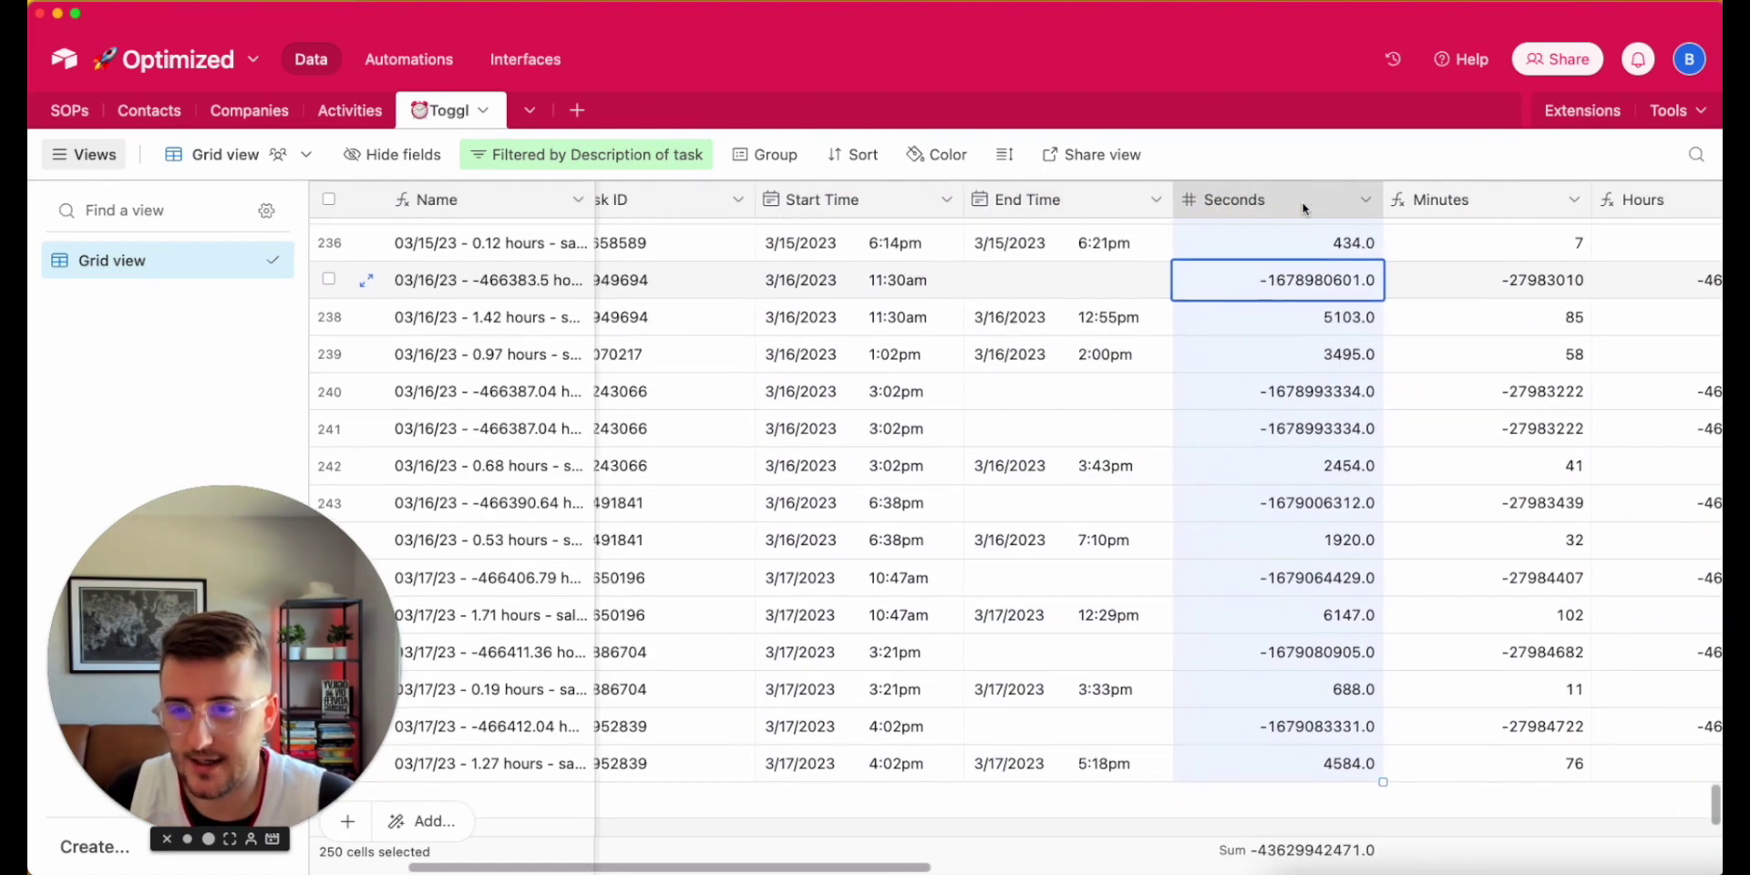
- Inspect the formula of the Minutes field and close its settings without making changes
double_click(1256, 201)
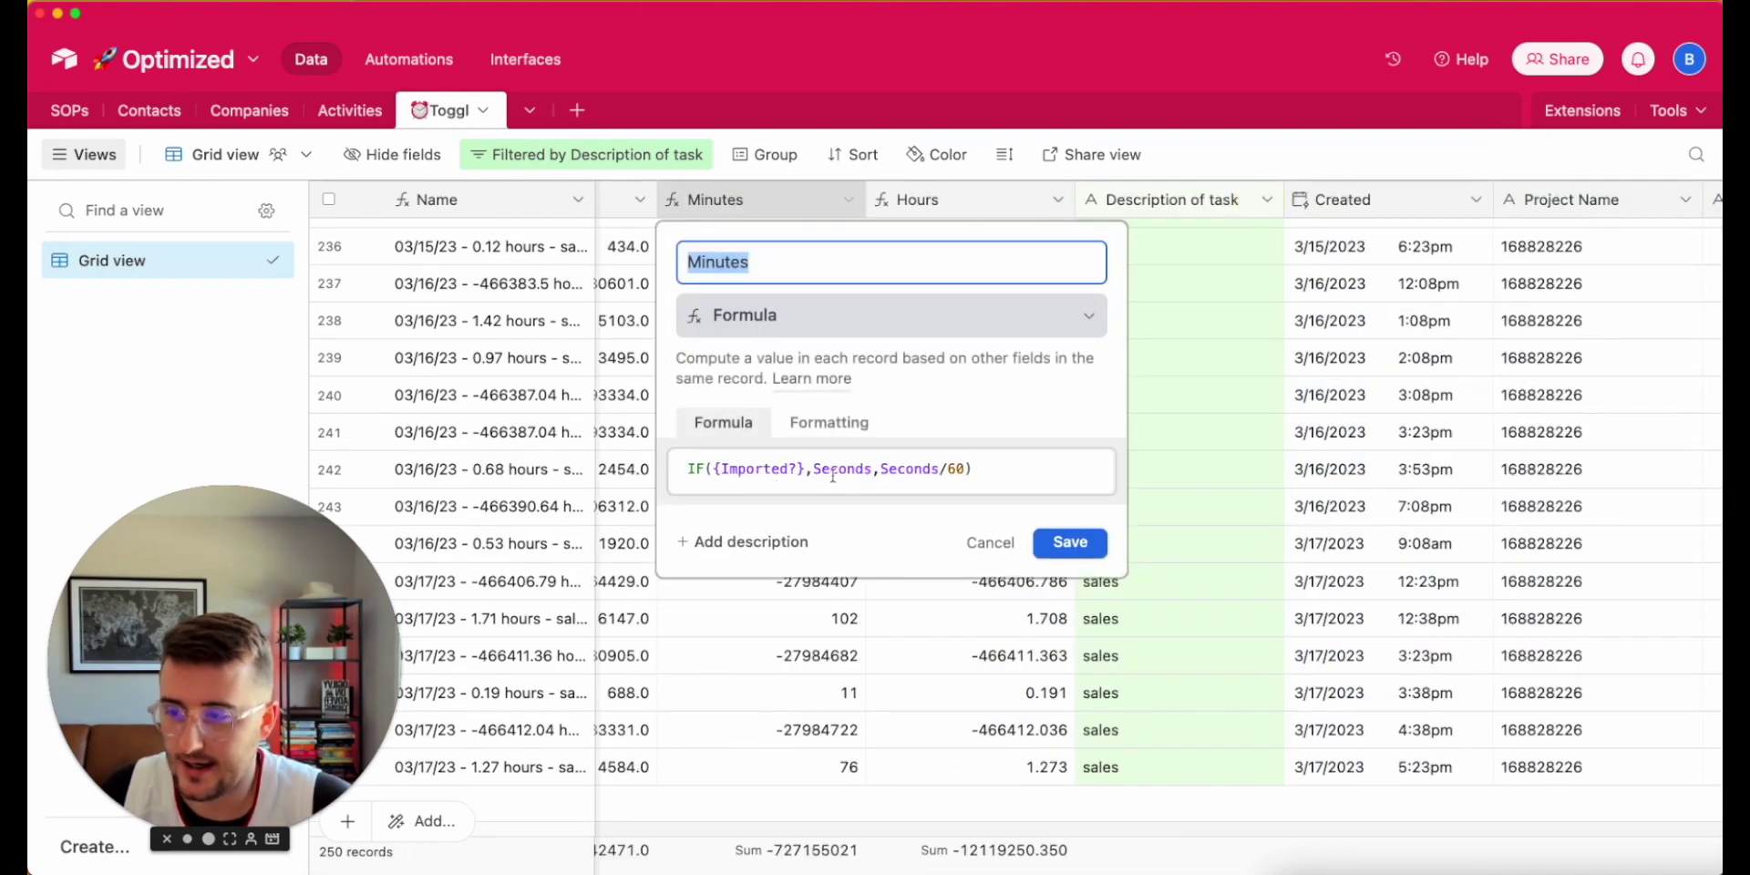
click(973, 543)
scroll(783, 510, left, 4)
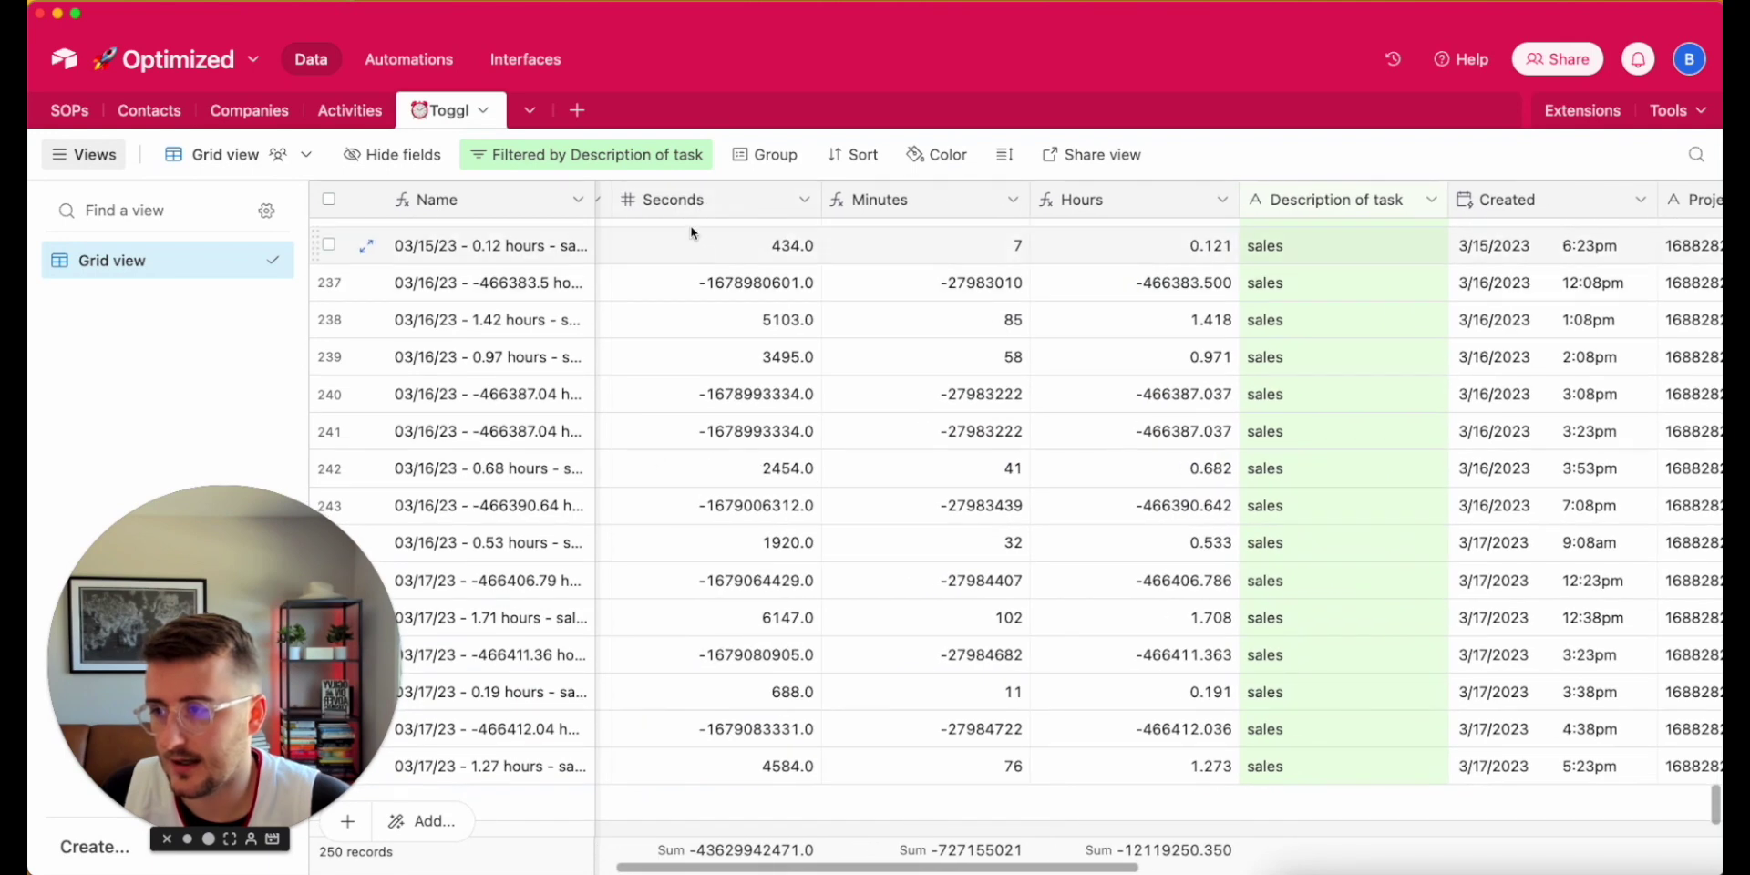
double_click(897, 201)
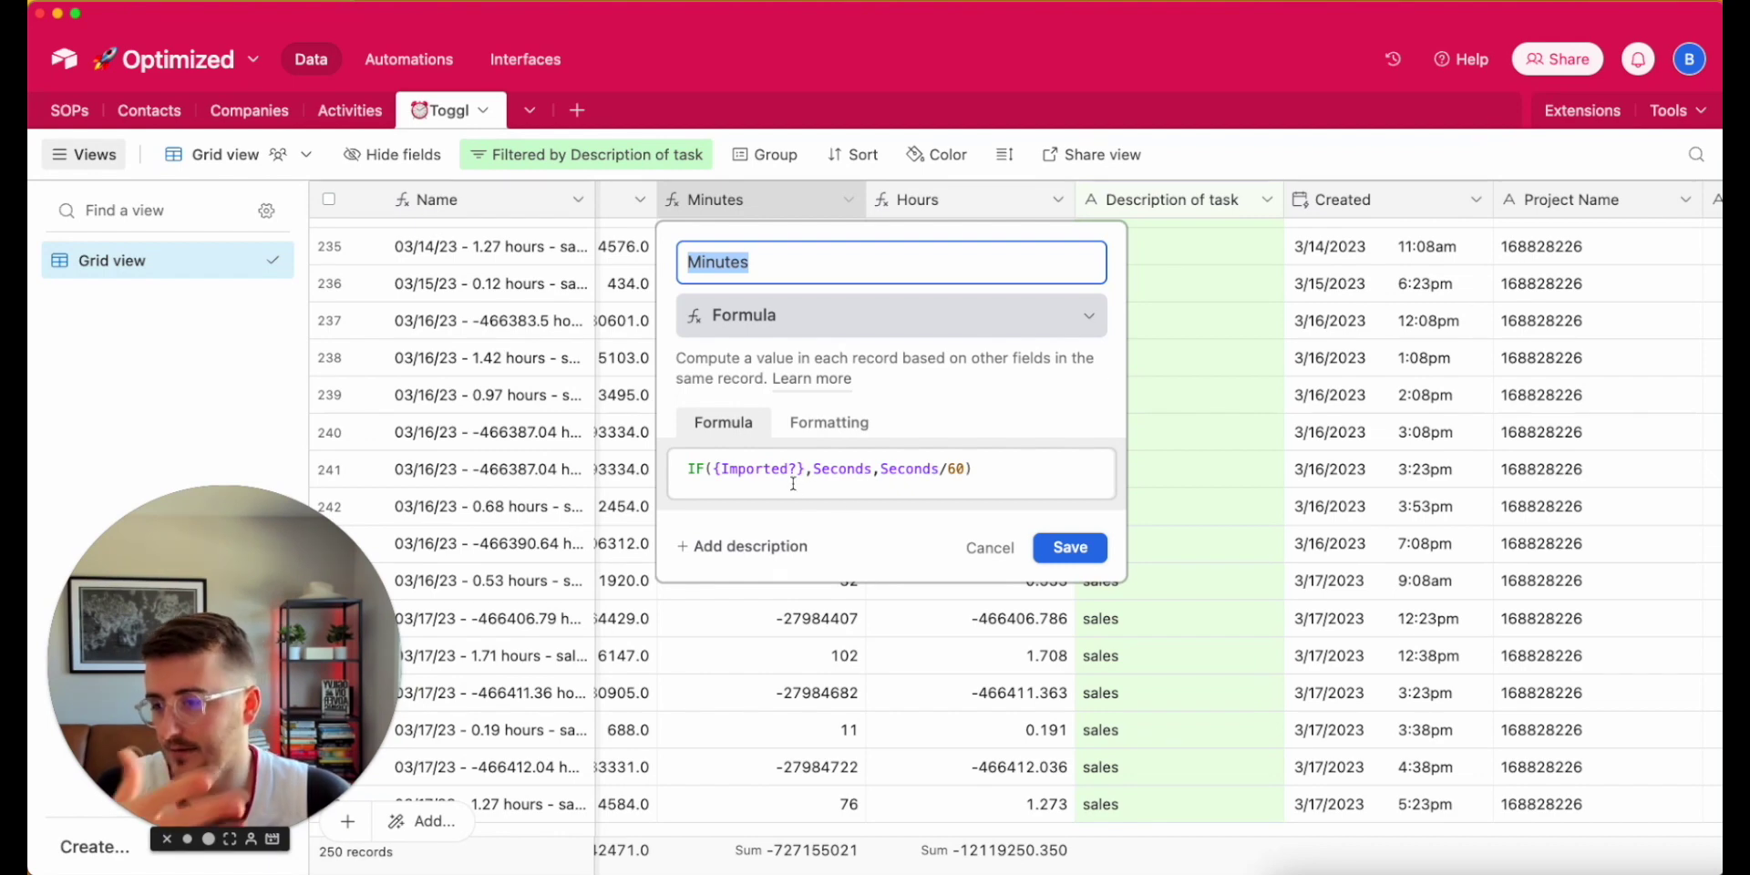
click(990, 547)
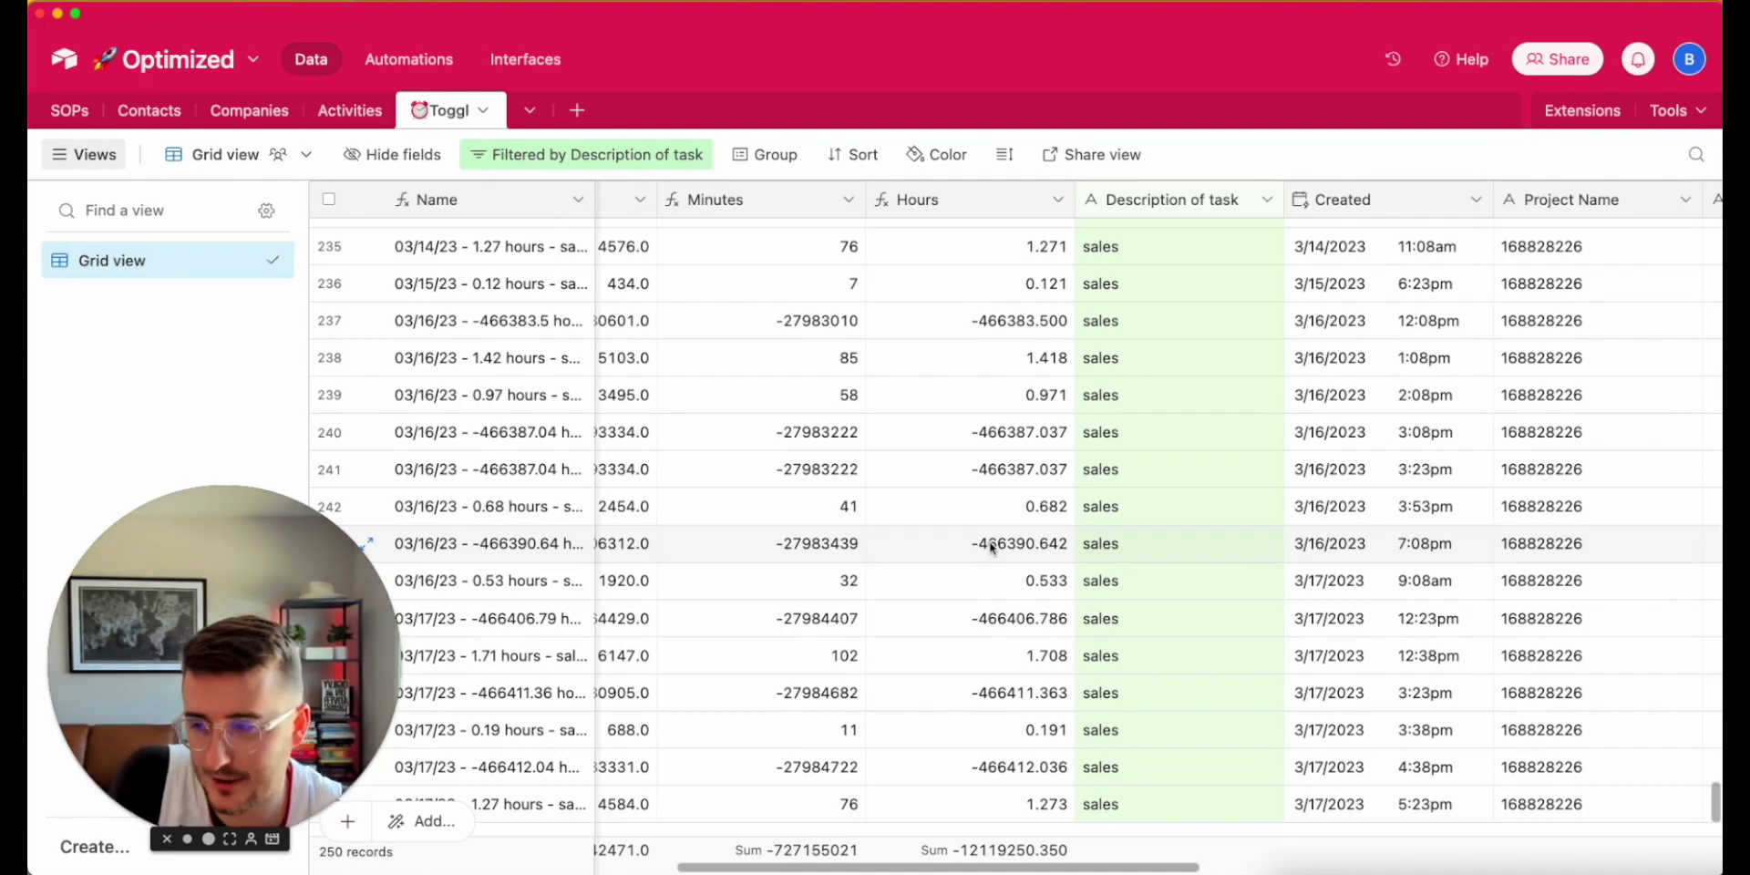
- Inspect the formula of the Hours field without changing it, and compare the Seconds, Minutes and Hours values
double_click(955, 195)
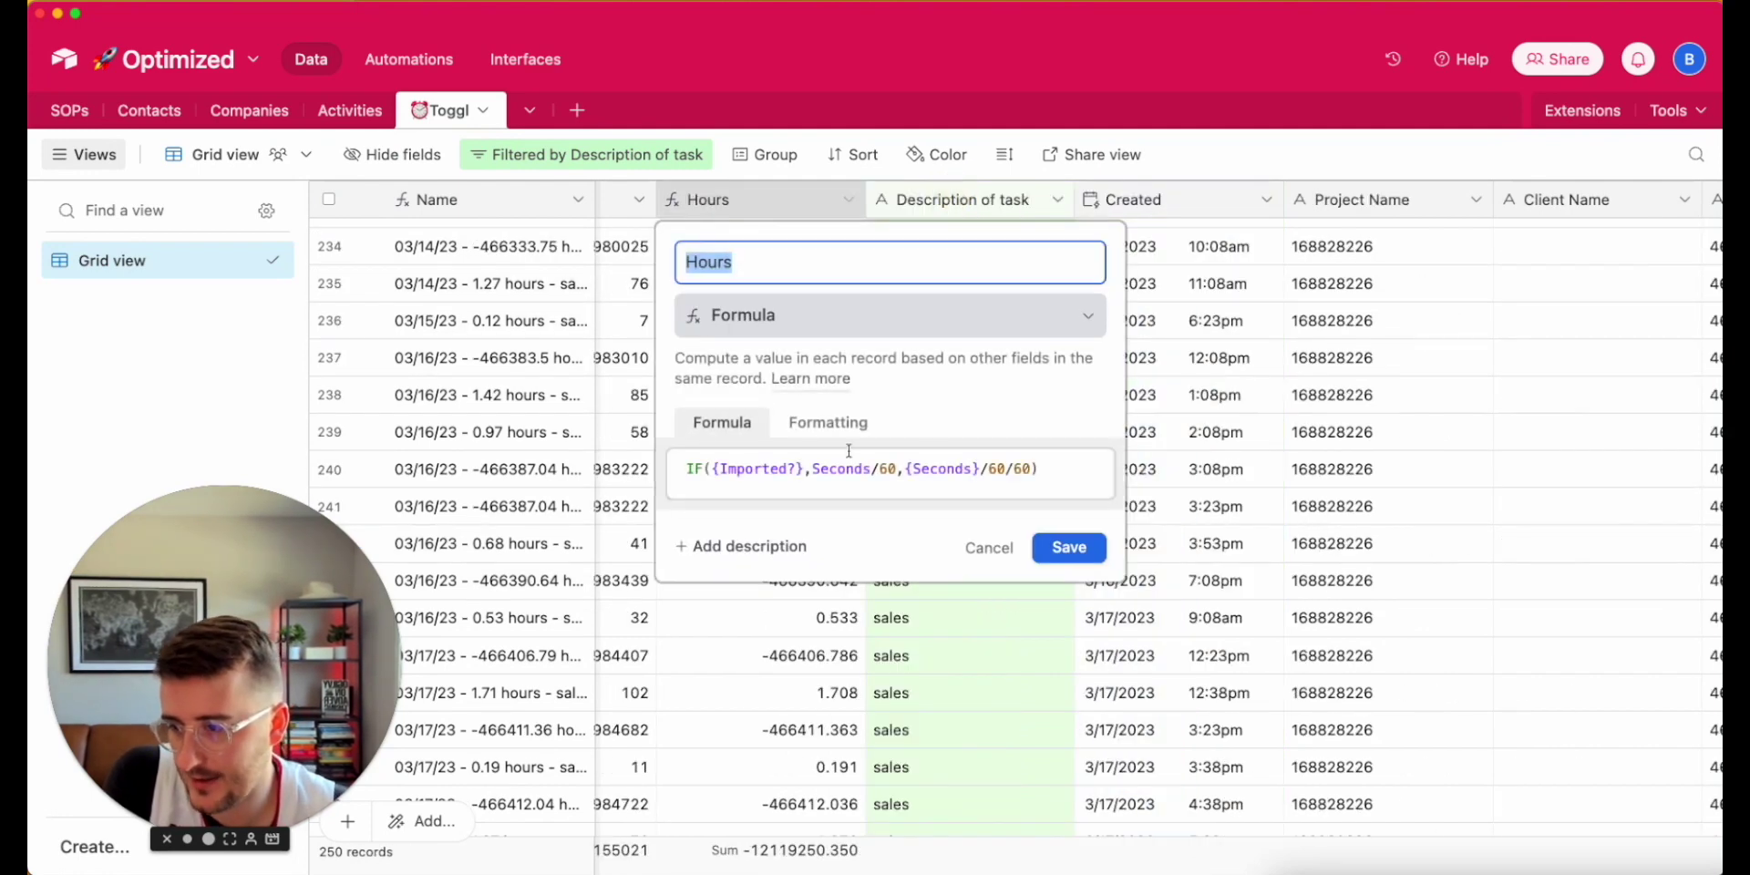
click(989, 547)
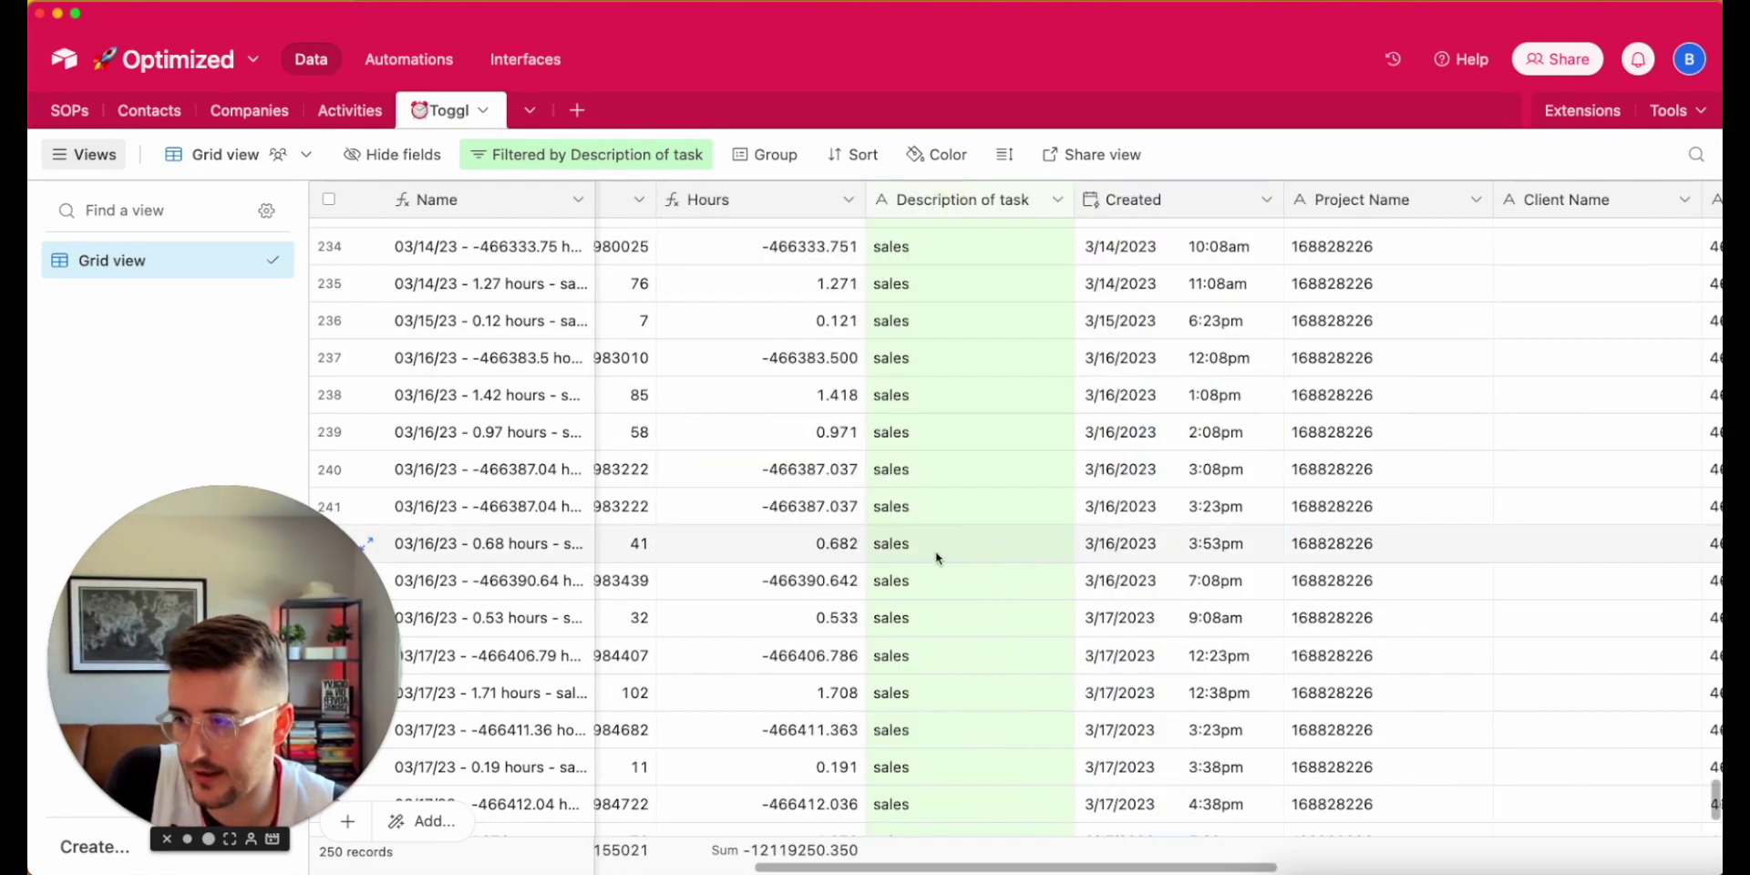
scroll(938, 558, left, 5)
scroll(938, 558, left, 2)
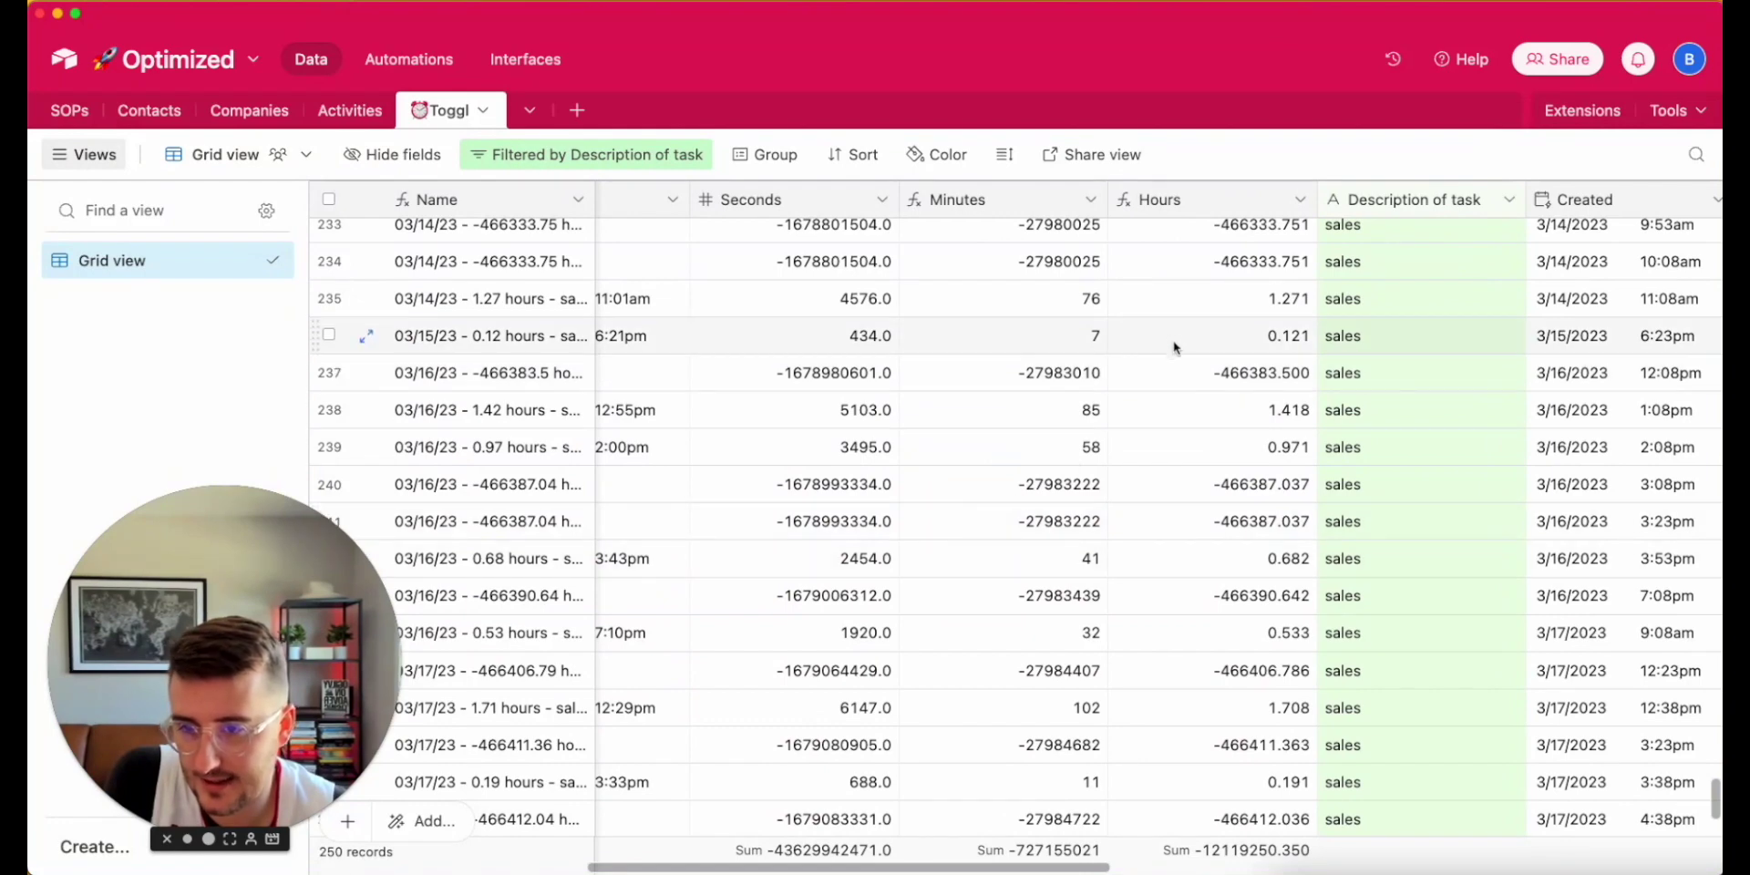
scroll(1224, 423, right, 5)
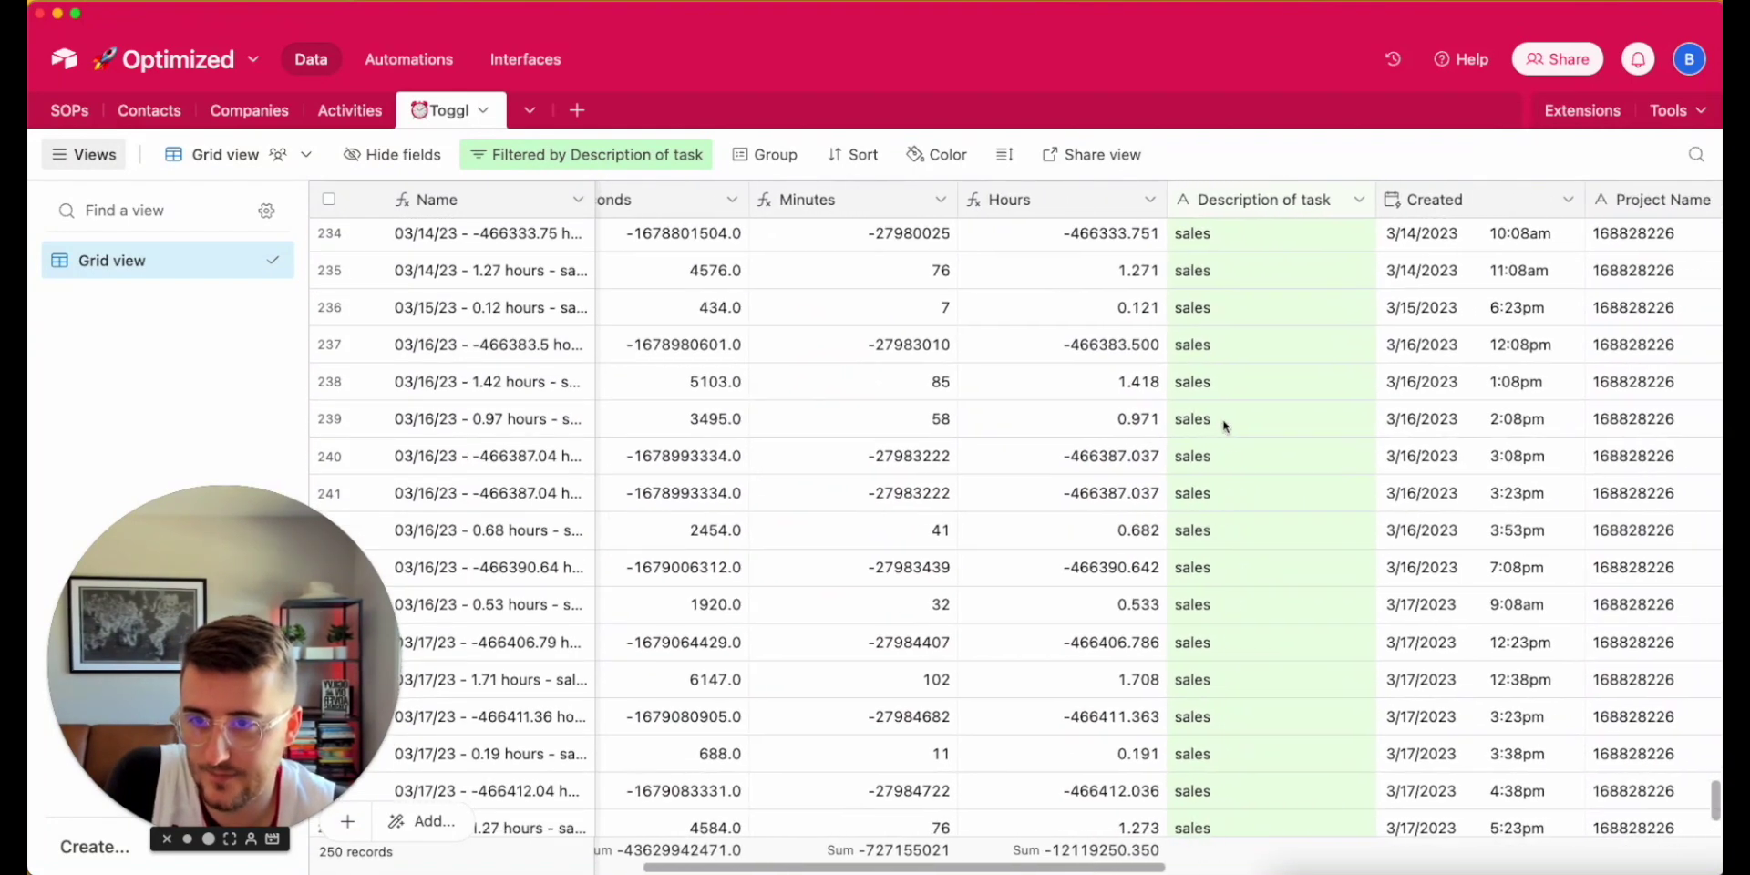
- Review the Description of task, Created and Project Name columns
click(1234, 204)
scroll(1234, 204, down, 2)
scroll(1234, 205, right, 6)
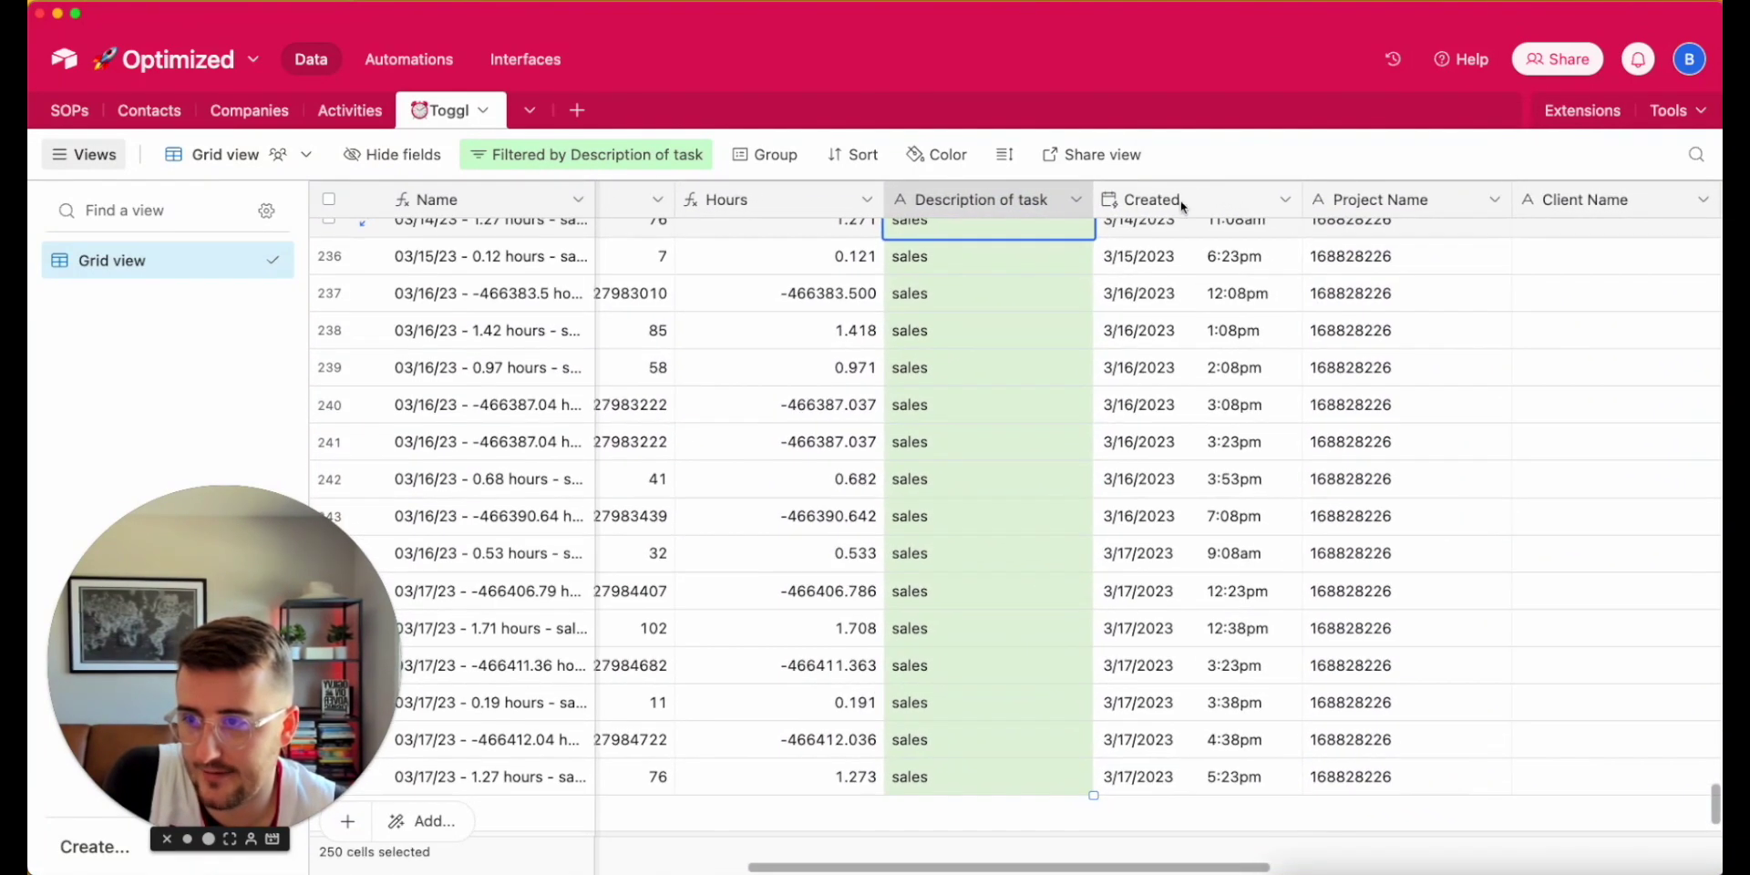
scroll(959, 306, down, 1)
scroll(960, 305, right, 9)
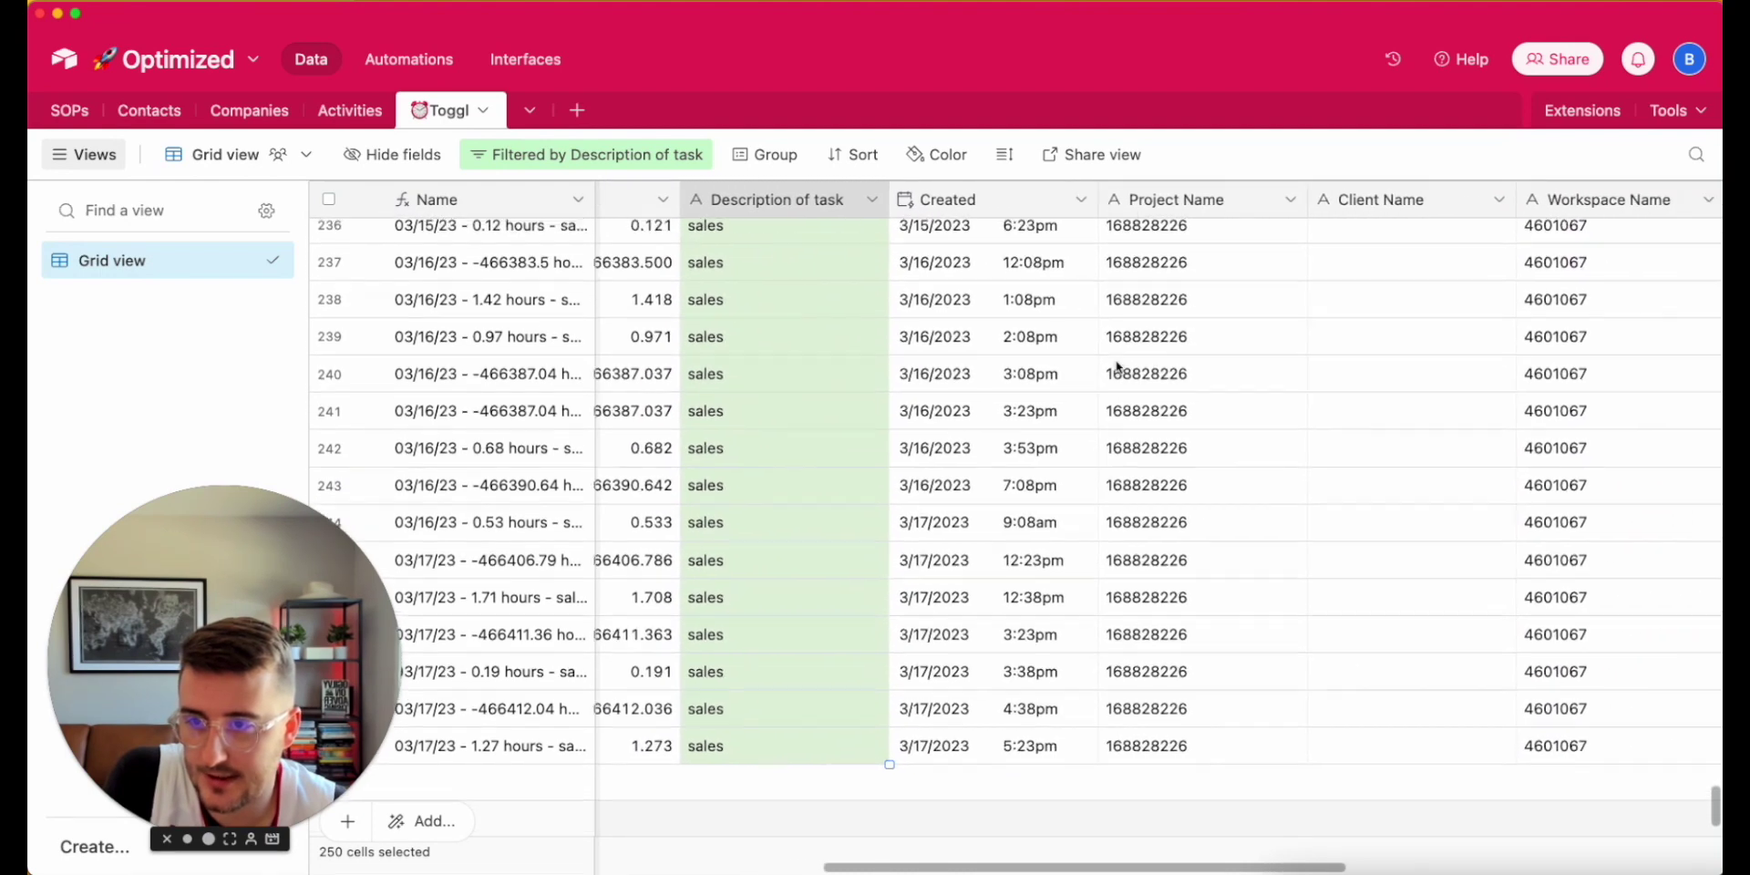
click(999, 200)
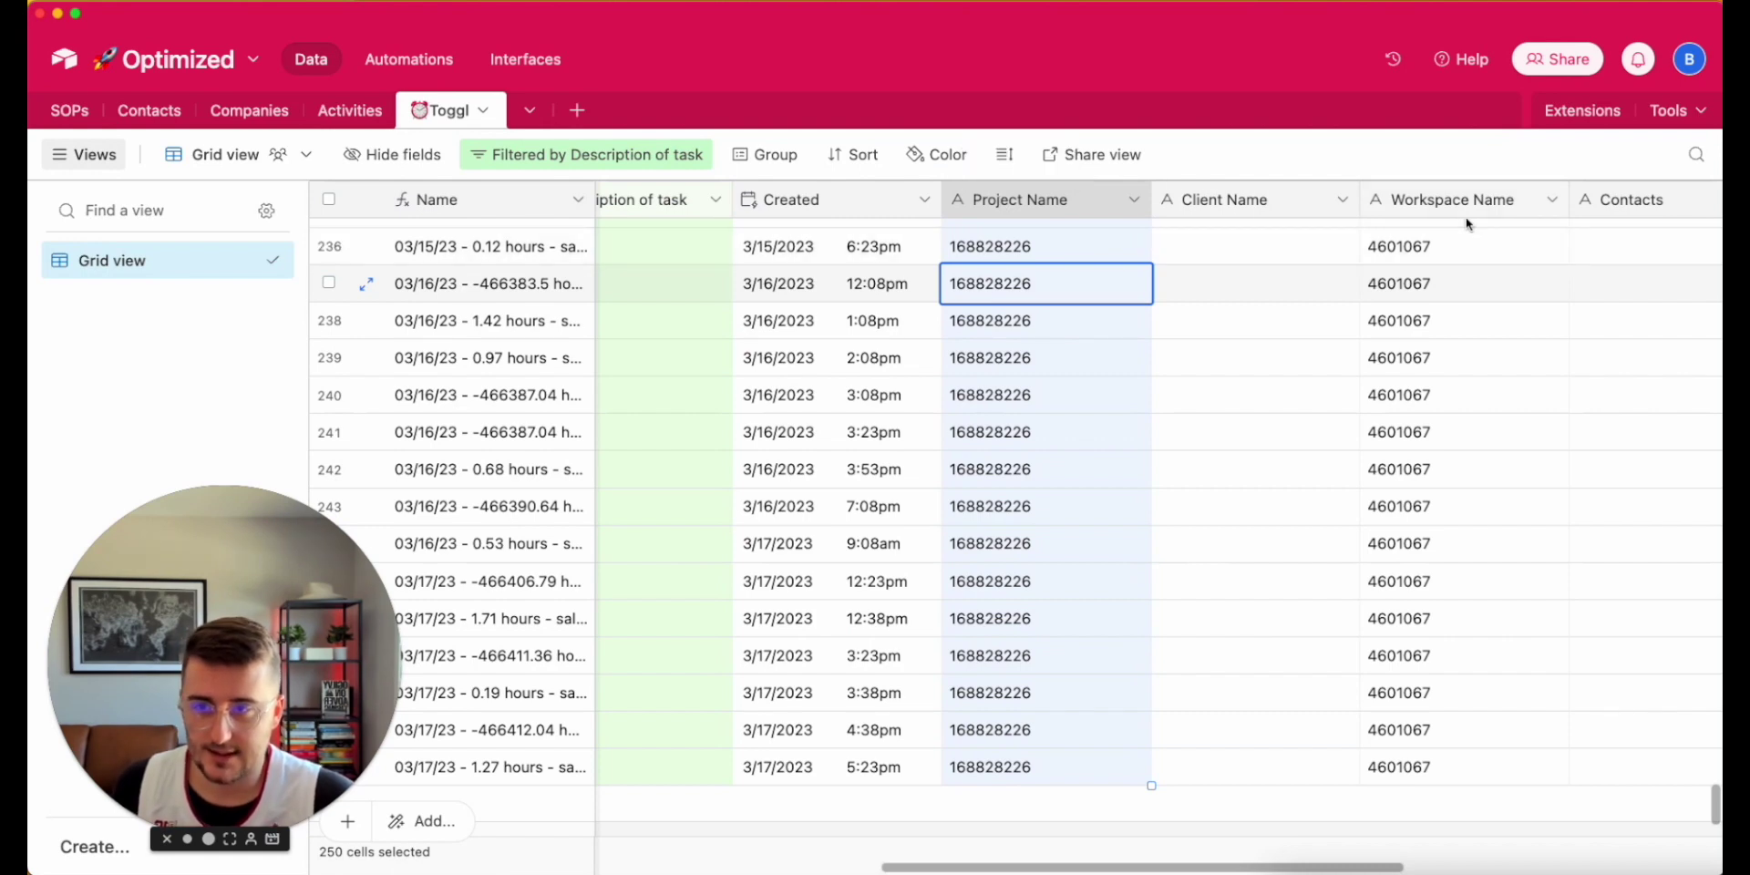
- Review the Project Name, Client Name, Workspace Name, Contacts and Companies columns of the Toggl table
scroll(1430, 244, left, 2)
scroll(1431, 245, up, 1)
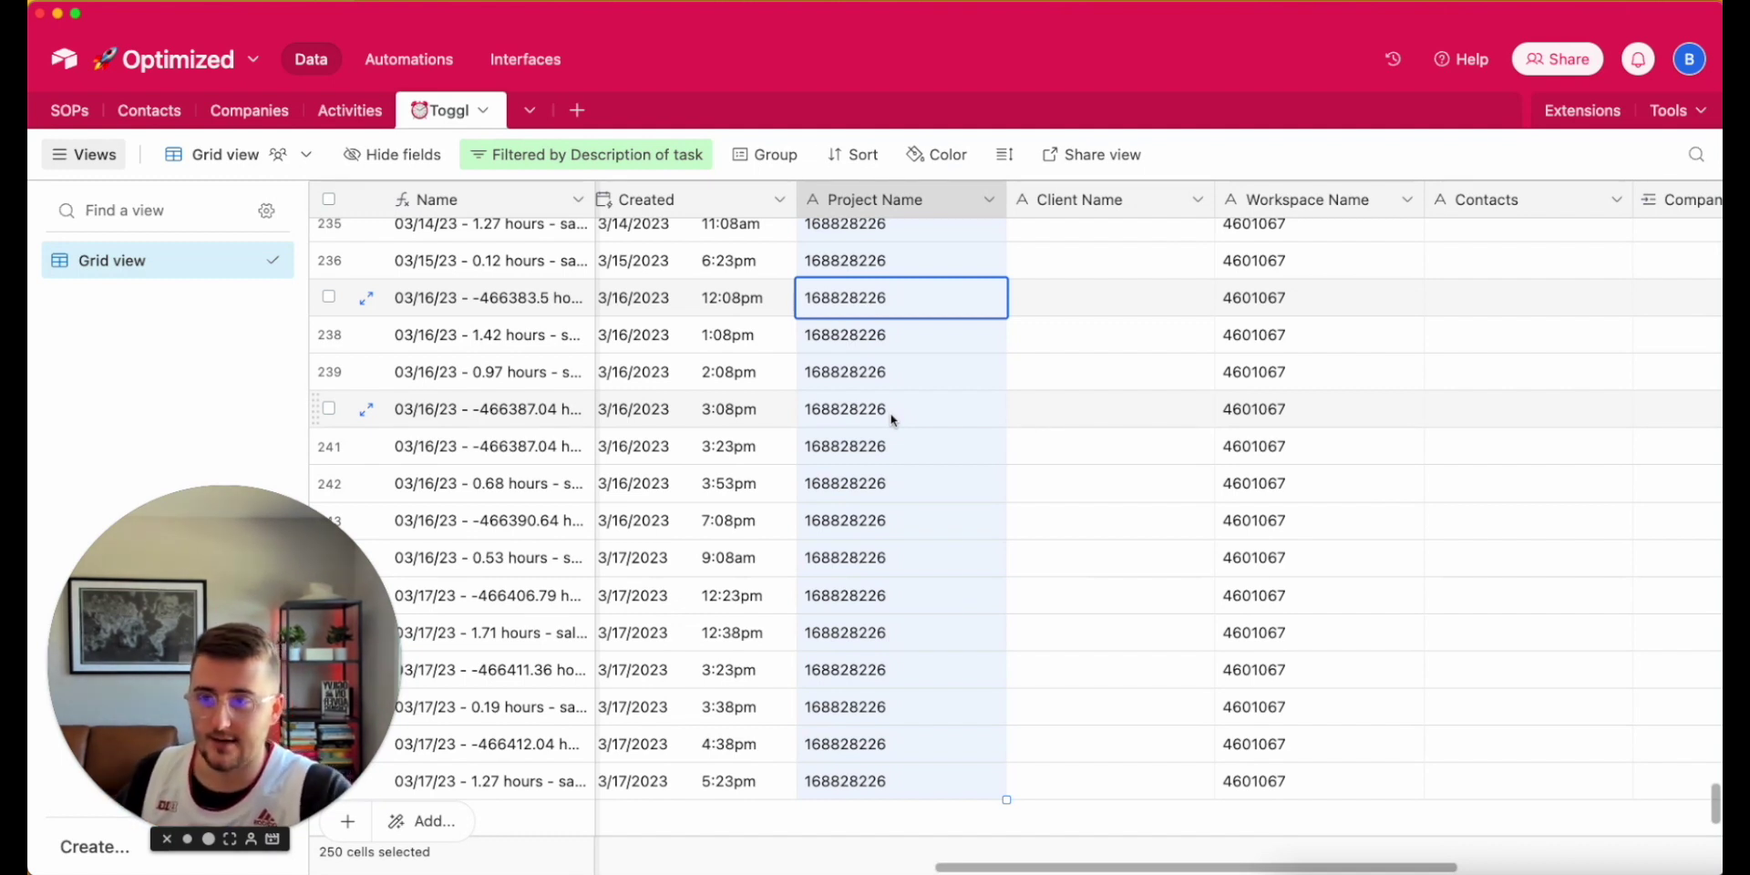
scroll(938, 417, right, 5)
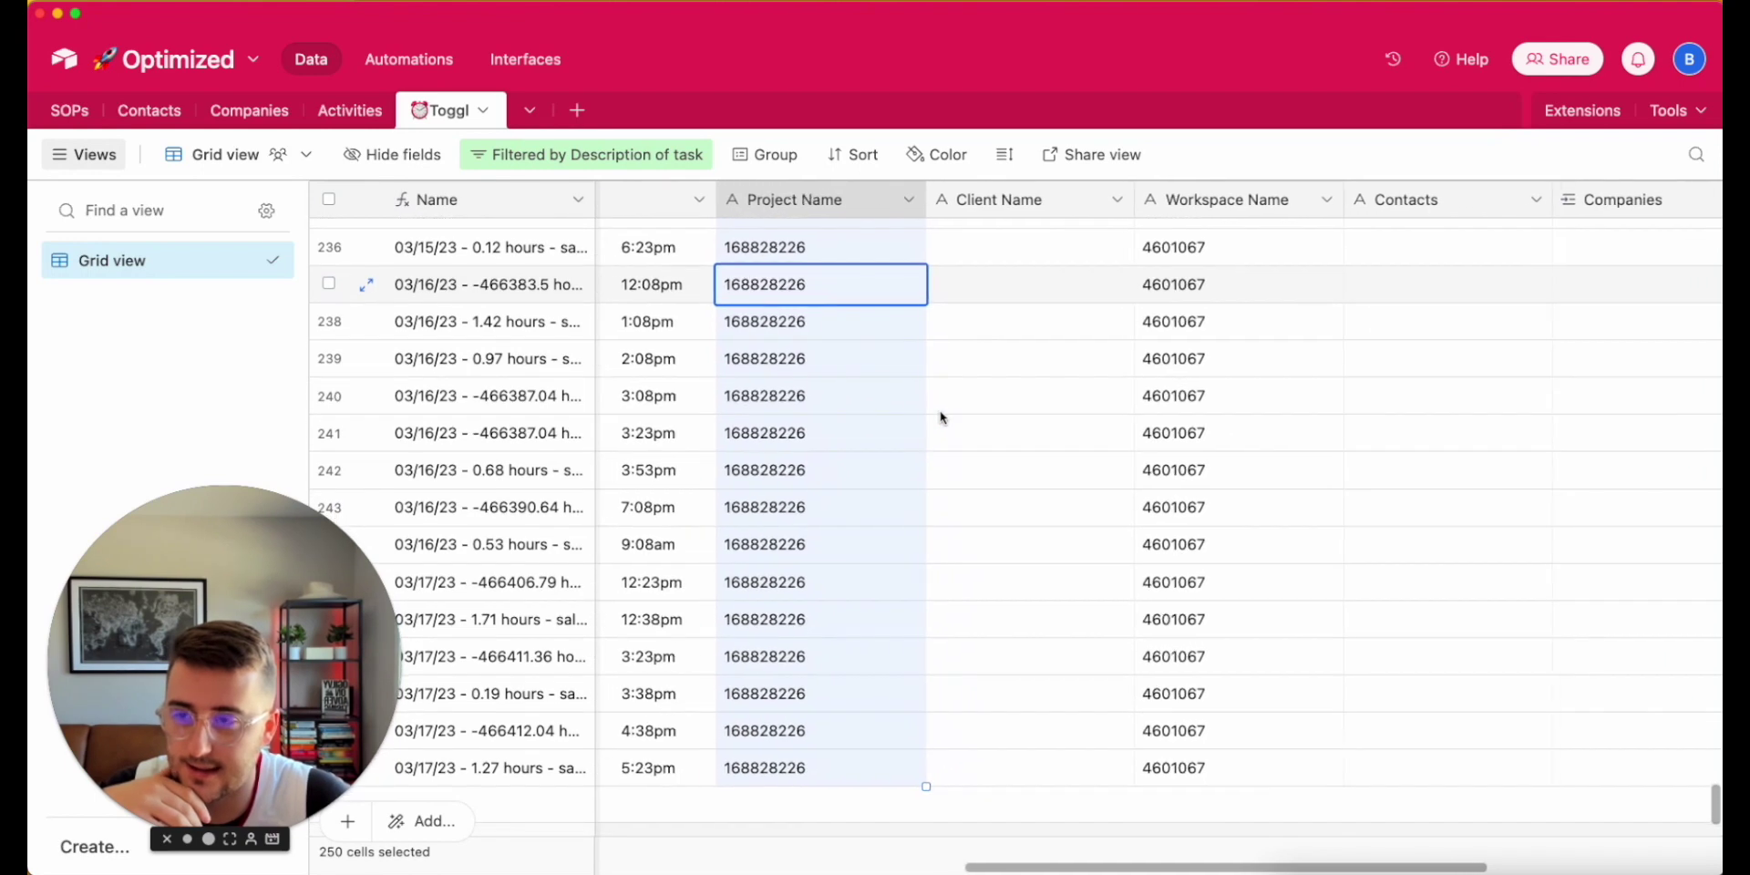
scroll(942, 418, right, 3)
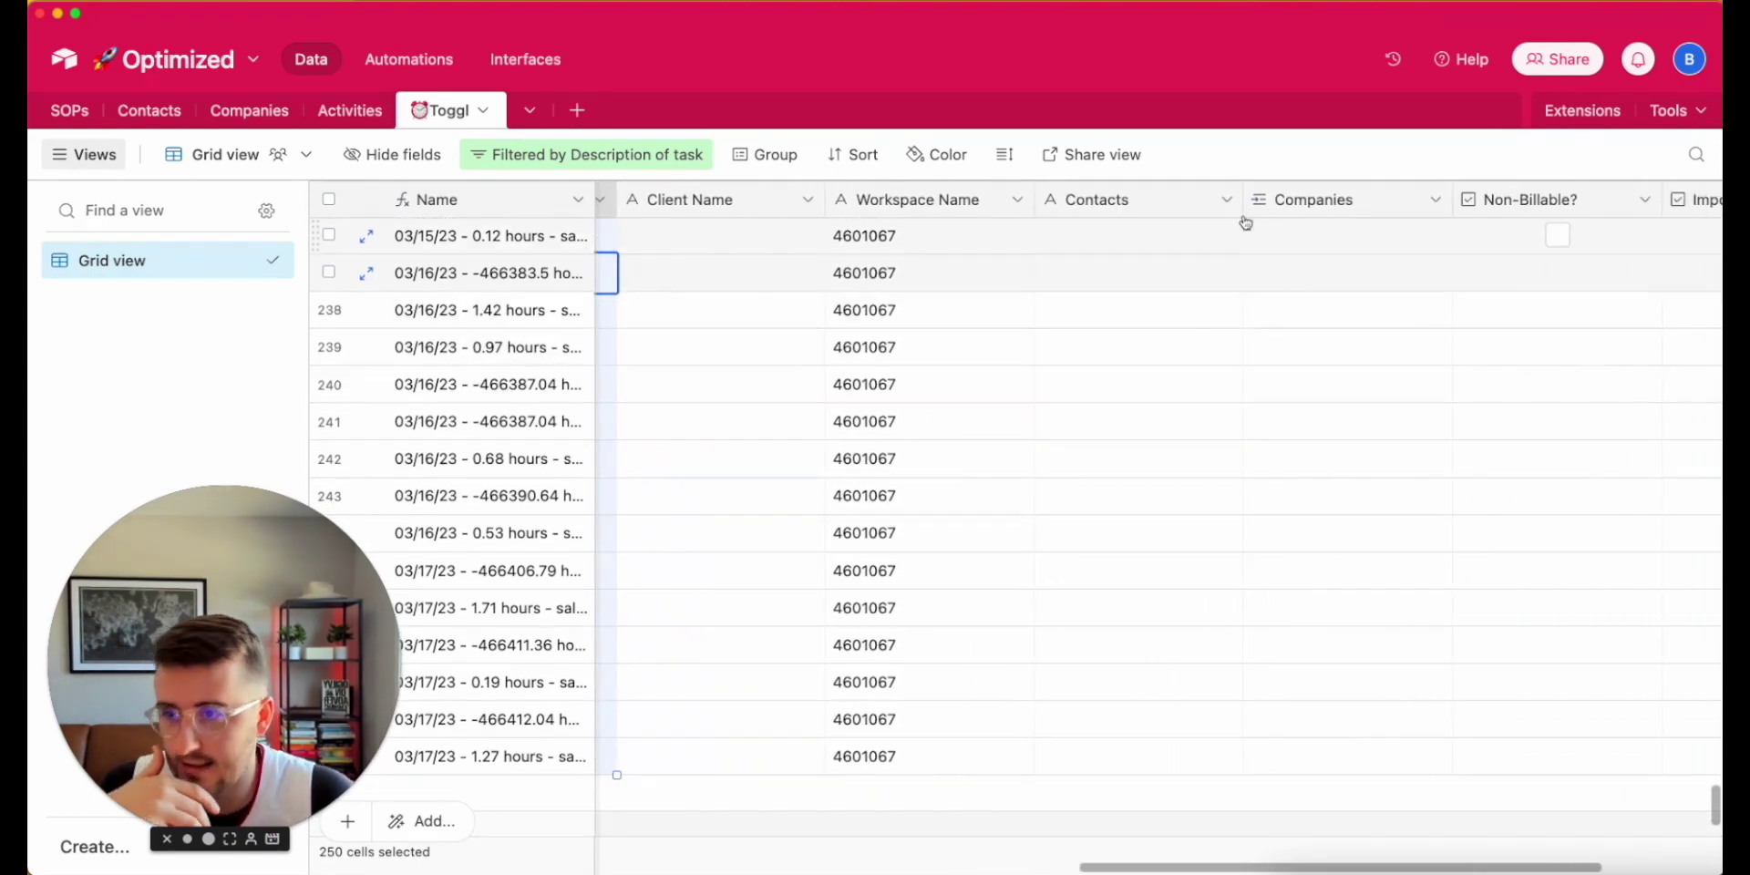
click(1318, 200)
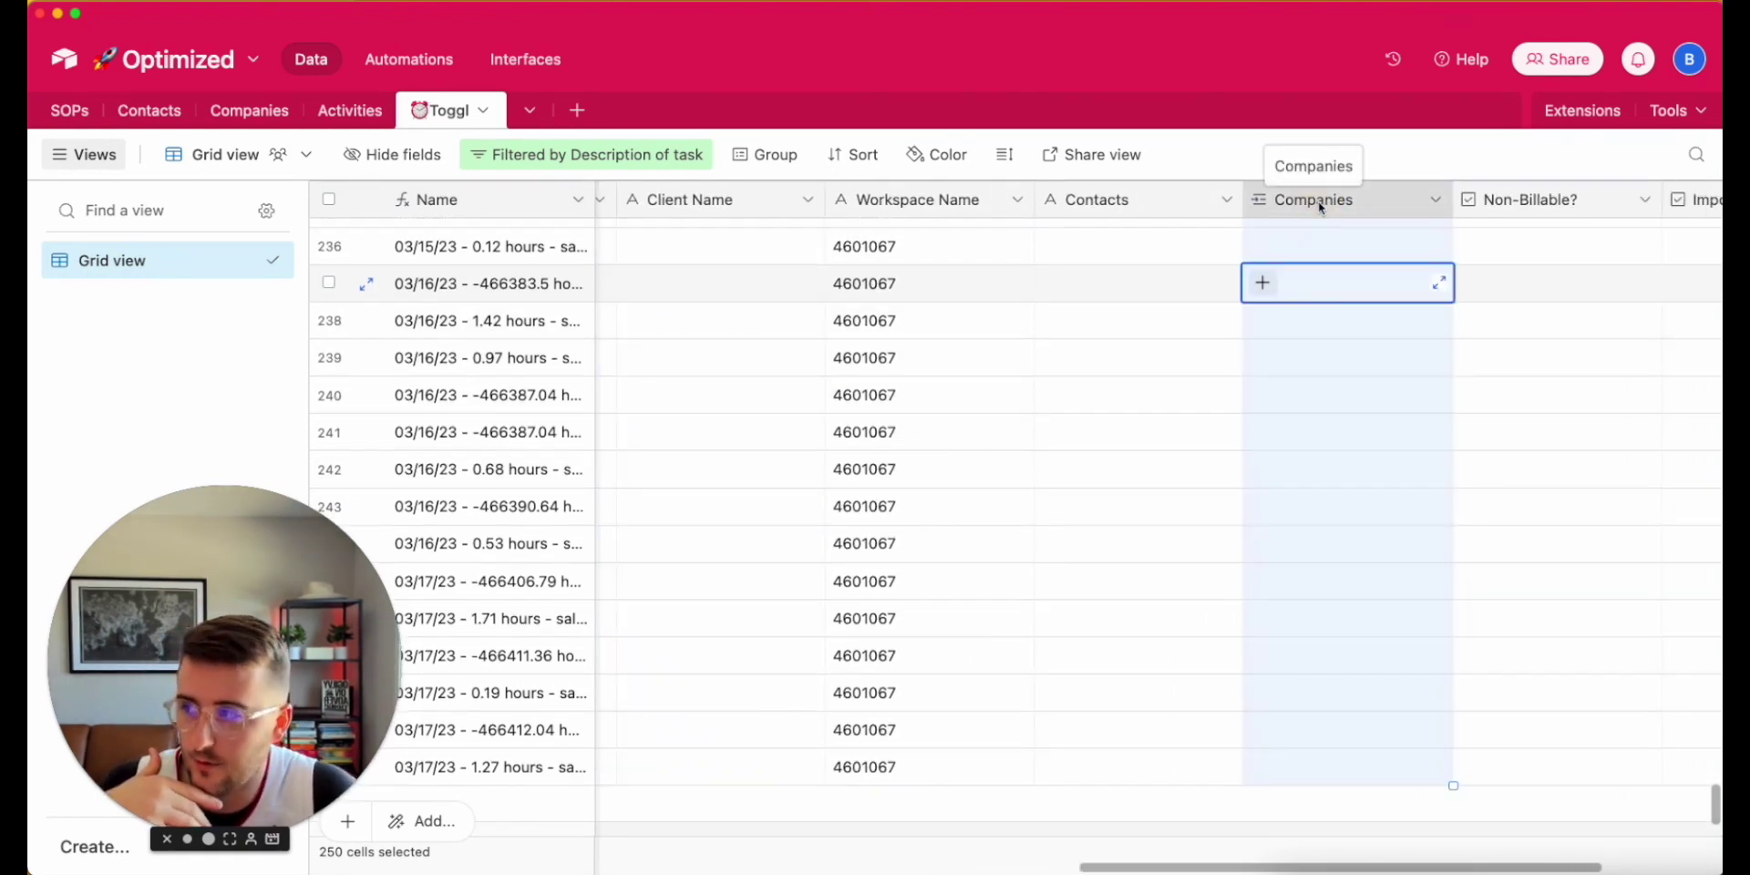
- Examine the Companies, Non-Billable? and Imported? columns across the records, then return to the table's first fields
scroll(1078, 540, up, 10)
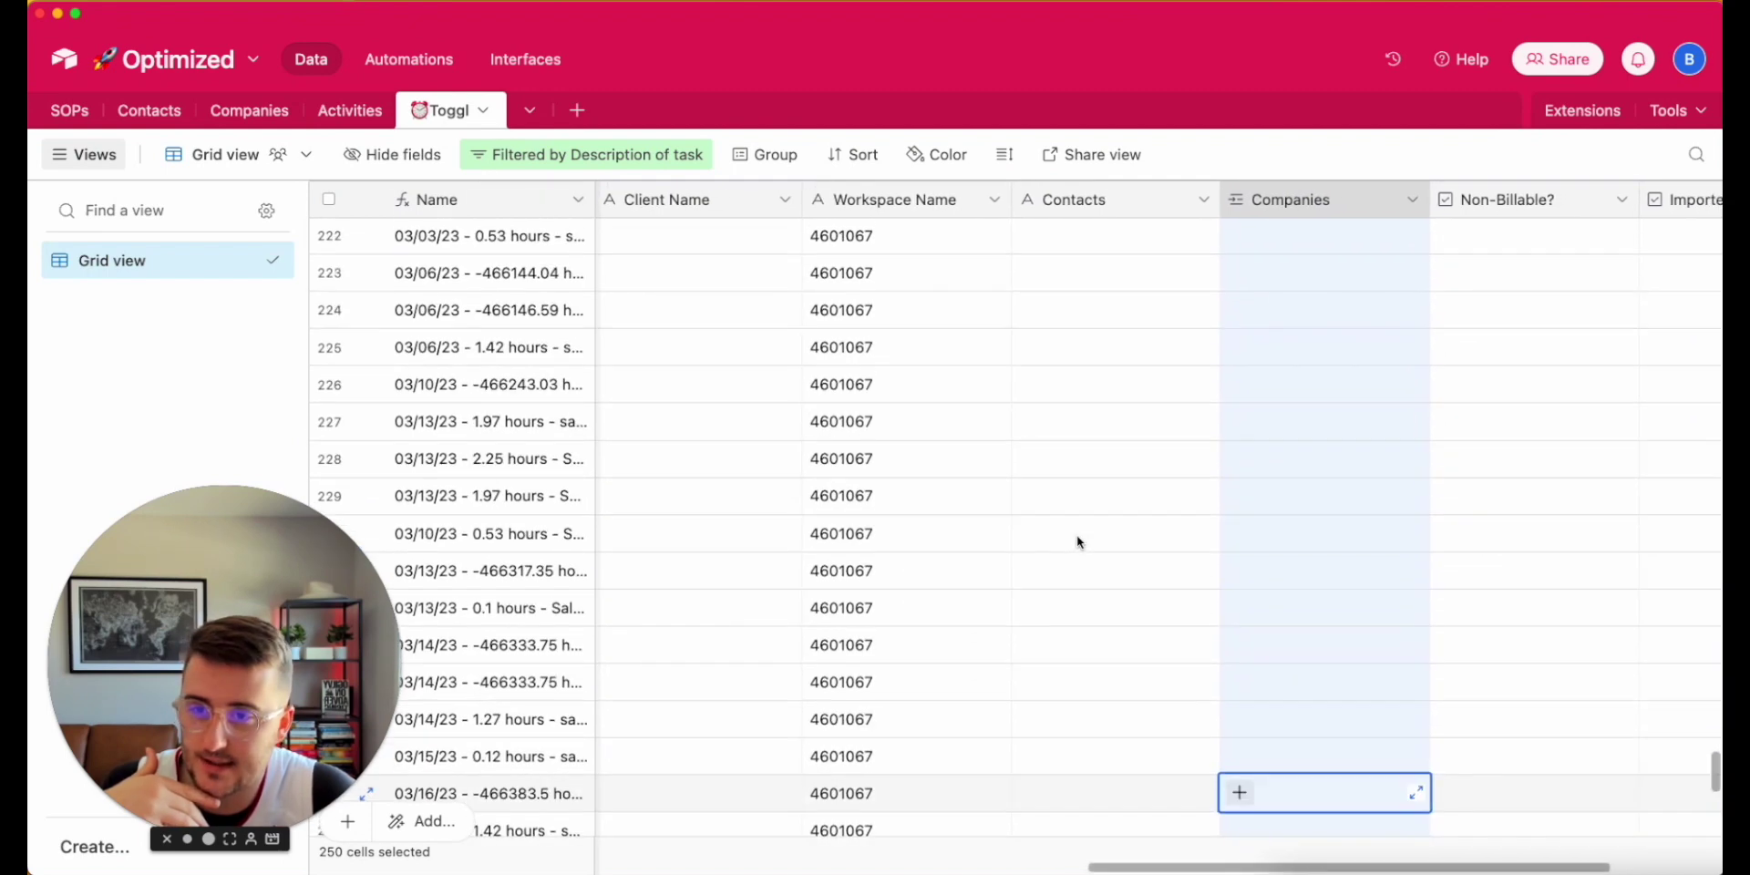
scroll(1078, 542, up, 20)
scroll(1078, 543, down, 20)
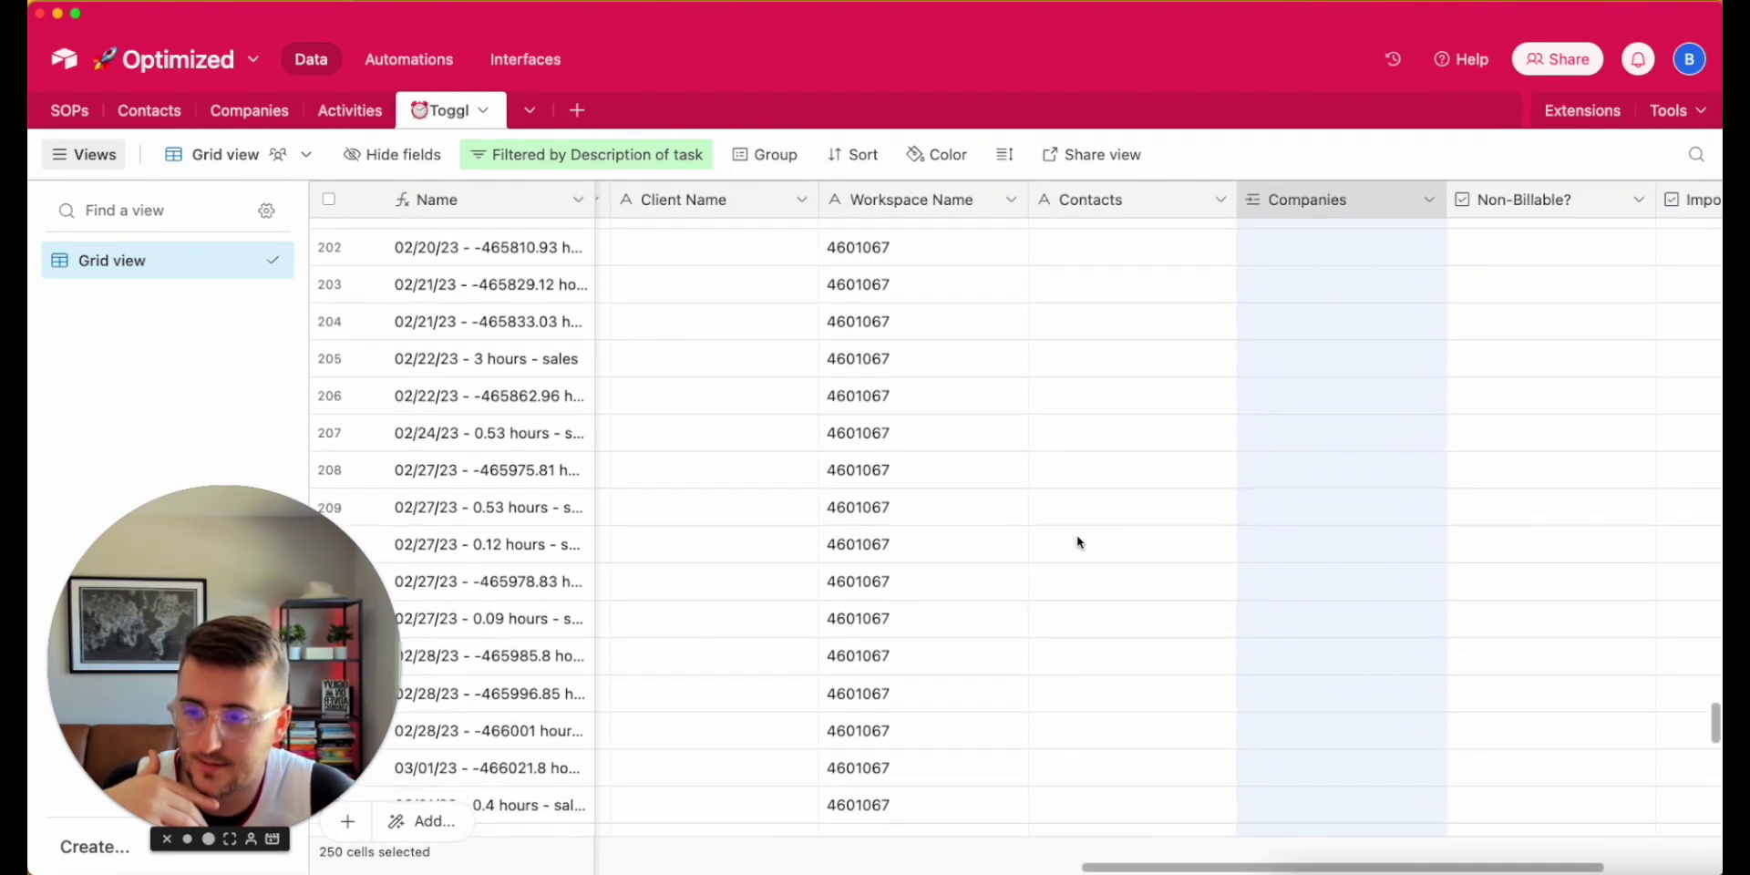
scroll(1078, 543, down, 6)
scroll(918, 547, left, 5)
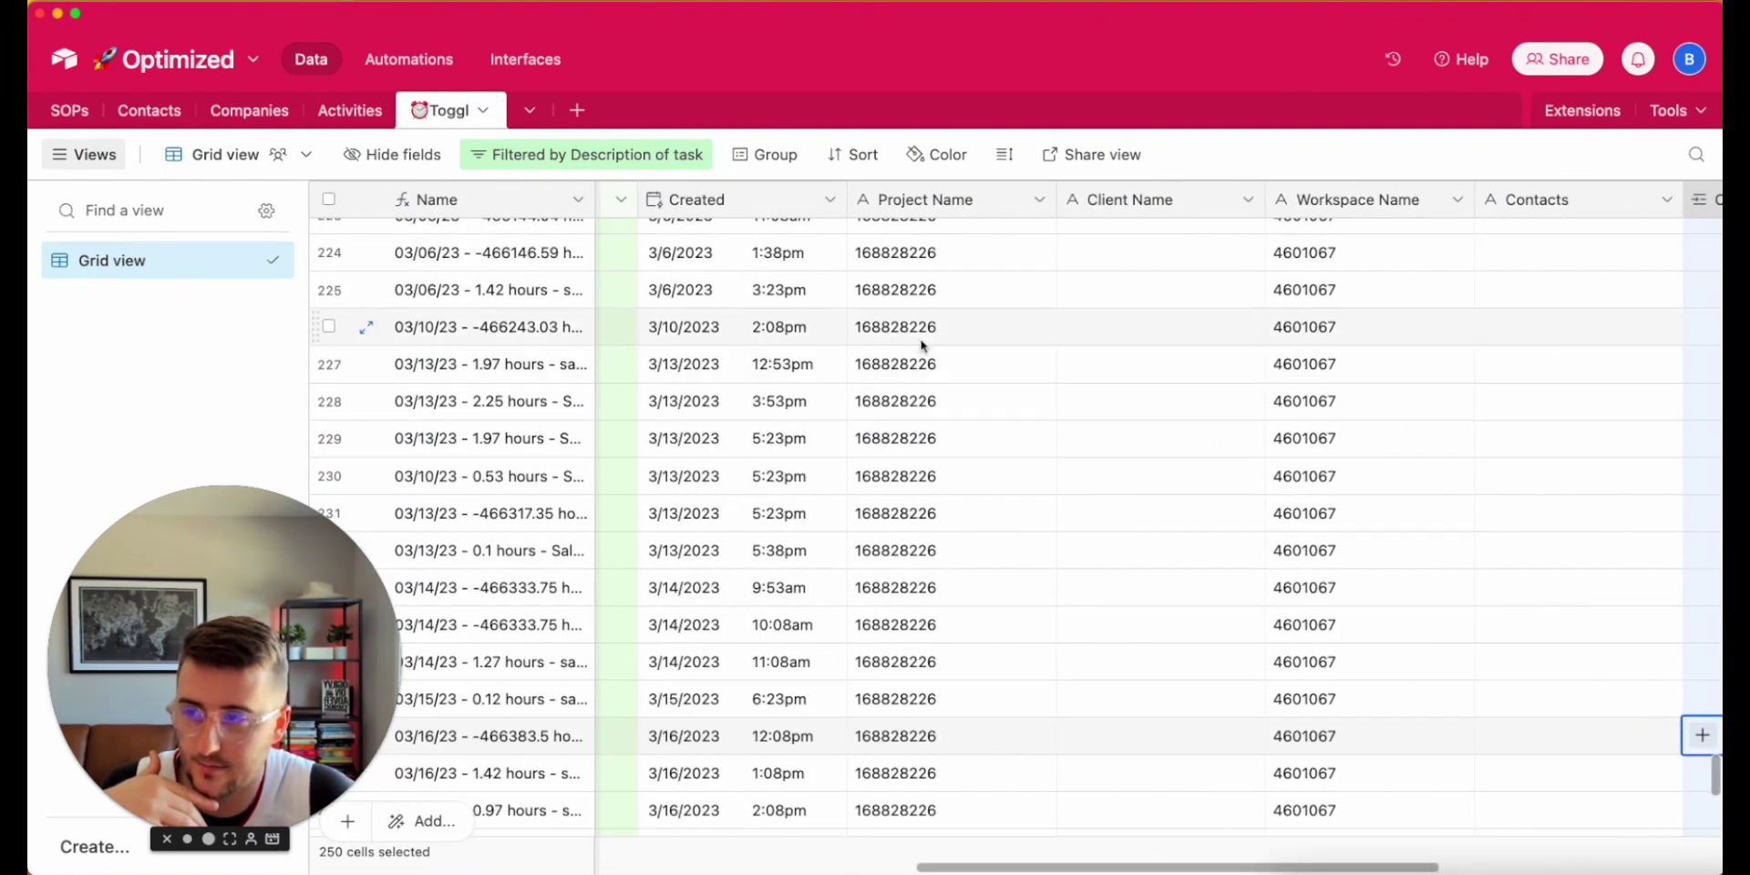
scroll(958, 541, right, 10)
scroll(959, 541, down, 5)
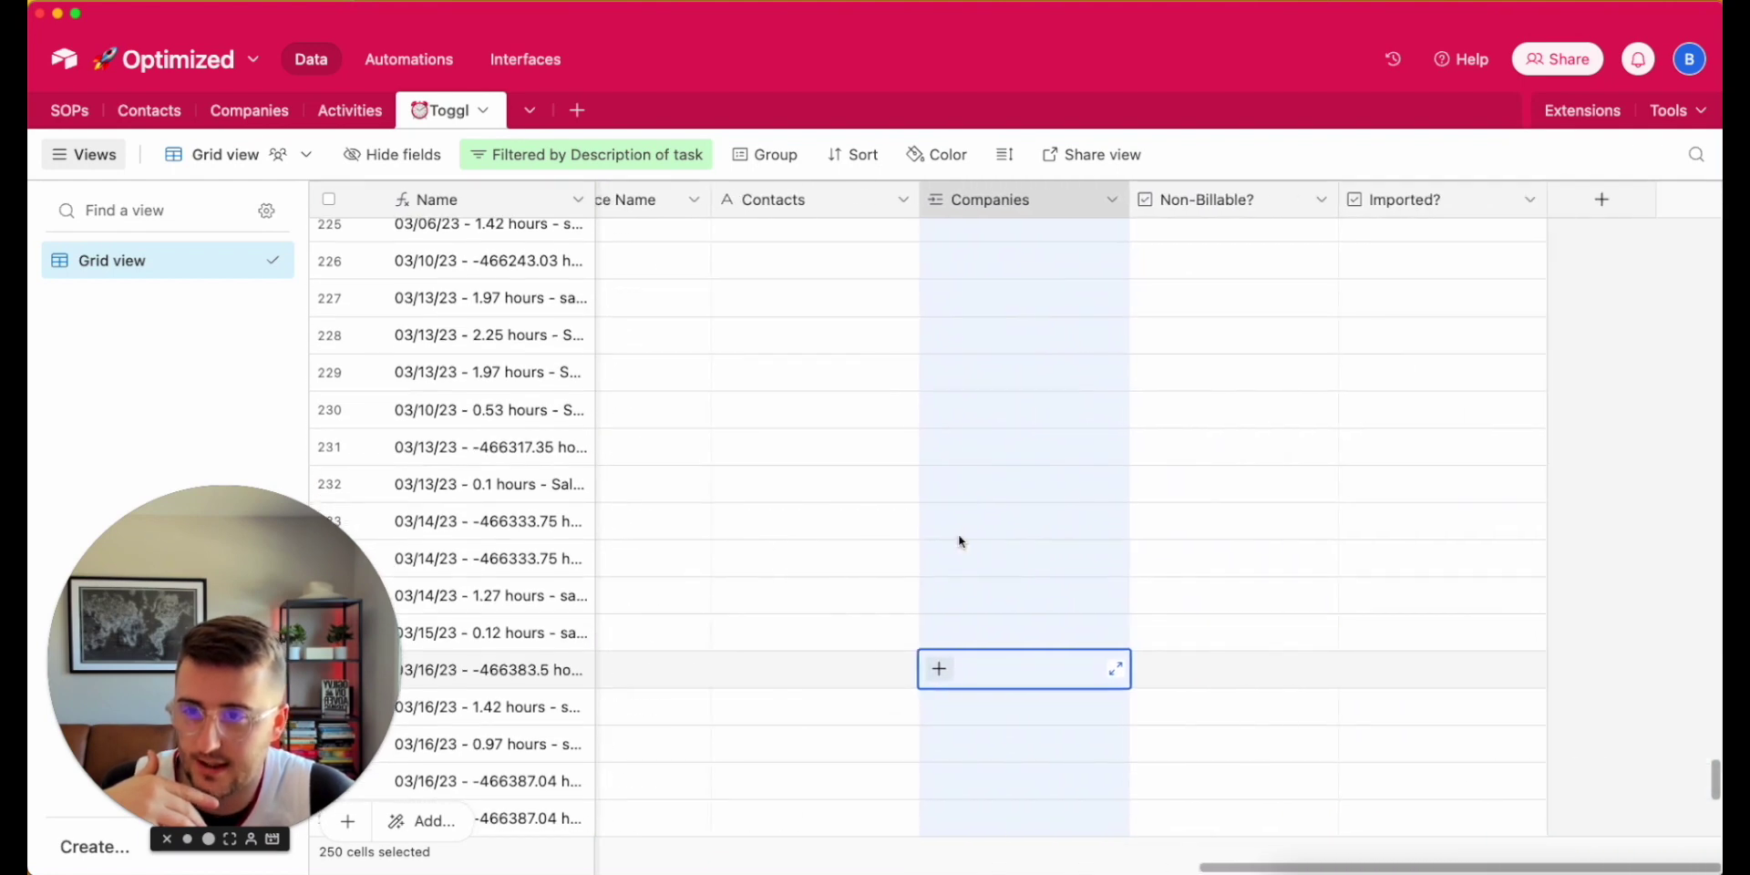
scroll(959, 541, up, 10)
scroll(957, 543, down, 5)
click(957, 543)
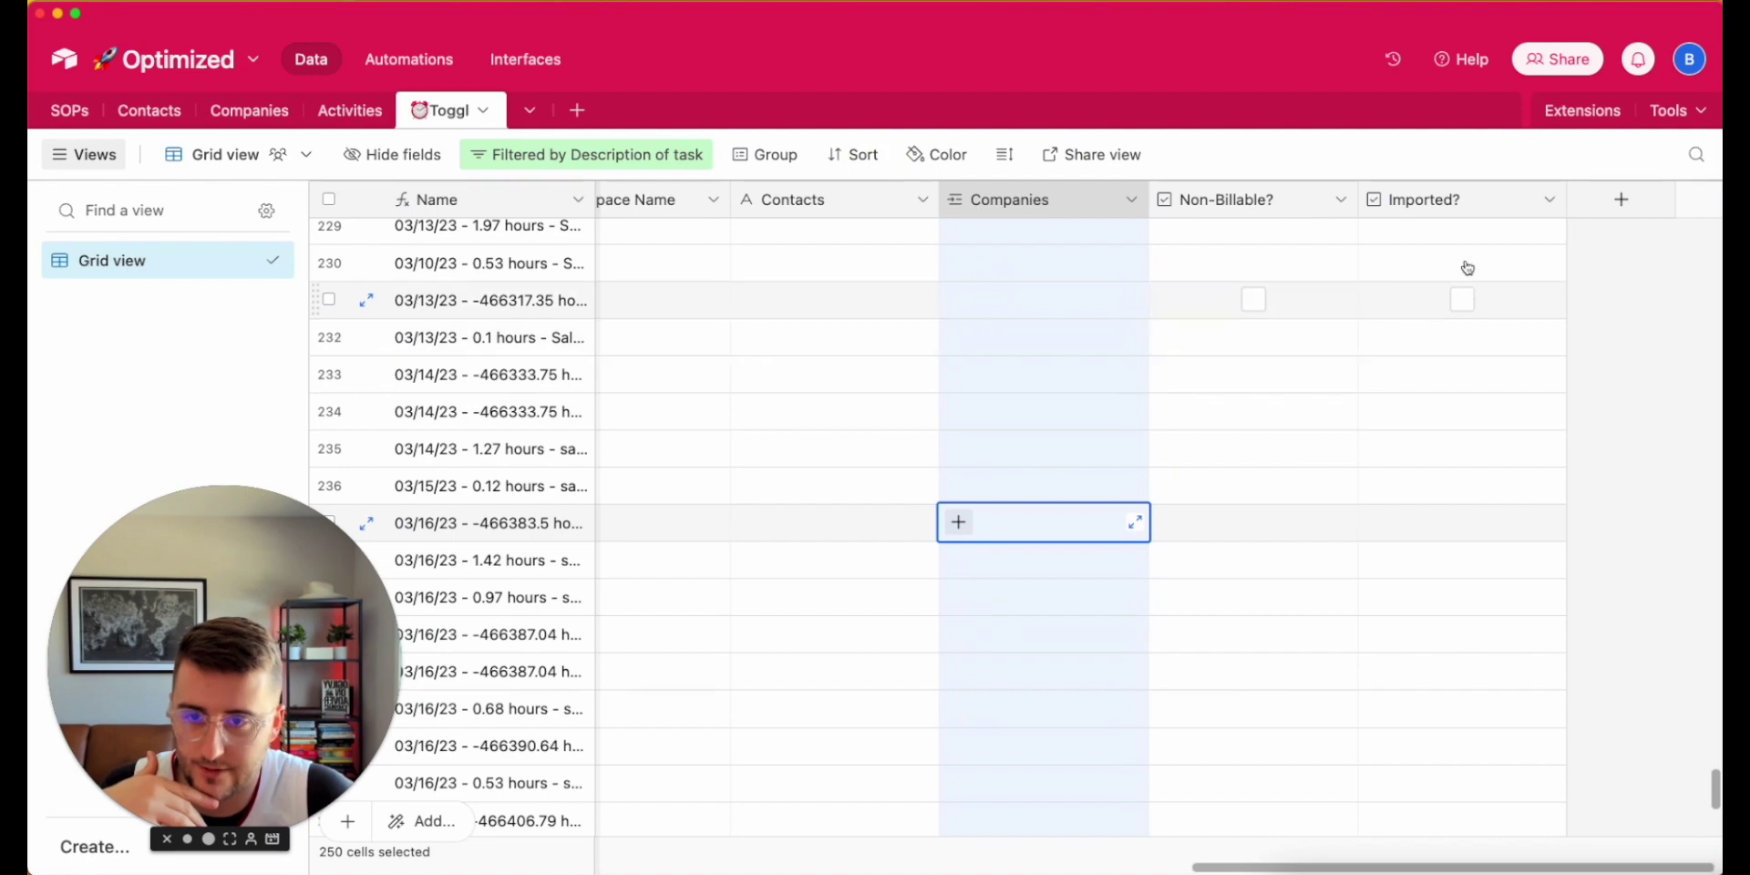
scroll(1458, 708, left, 15)
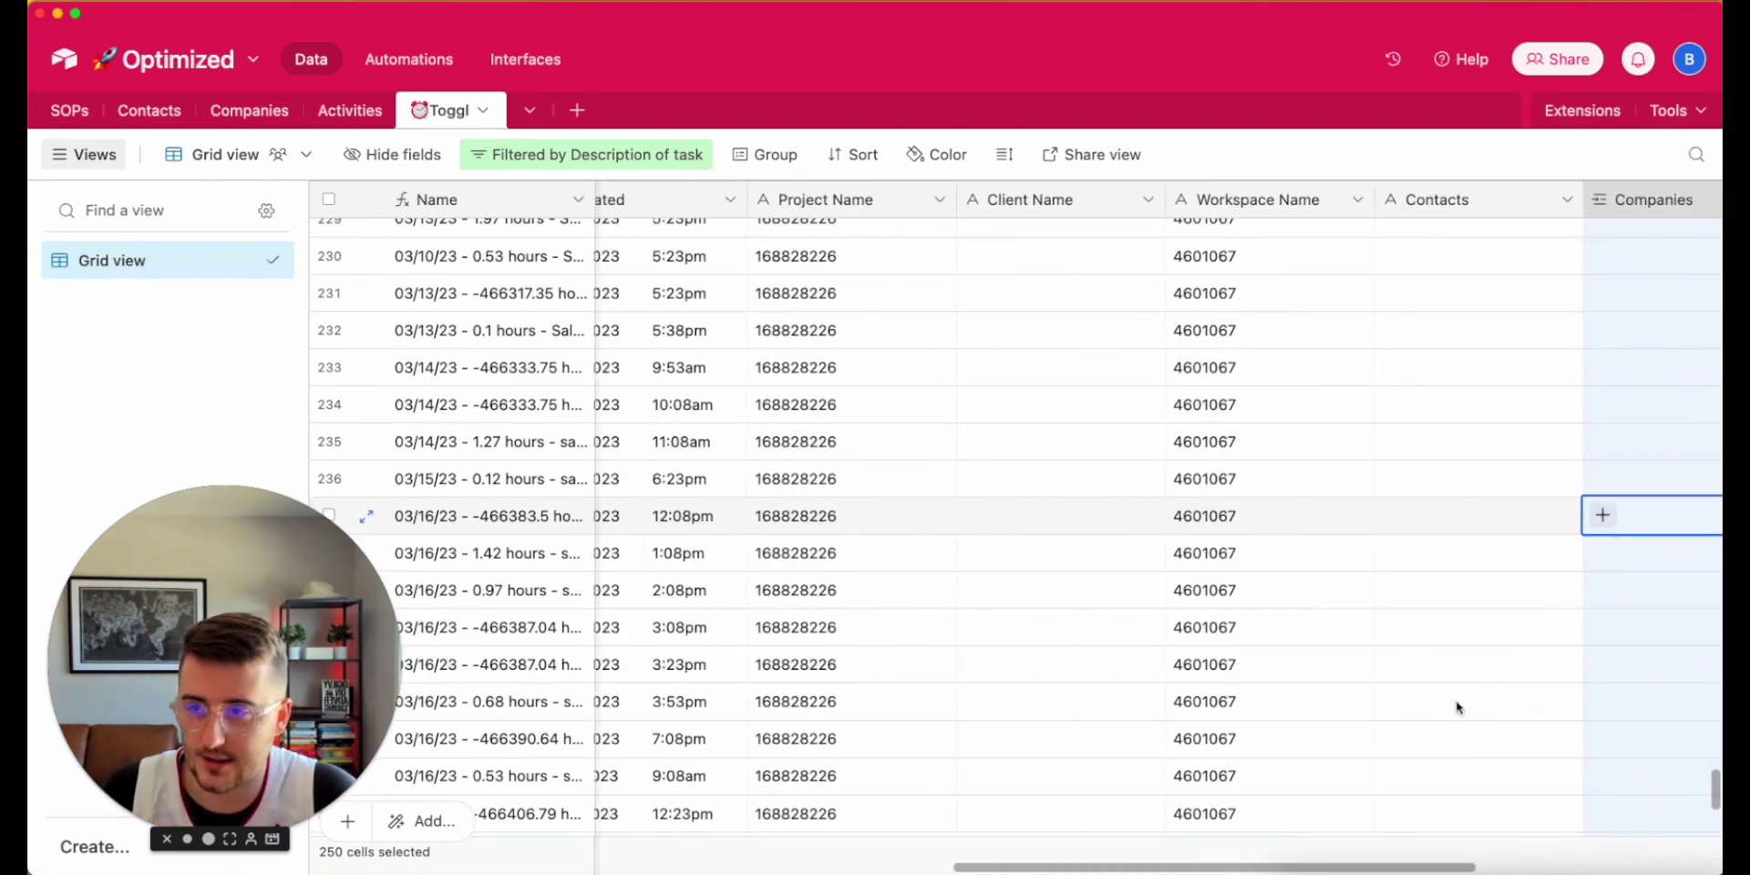
scroll(1458, 708, left, 5)
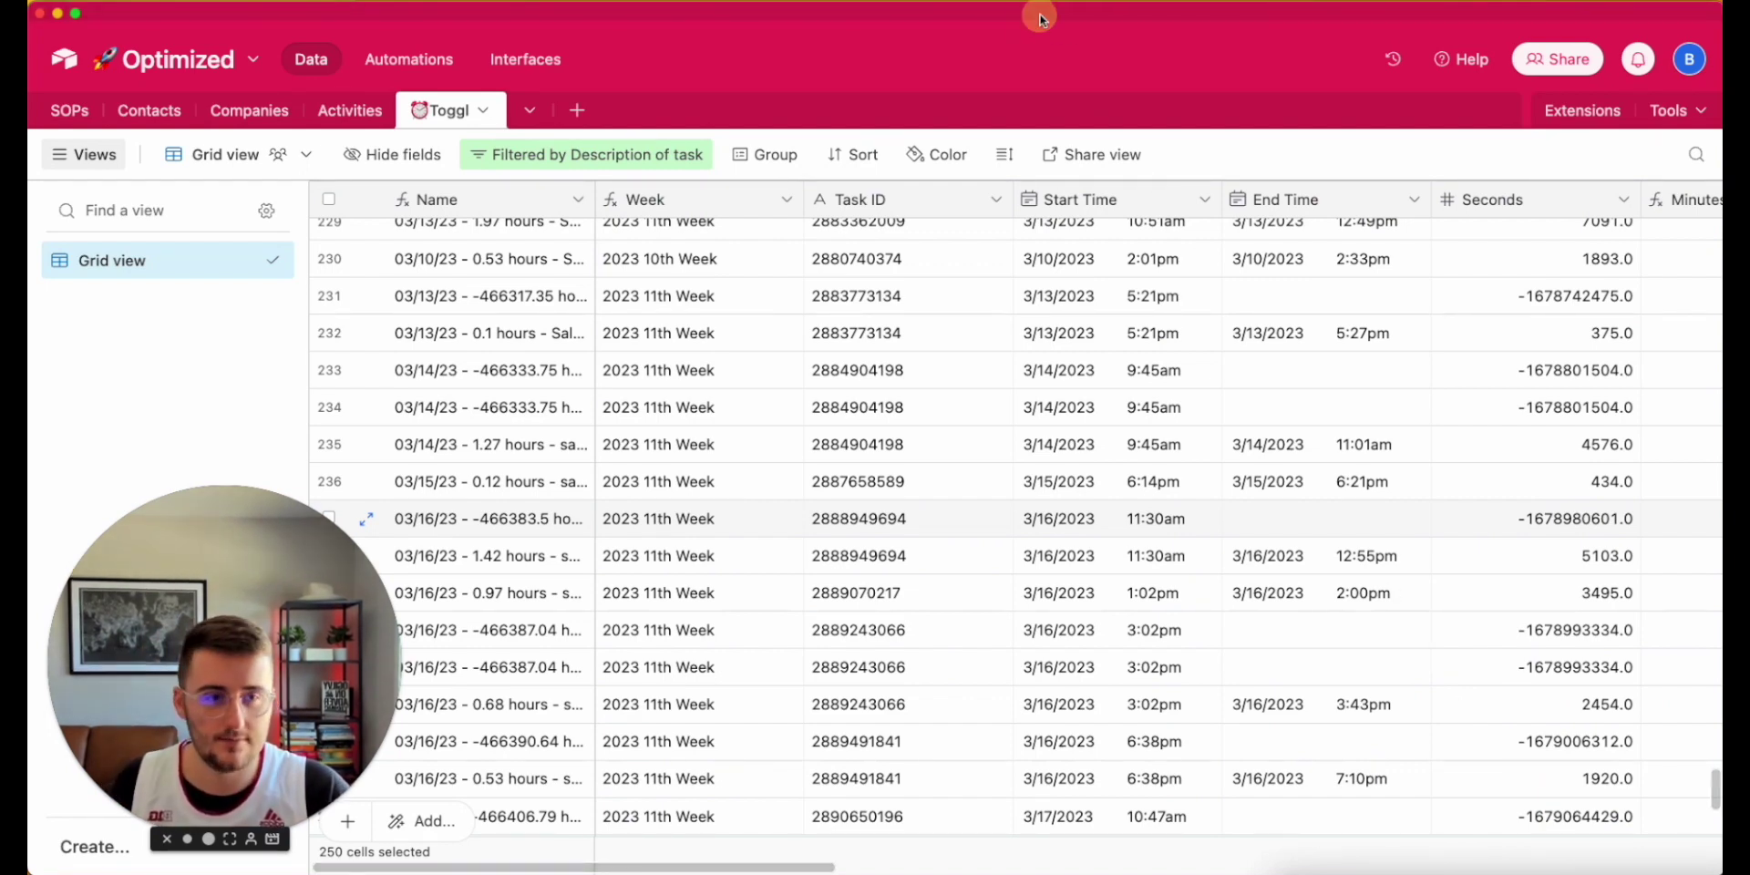
- Switch to Make in the browser, create a new scenario and open the application list for its first module
key(super+Tab)
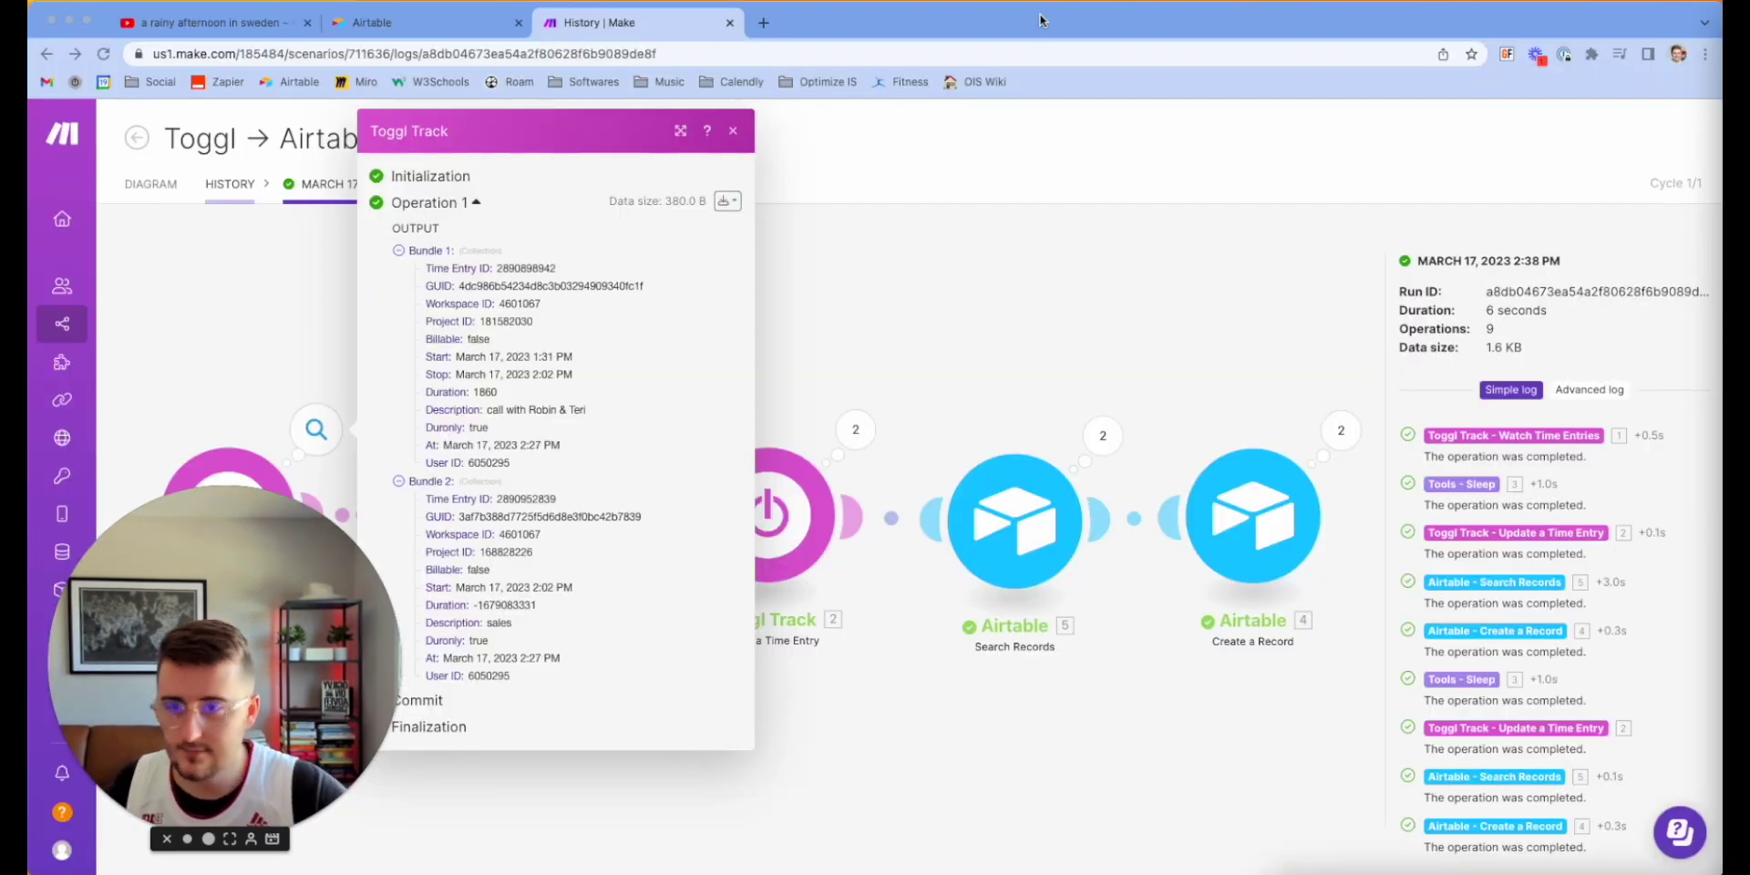
click(78, 321)
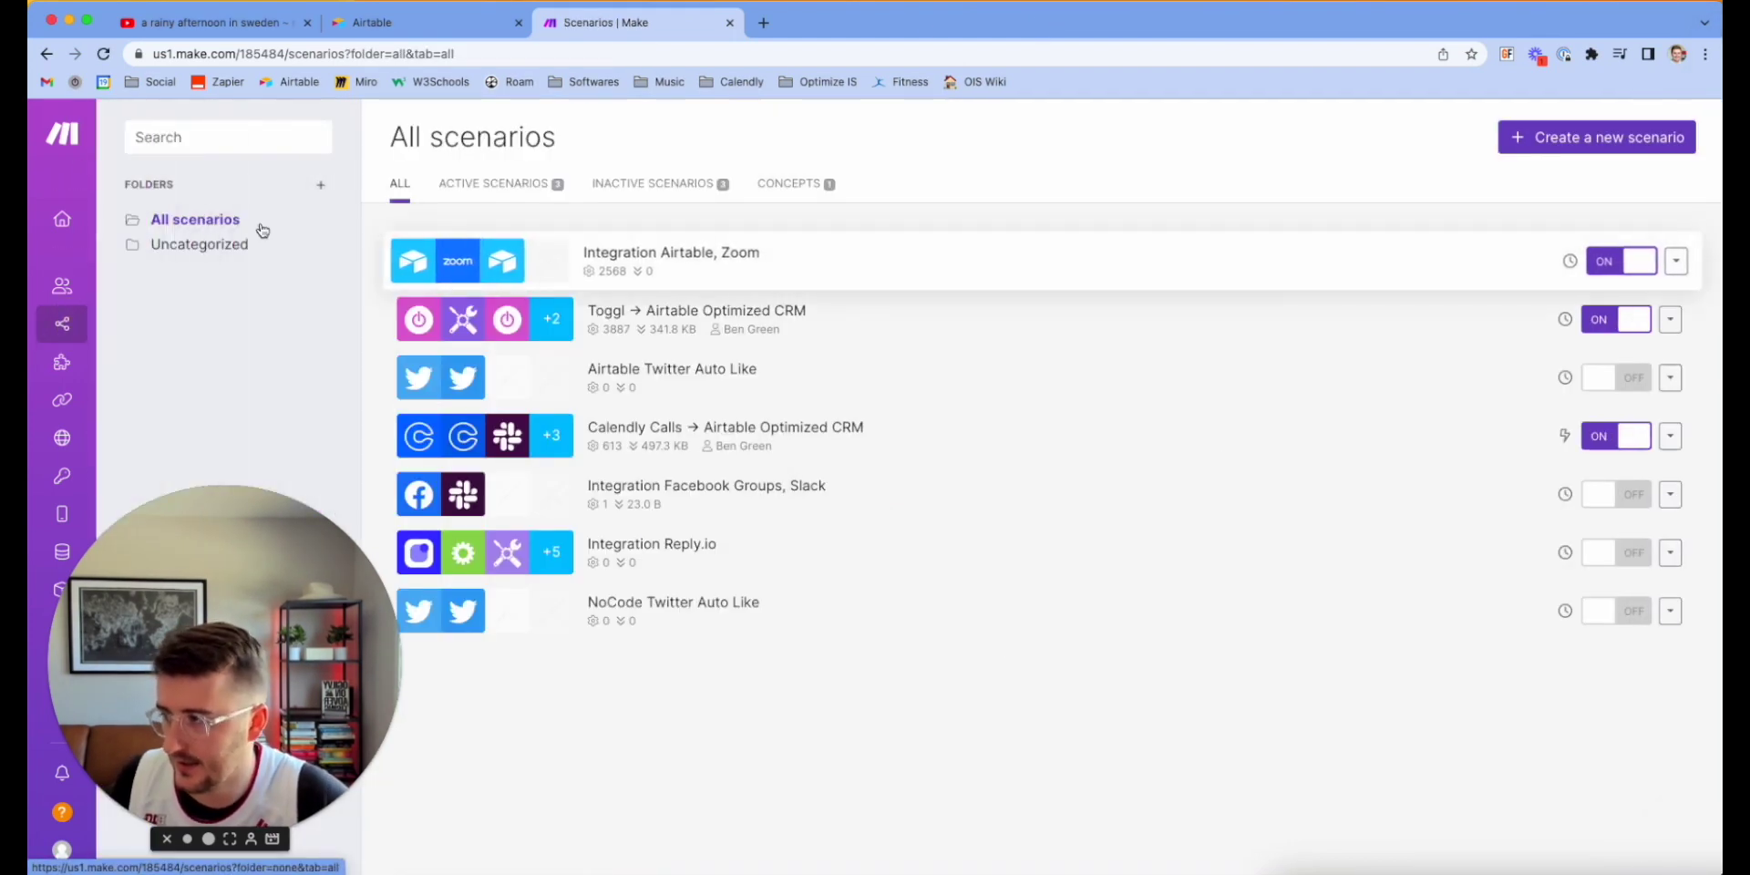
click(1611, 138)
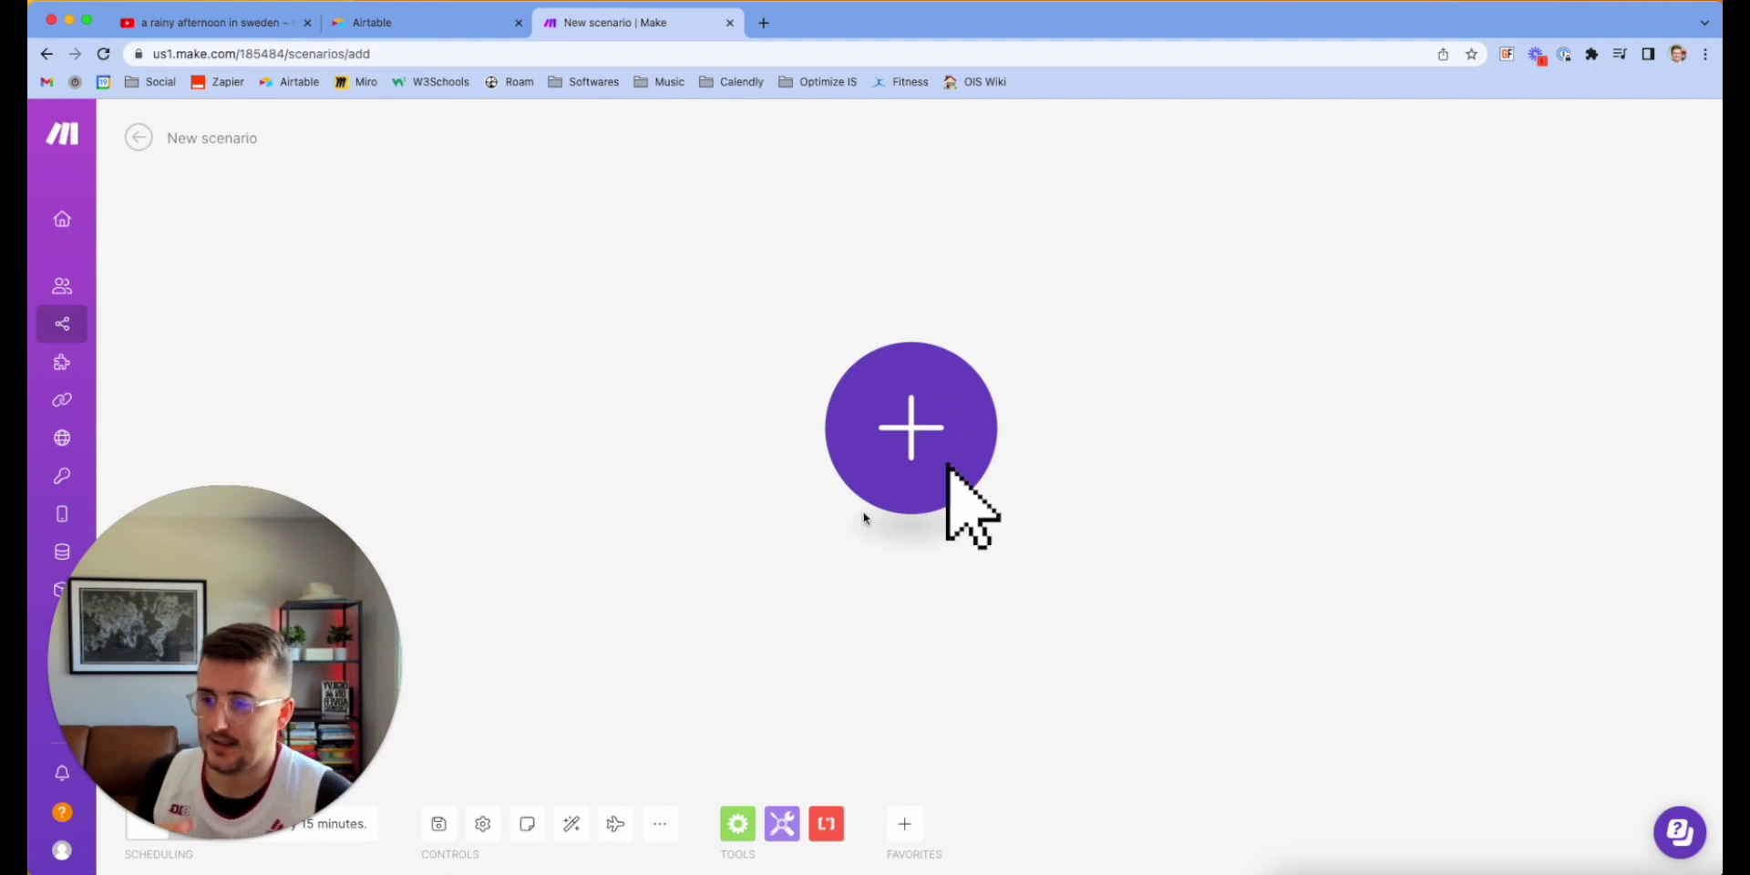
click(900, 491)
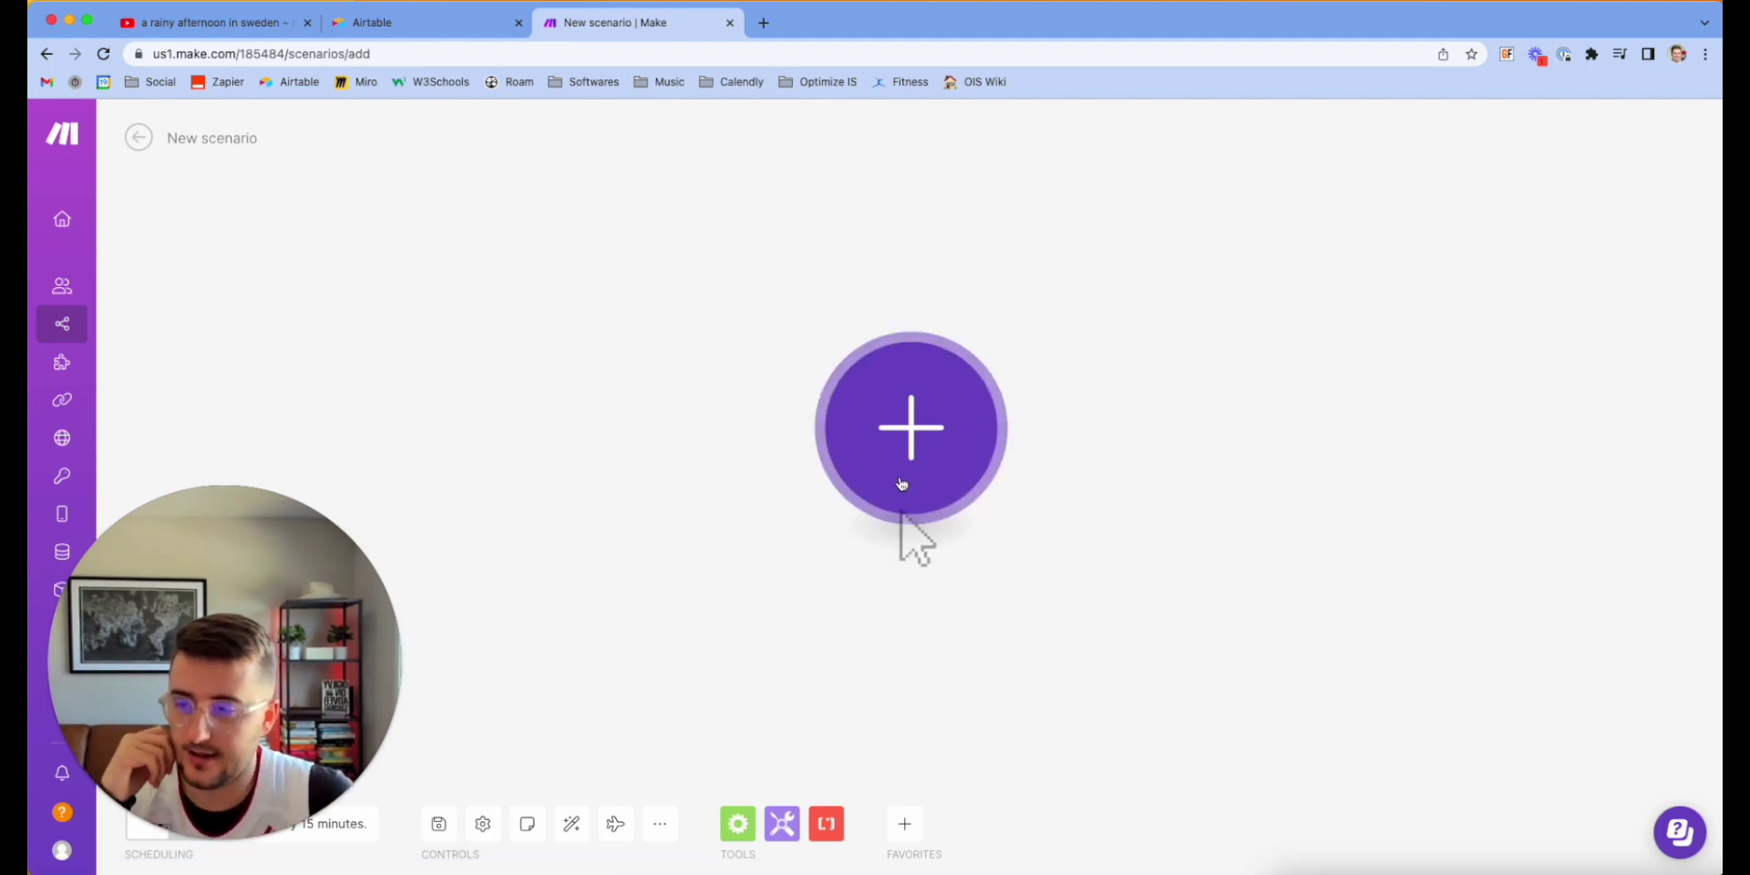
click(896, 479)
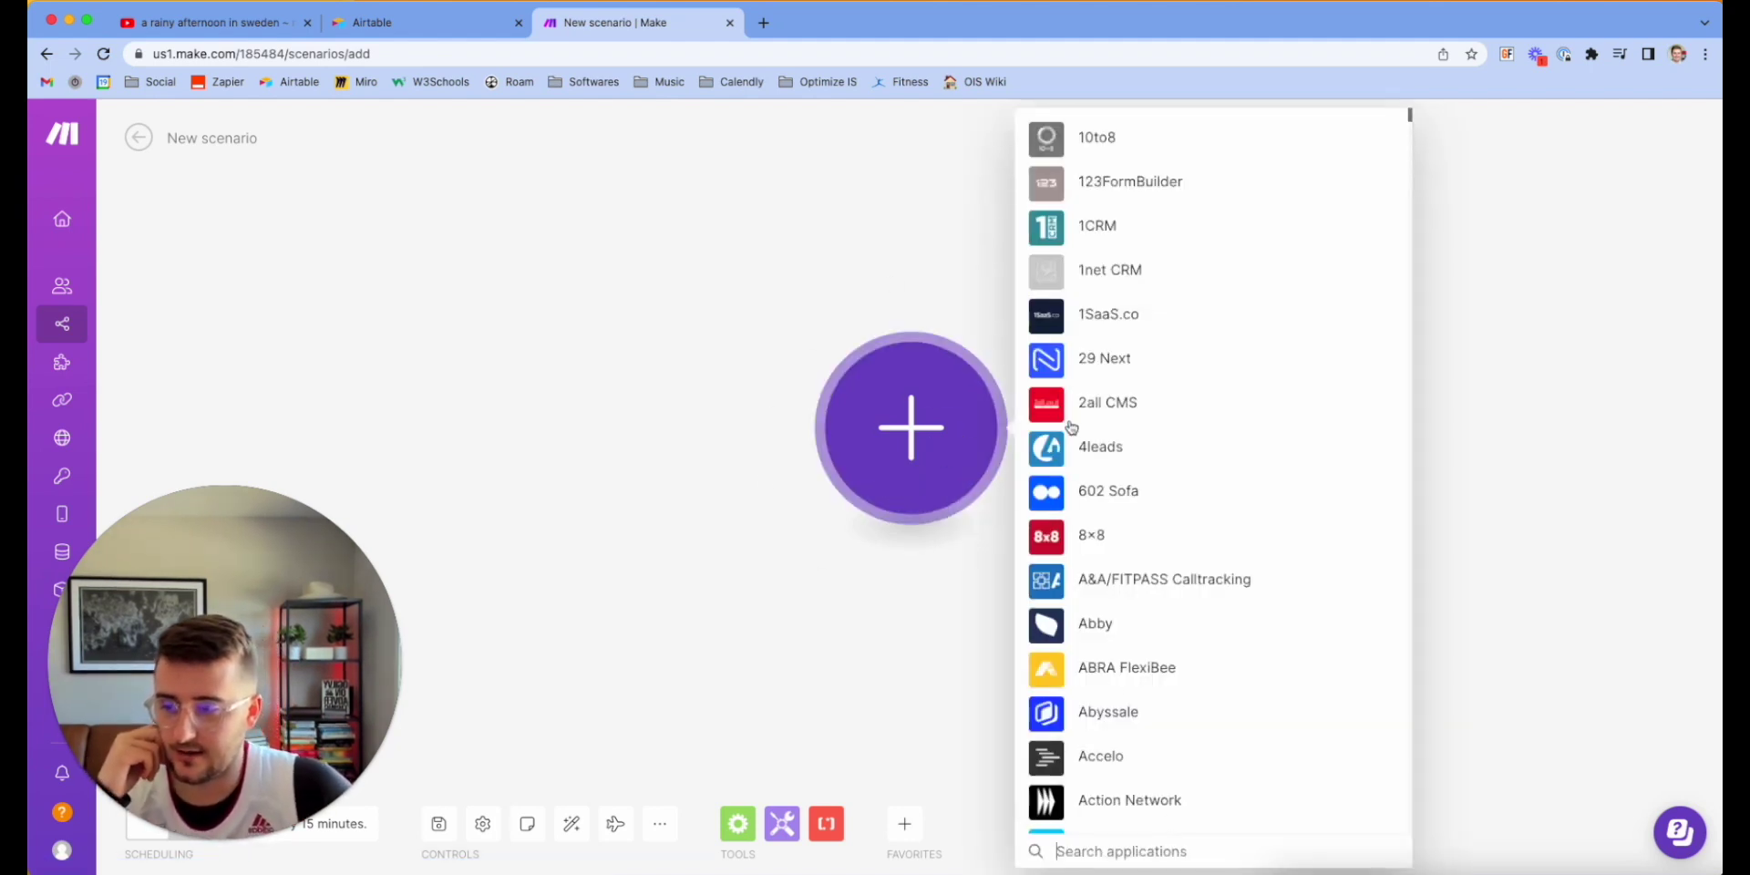
- Name the scenario "Toggl Time Entry → Airtable Optimized CRM"
click(207, 142)
text(Tog)
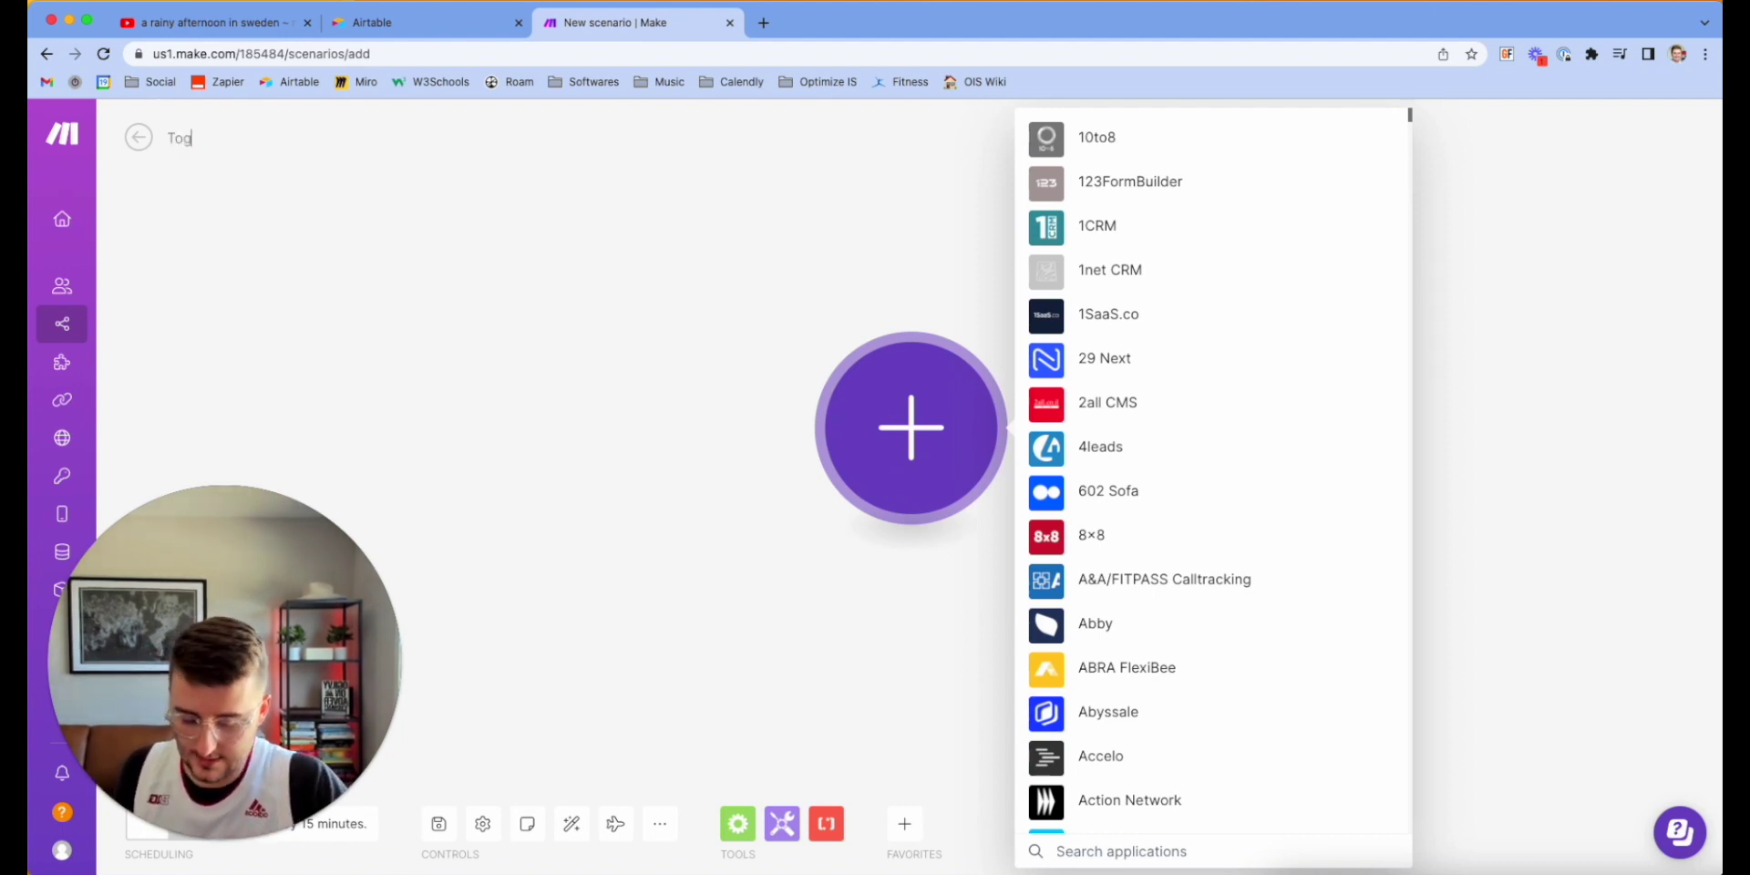
text(gl Time)
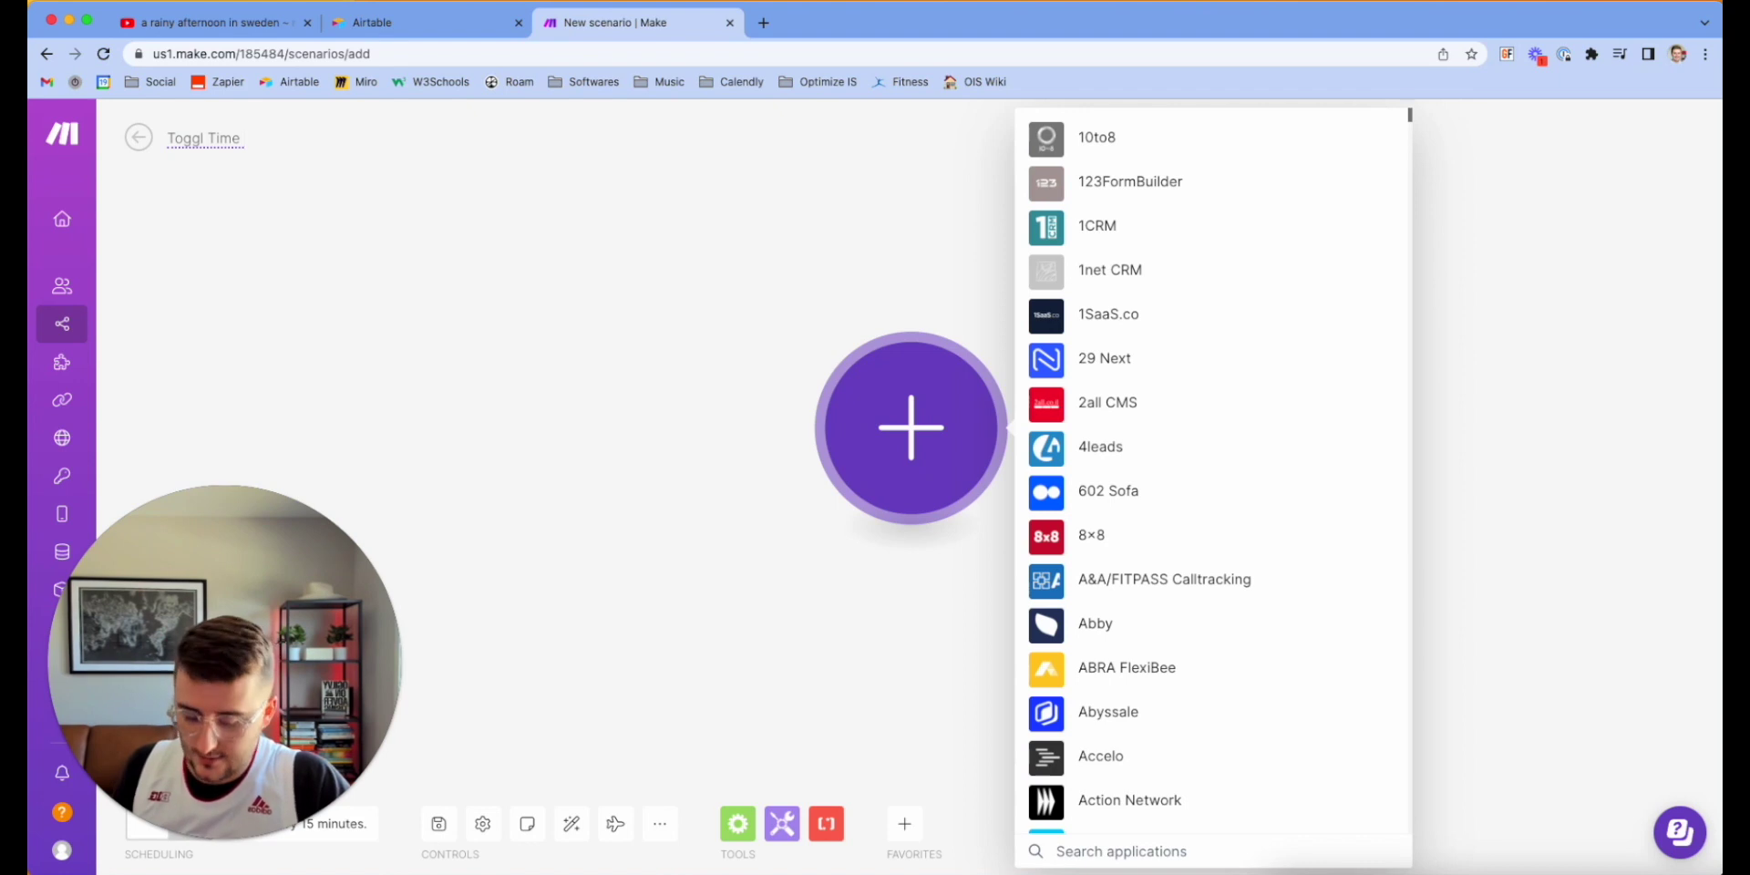
text( Entry -)
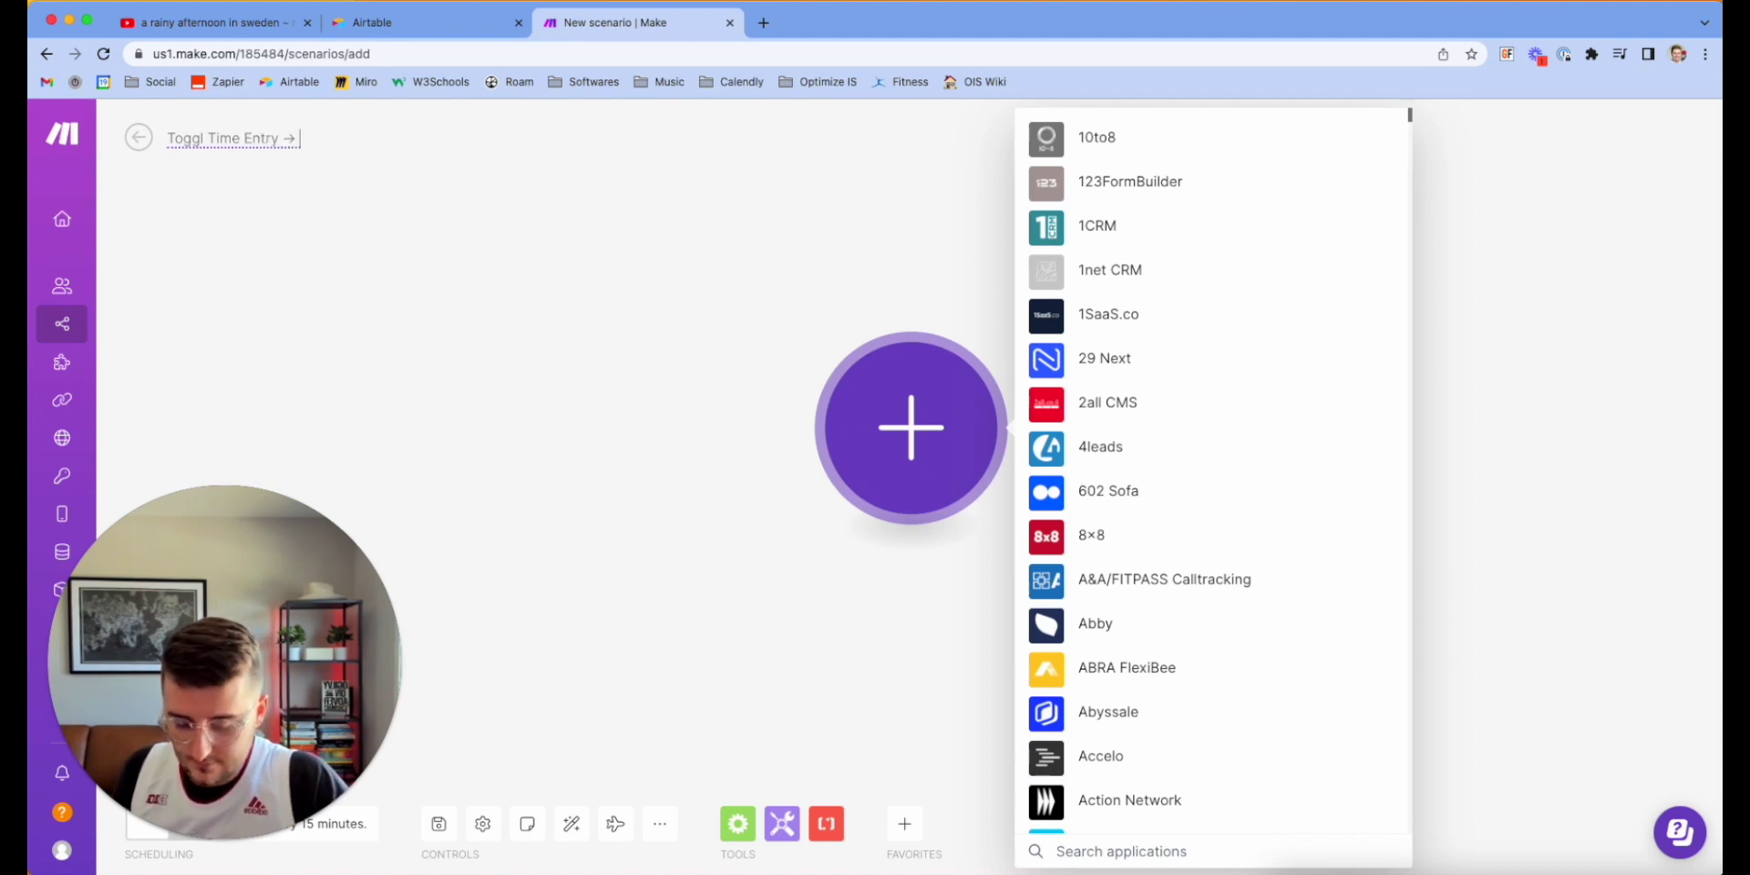
text(> Airtable )
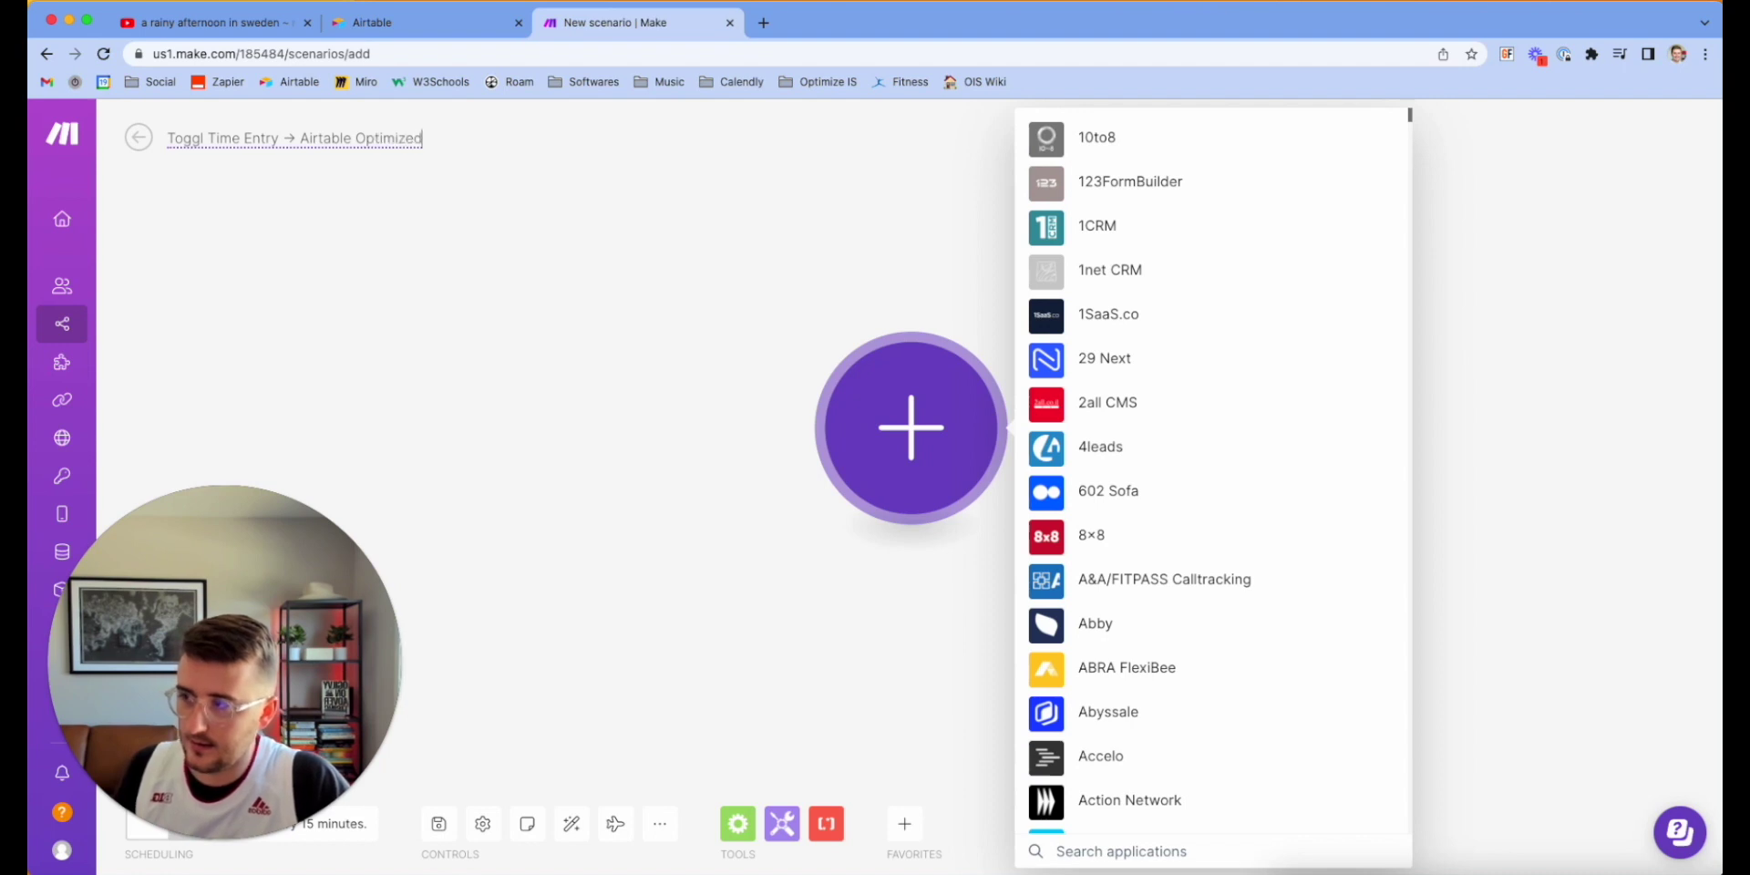
text(Optimized CRM)
key(Return)
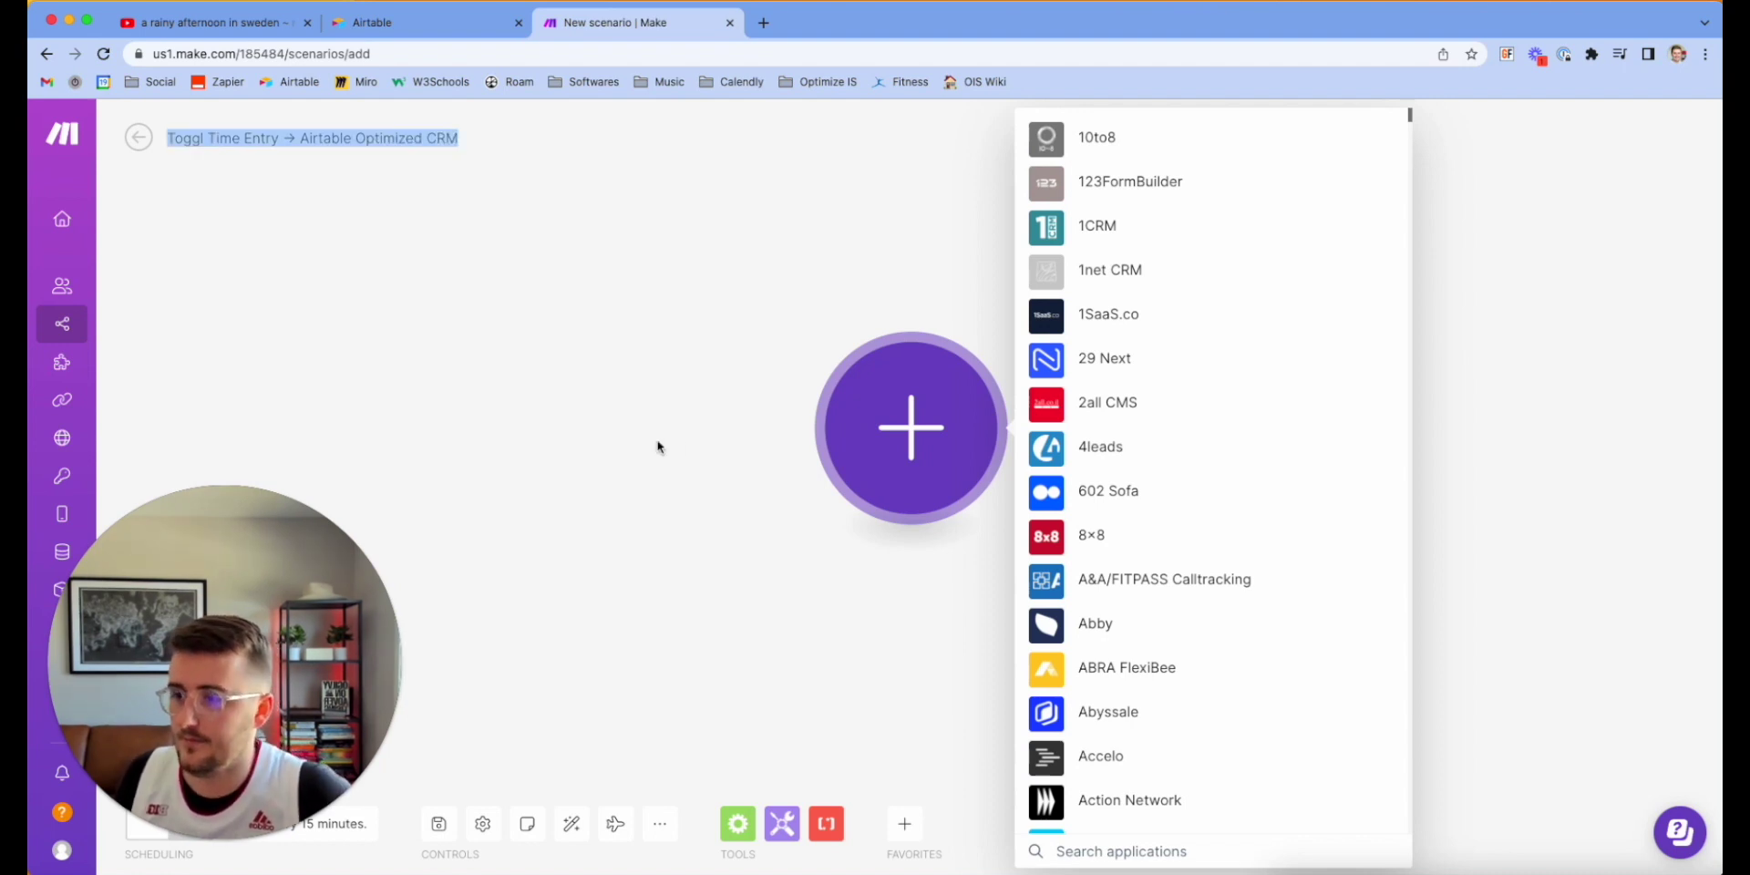
- Search the applications for toggl and add the Toggl Track Watch Time Entries trigger as the first module
click(1098, 853)
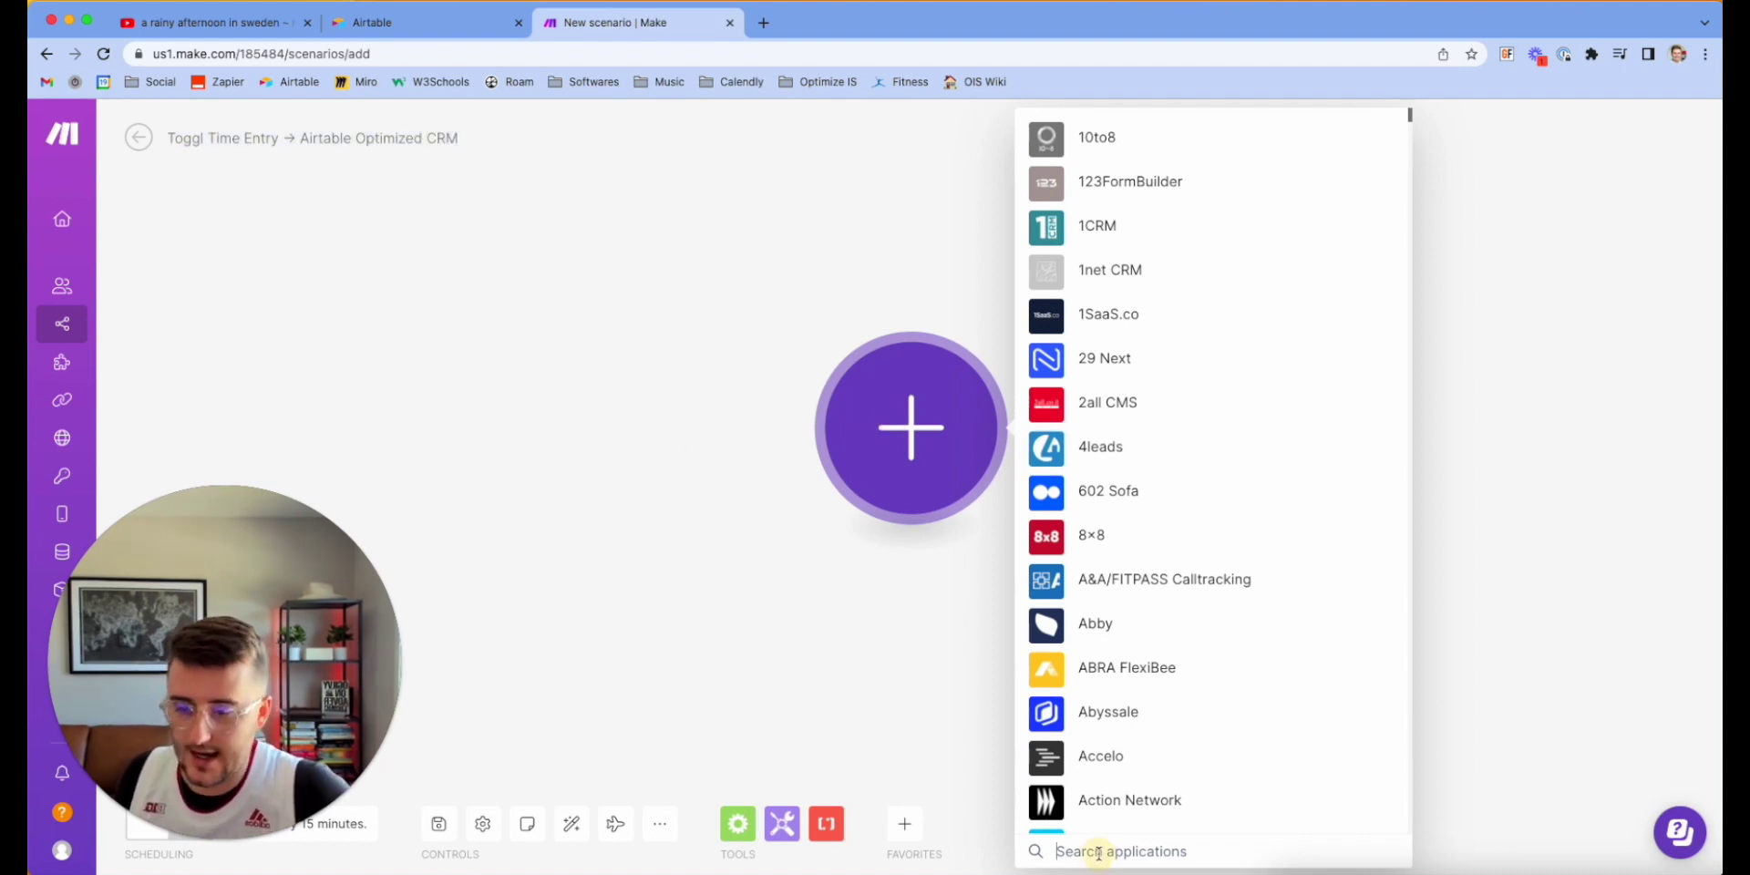
text(toggl)
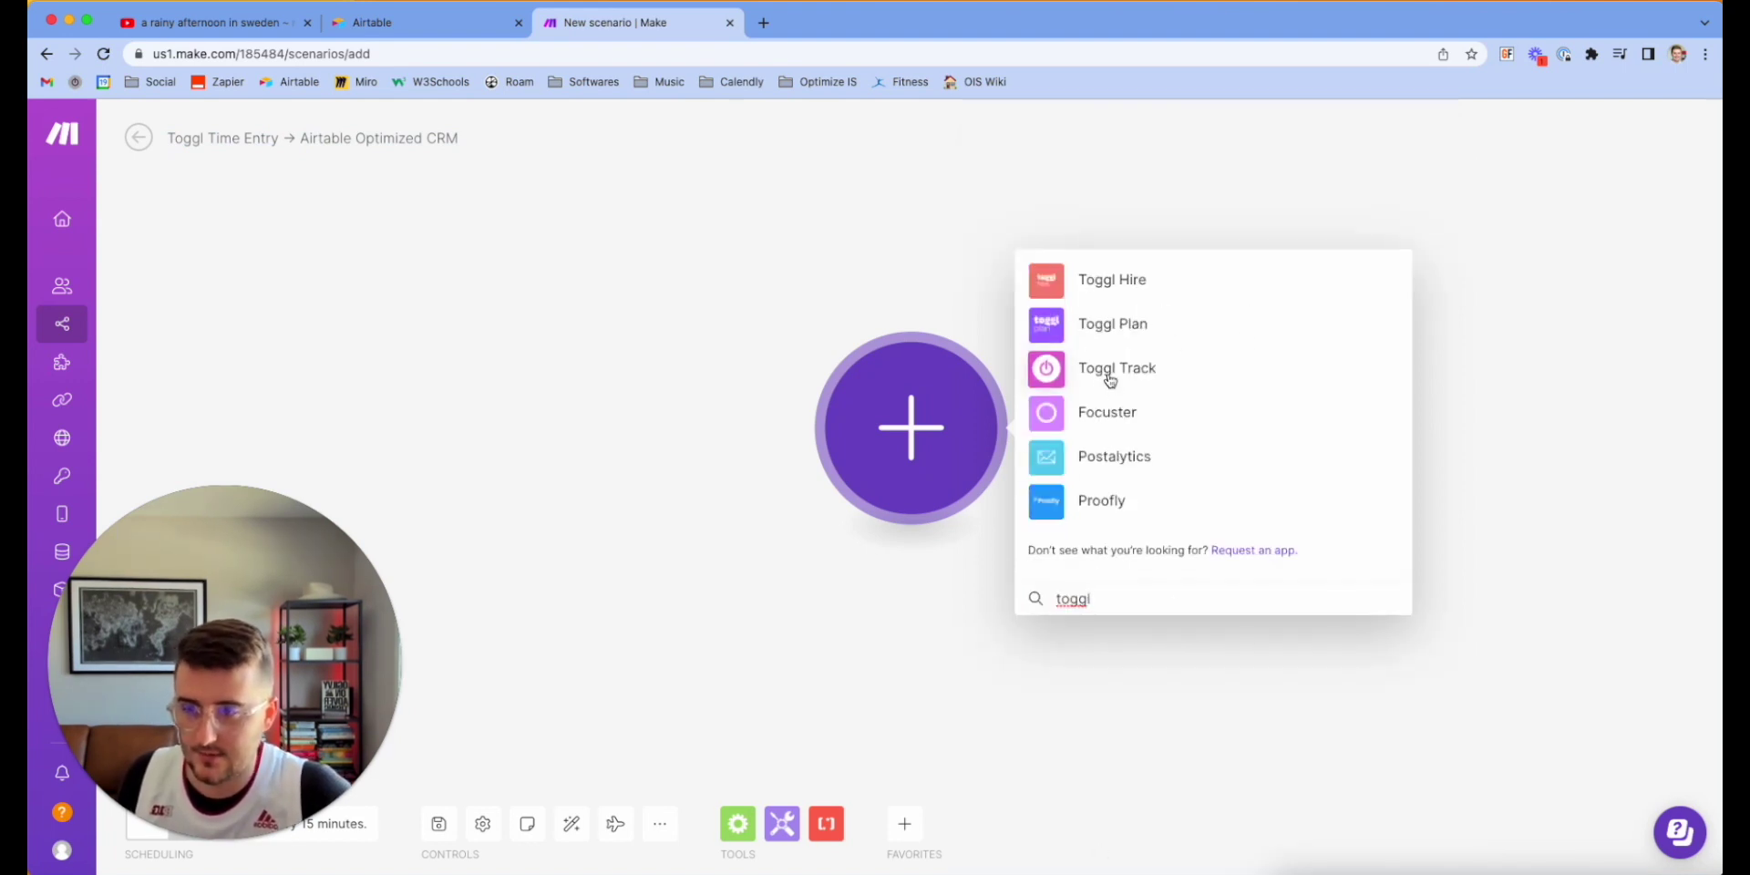
click(1113, 370)
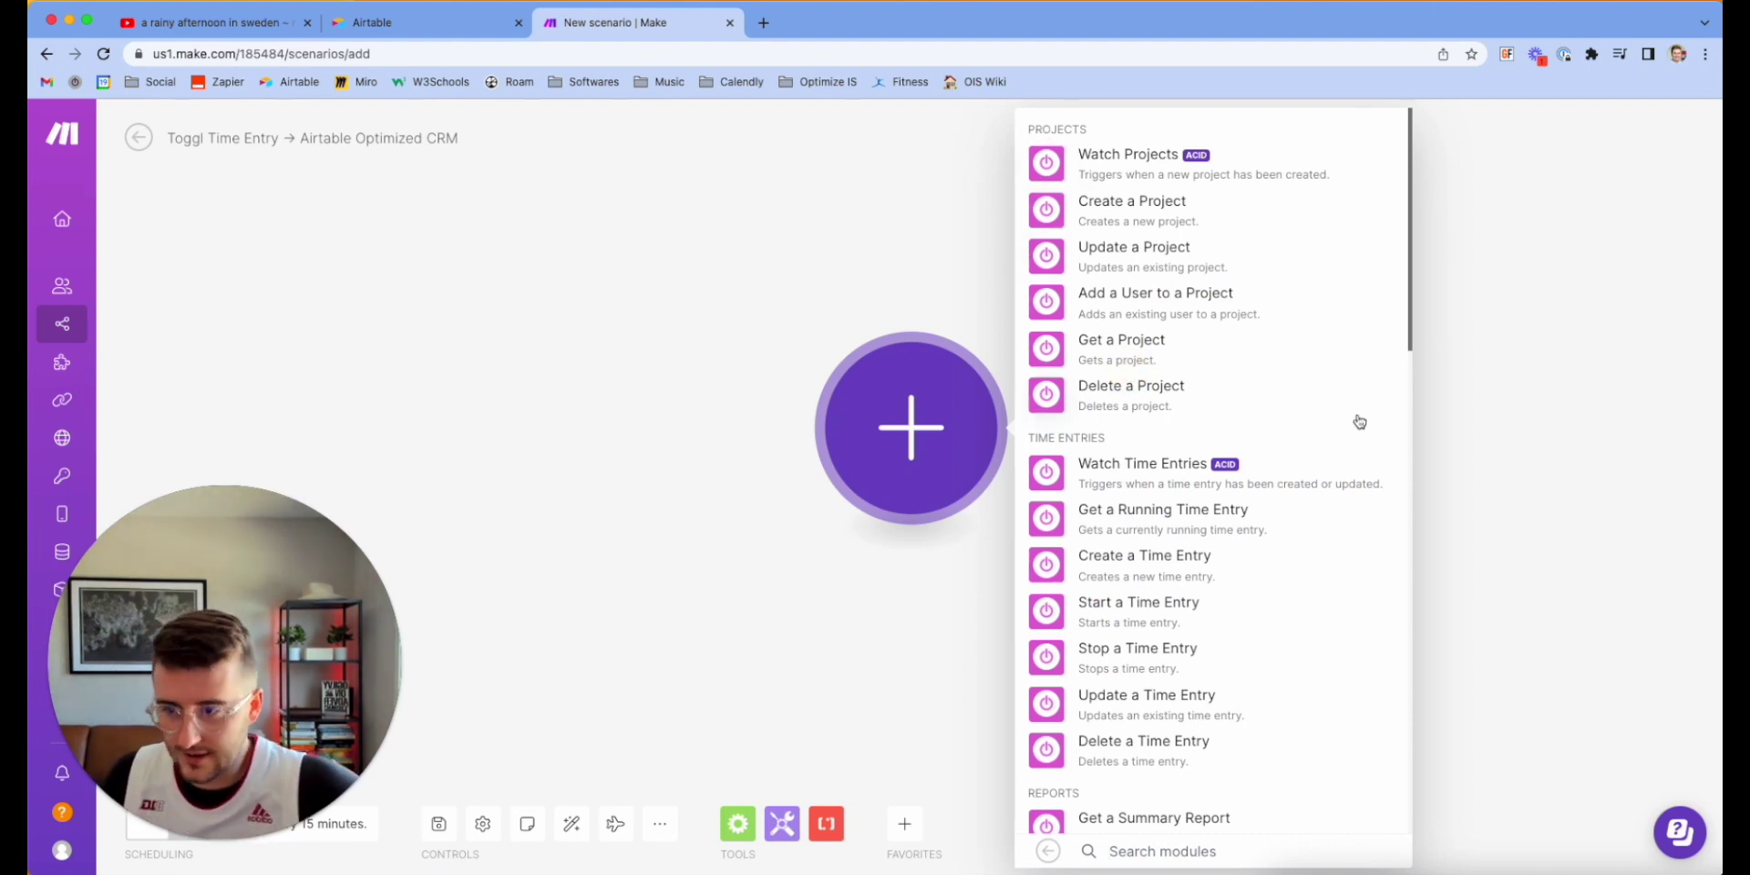
click(1151, 466)
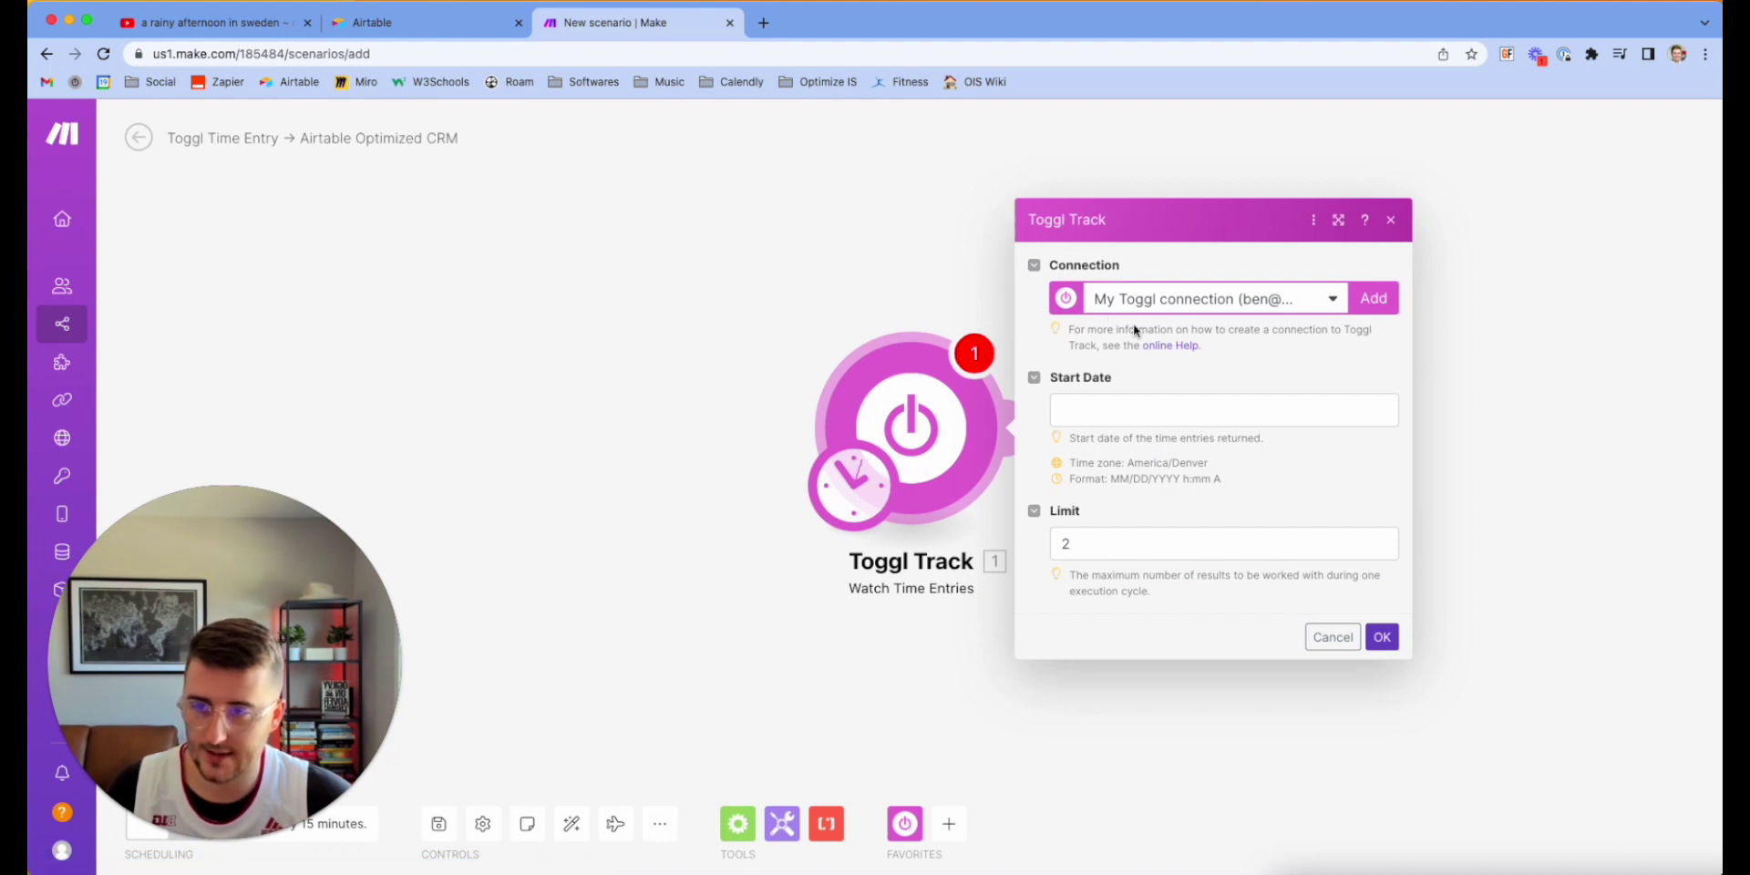
- Keep the existing Toggl connection and set the start date to 03/01/2023 11:54 AM with a limit of 200
click(1187, 302)
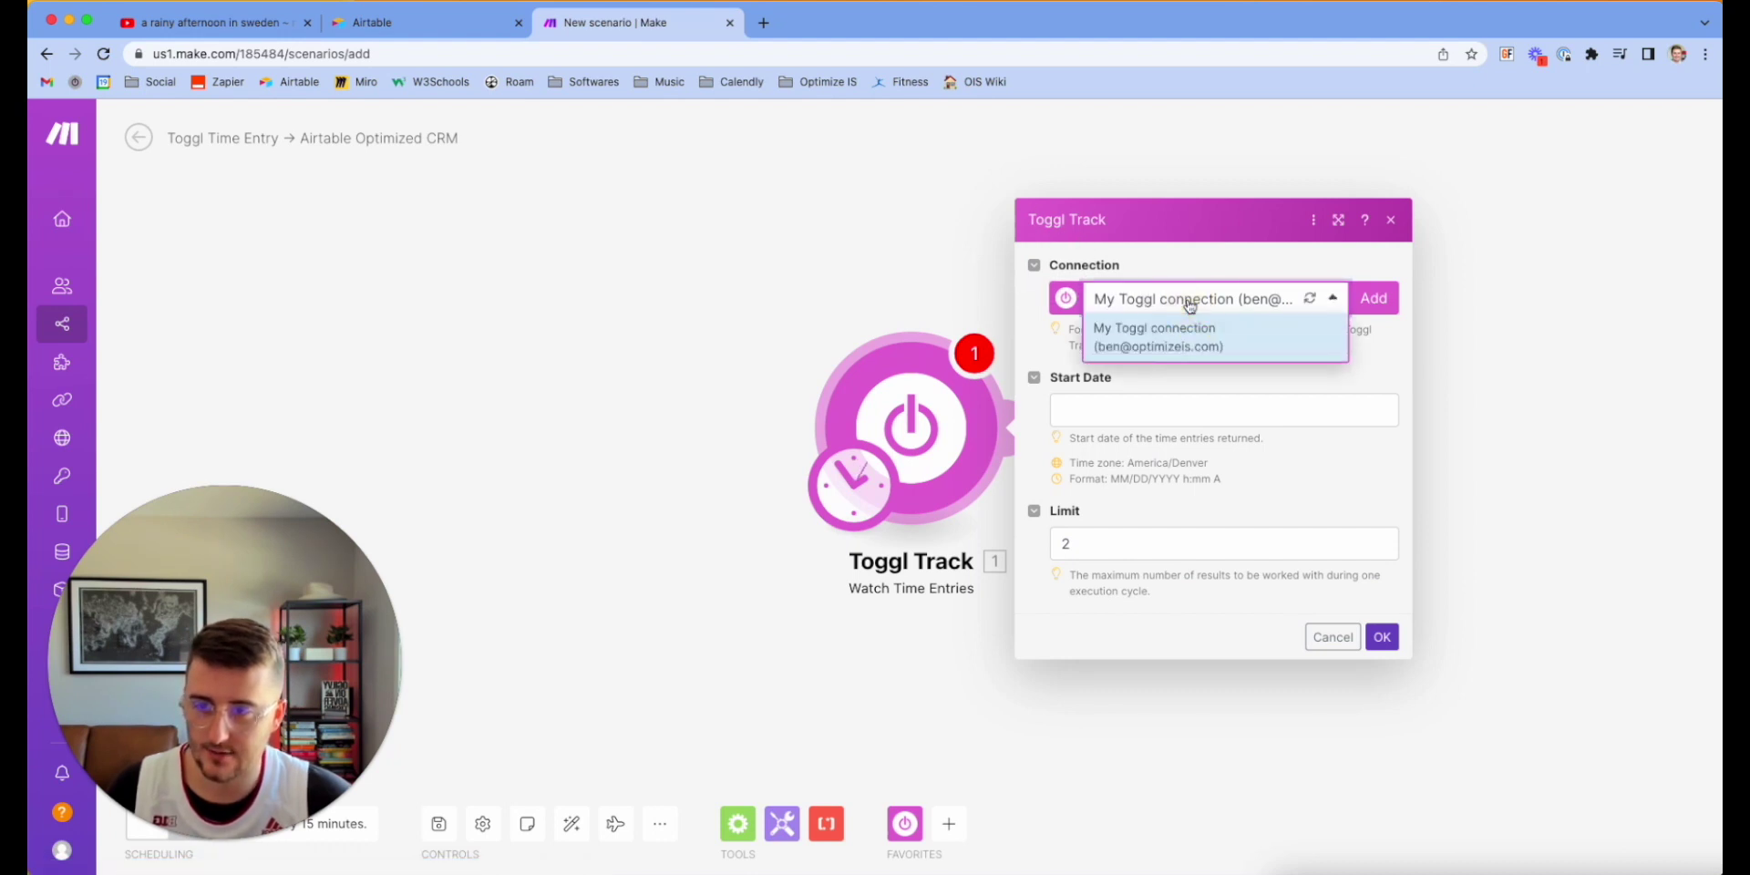
click(1189, 302)
click(1111, 414)
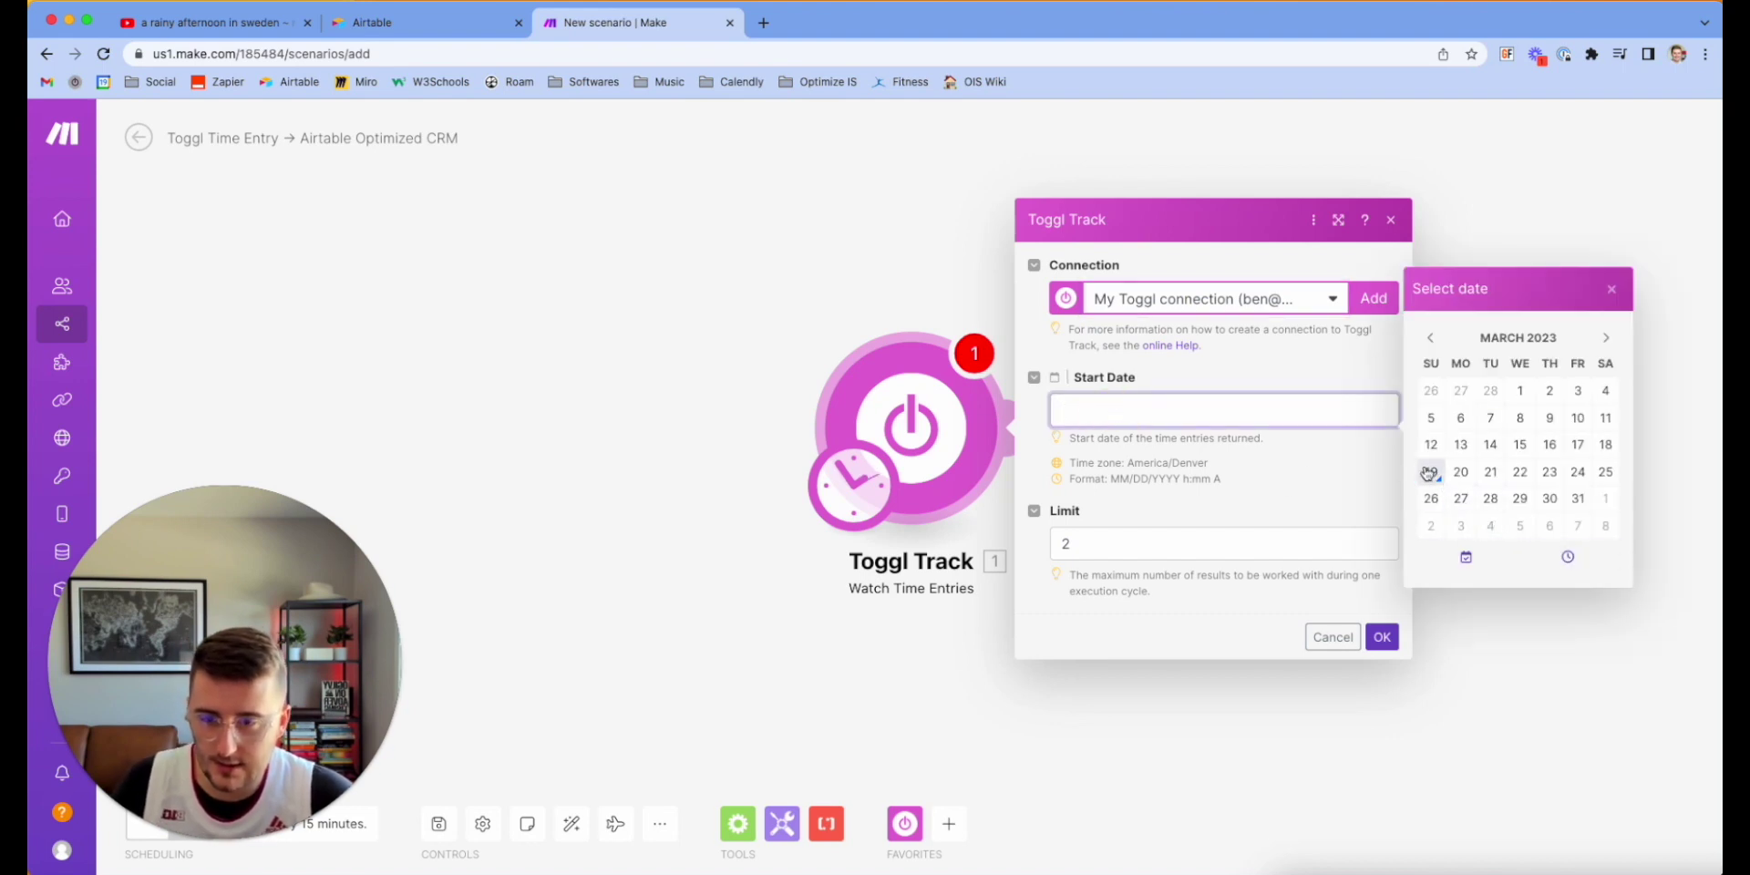
click(1521, 394)
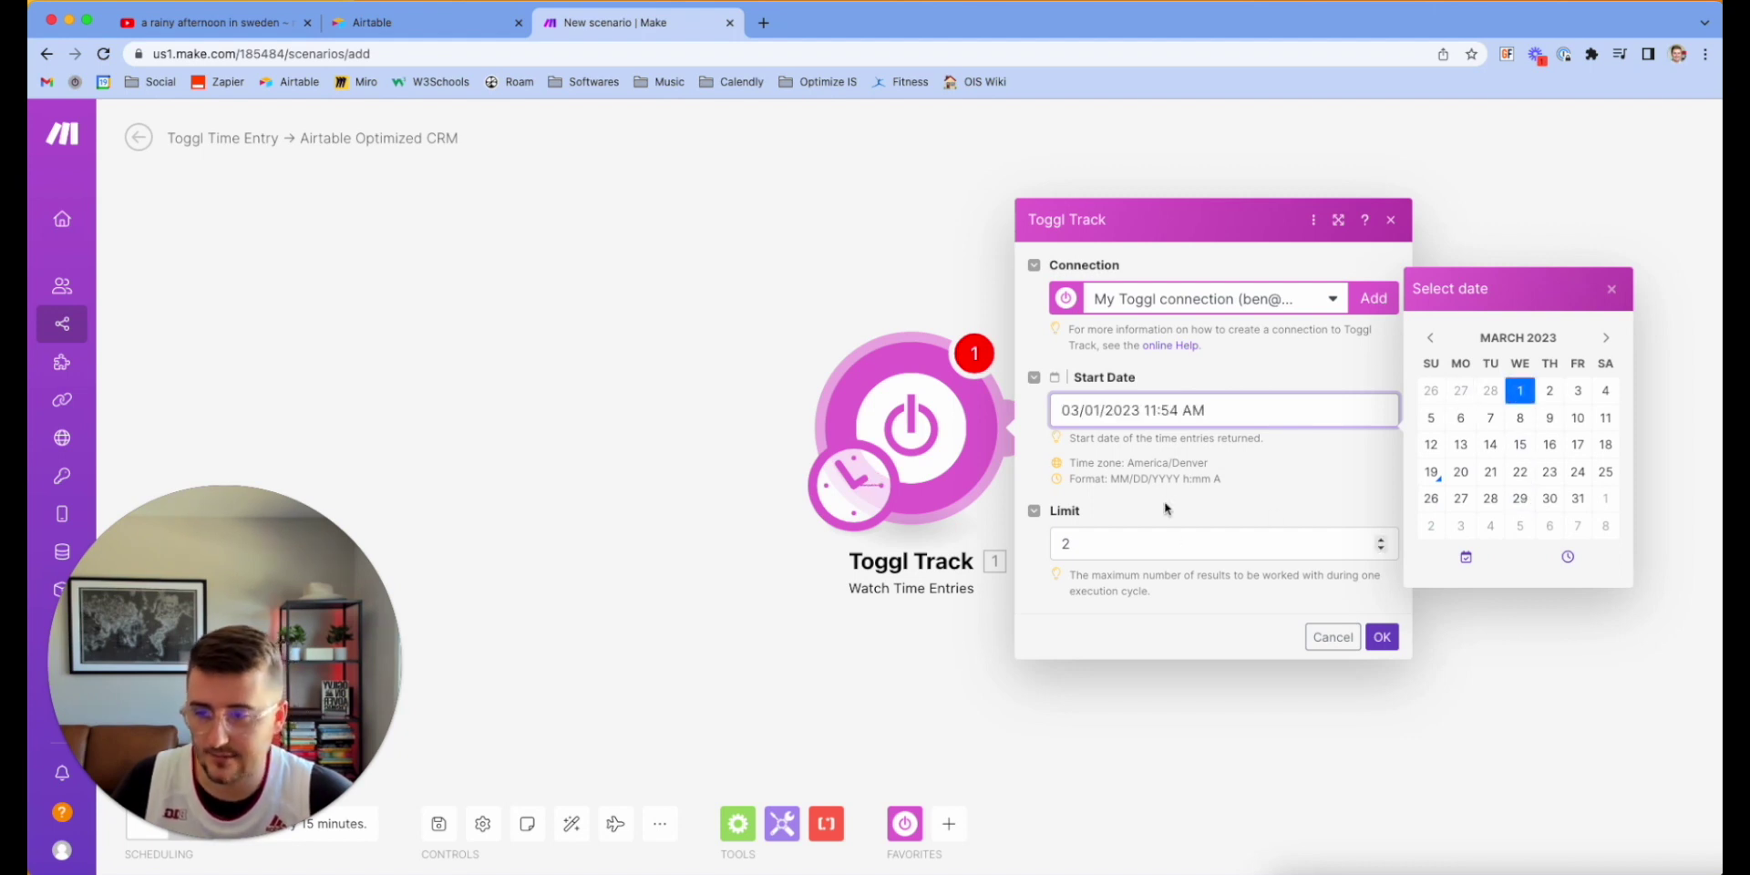
click(1286, 547)
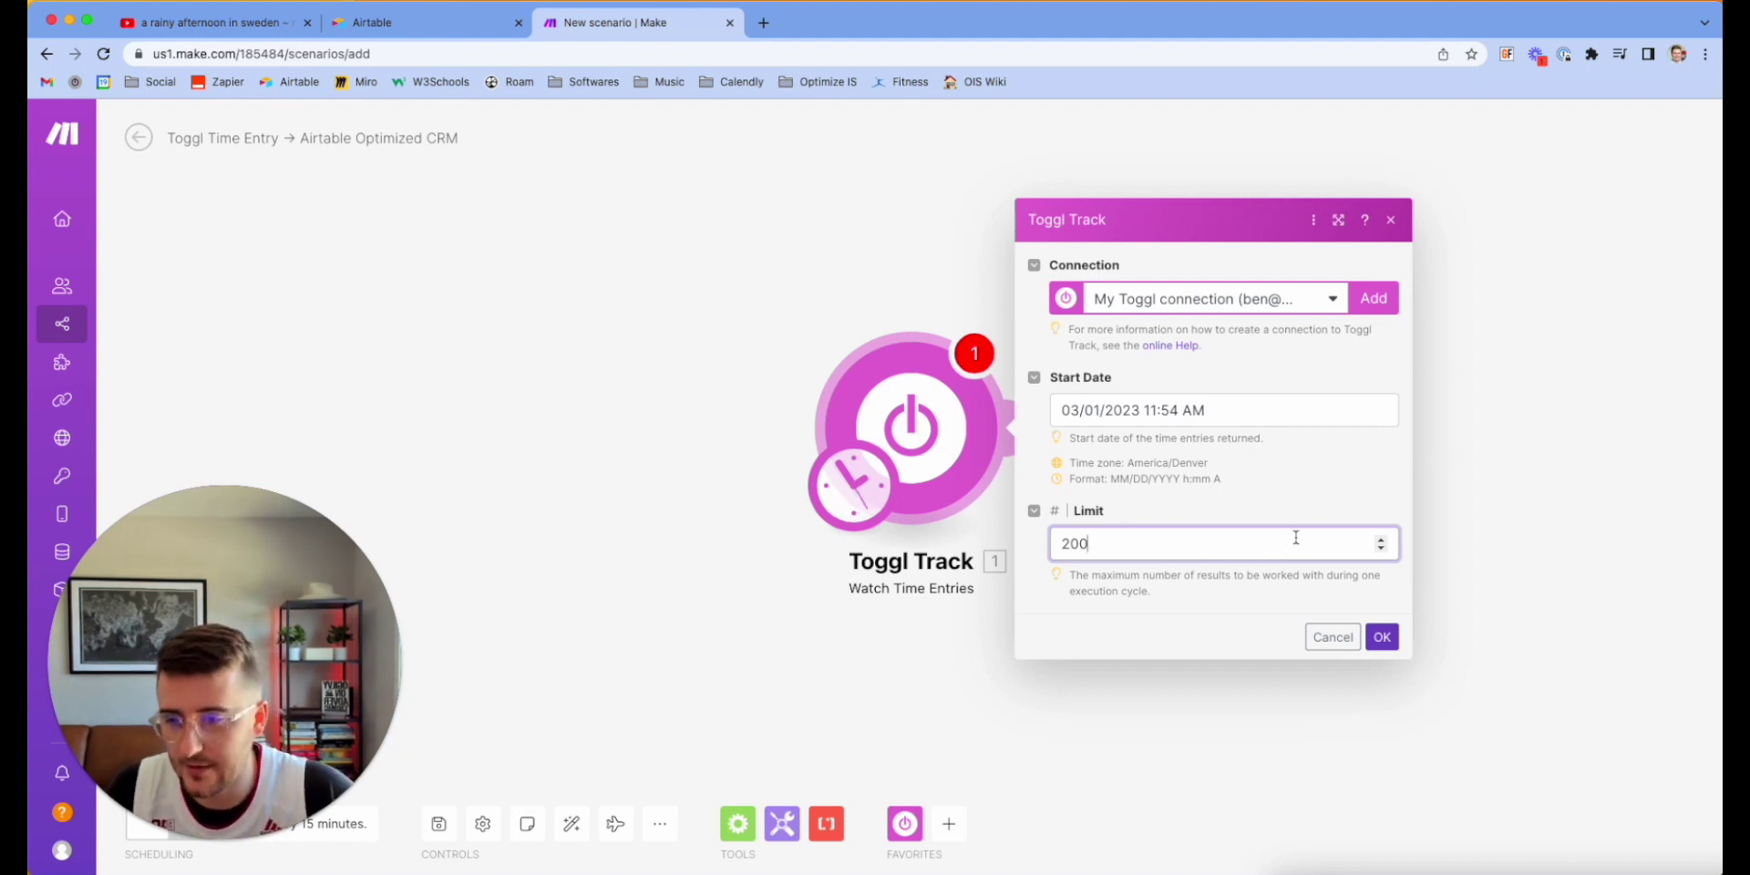
- Accept the regular-interval schedule of 15 minutes, and recheck and confirm the Watch Time Entries module's settings
click(841, 468)
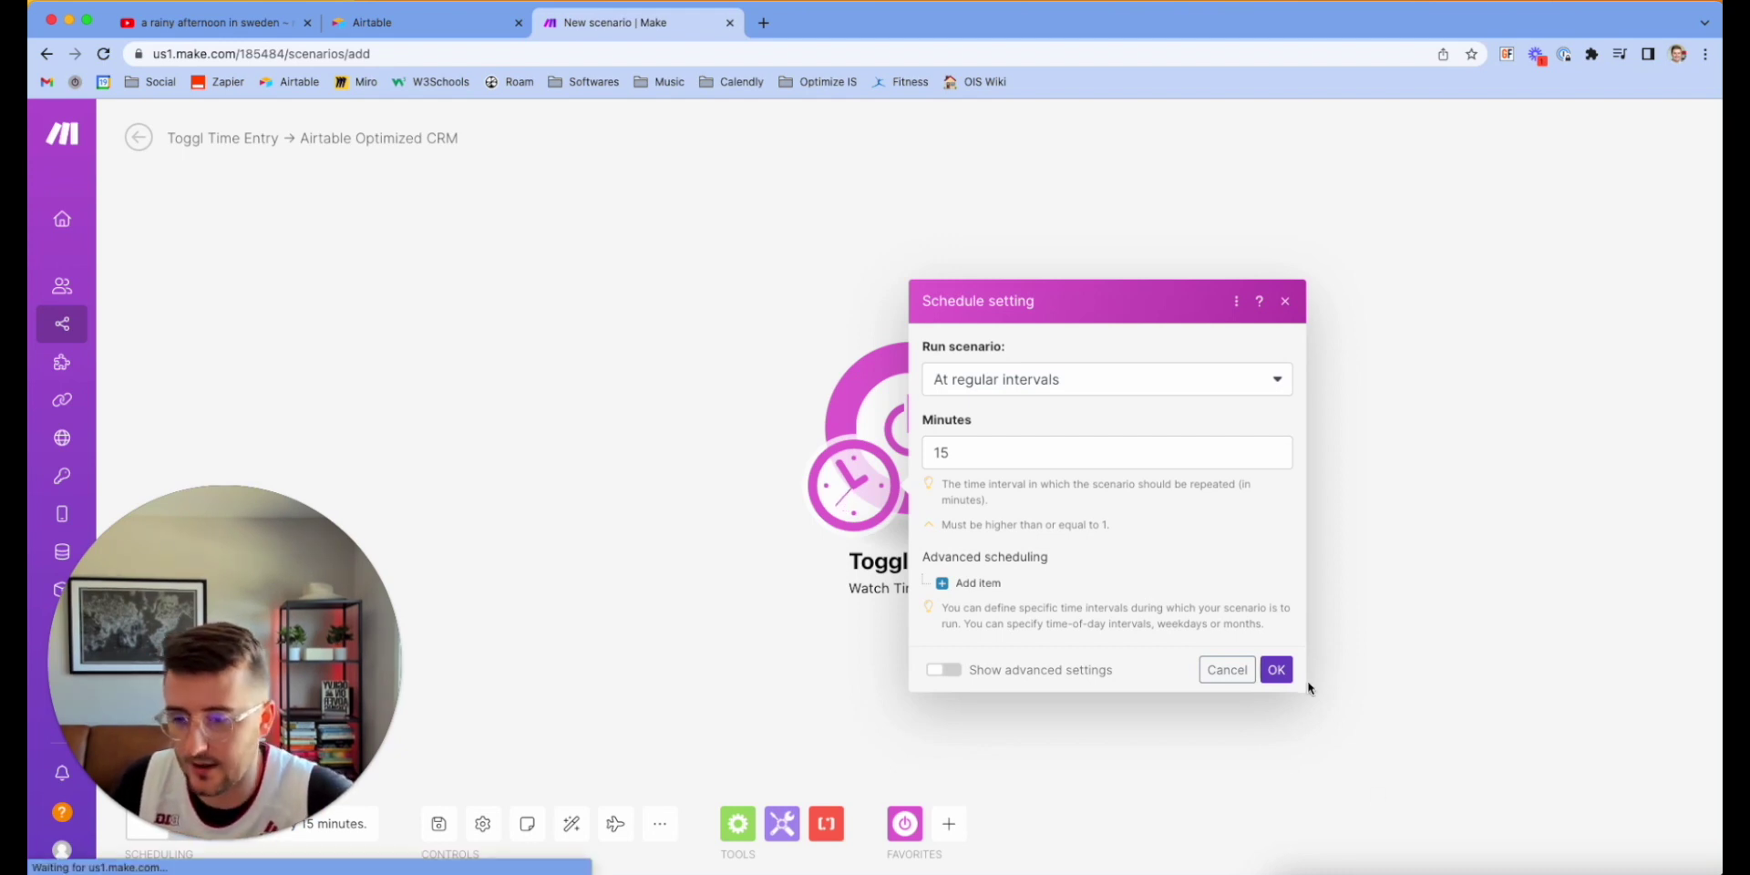
click(1276, 670)
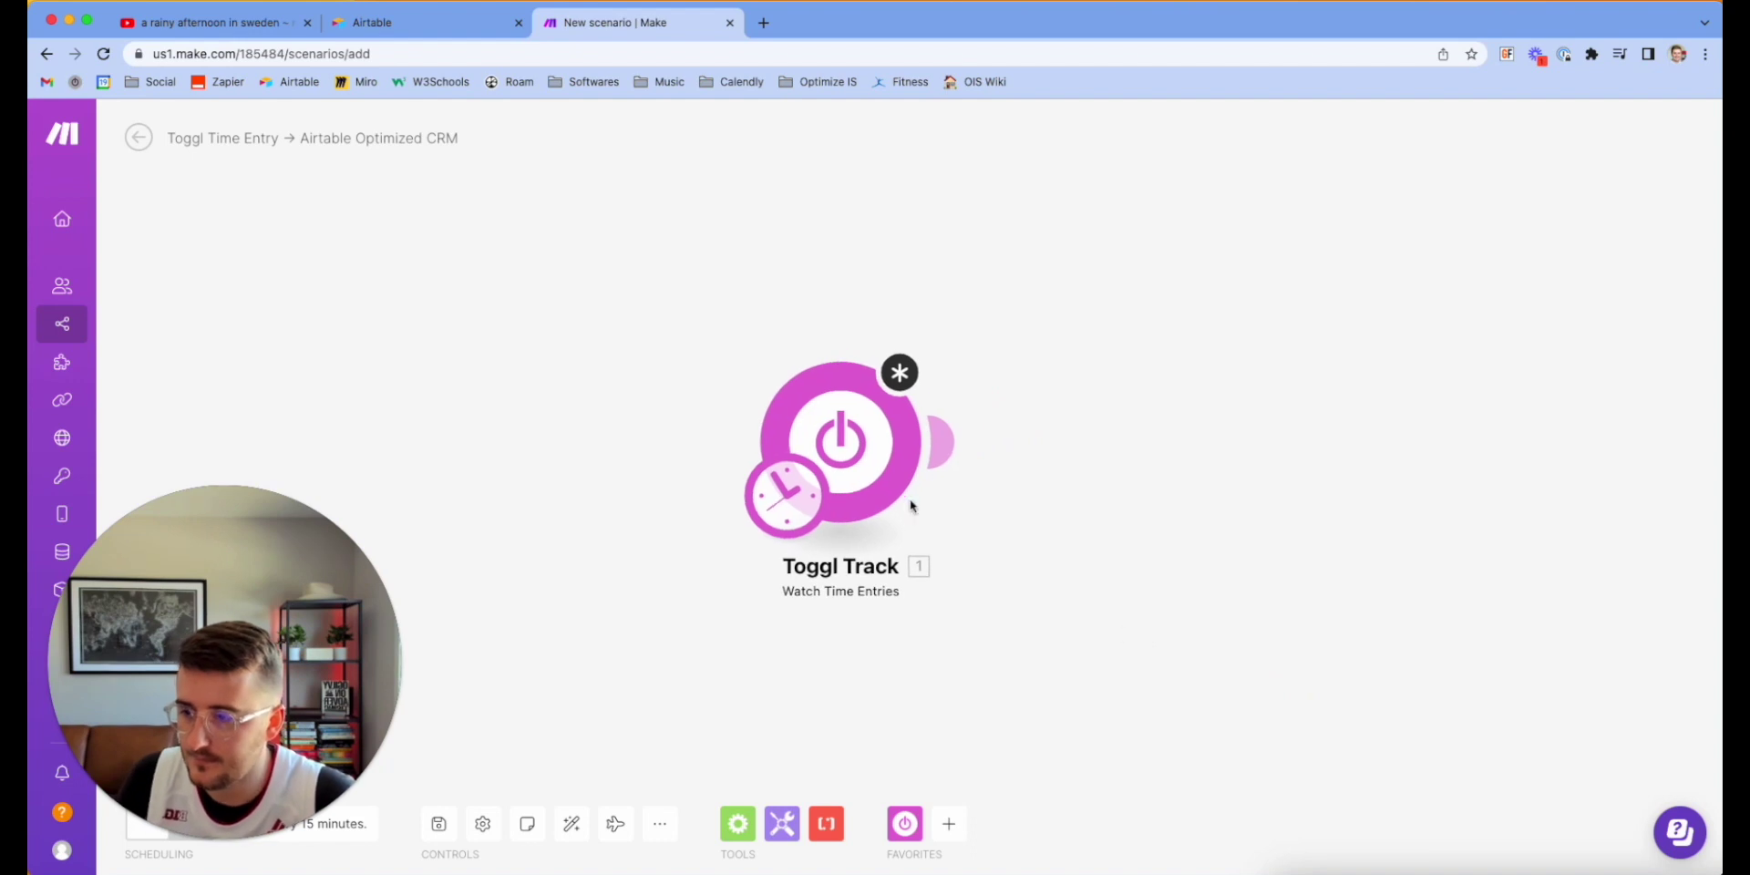
click(844, 456)
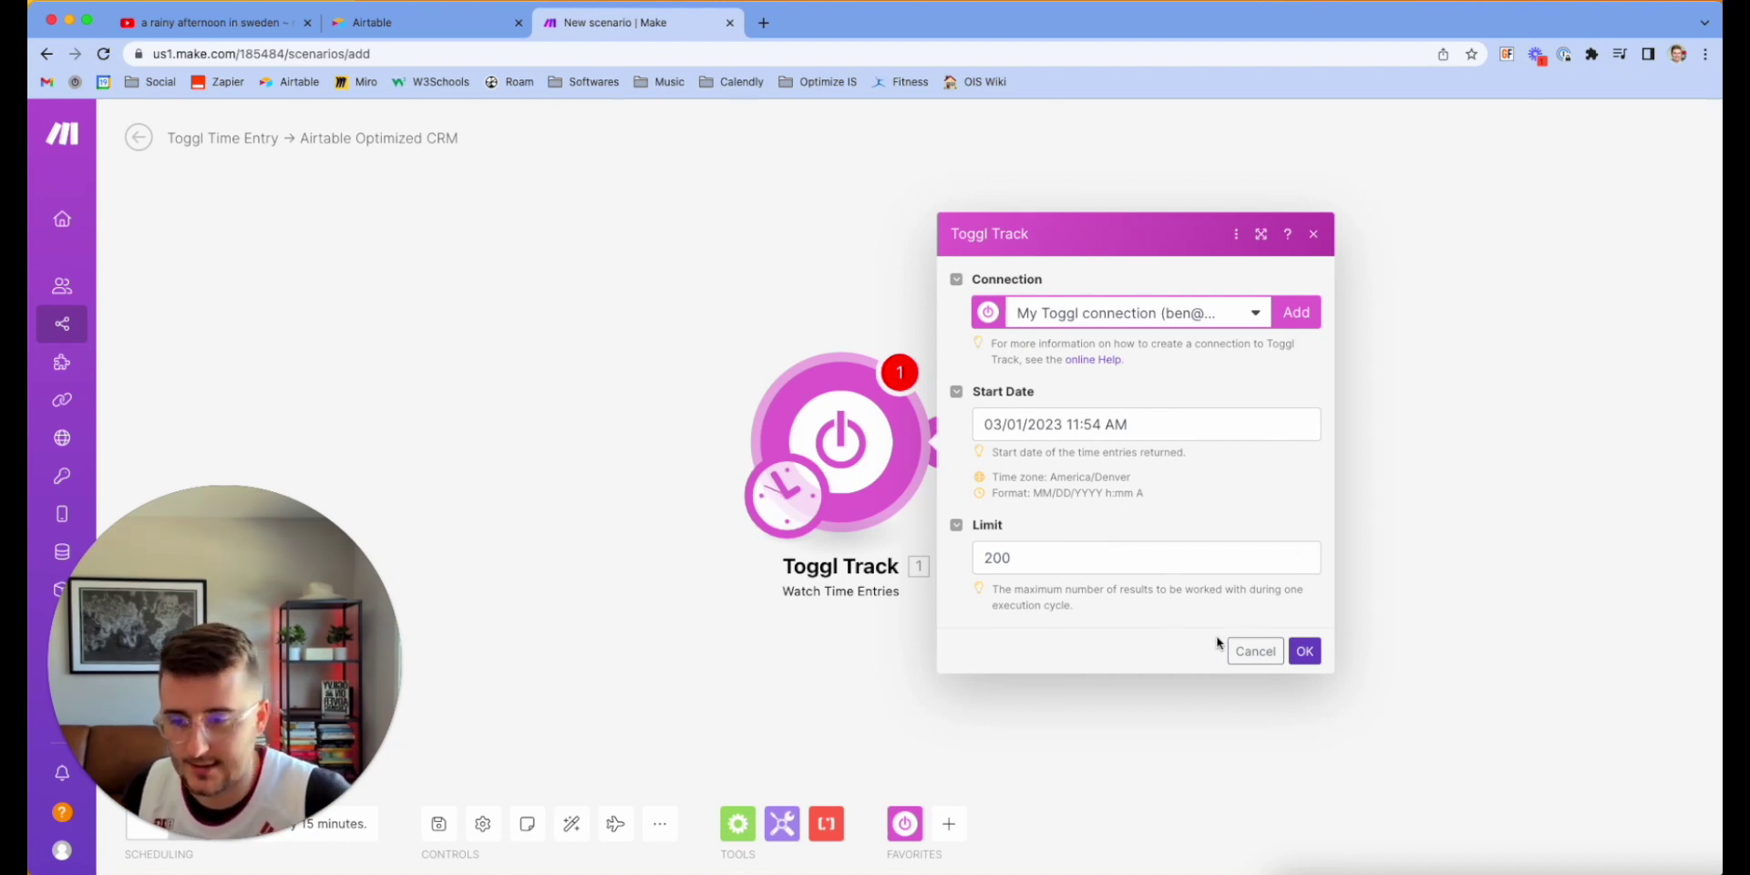
click(1304, 651)
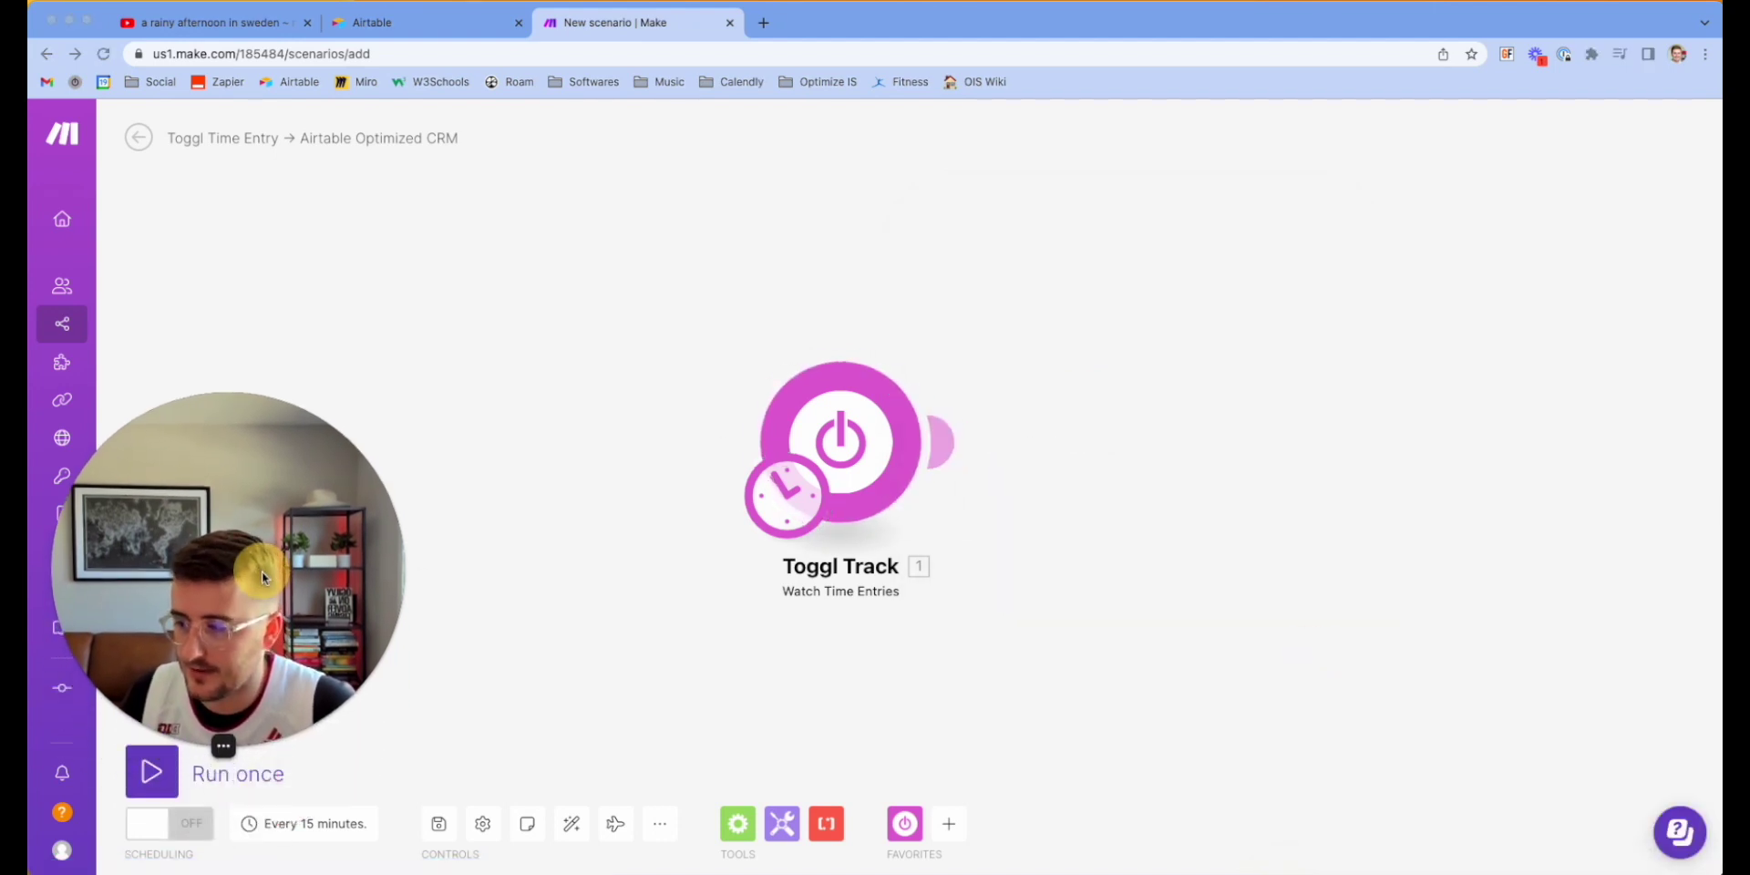
- Run the scenario once and open the output bundles of the Toggl Track module
click(149, 778)
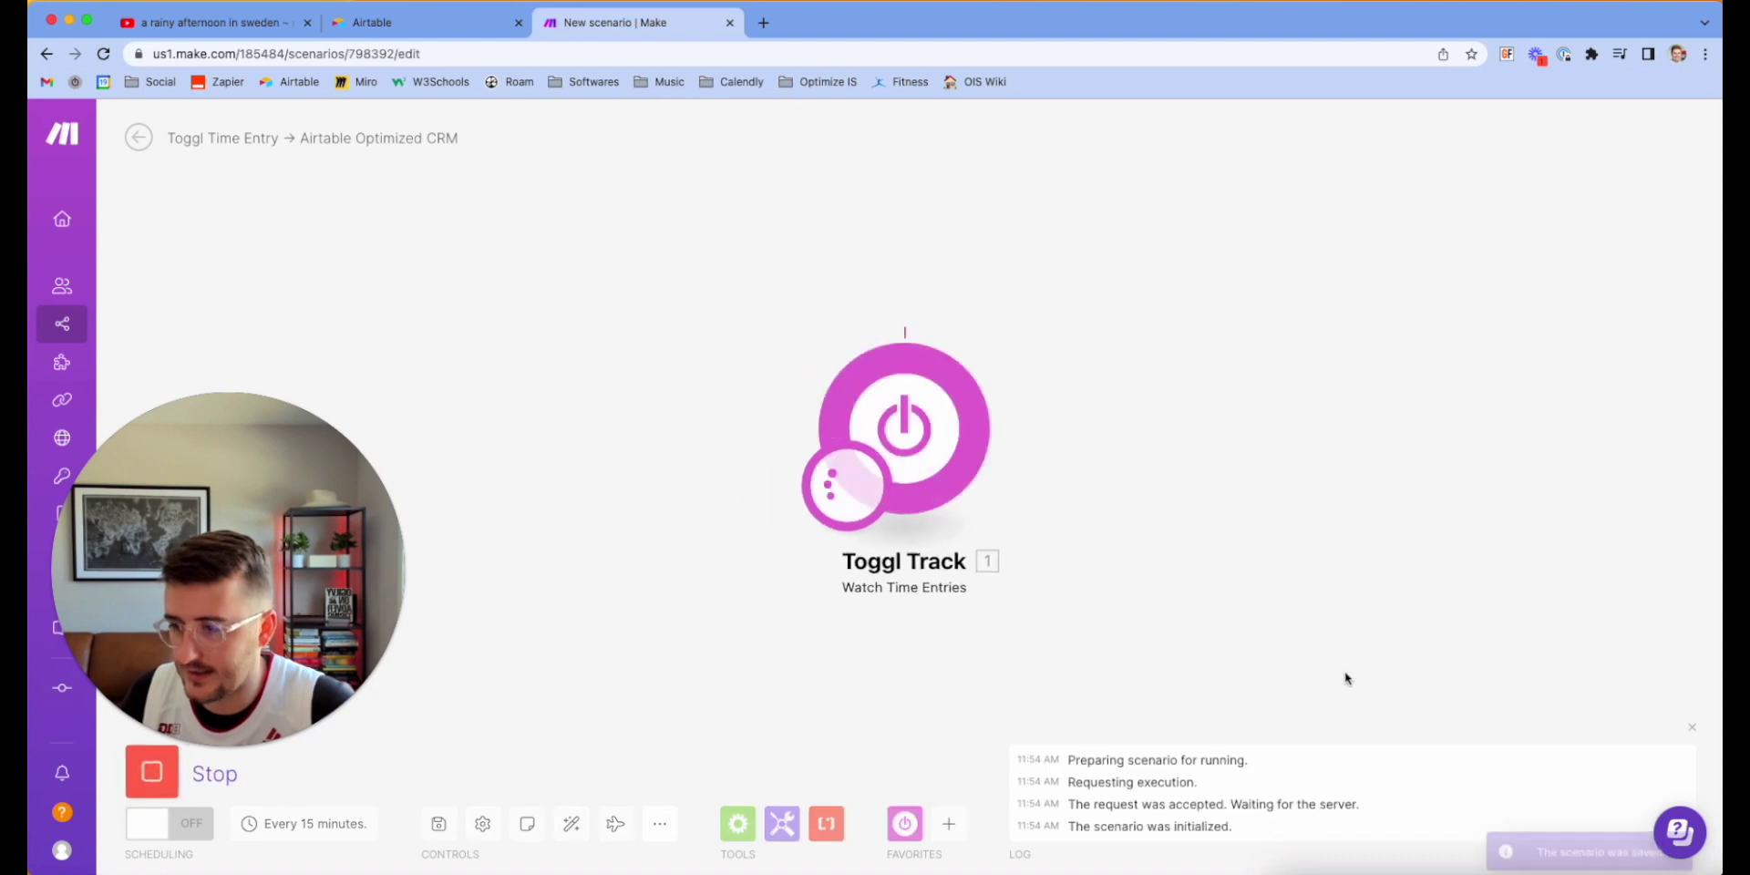
click(1023, 318)
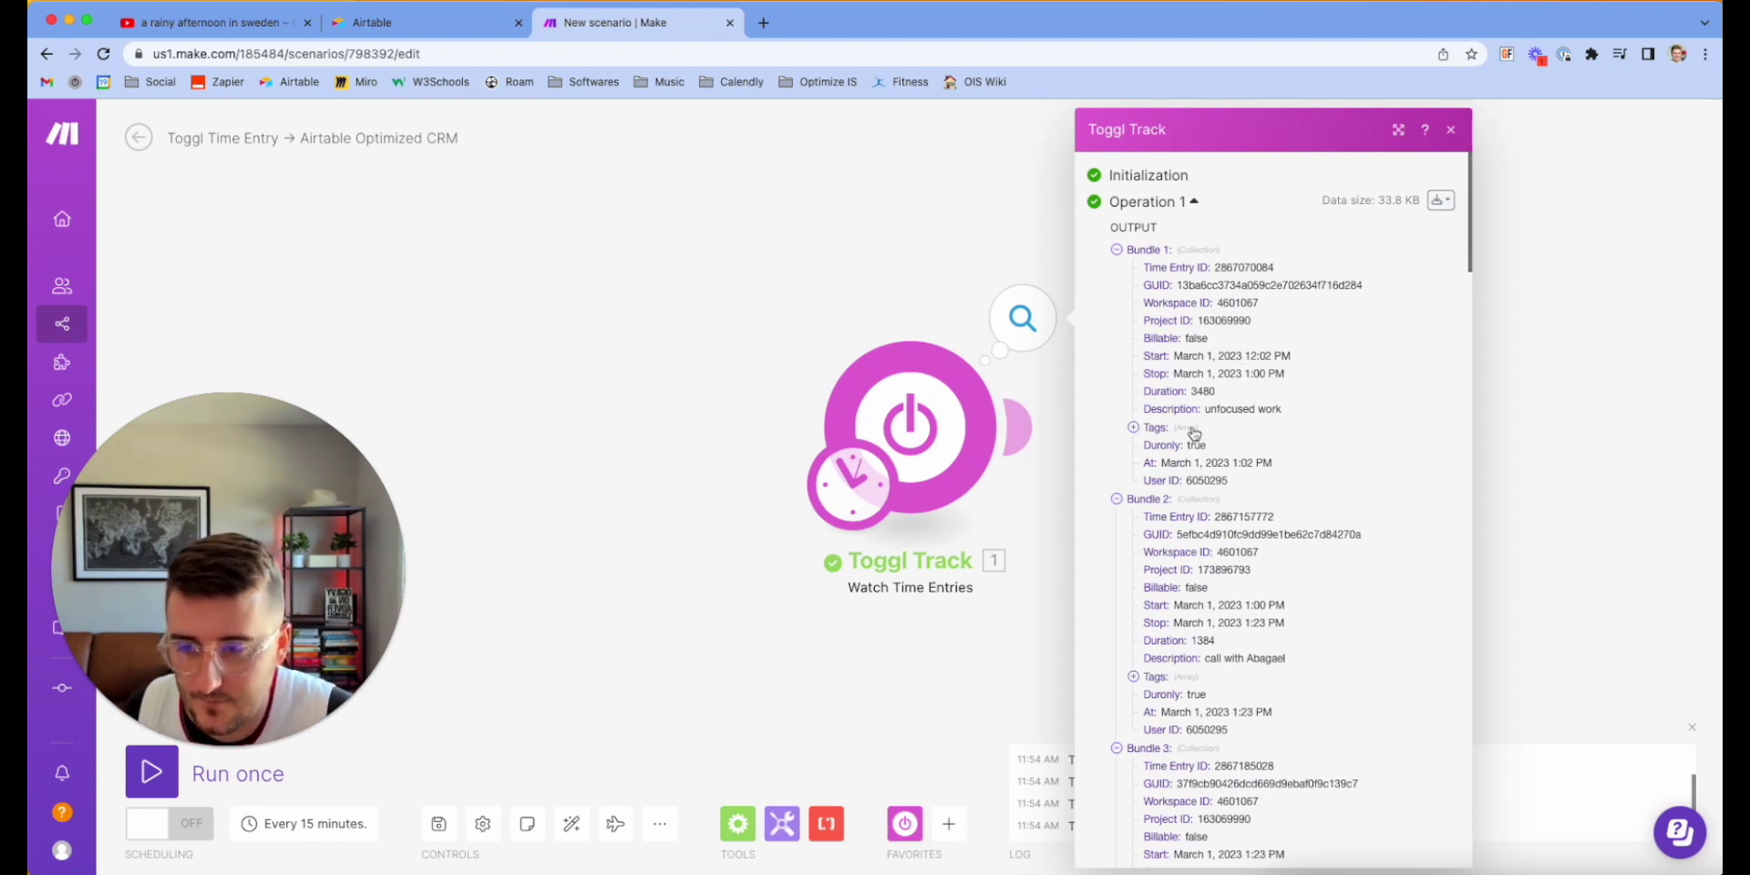
- Close the output bundles and add a Tools Sleep module after the Toggl Track Watch Time Entries module
click(885, 287)
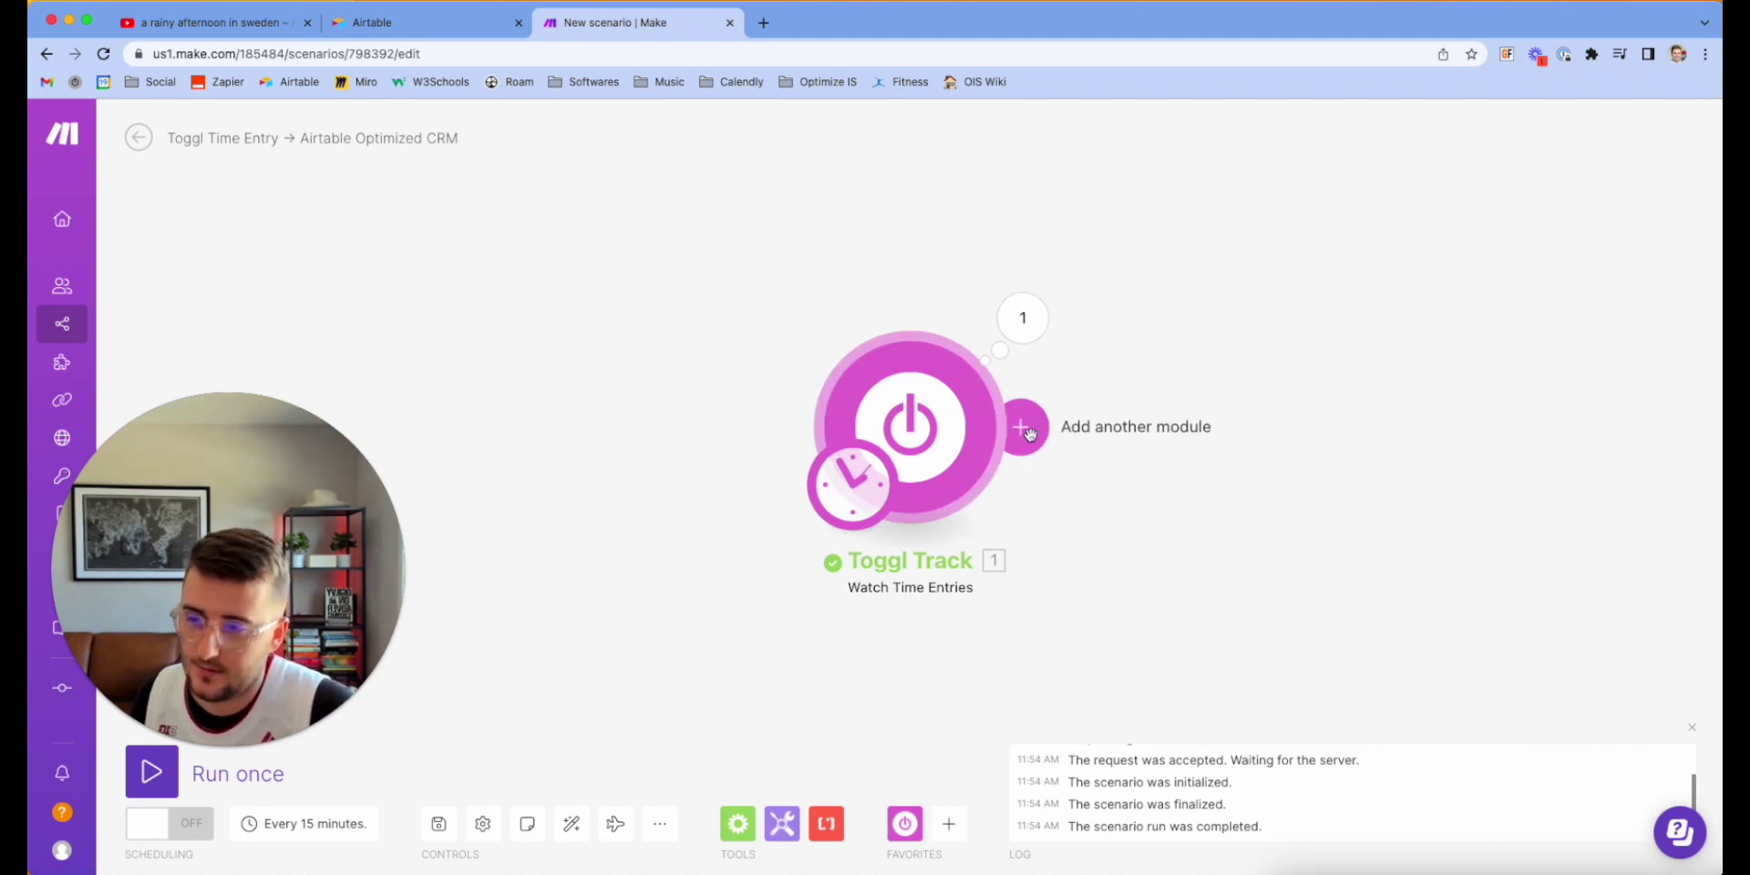
click(1026, 430)
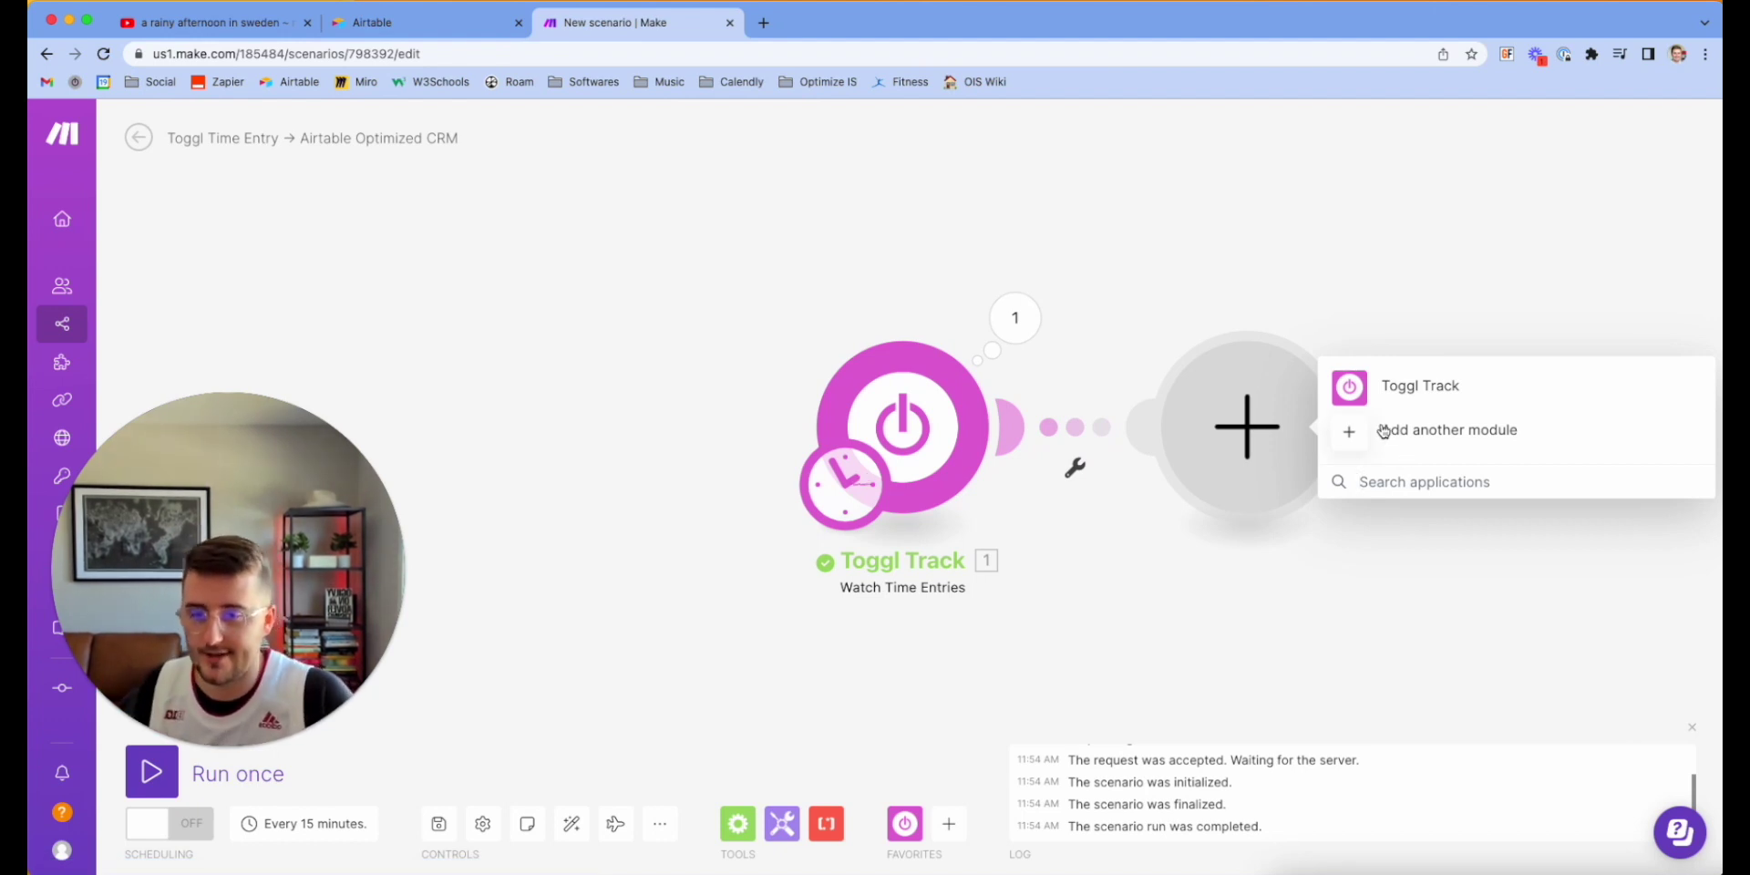
click(1383, 430)
text(sleep)
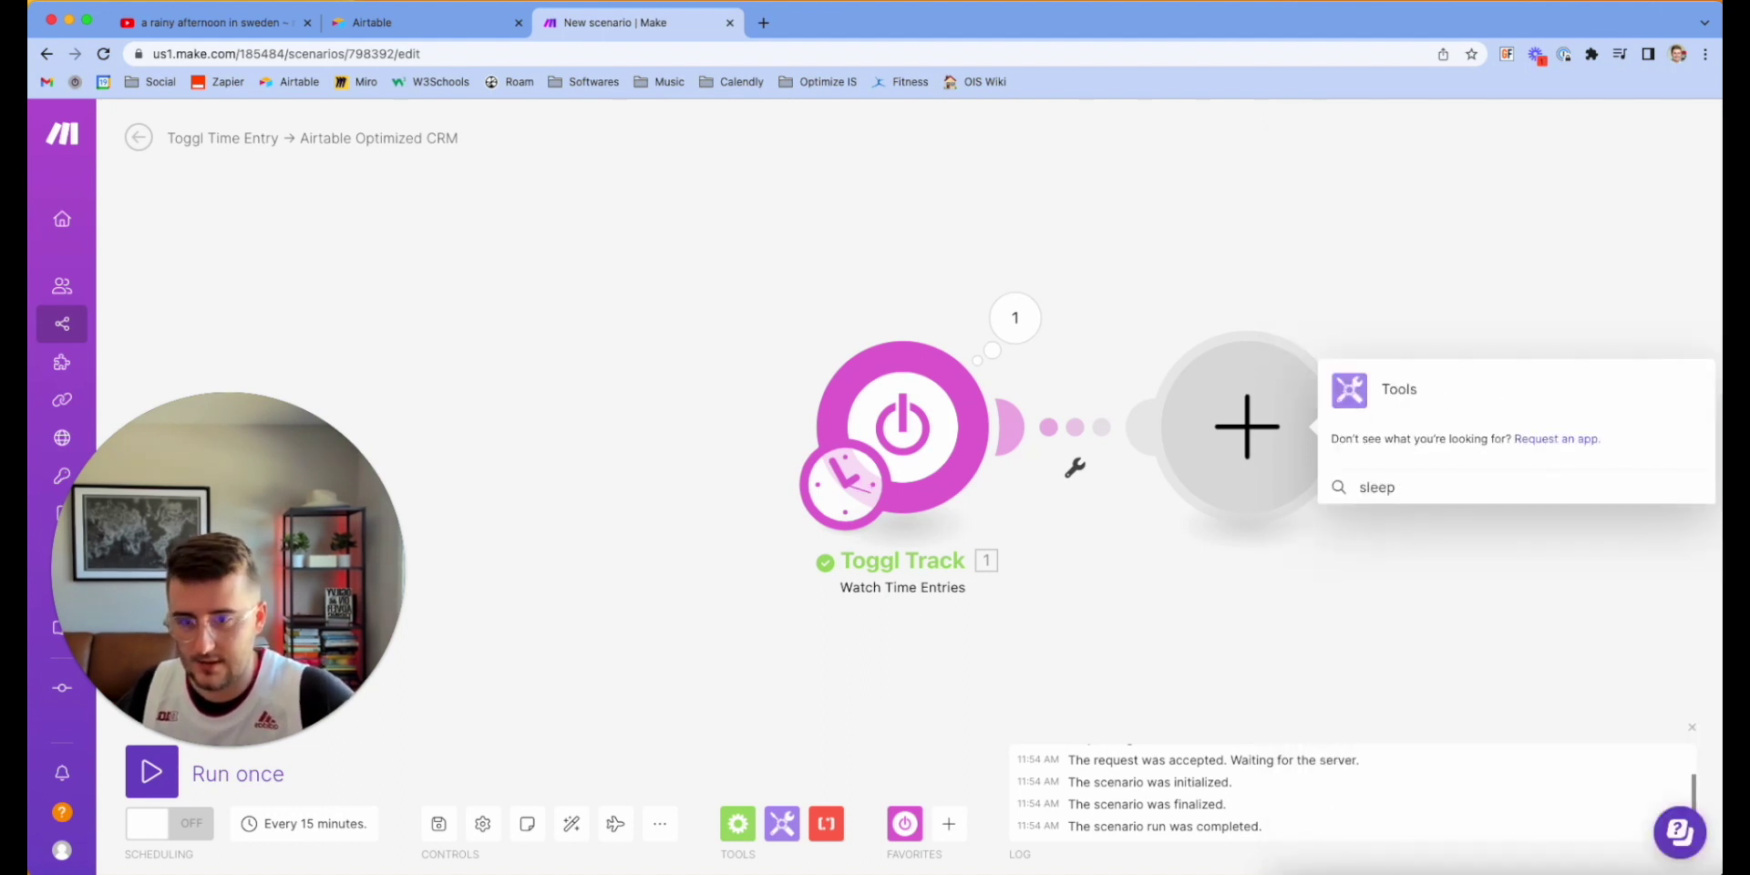
click(1399, 390)
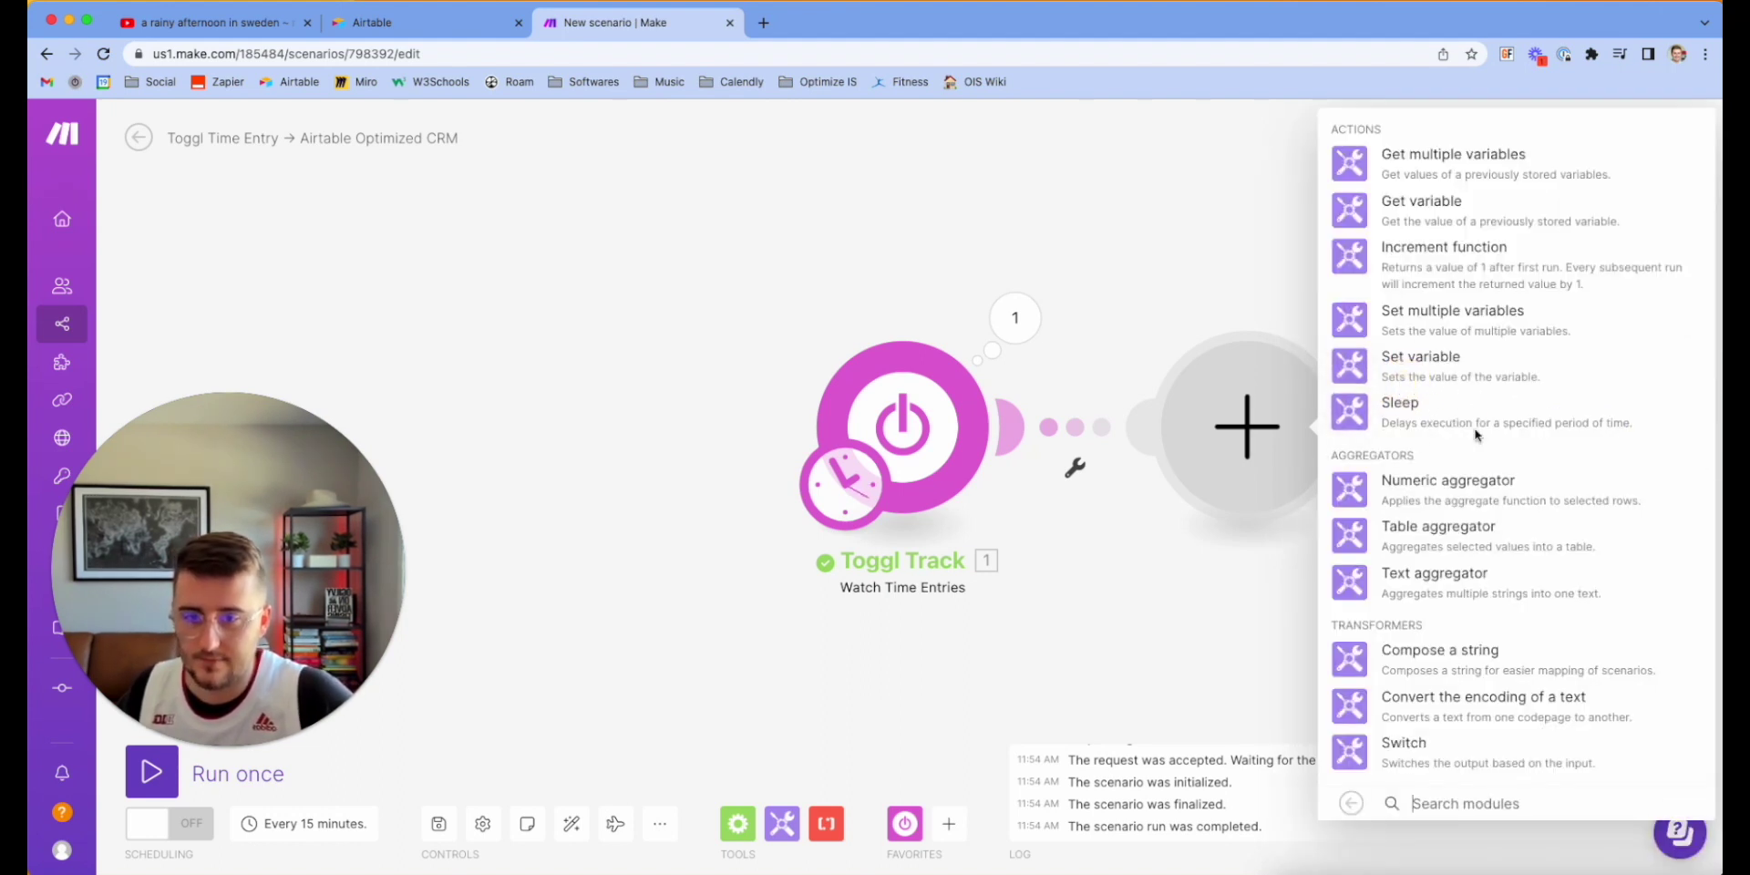
click(1404, 410)
- Try a Sleep delay of 10 seconds, replace it with 300 seconds, and confirm the module
click(1398, 408)
text(1)
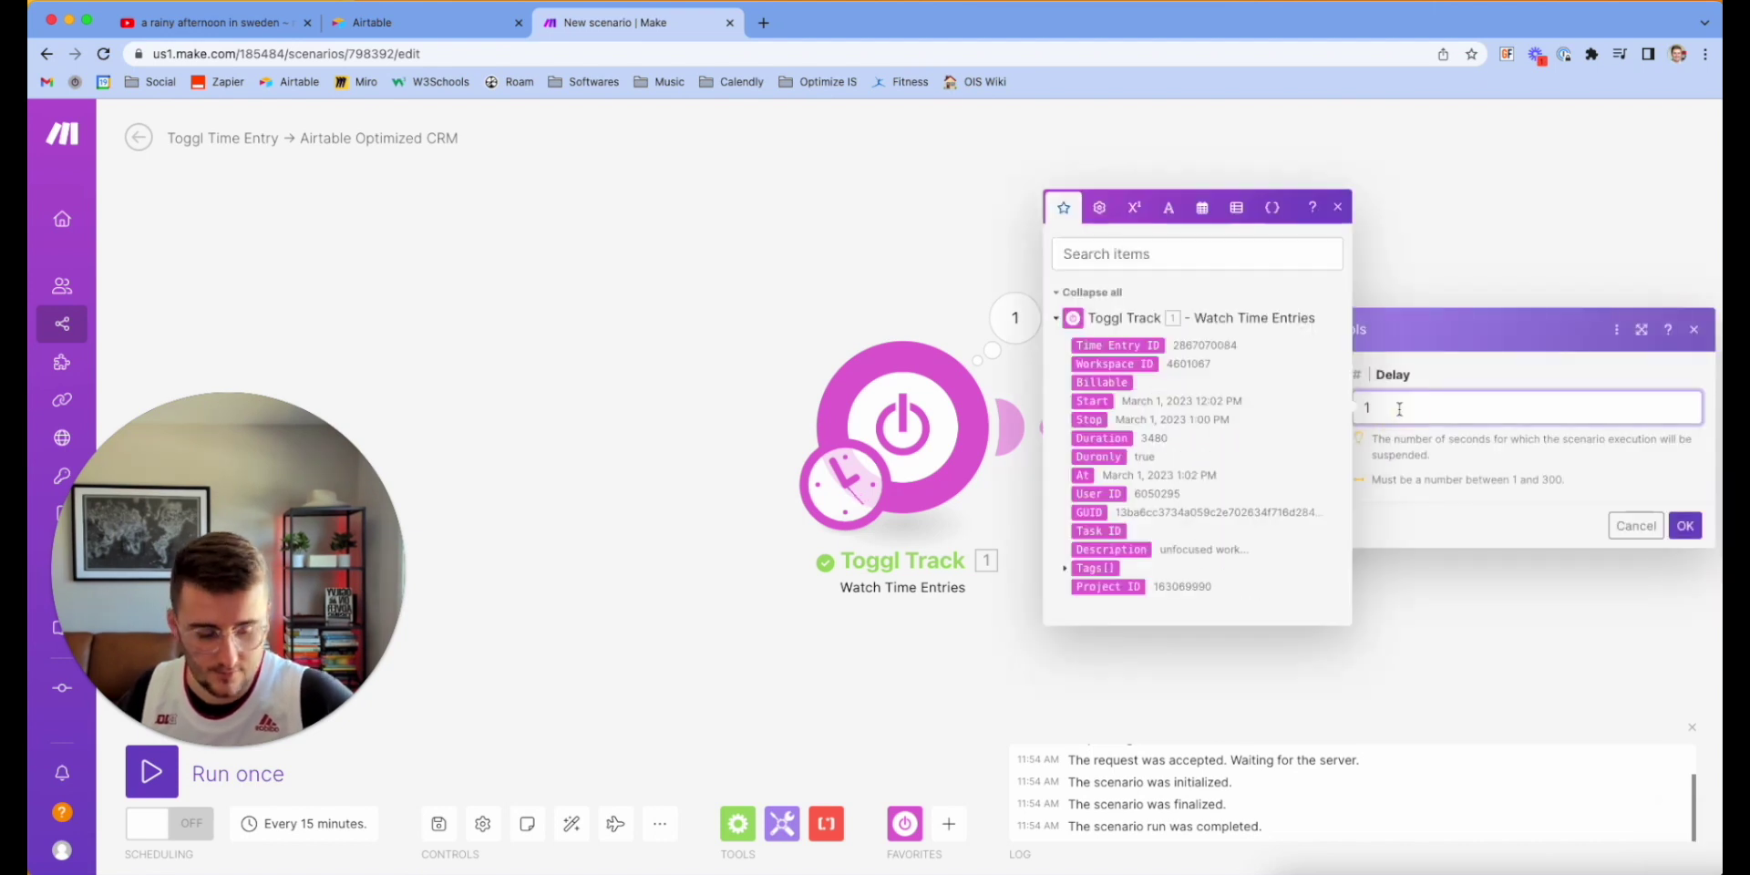
text(0)
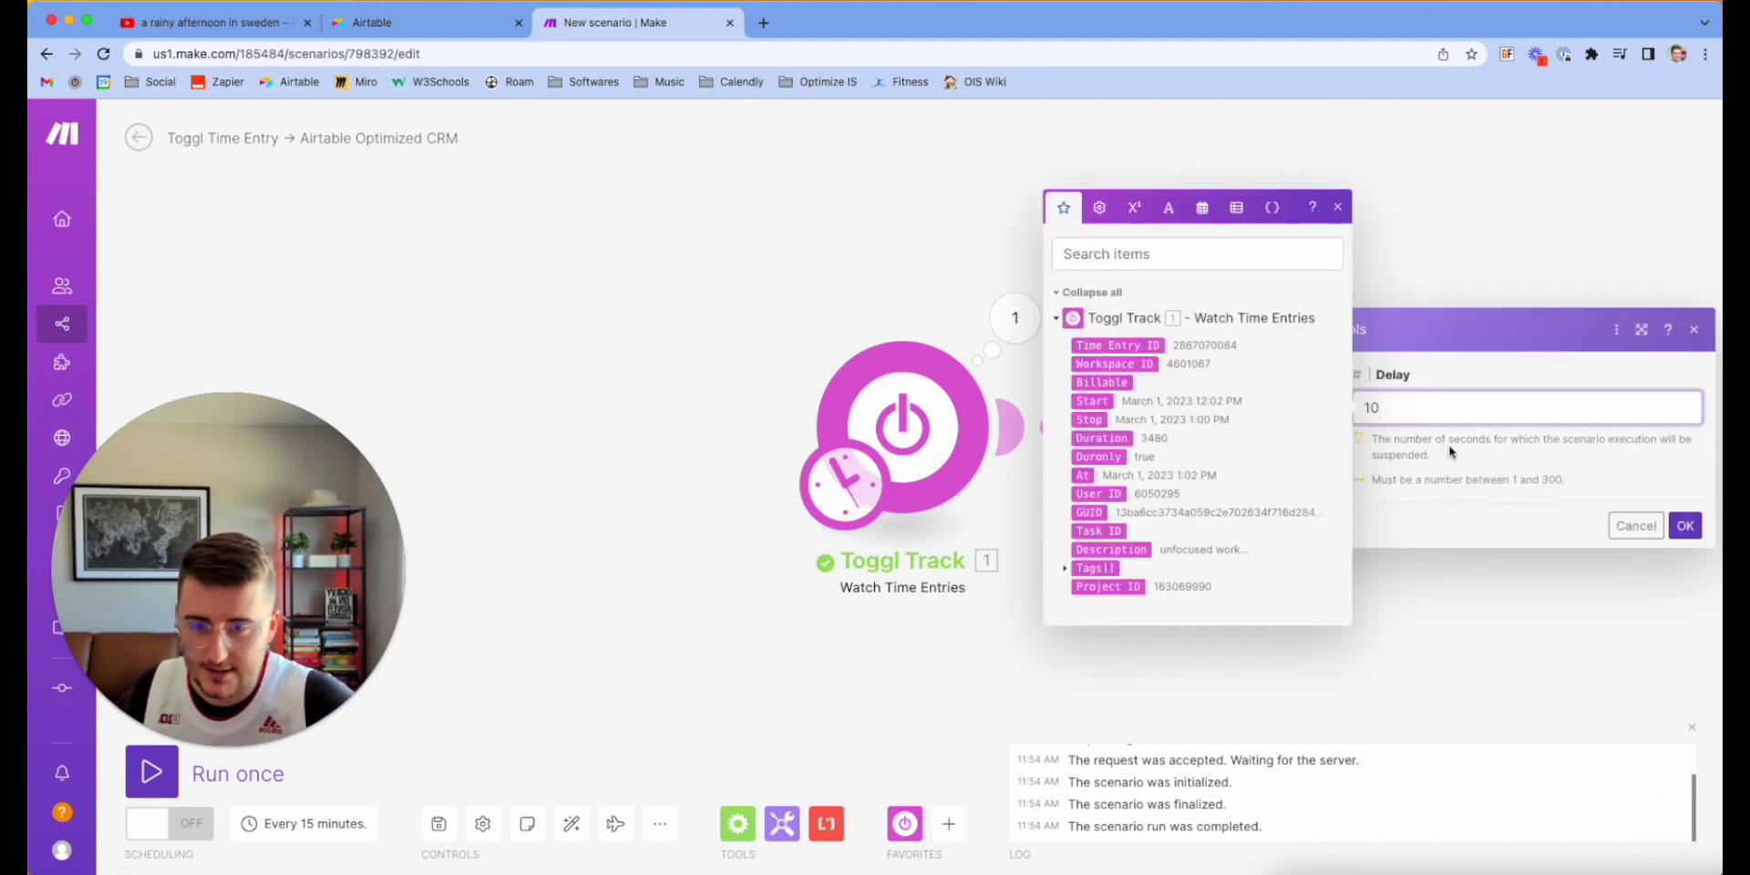
double_click(1419, 410)
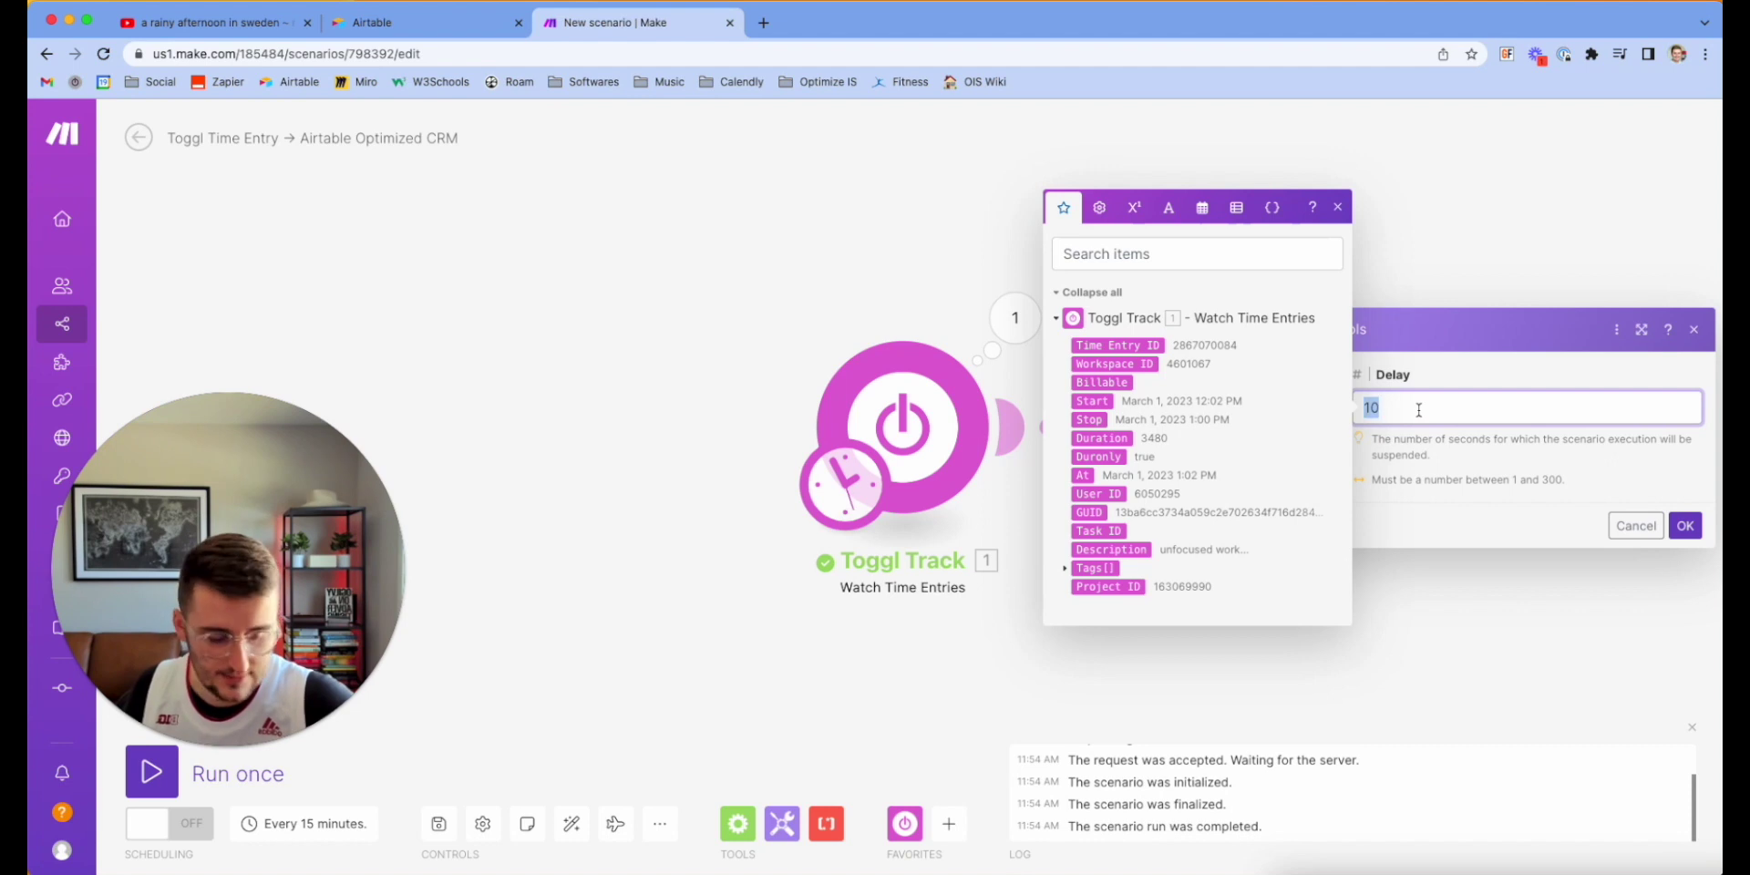
text(300)
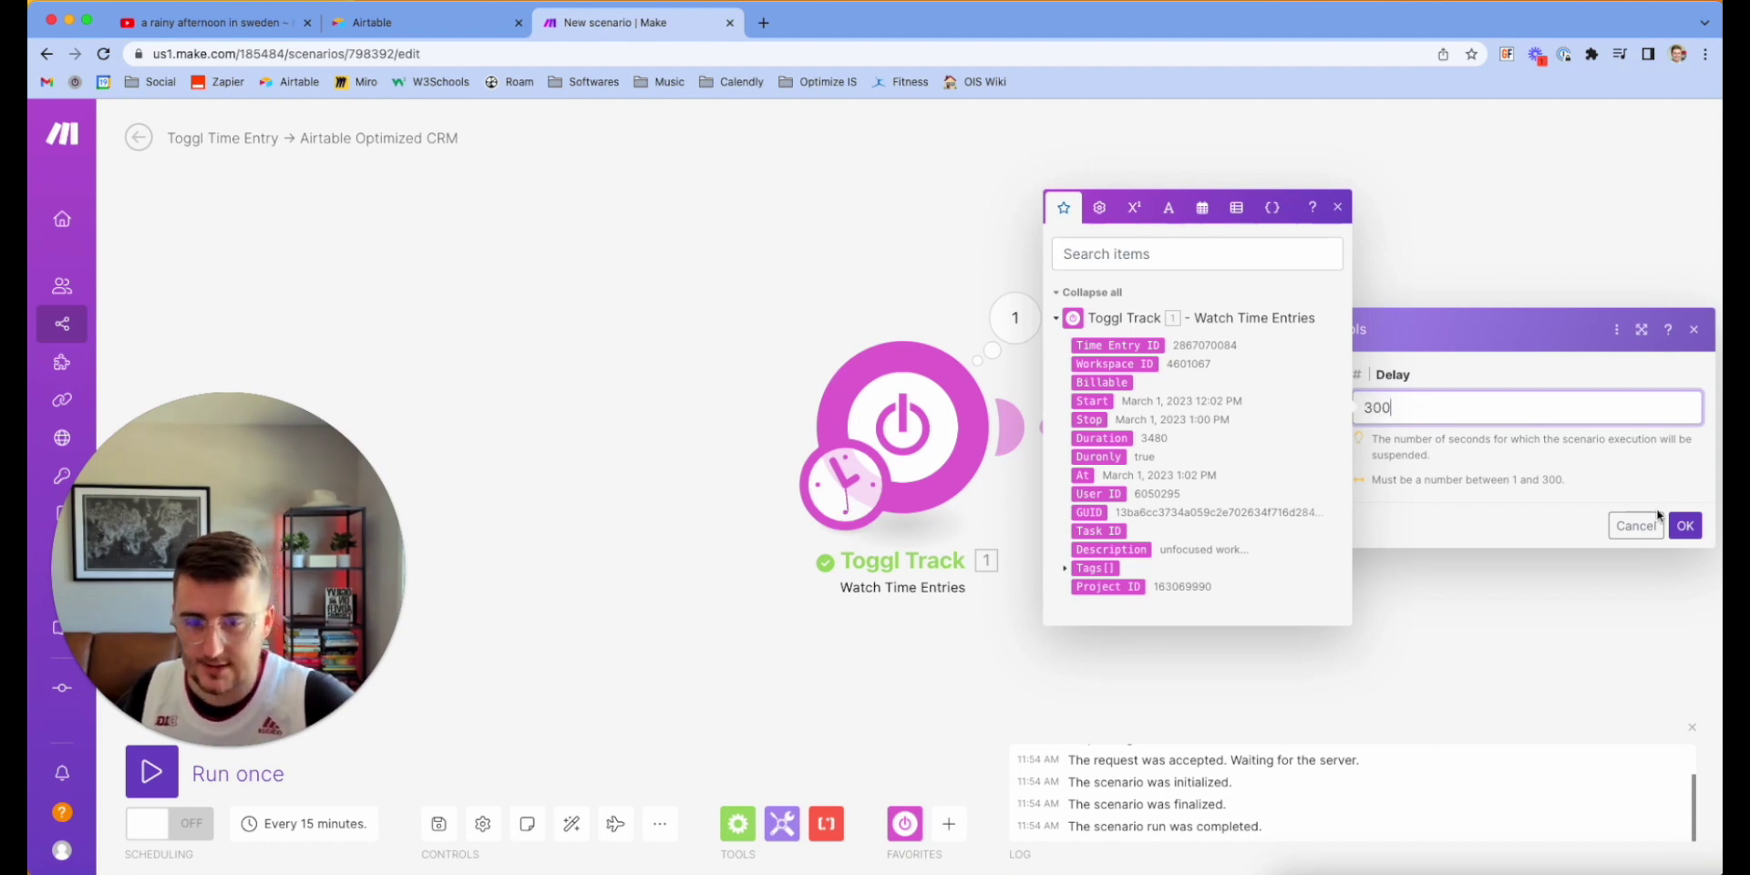
click(1685, 525)
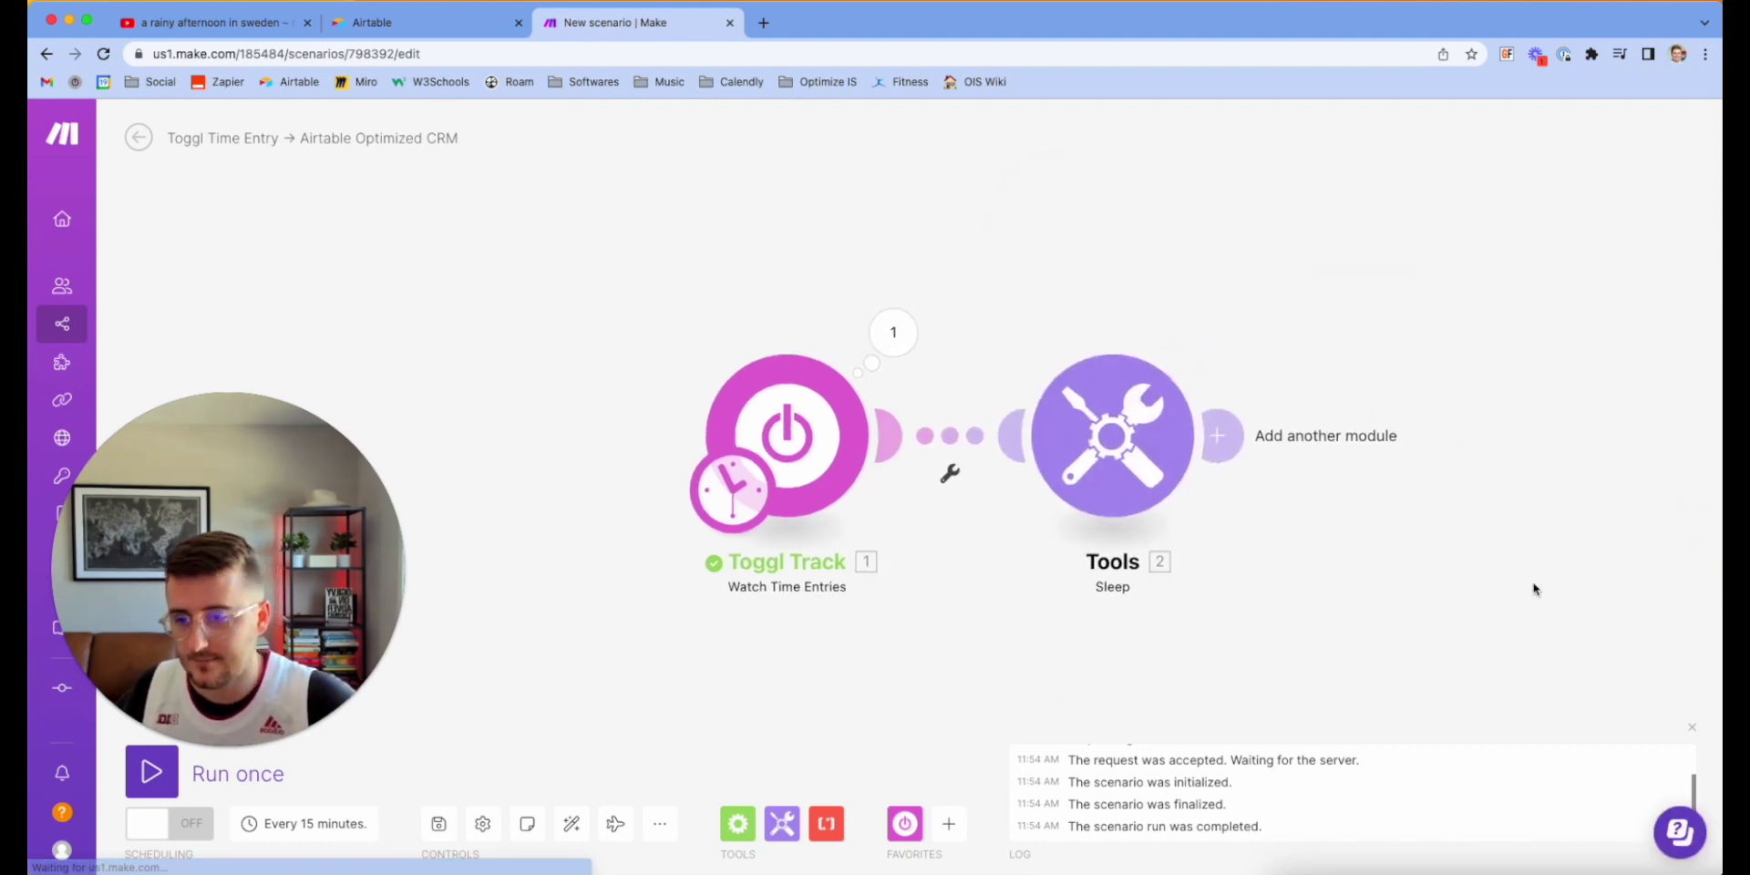
- Set the Sleep module's delay to 1 second, and recheck and confirm its settings
click(1117, 435)
click(1332, 418)
double_click(1331, 418)
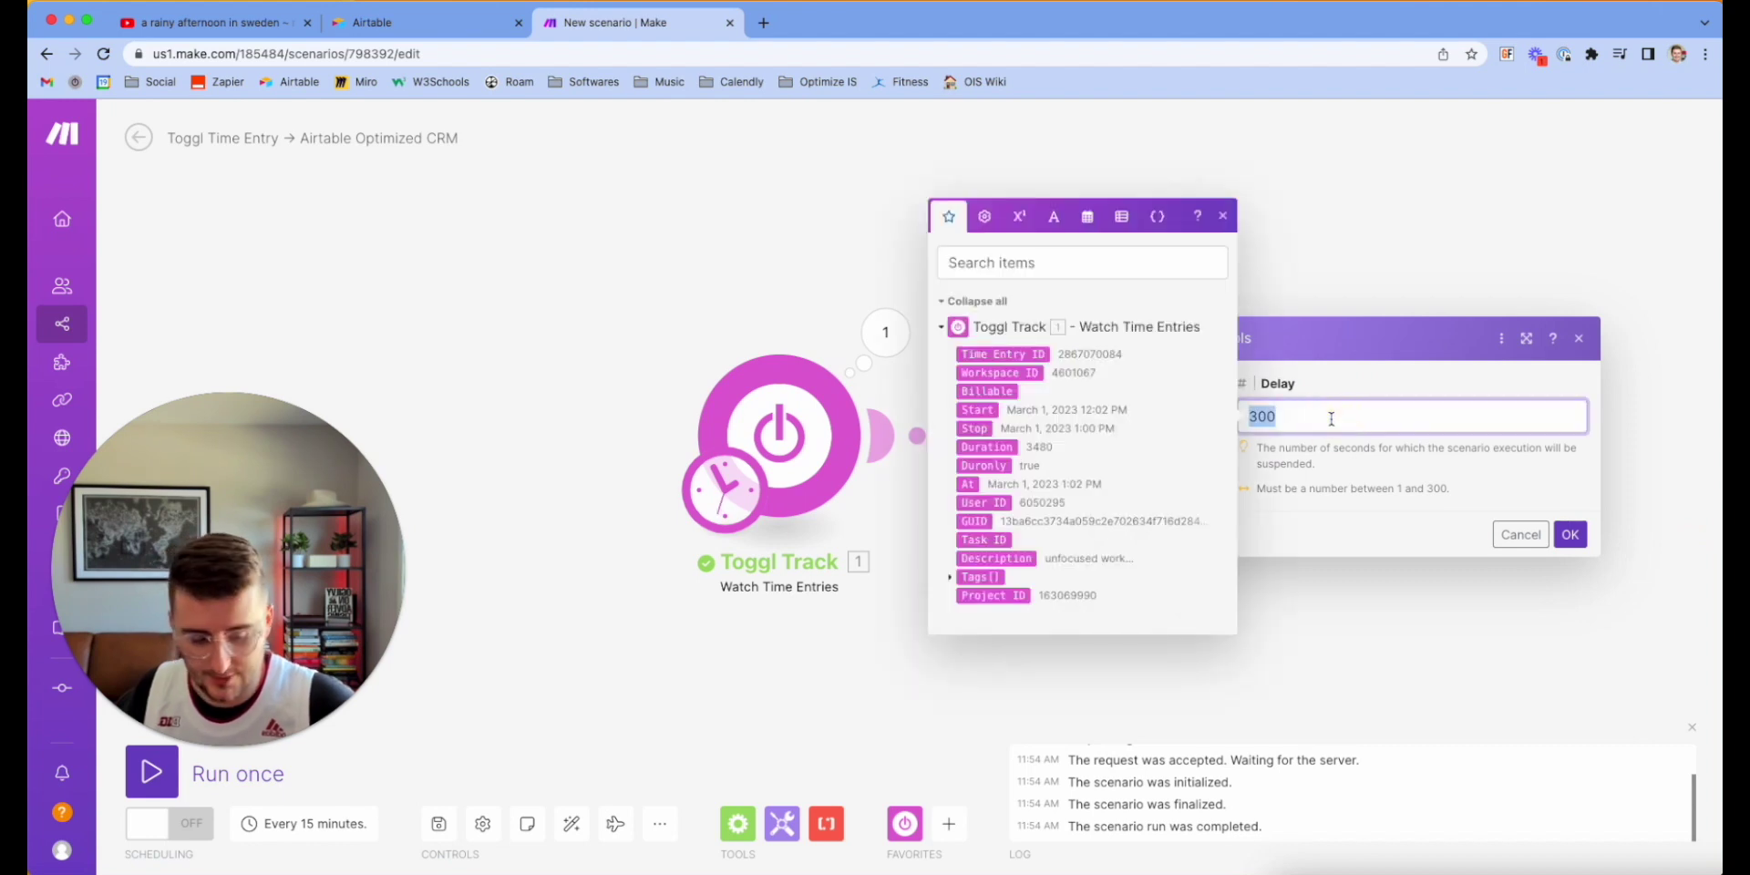
text(1)
click(1569, 537)
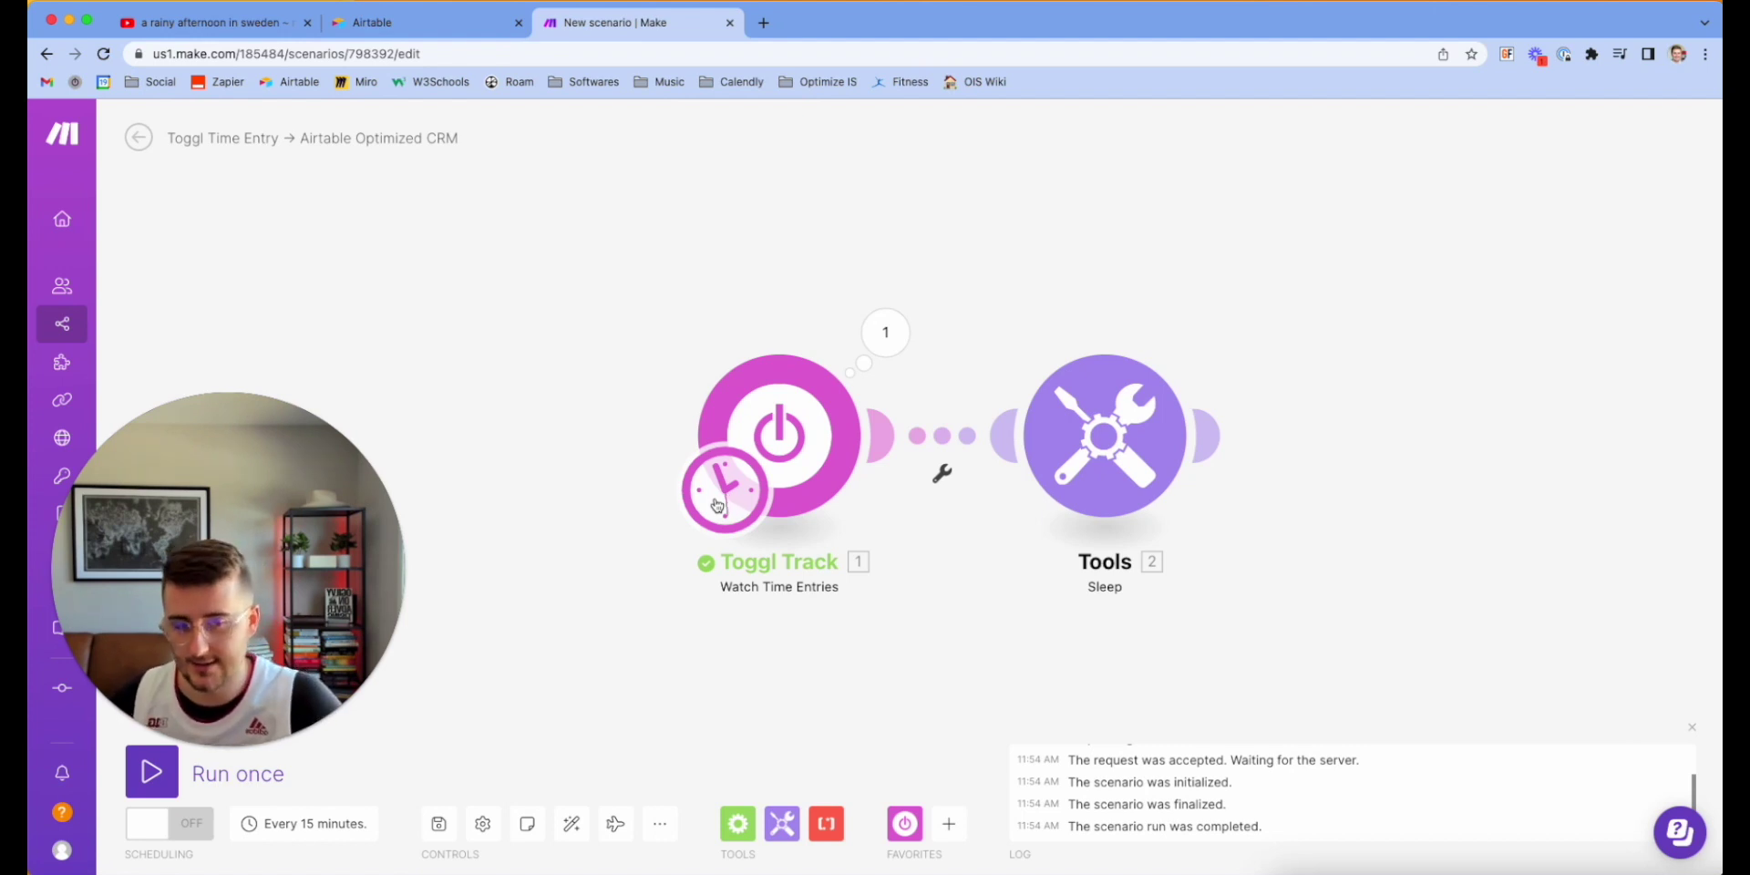
click(1119, 459)
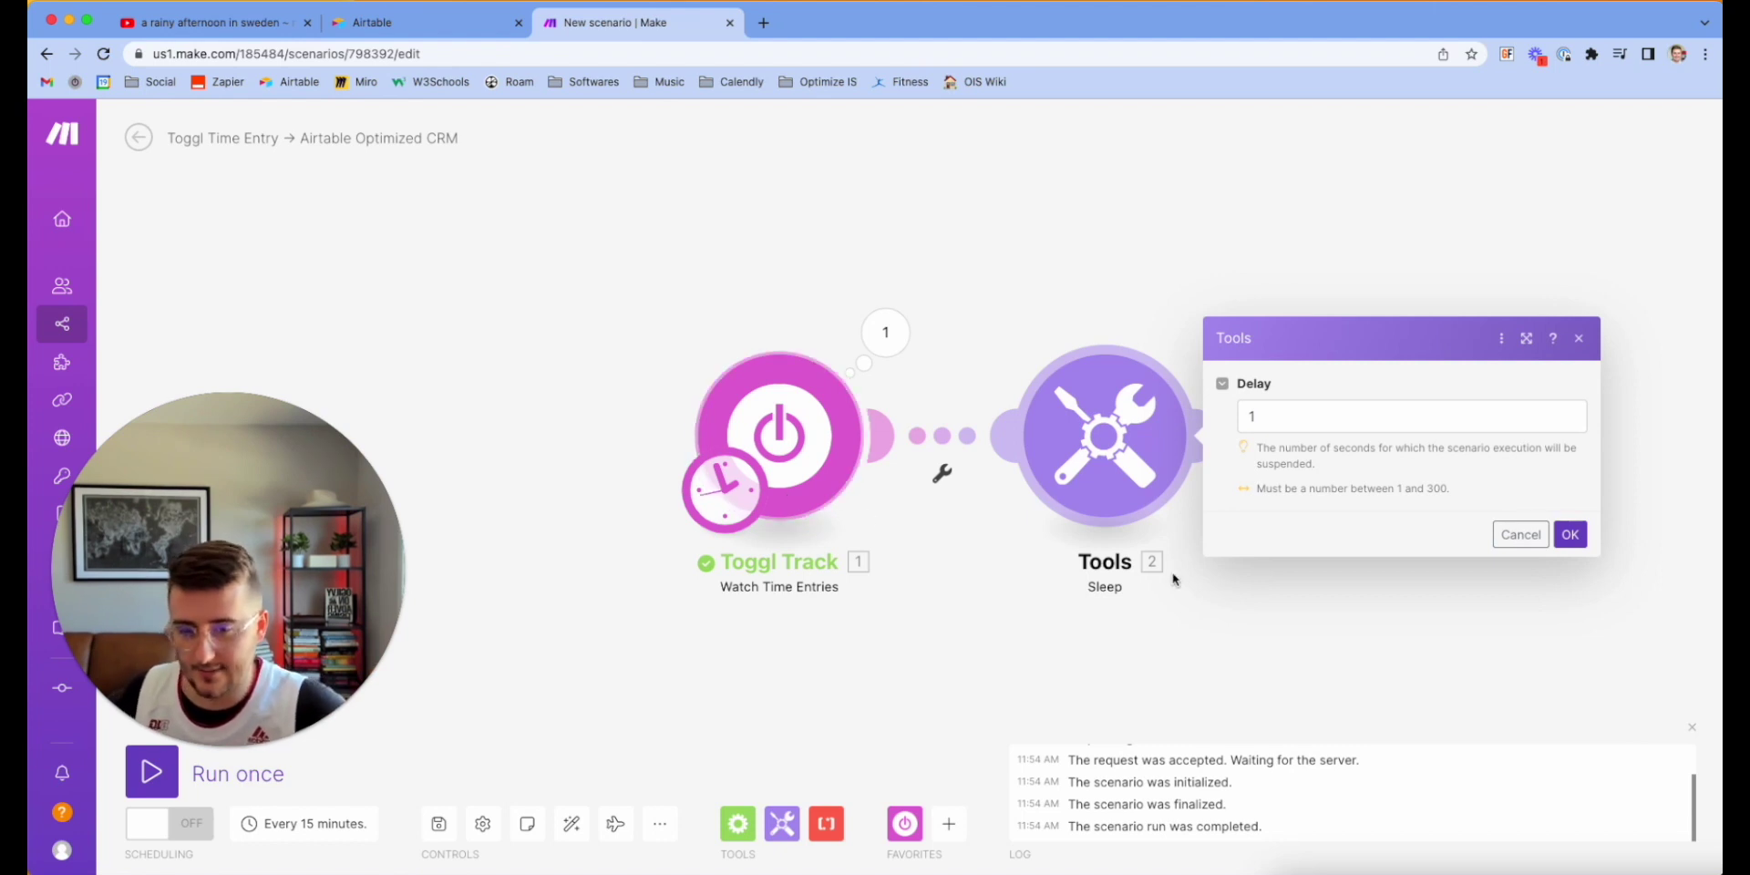
click(1568, 536)
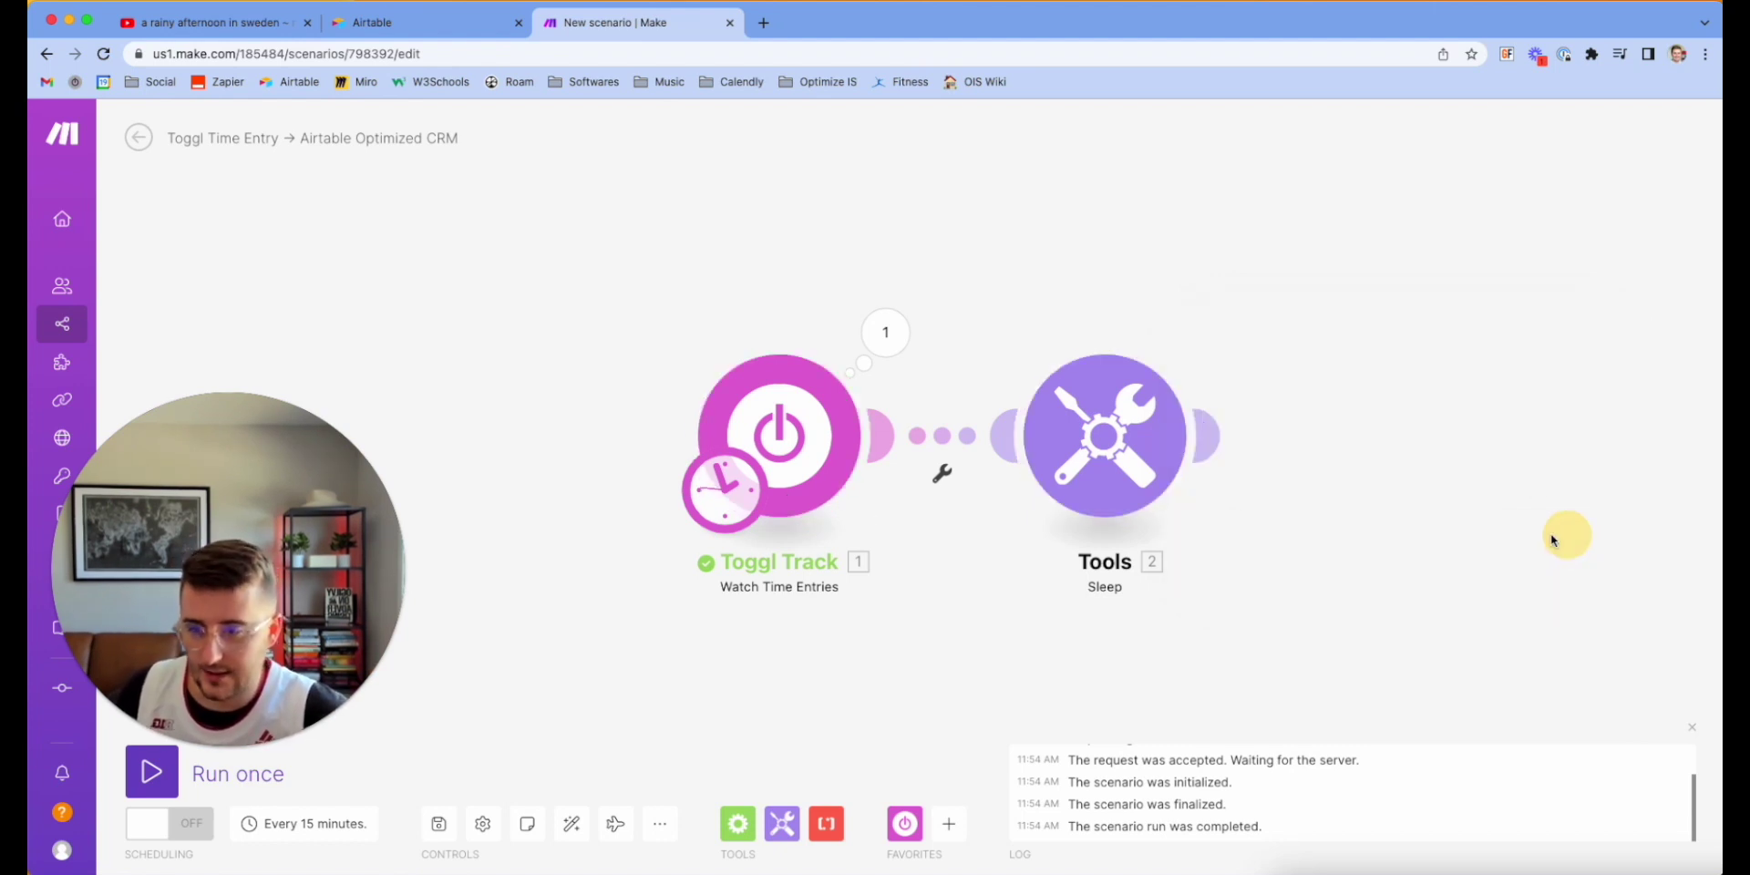
- Open the options of the Toggl Track–Sleep link, switch to Airtable to inspect an empty End Time cell in the Toggl table, and return to Make
click(939, 473)
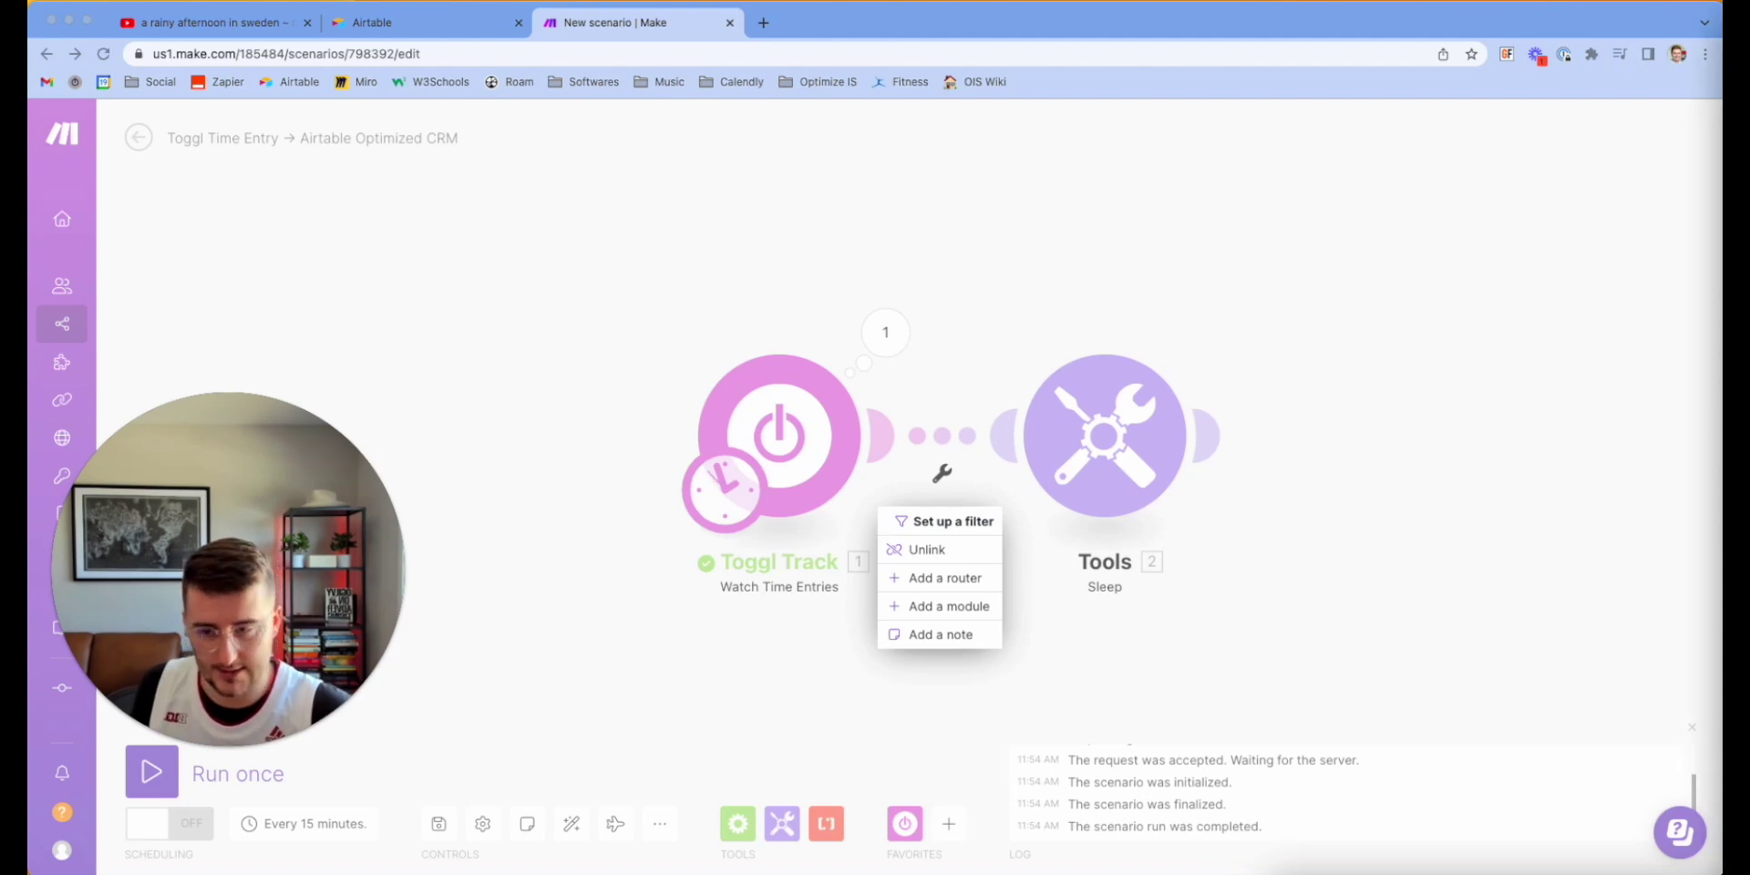
key(super+Tab)
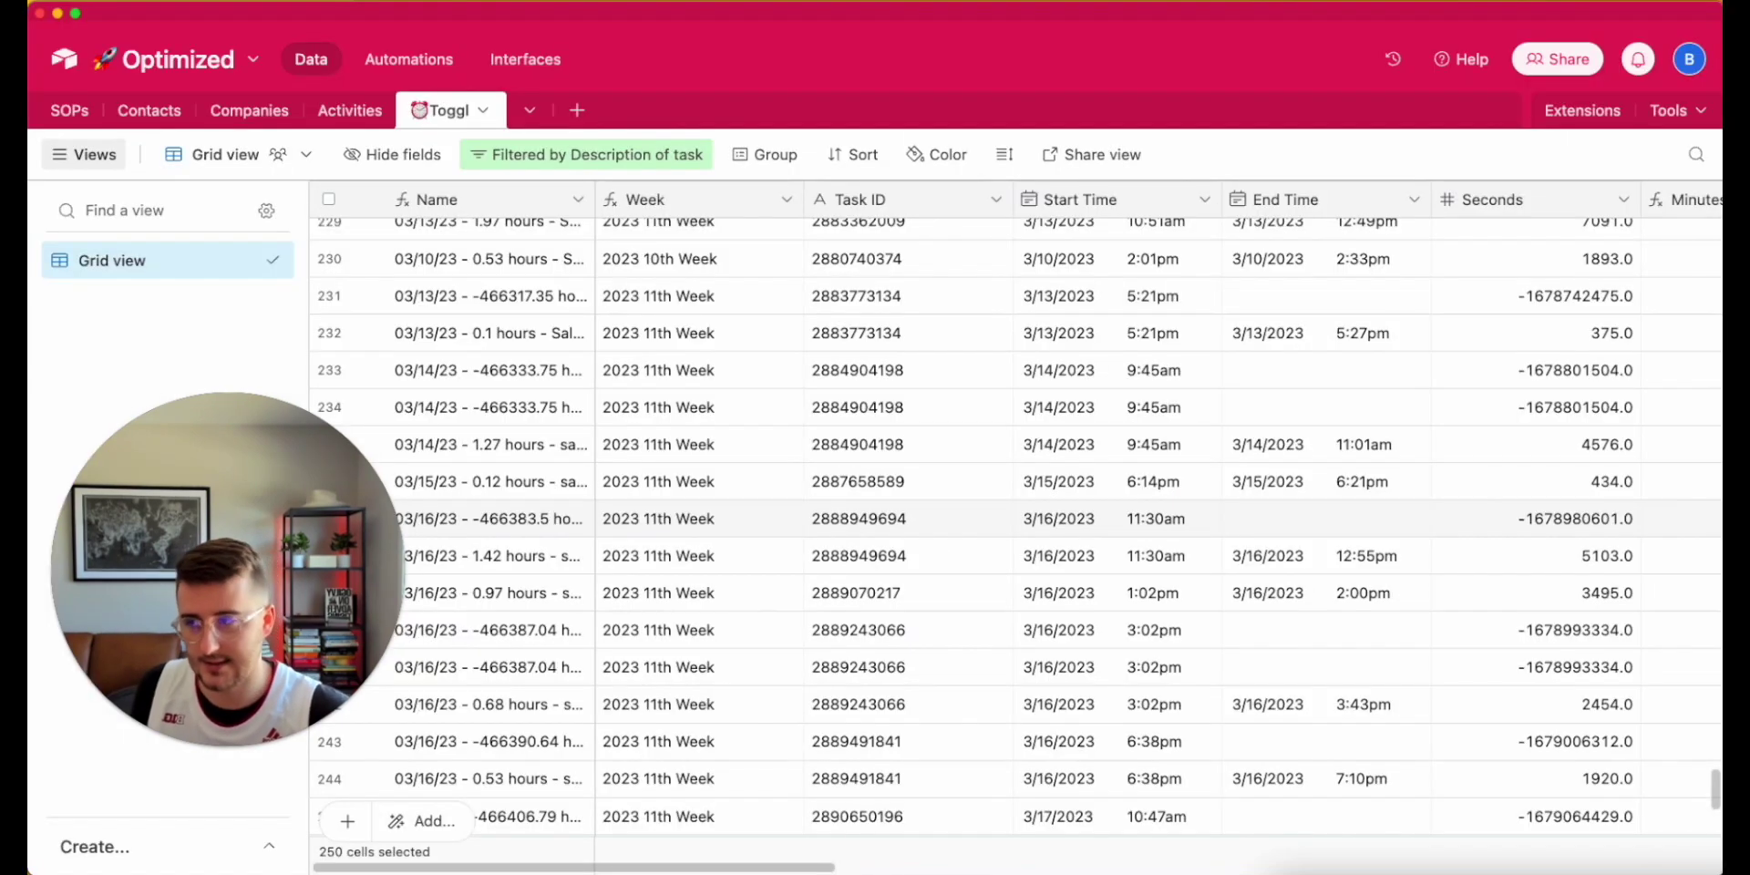
click(1246, 385)
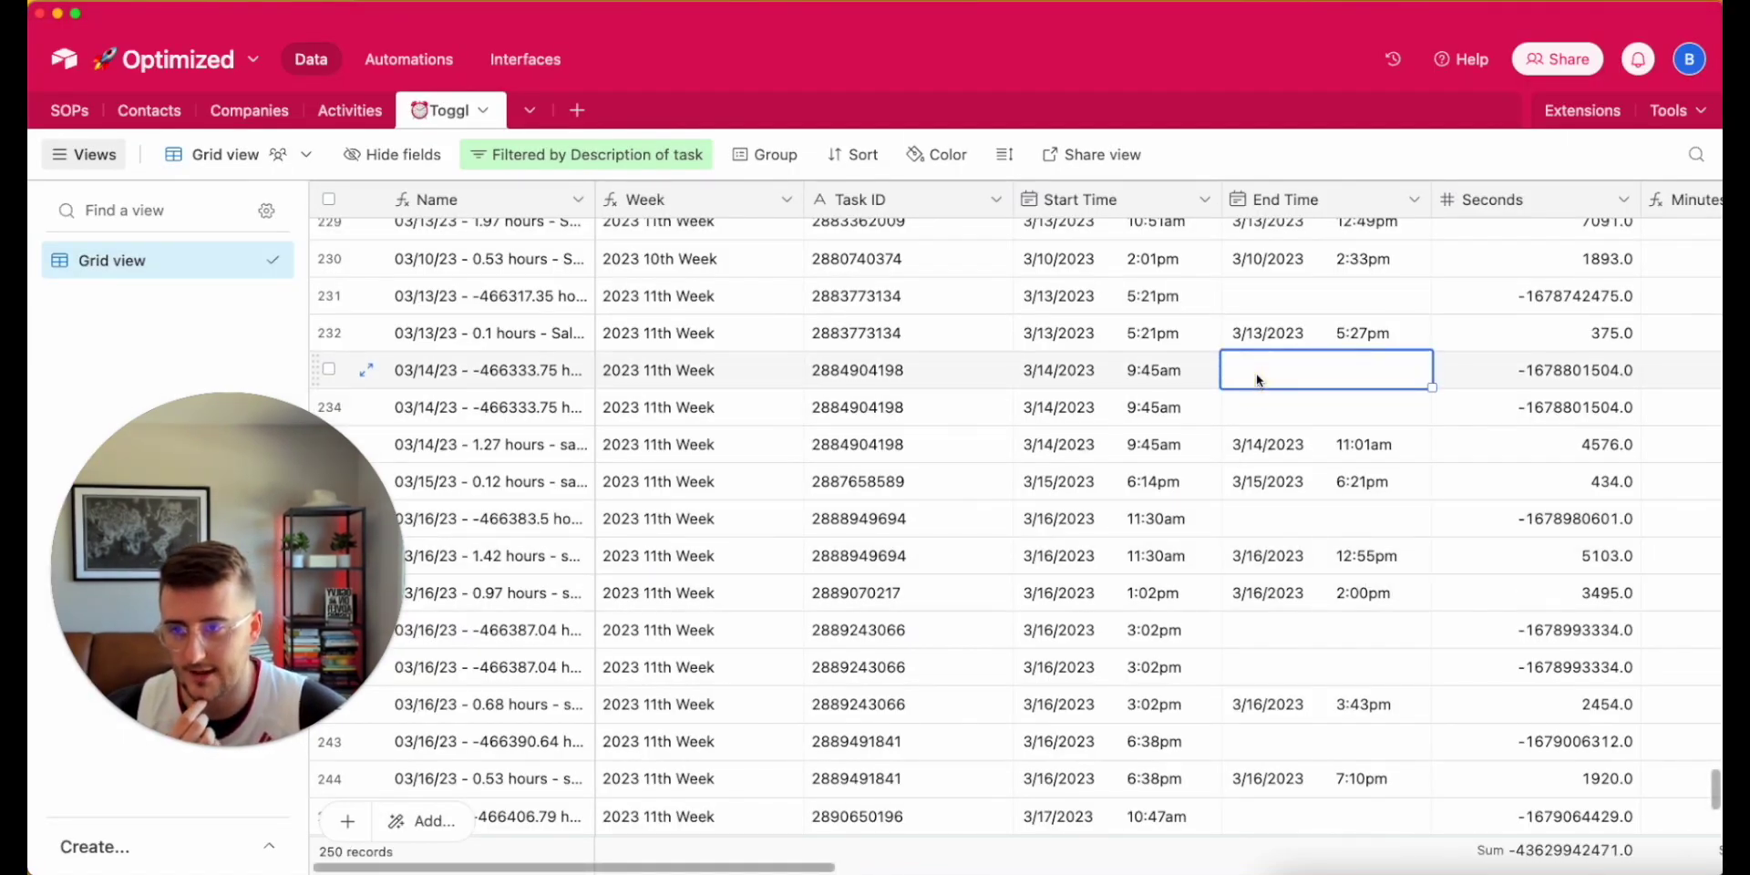
key(super+Tab)
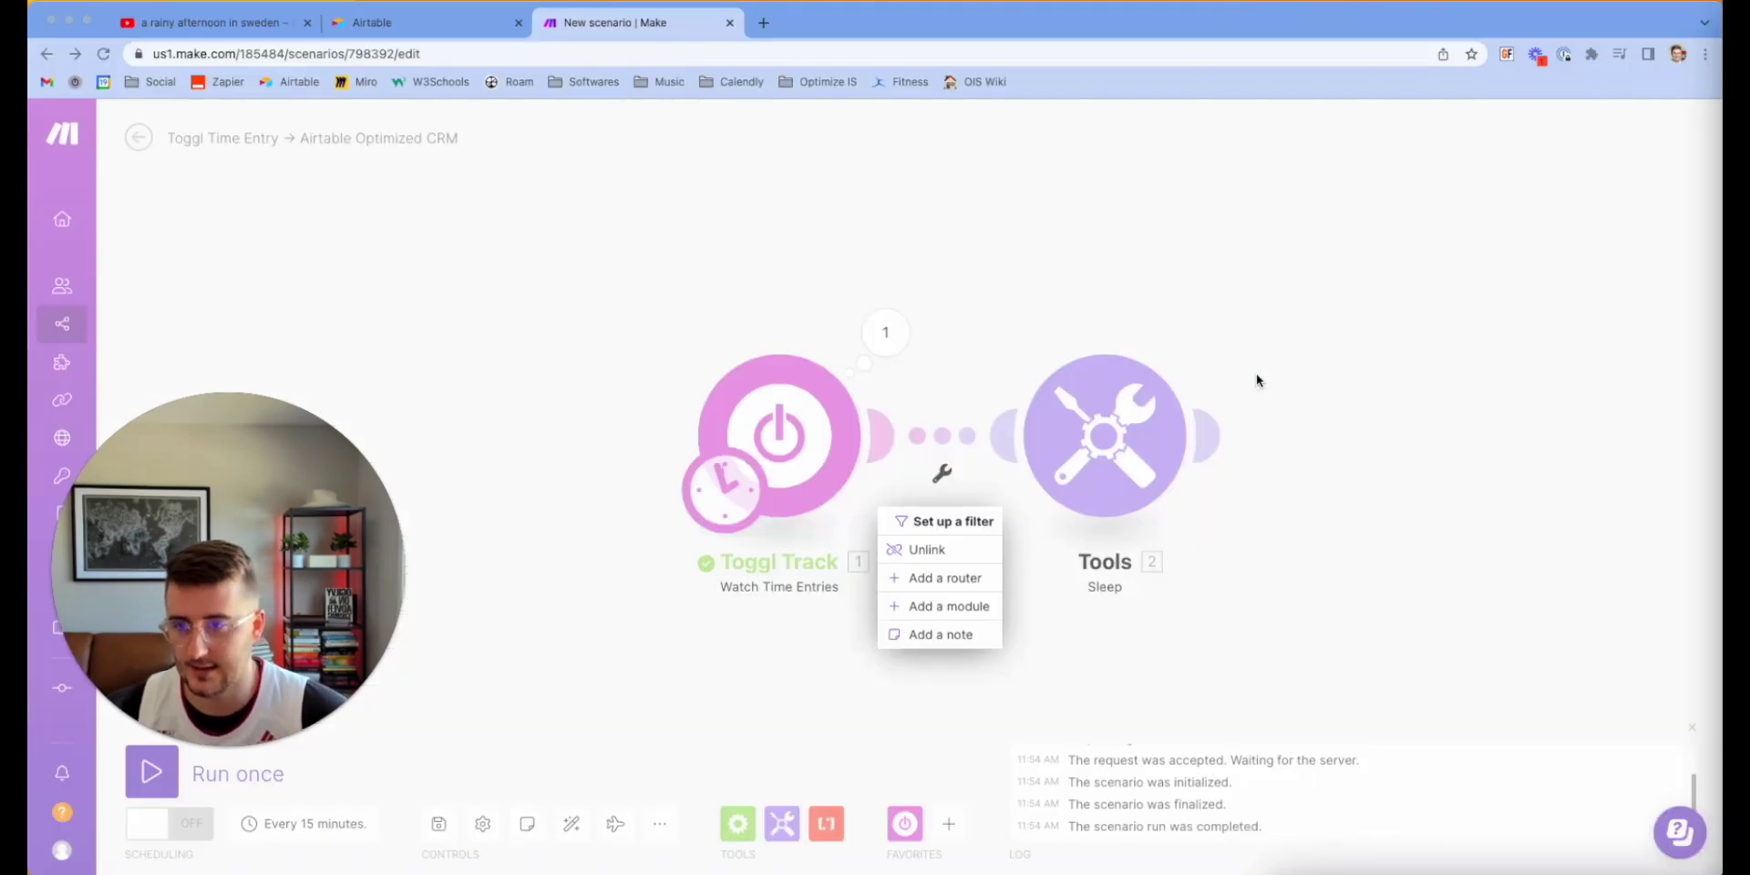
- Set up a filter labelled End Time Exists between Toggl Track and Sleep, with the condition that the time entry's Stop value exists
click(916, 522)
click(1065, 355)
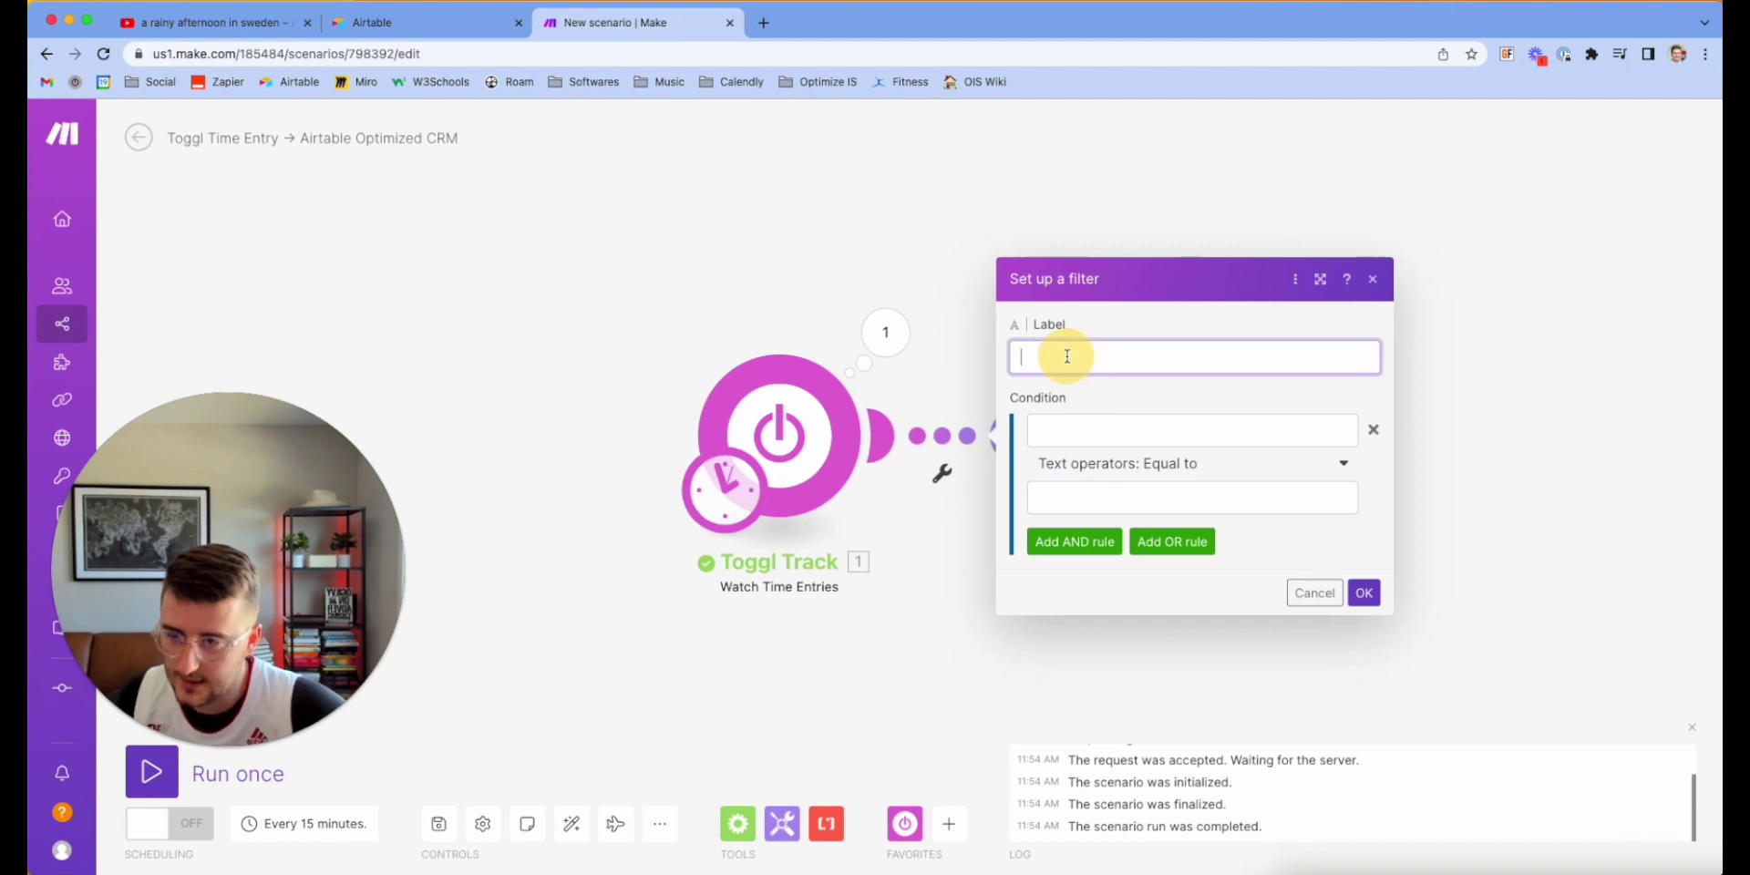
text(End Ti)
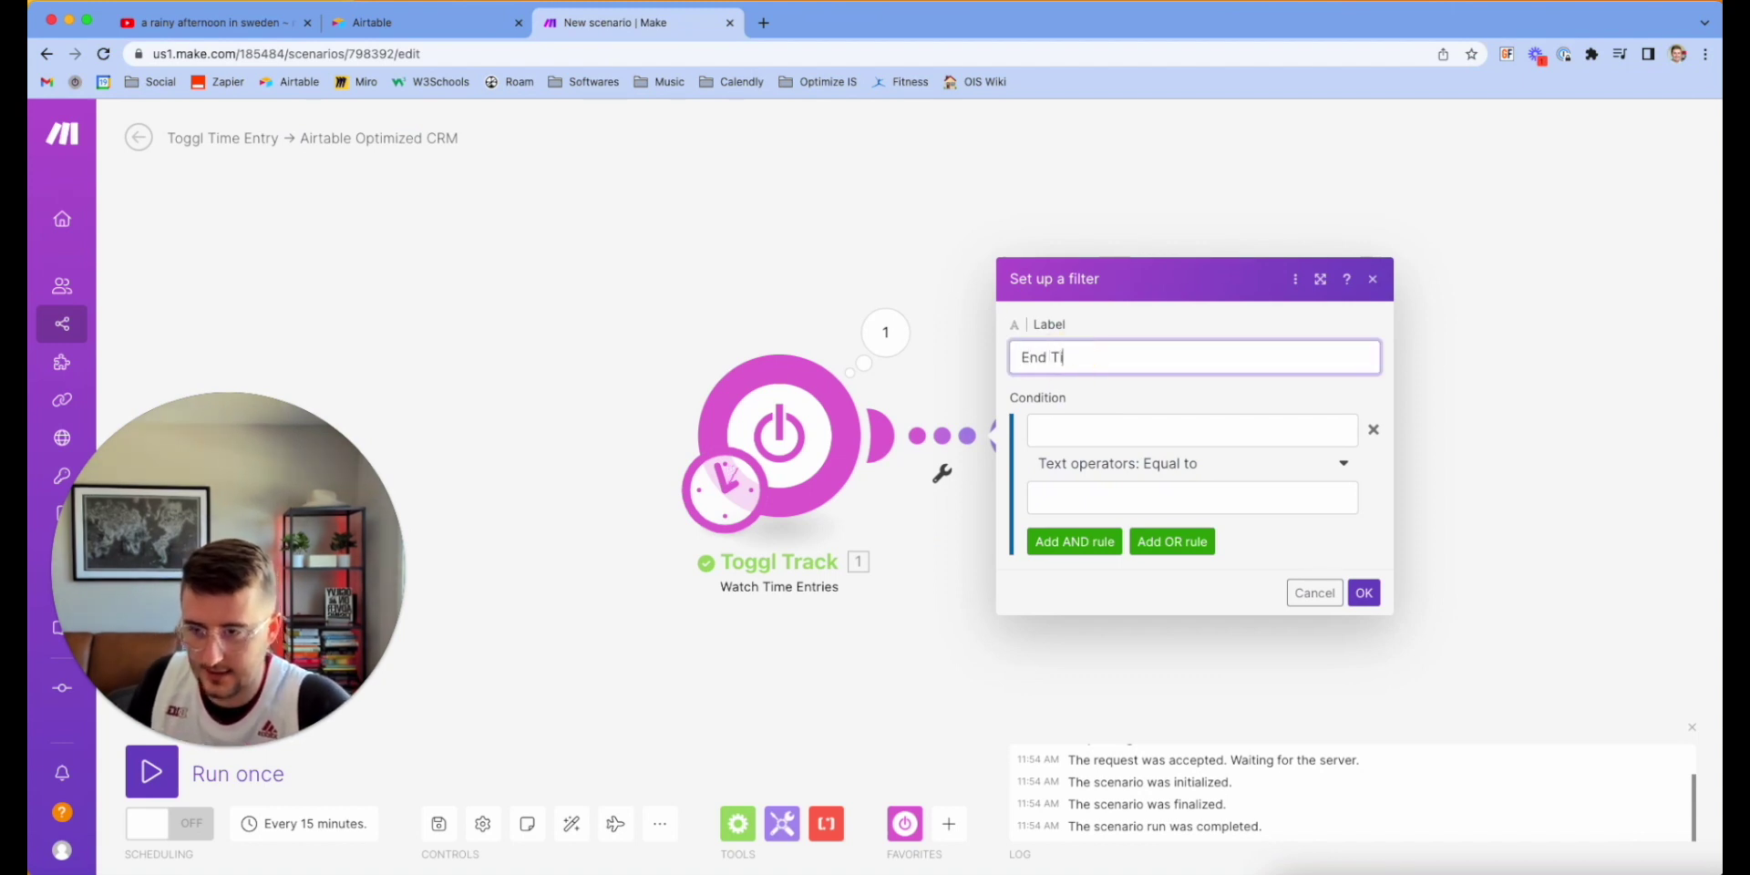
text(me Exists)
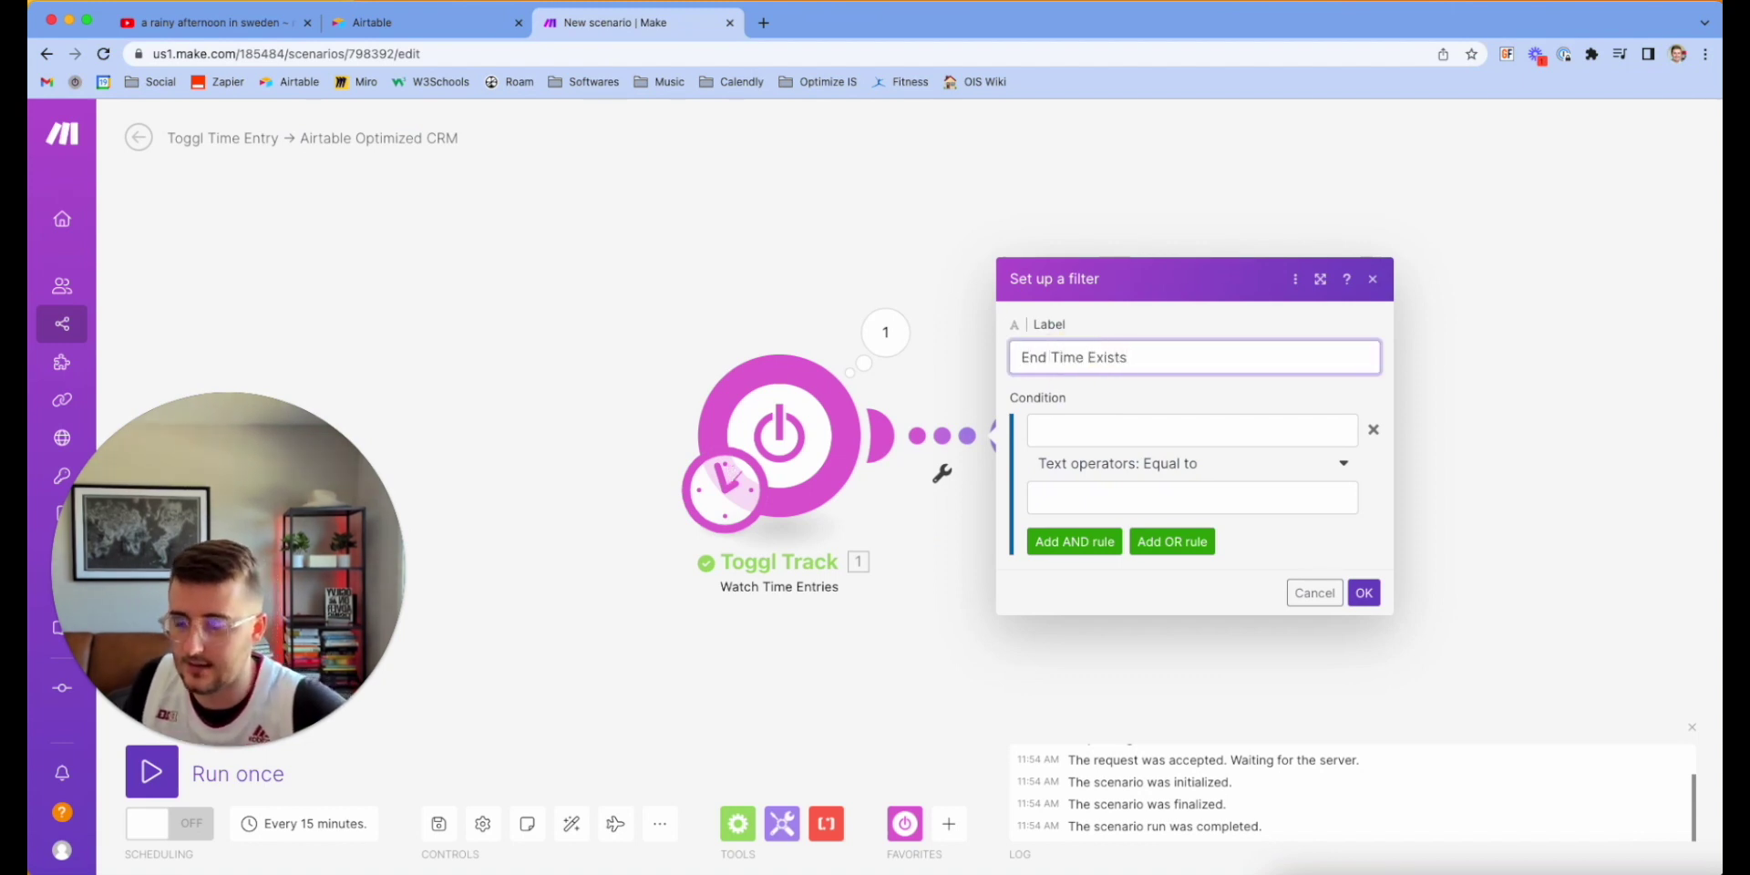
click(1083, 430)
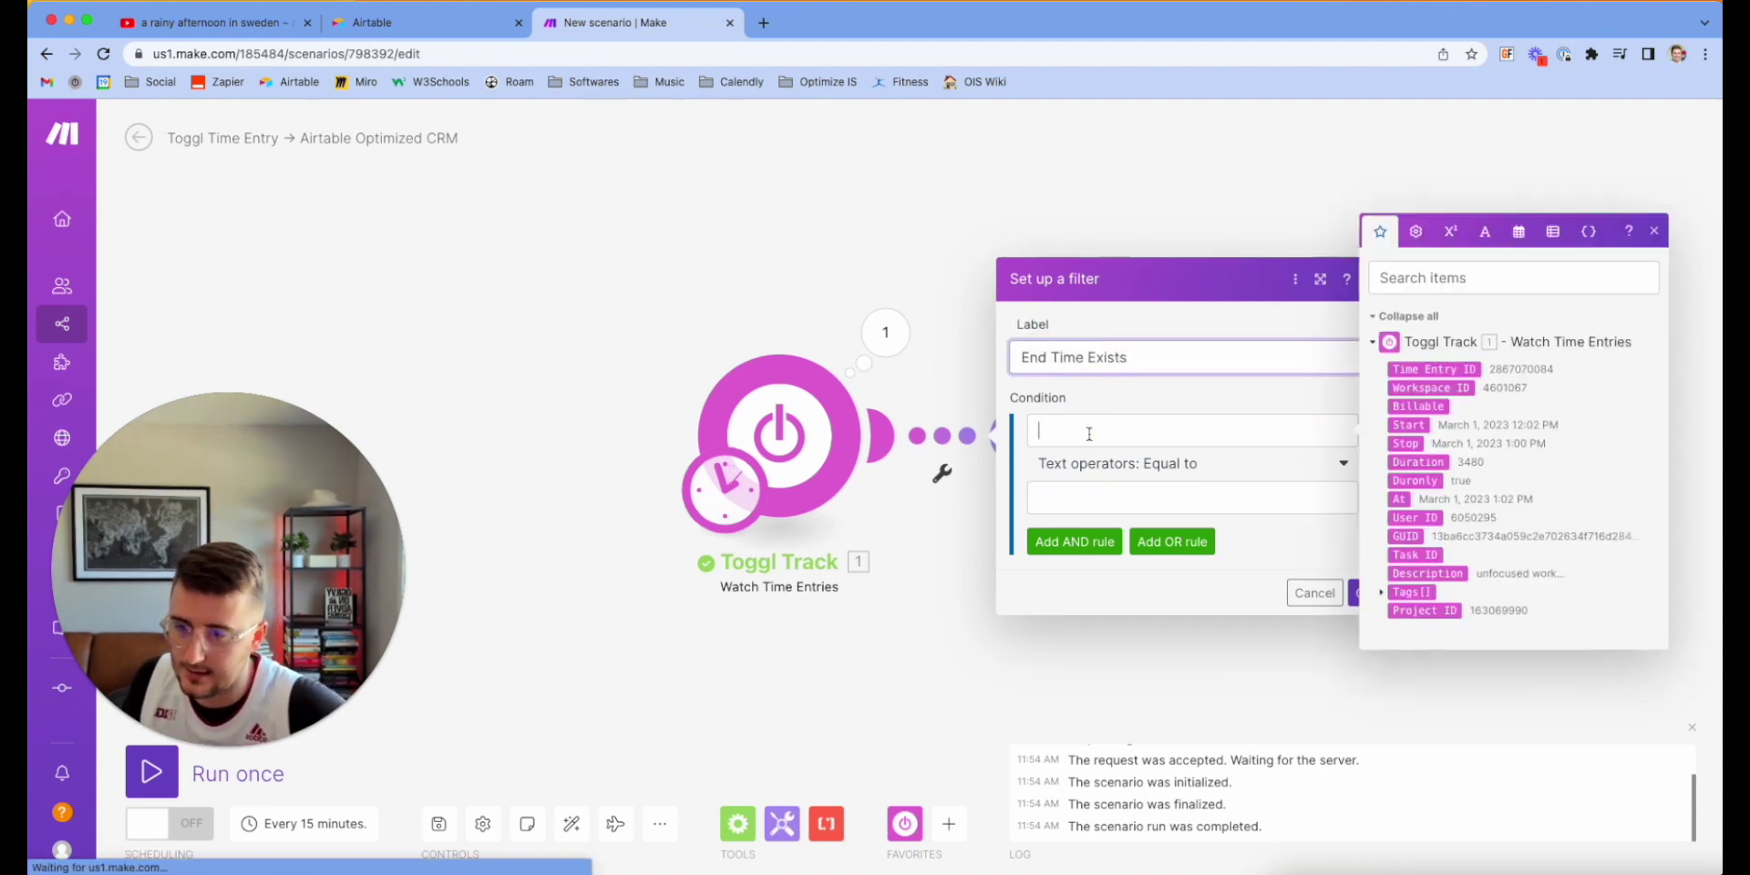
click(1405, 443)
click(1184, 498)
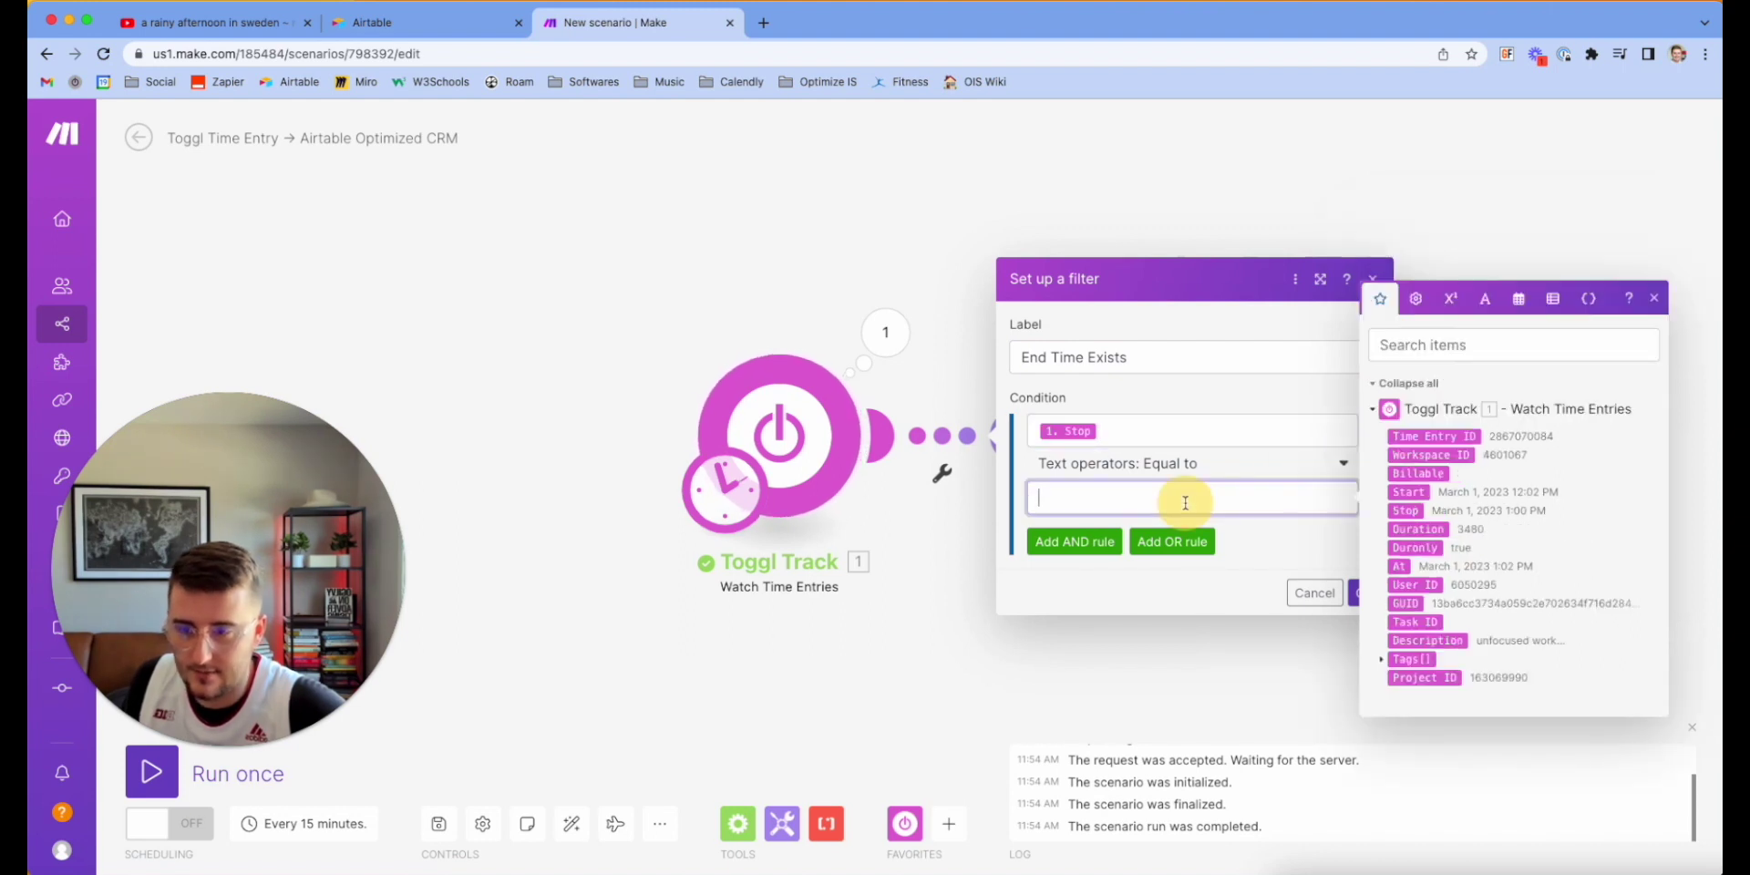
click(1244, 470)
click(1107, 545)
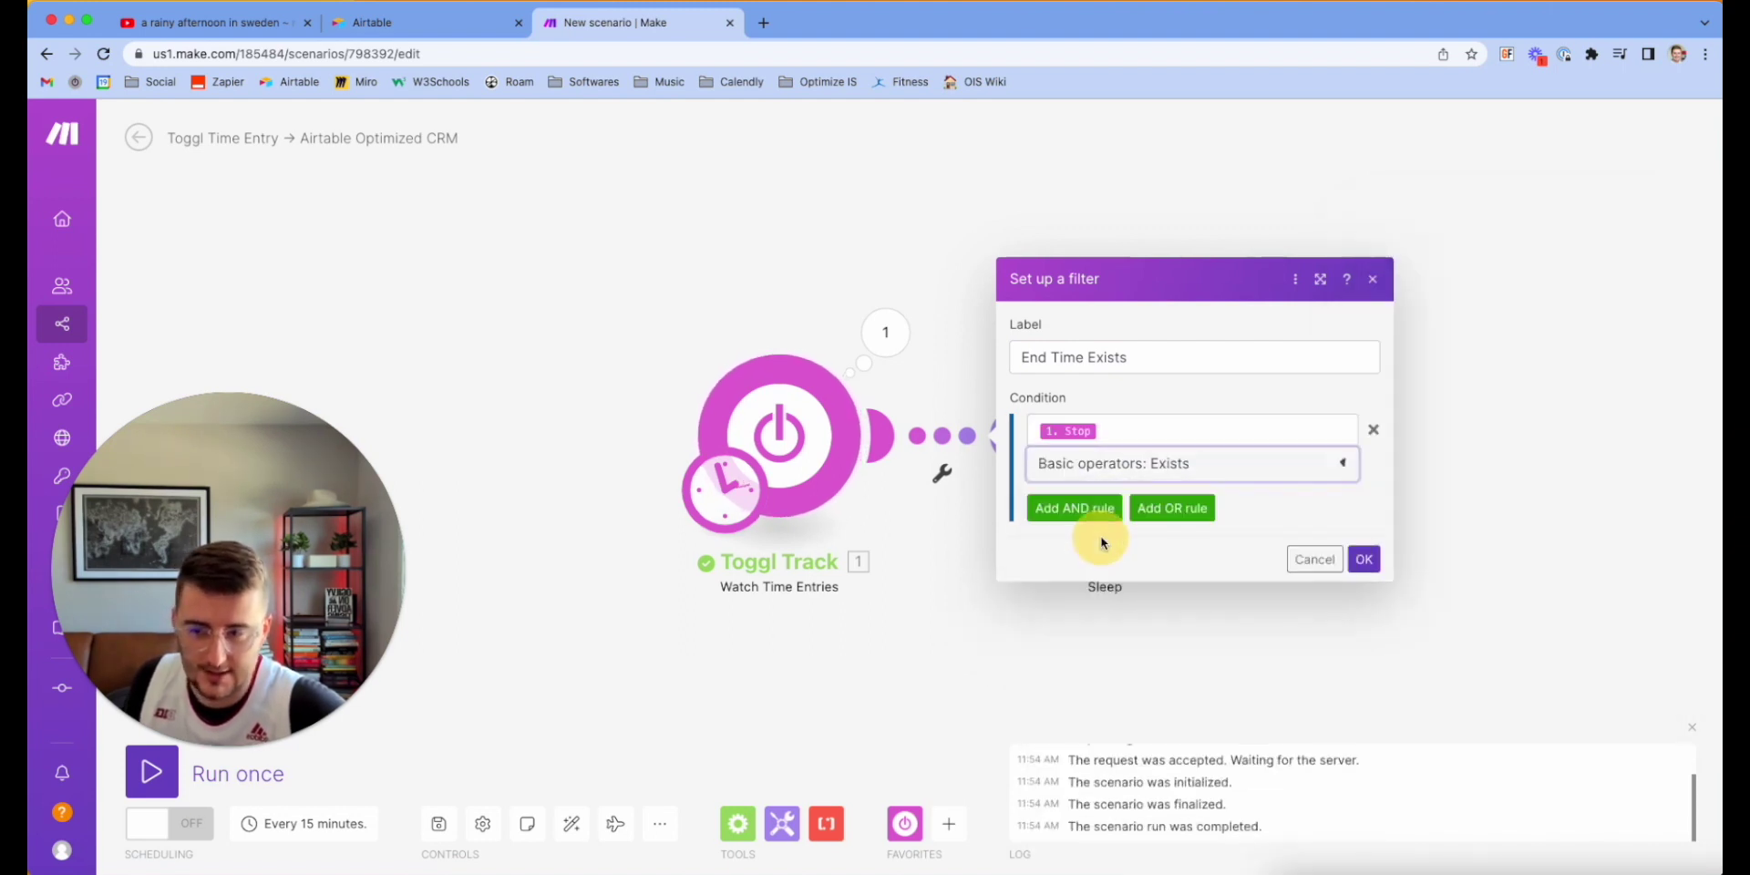
click(1370, 560)
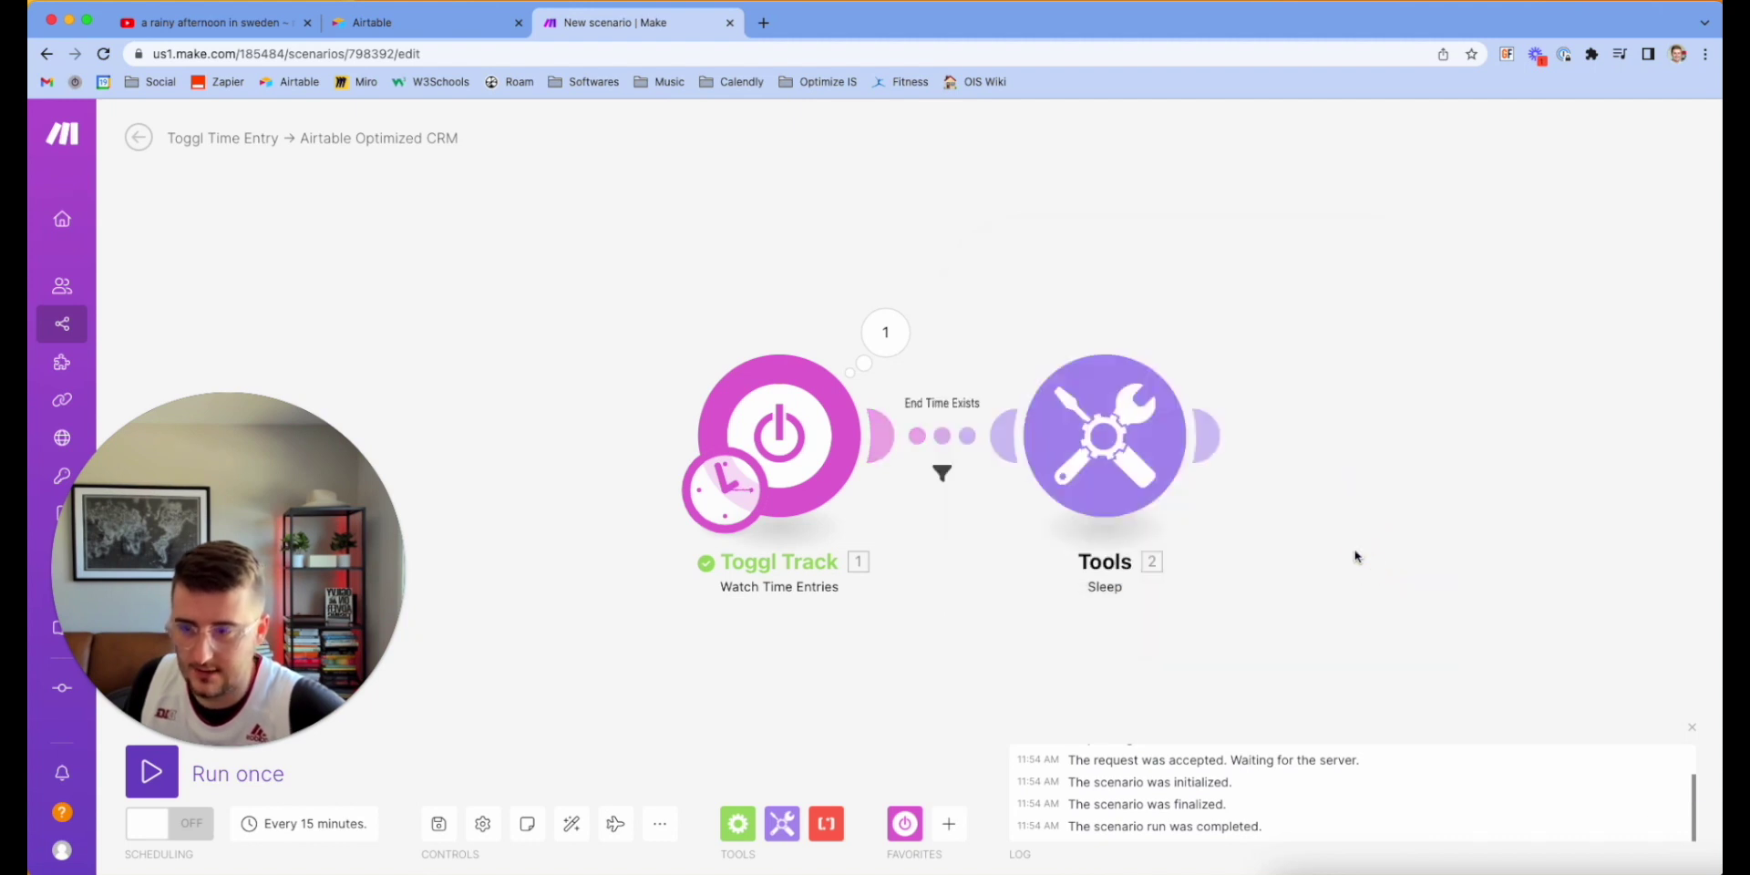
- Move the Tools Sleep module farther from Toggl Track and recheck its delay setting
drag(1108, 424, 1211, 453)
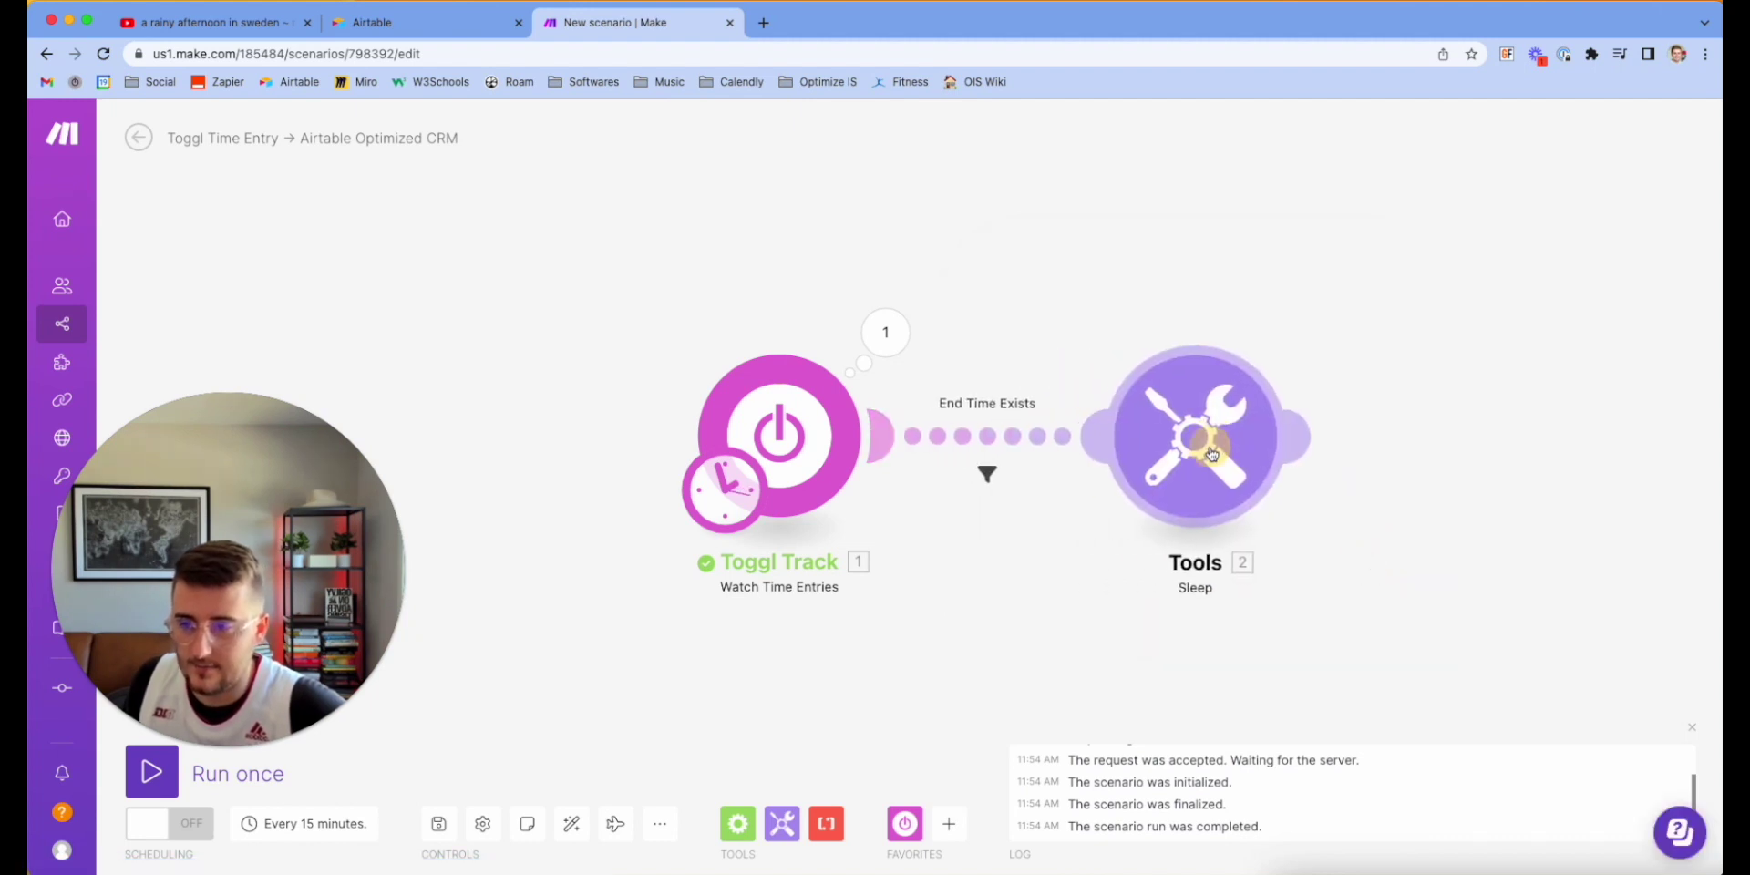
click(1211, 453)
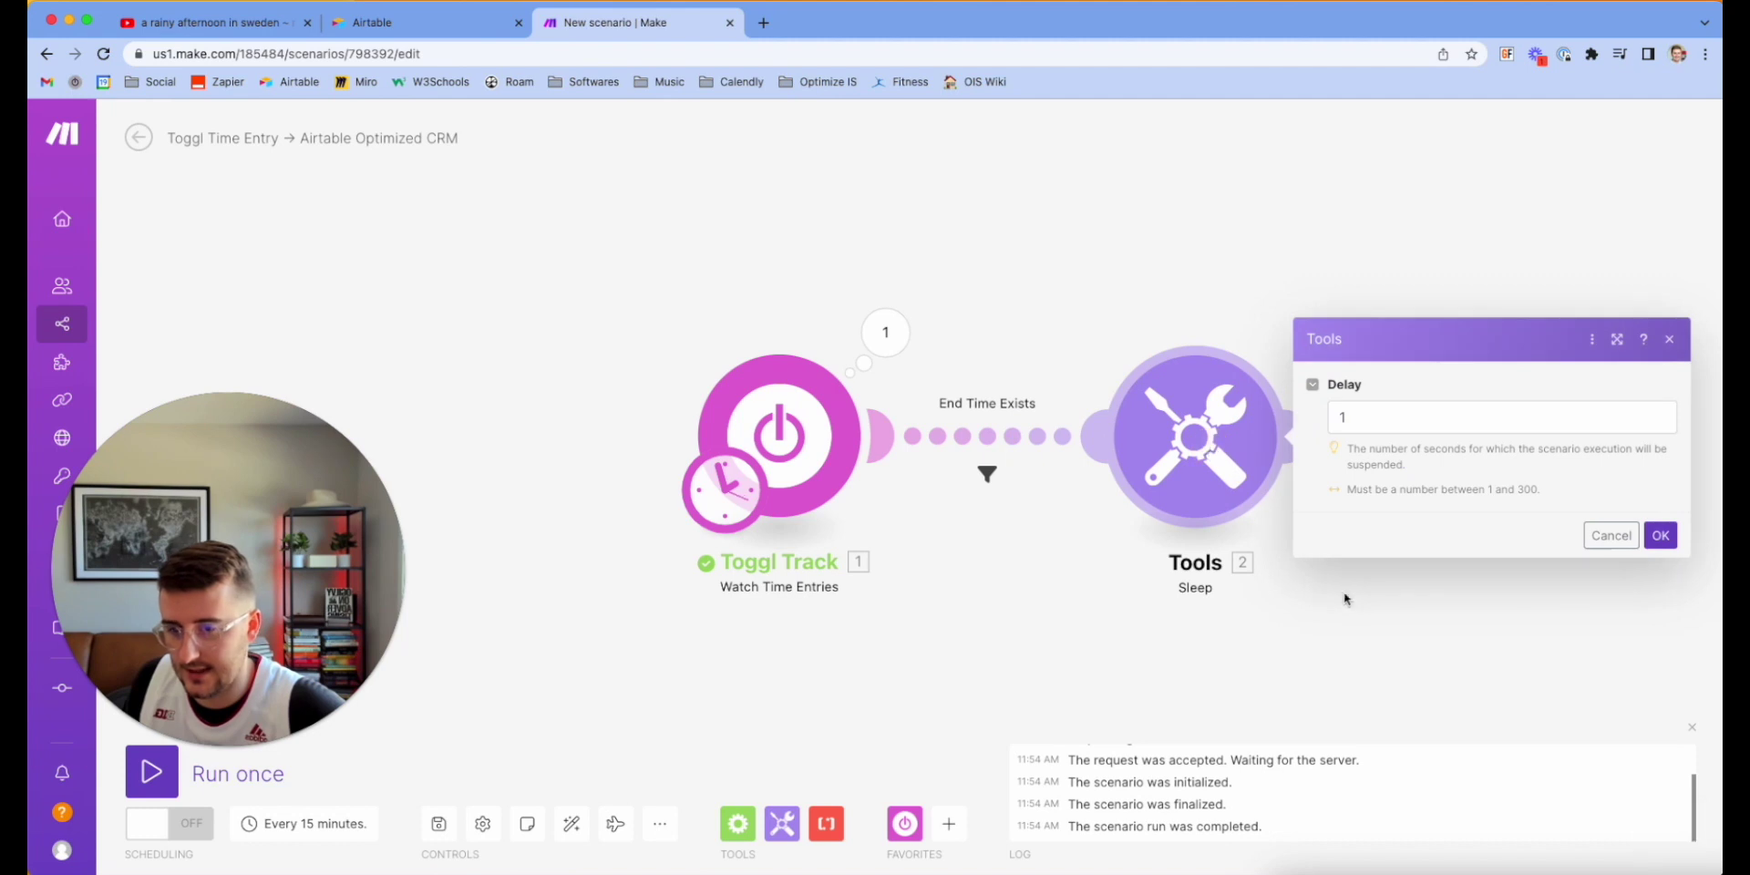
click(1371, 631)
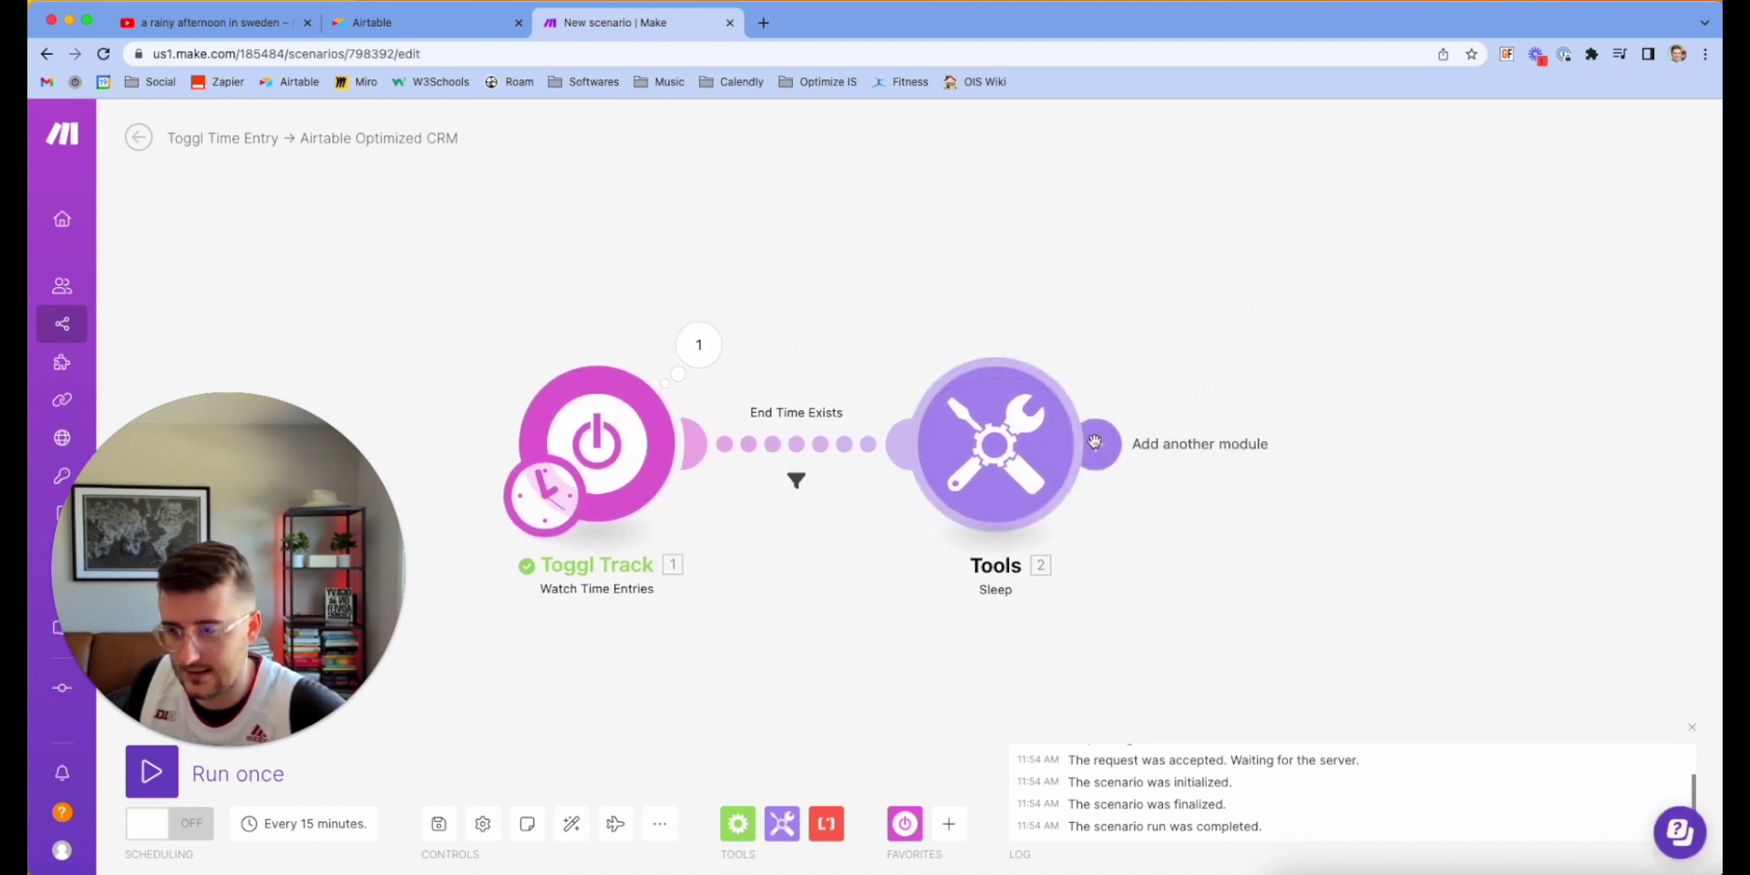
- Add a Toggl Track Update a Time Entry module after the Sleep module
click(1096, 446)
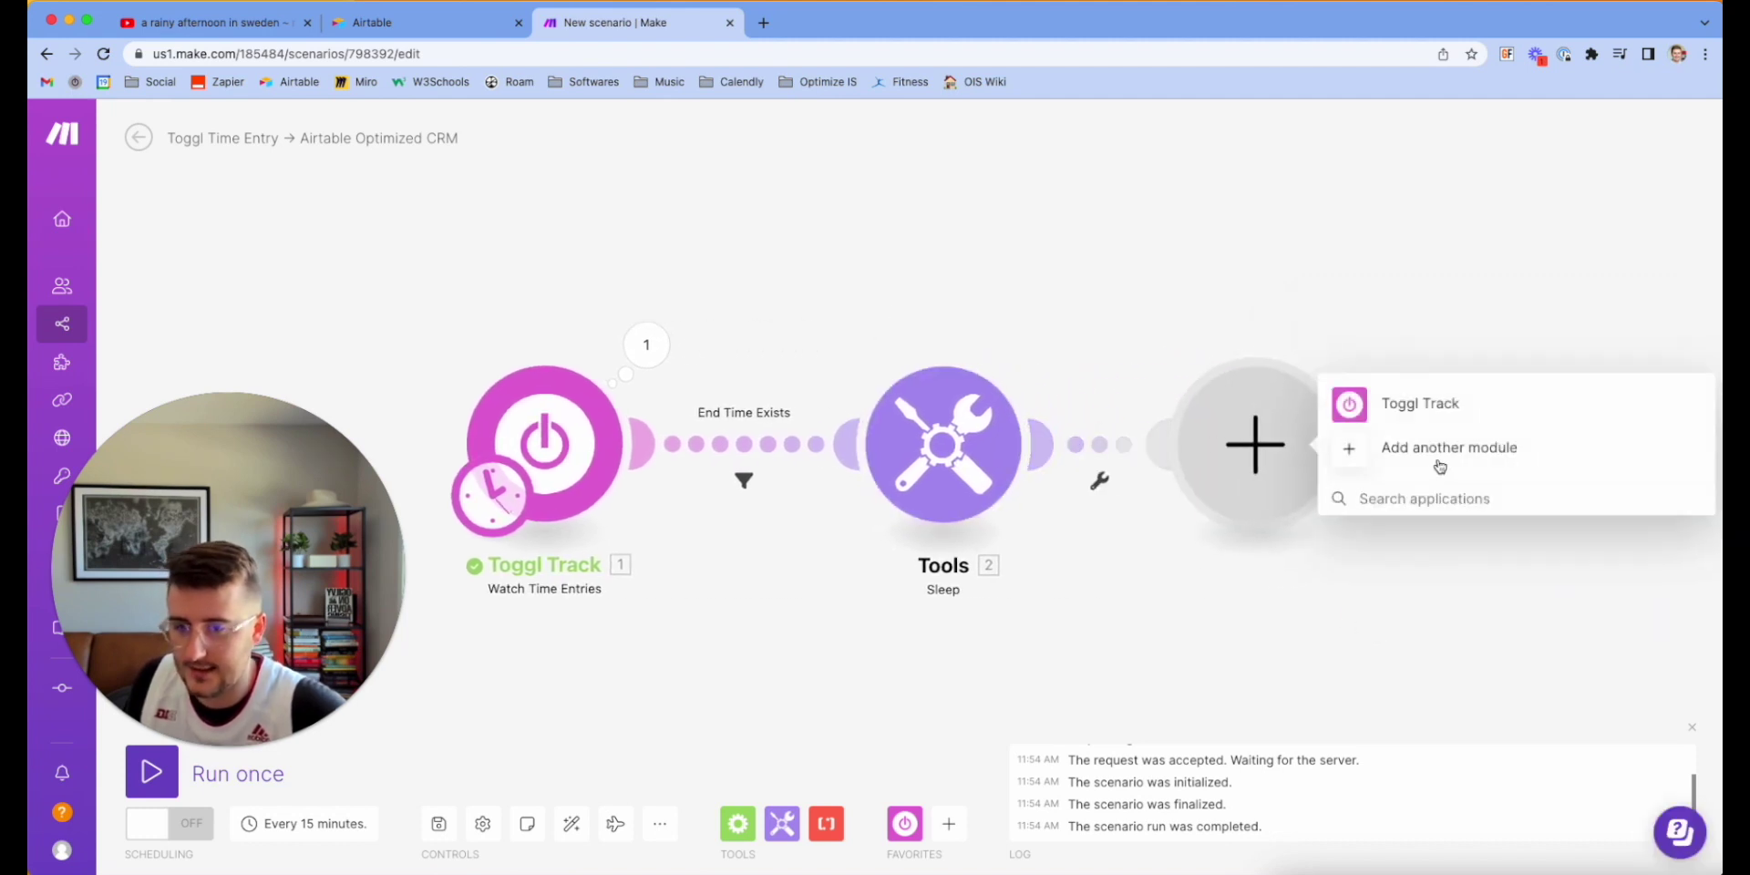
click(1397, 417)
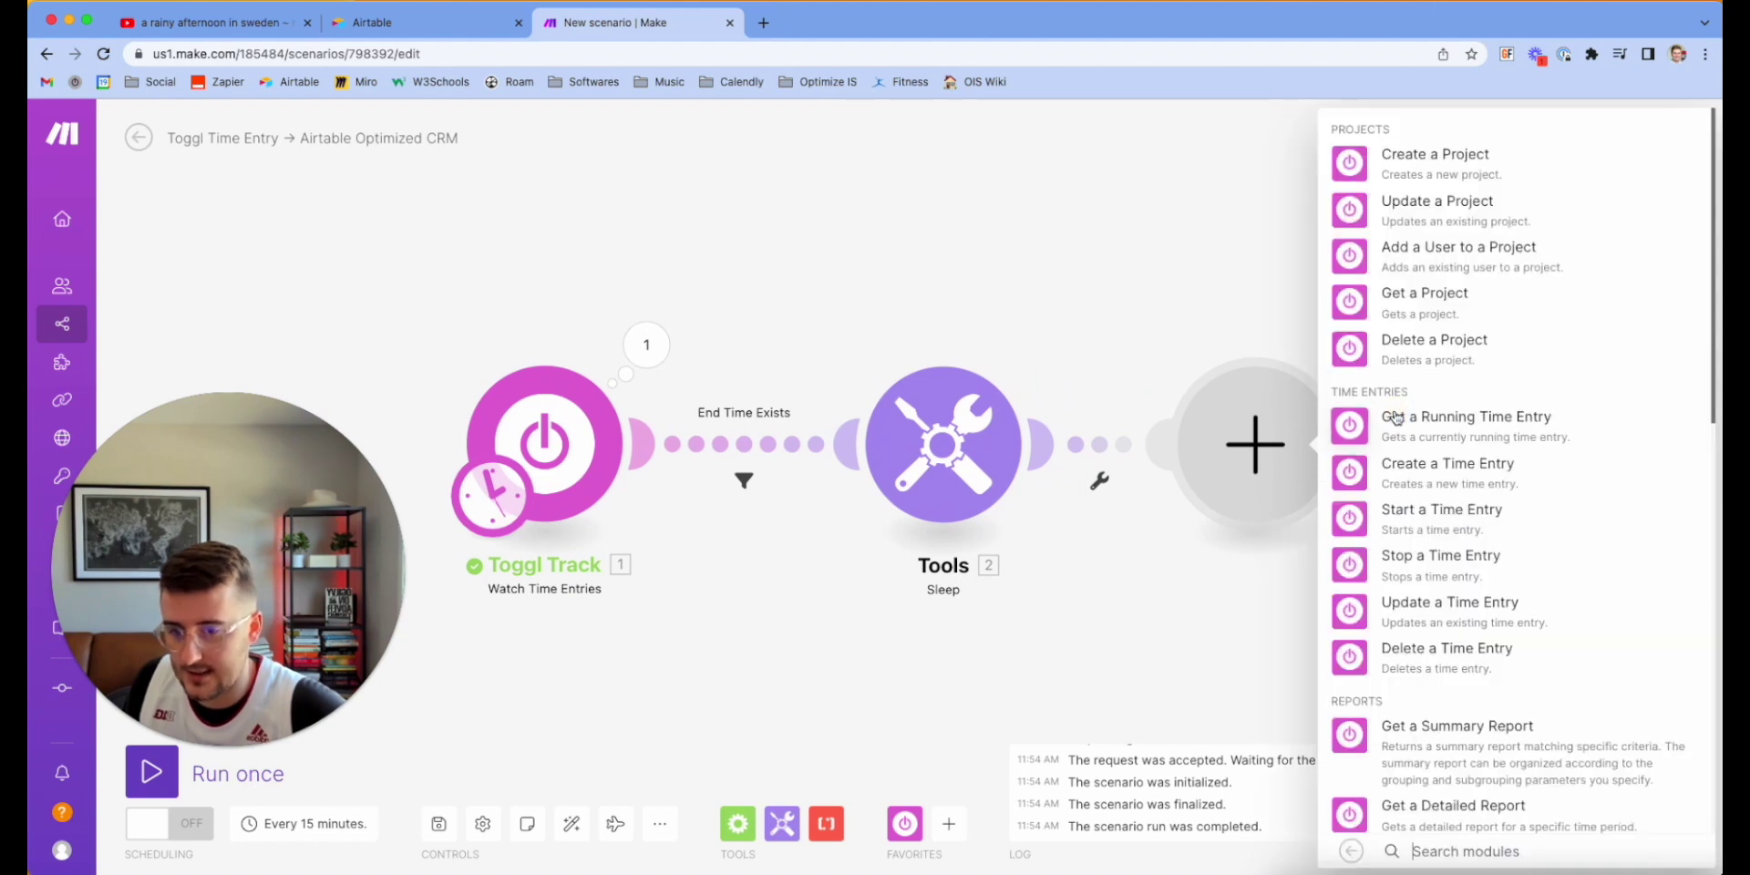
click(1429, 614)
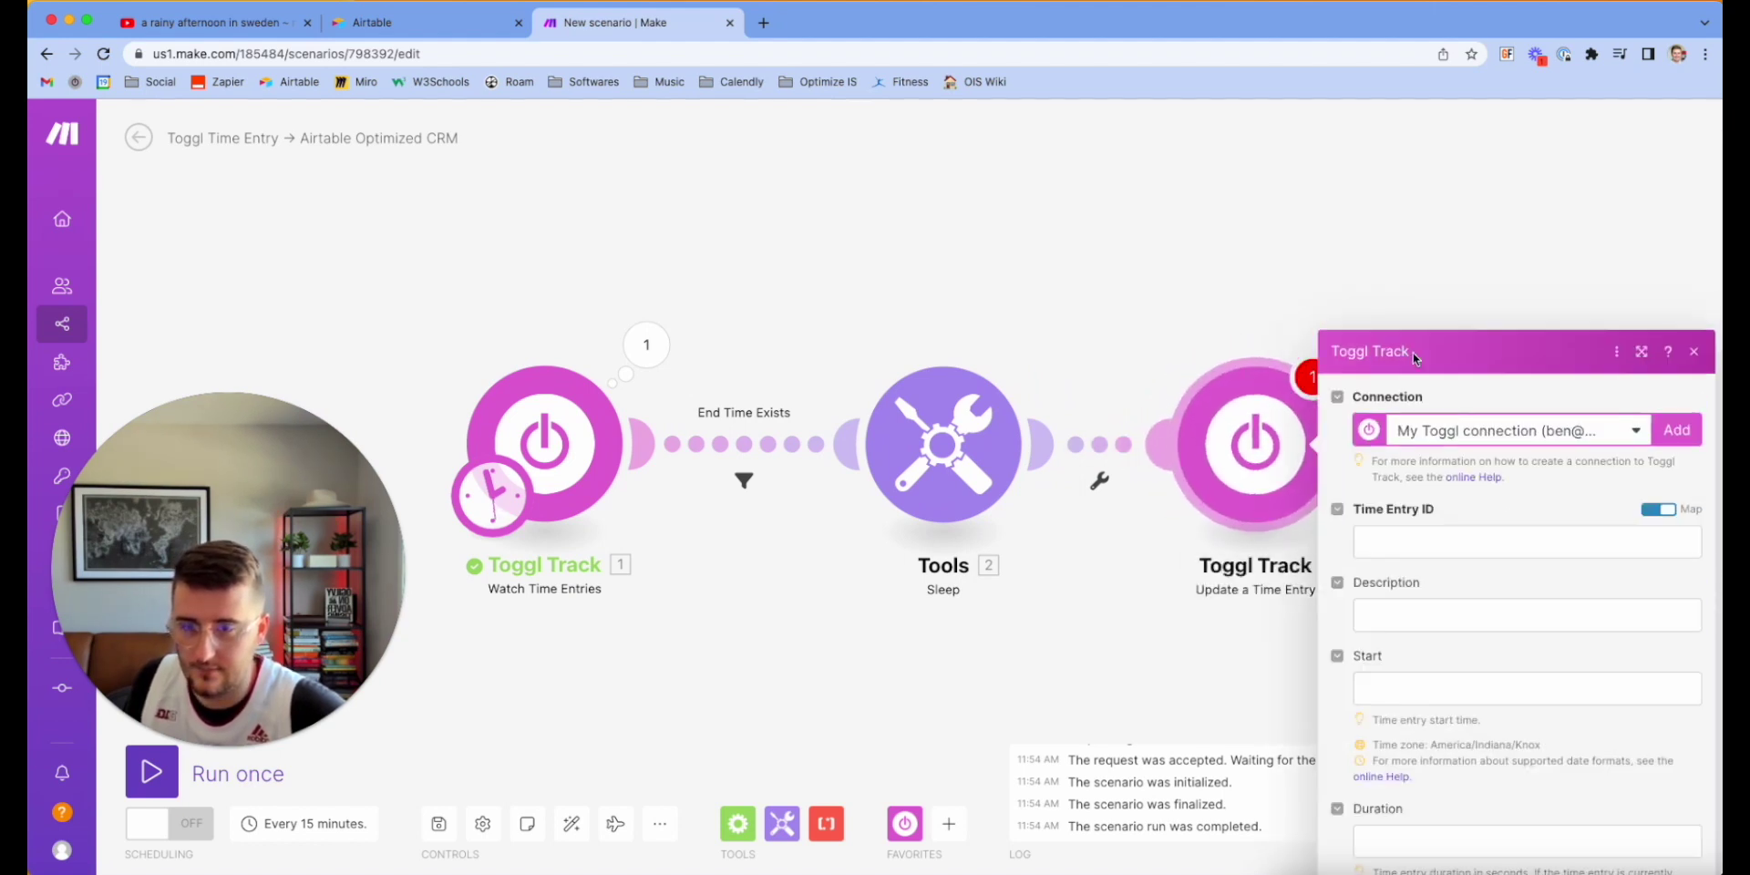
- Map Time Entry ID and Description from Watch Time Entries to the matching fields of the Update a Time Entry module
click(1414, 326)
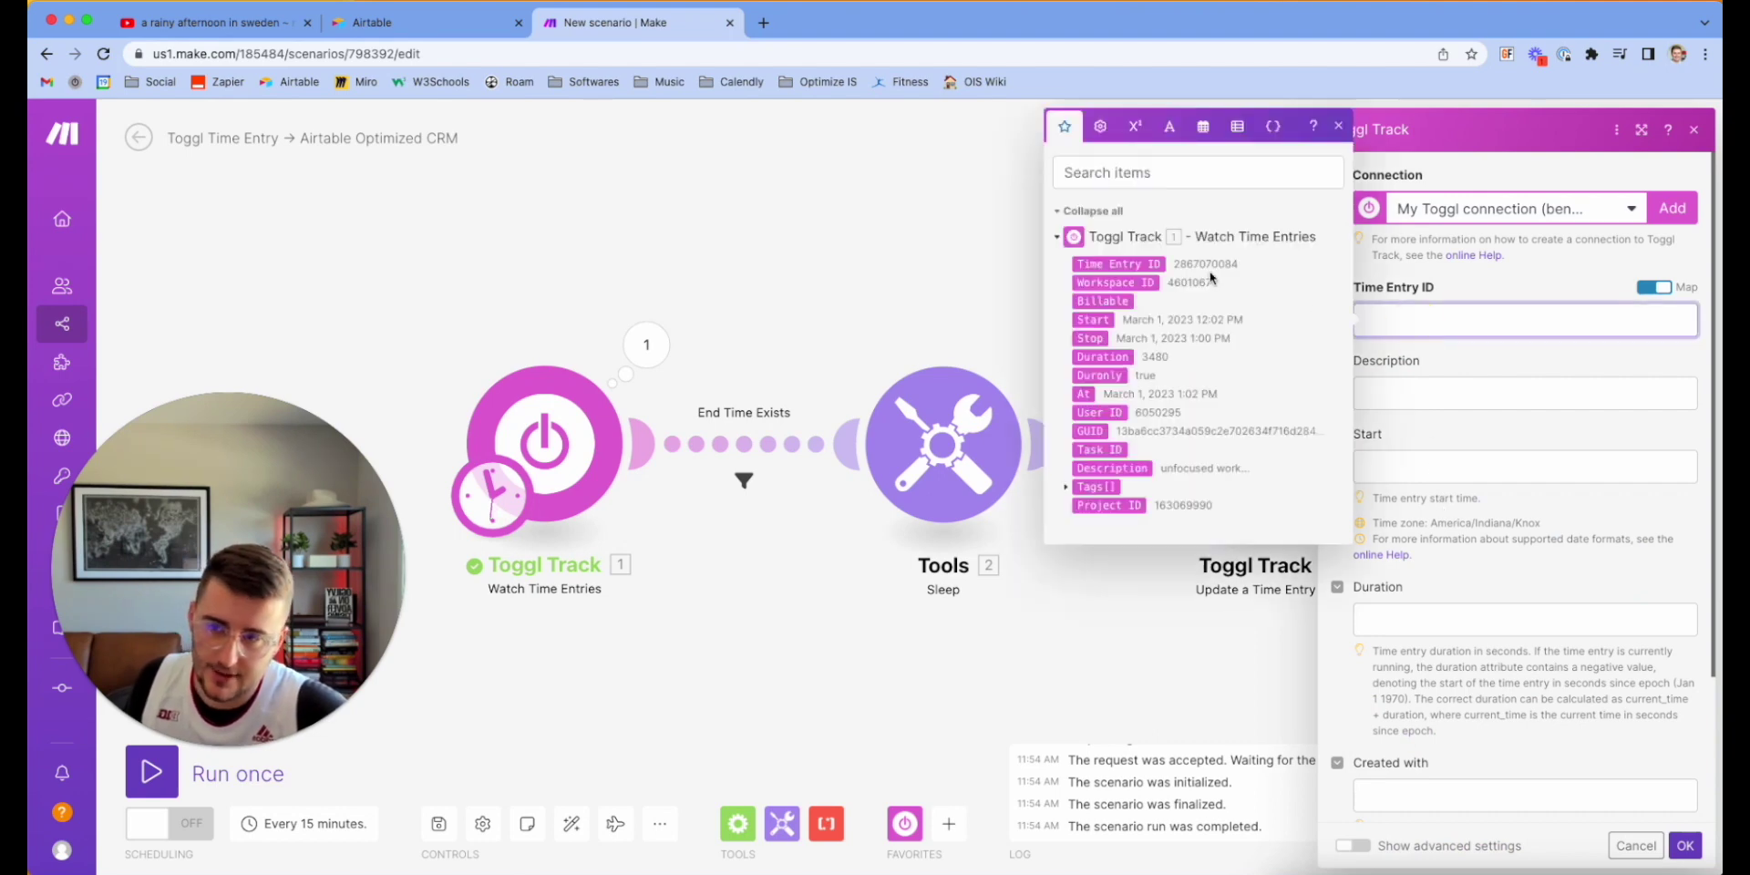
click(1116, 263)
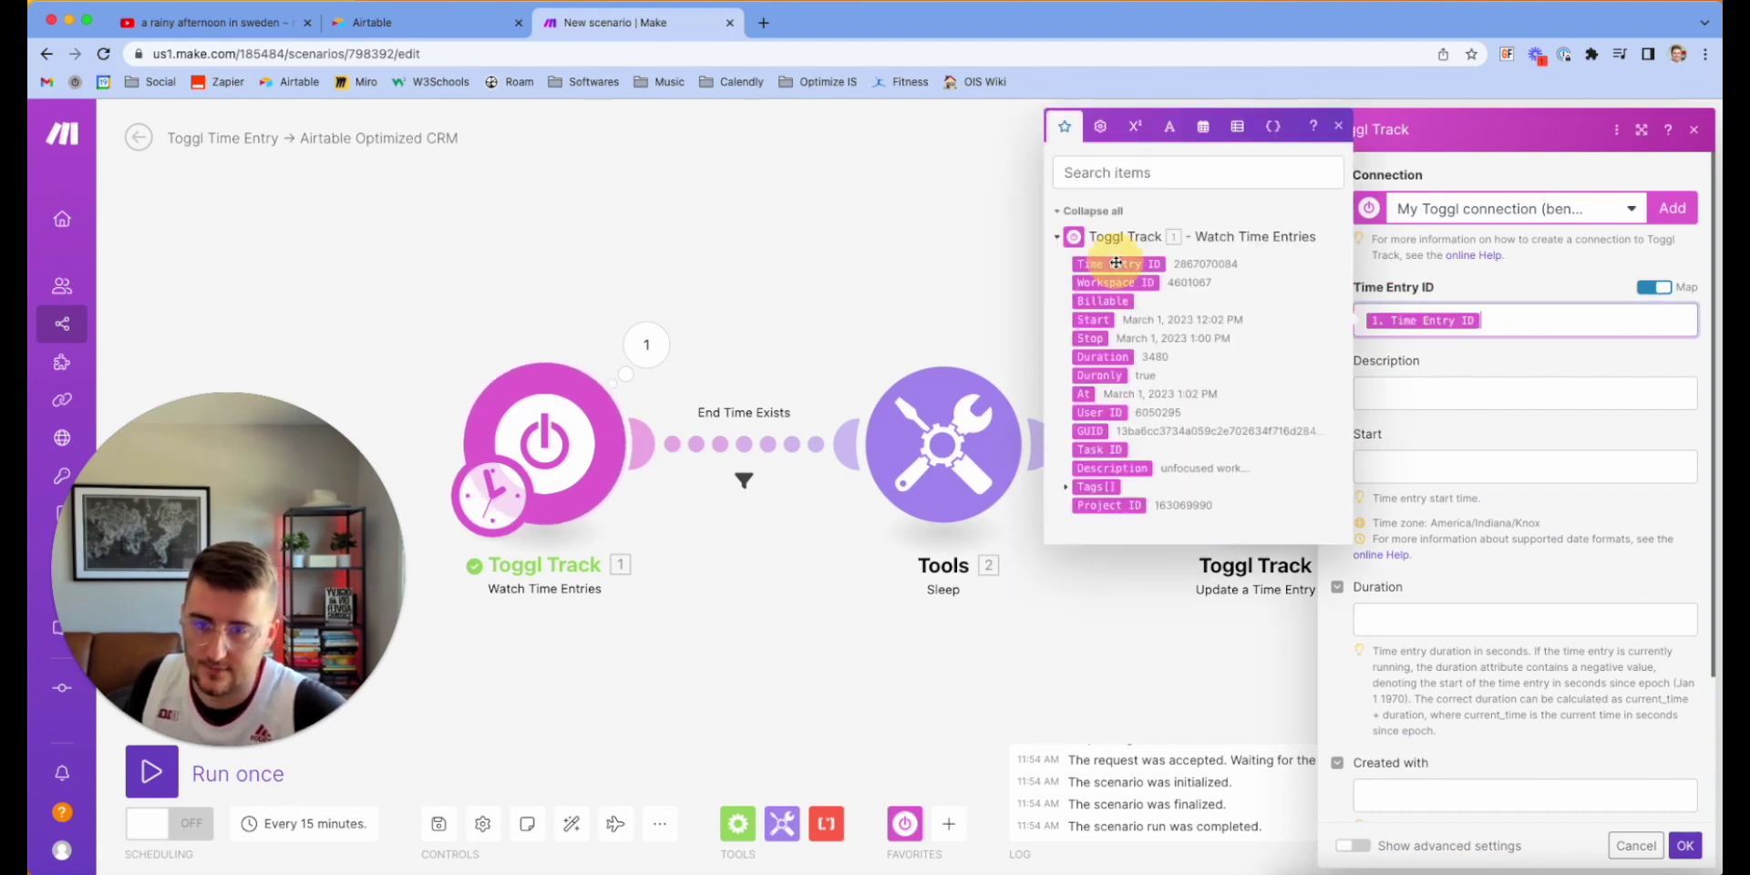
click(1476, 392)
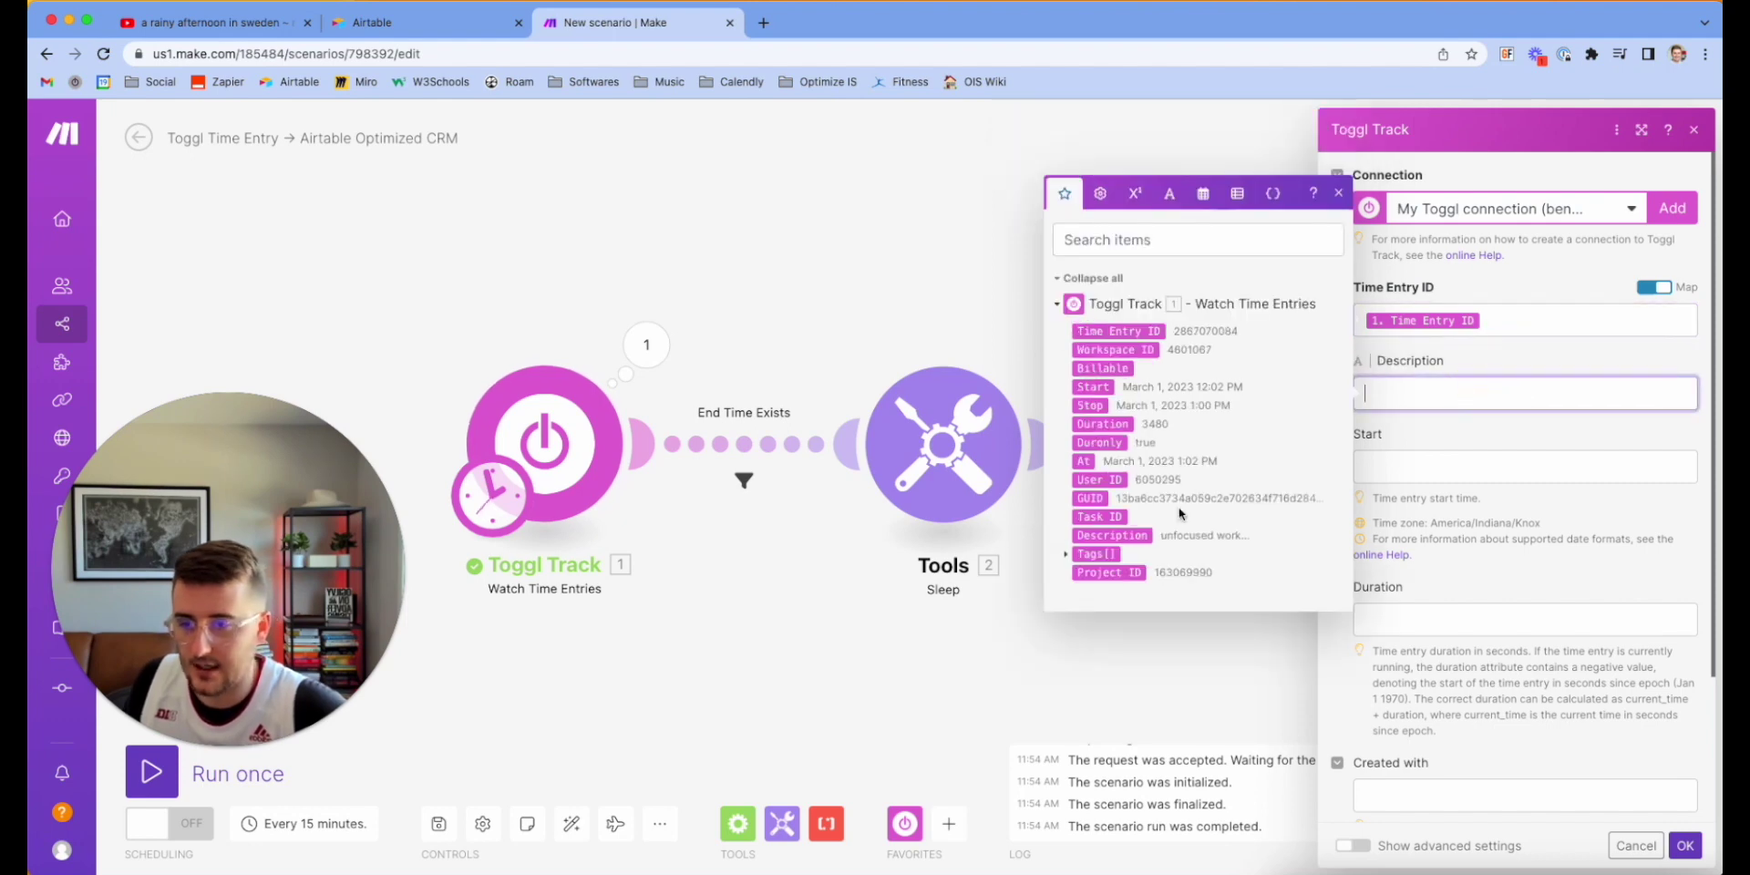
click(1113, 535)
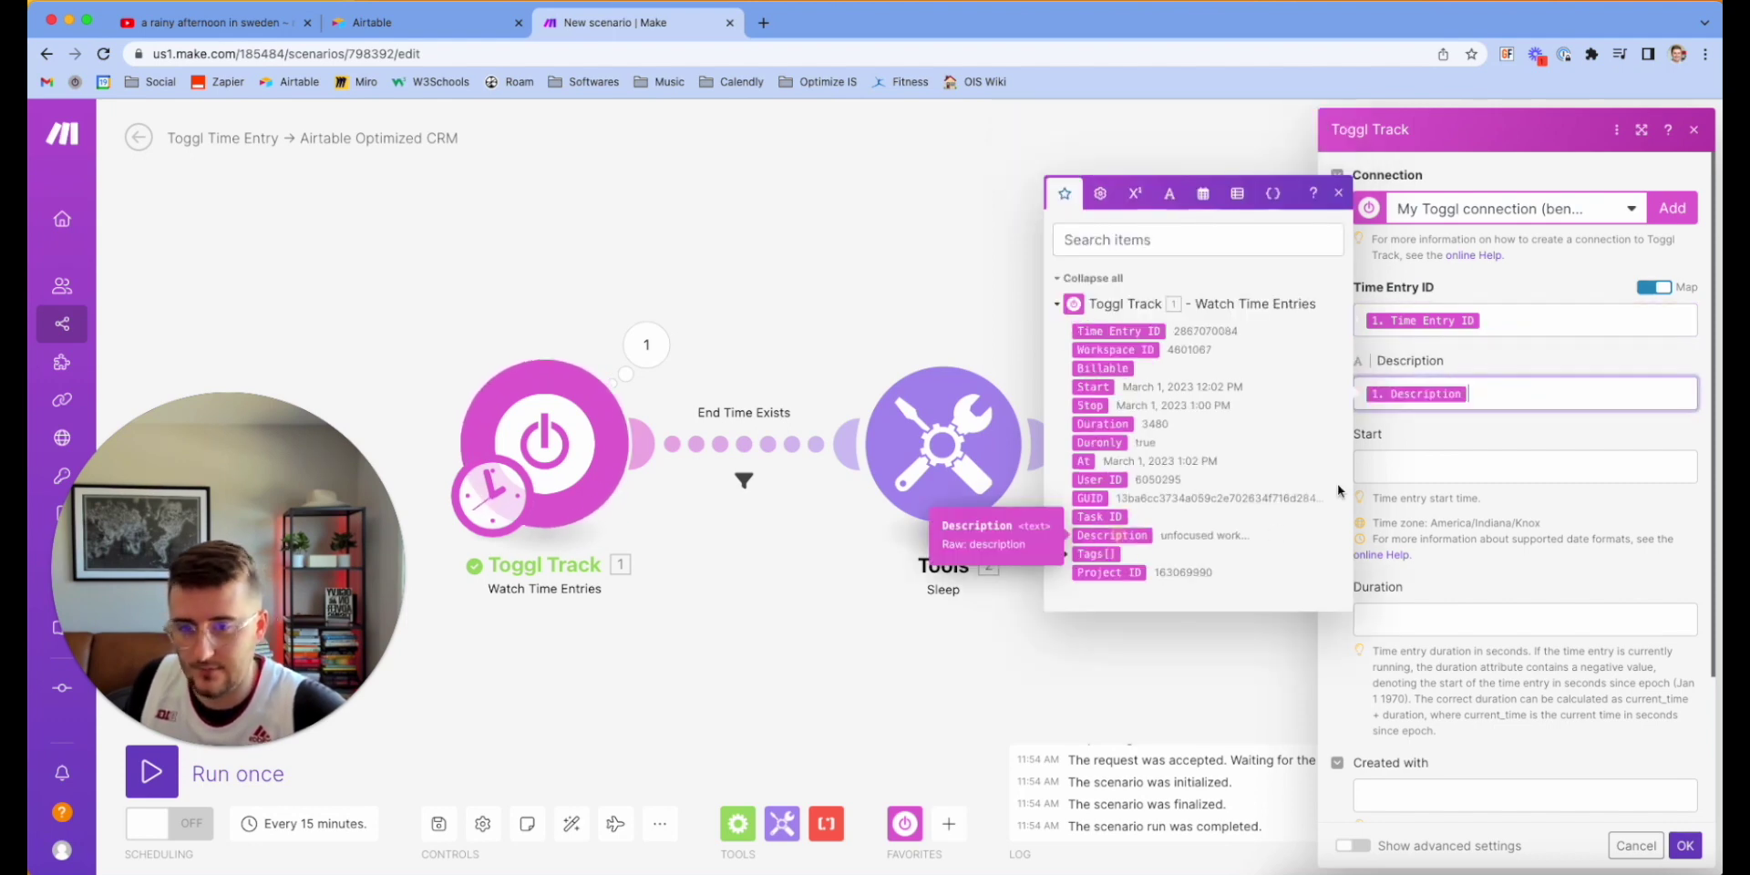
click(1522, 515)
scroll(1520, 547, down, 3)
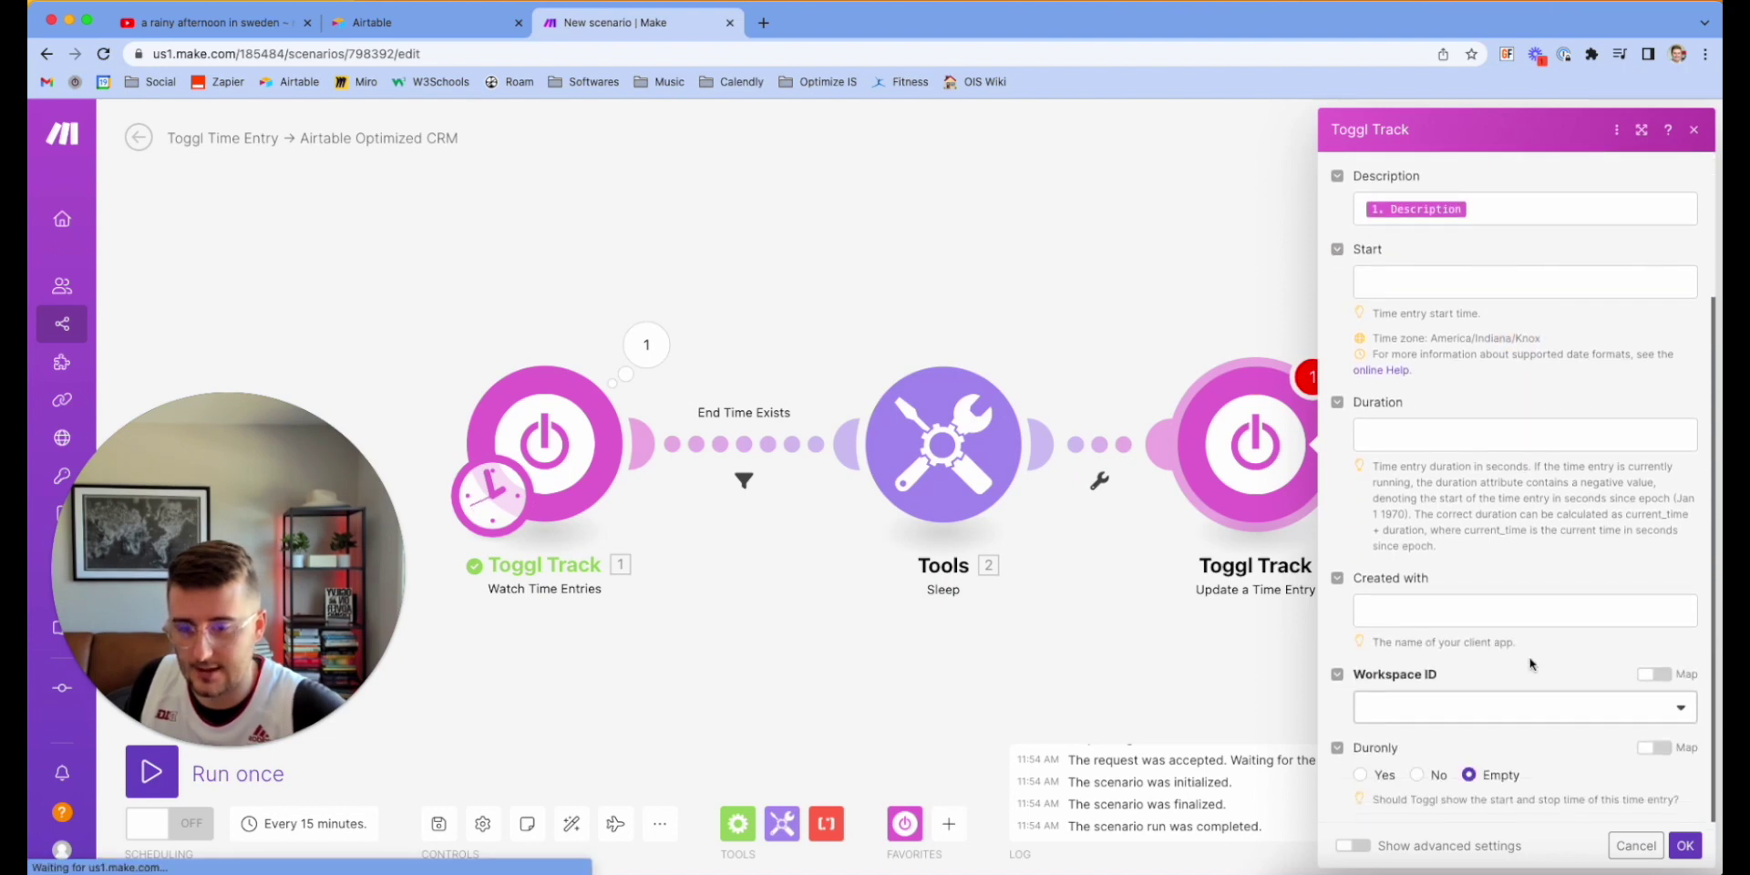
- Set the Workspace ID to Optimize in the Update a Time Entry module and save the module
click(1466, 704)
click(1408, 734)
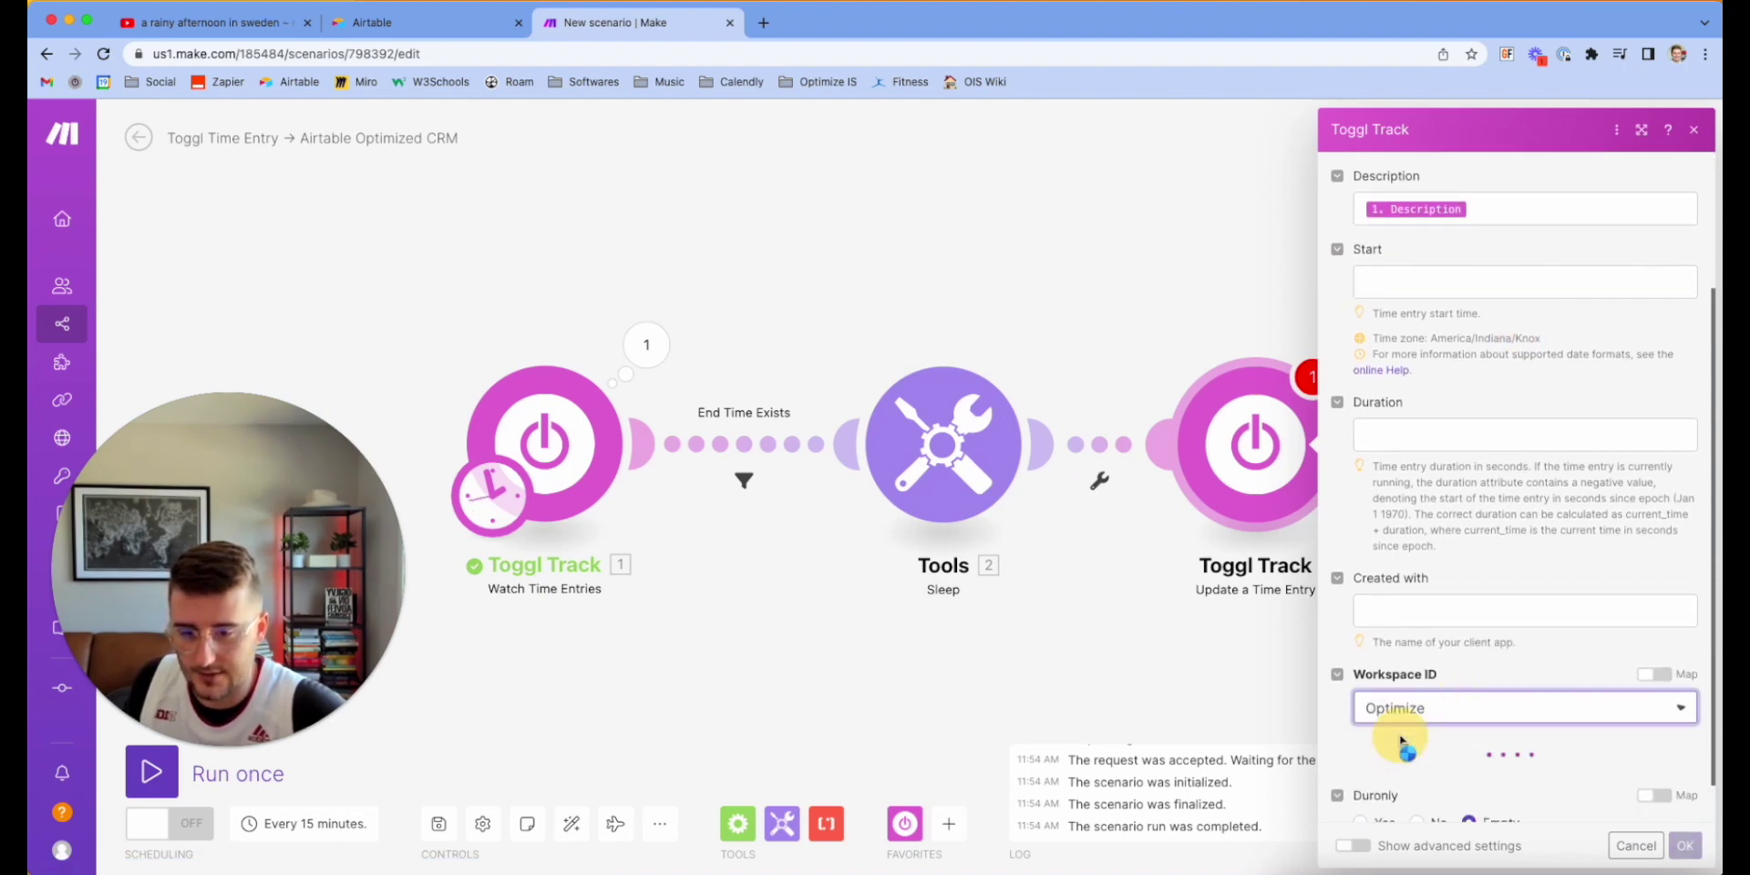
scroll(1358, 743, down, 2)
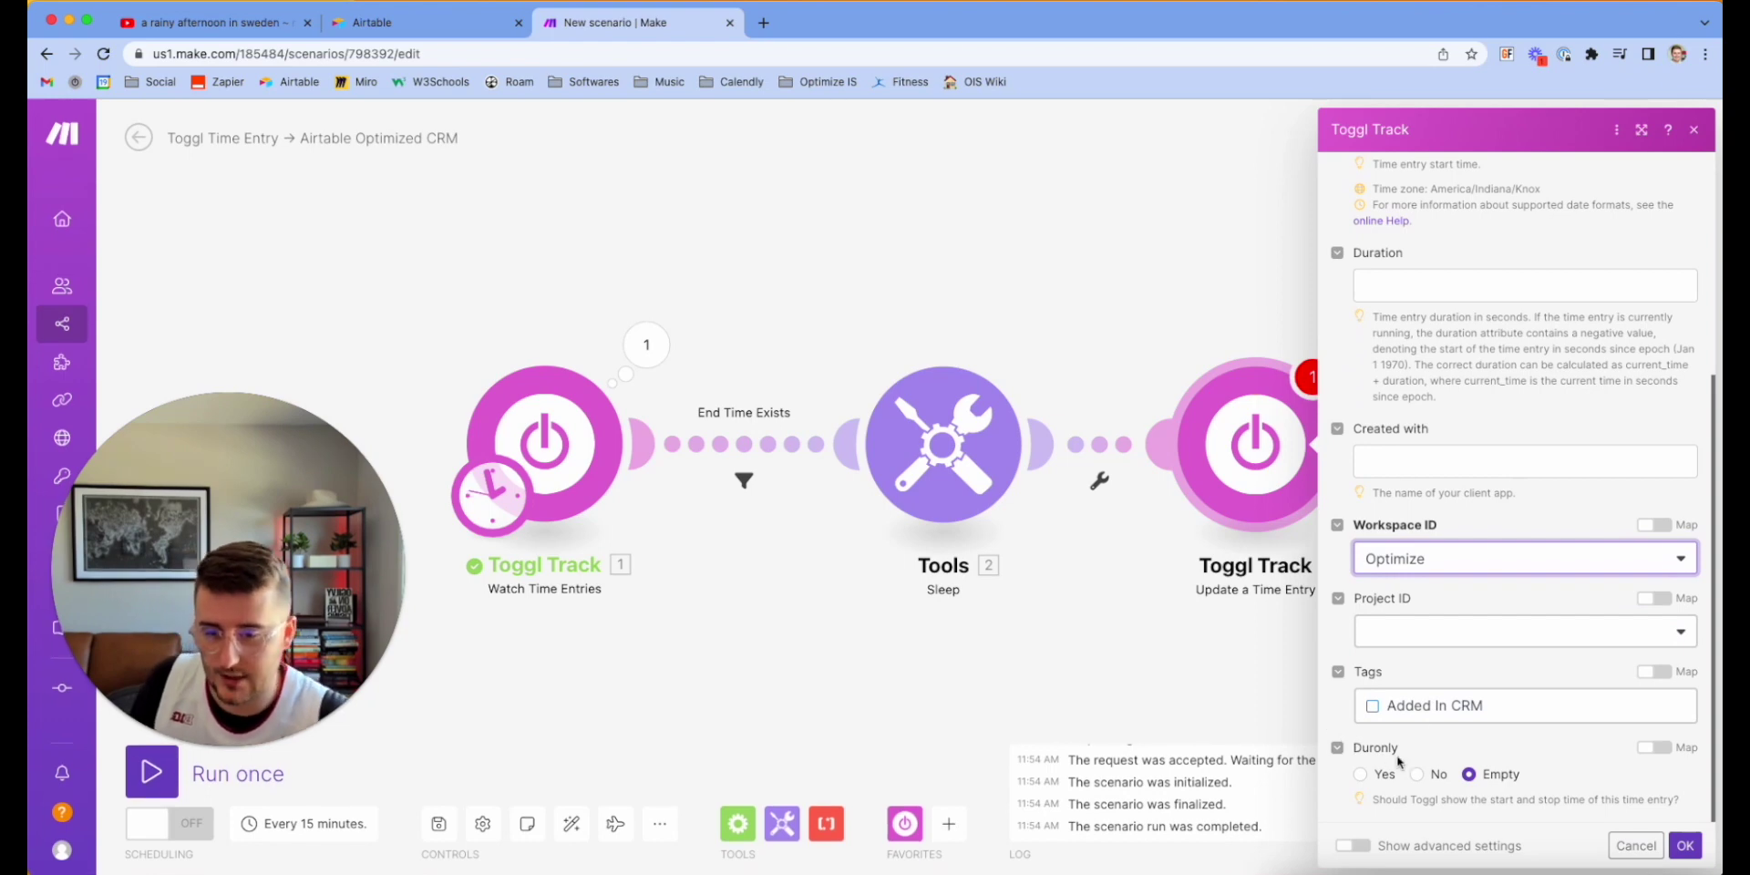
scroll(1399, 760, up, 5)
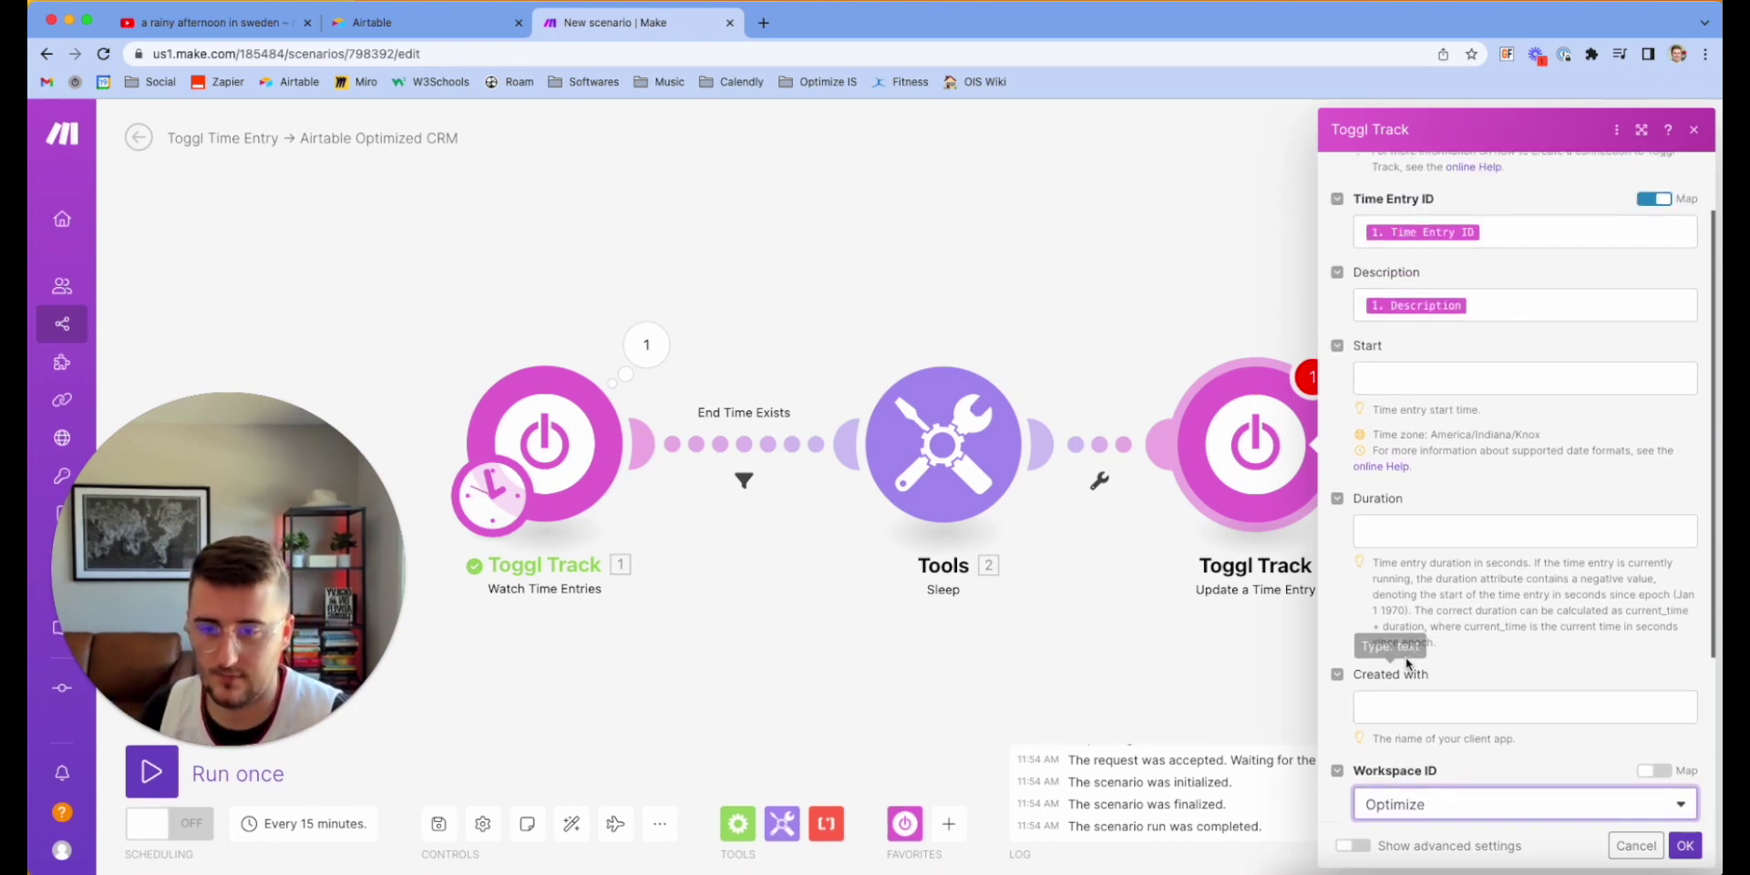
scroll(1406, 656, down, 5)
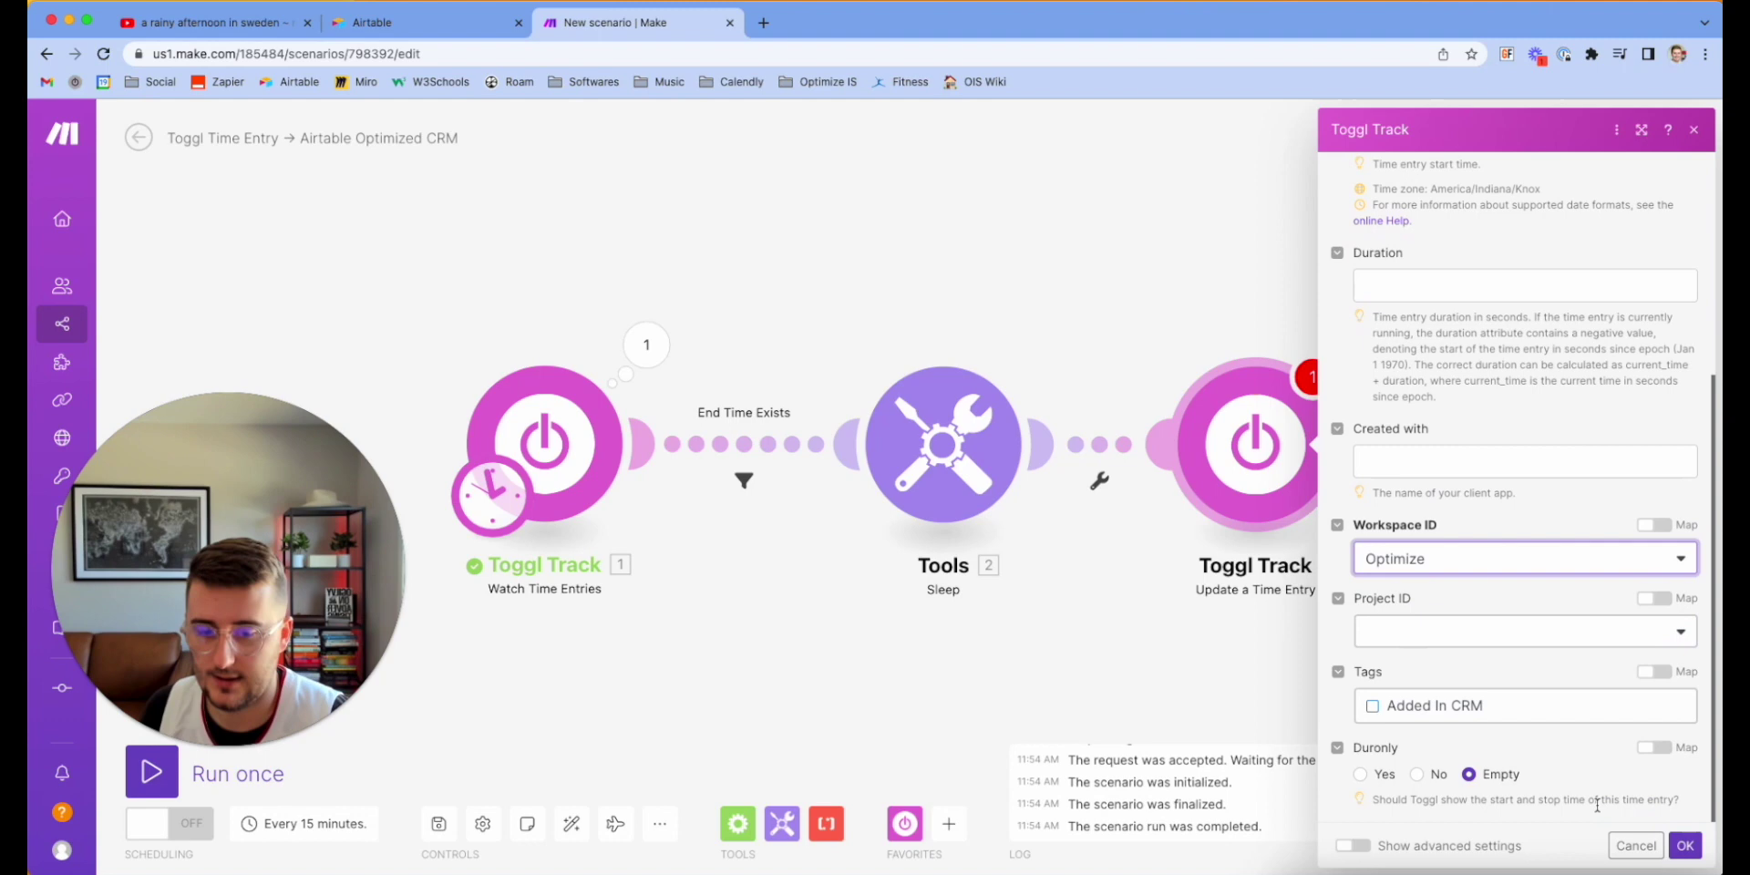
click(1685, 845)
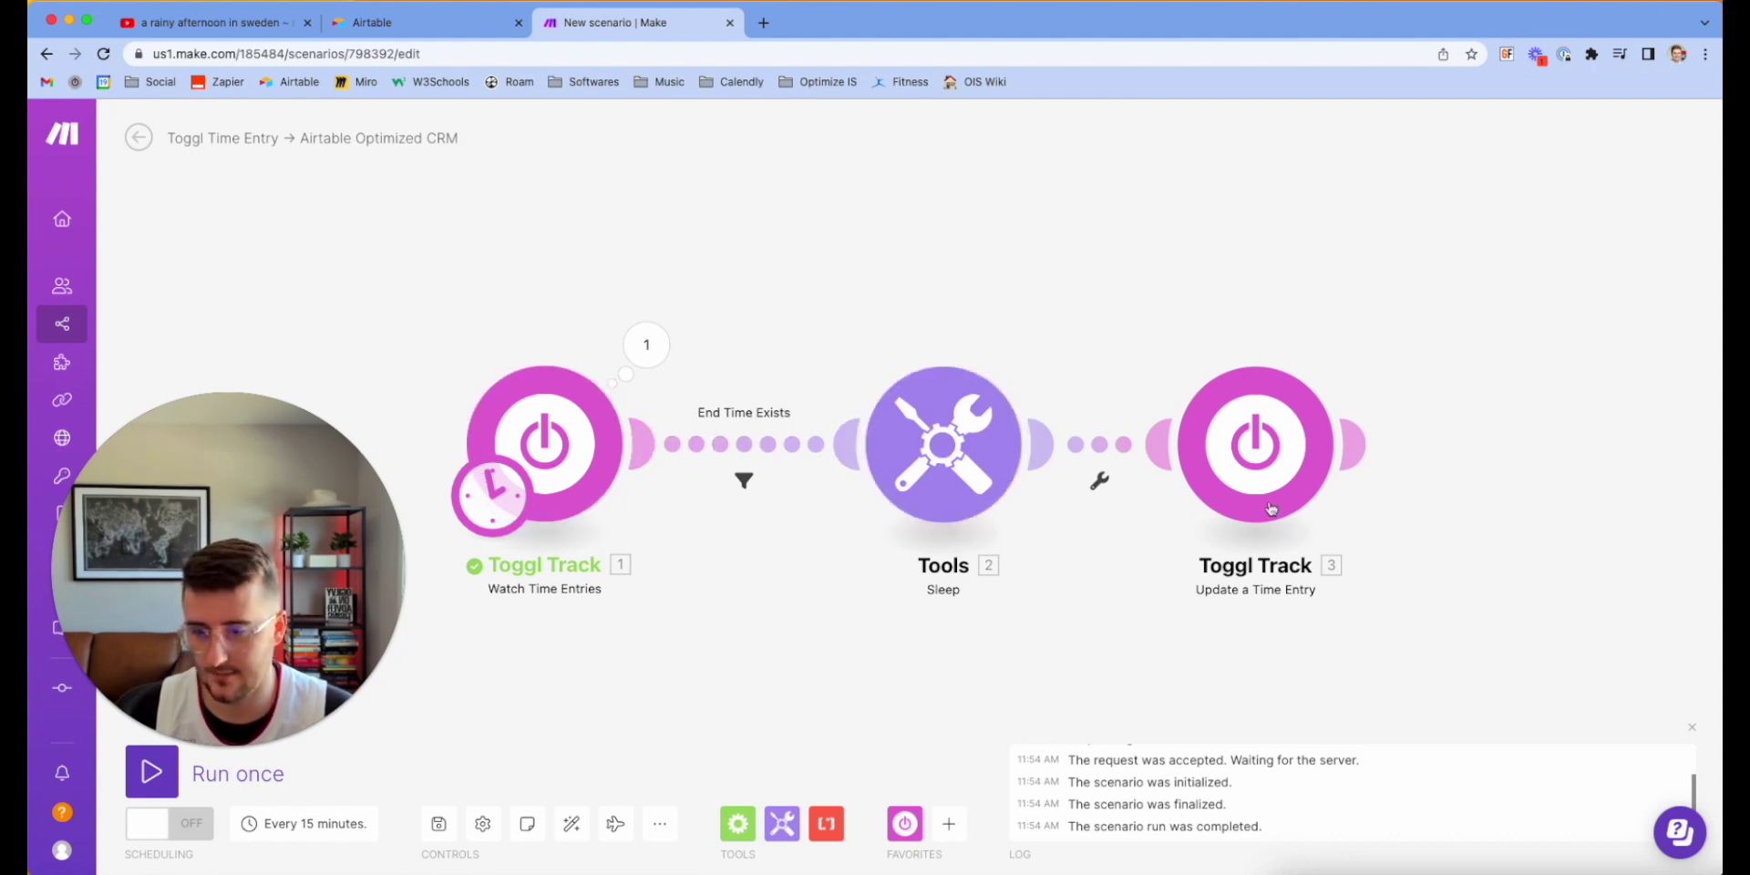
- Start a new module after Toggl Track Update a Time Entry and choose Airtable as its app
drag(1272, 508, 1033, 501)
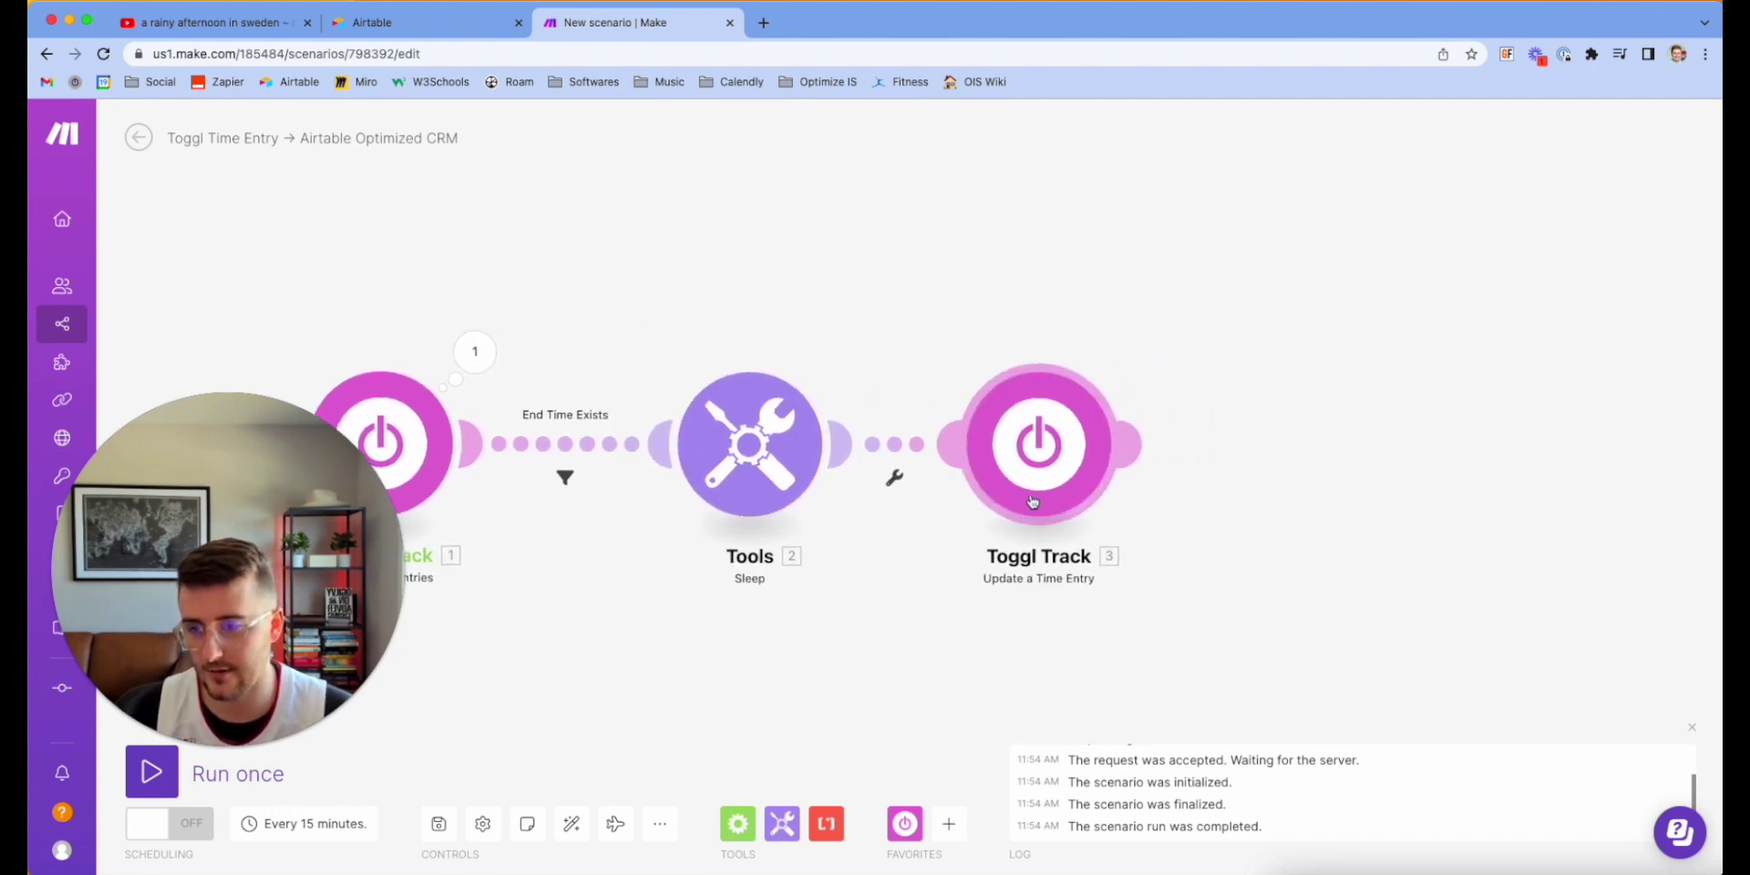
click(1129, 446)
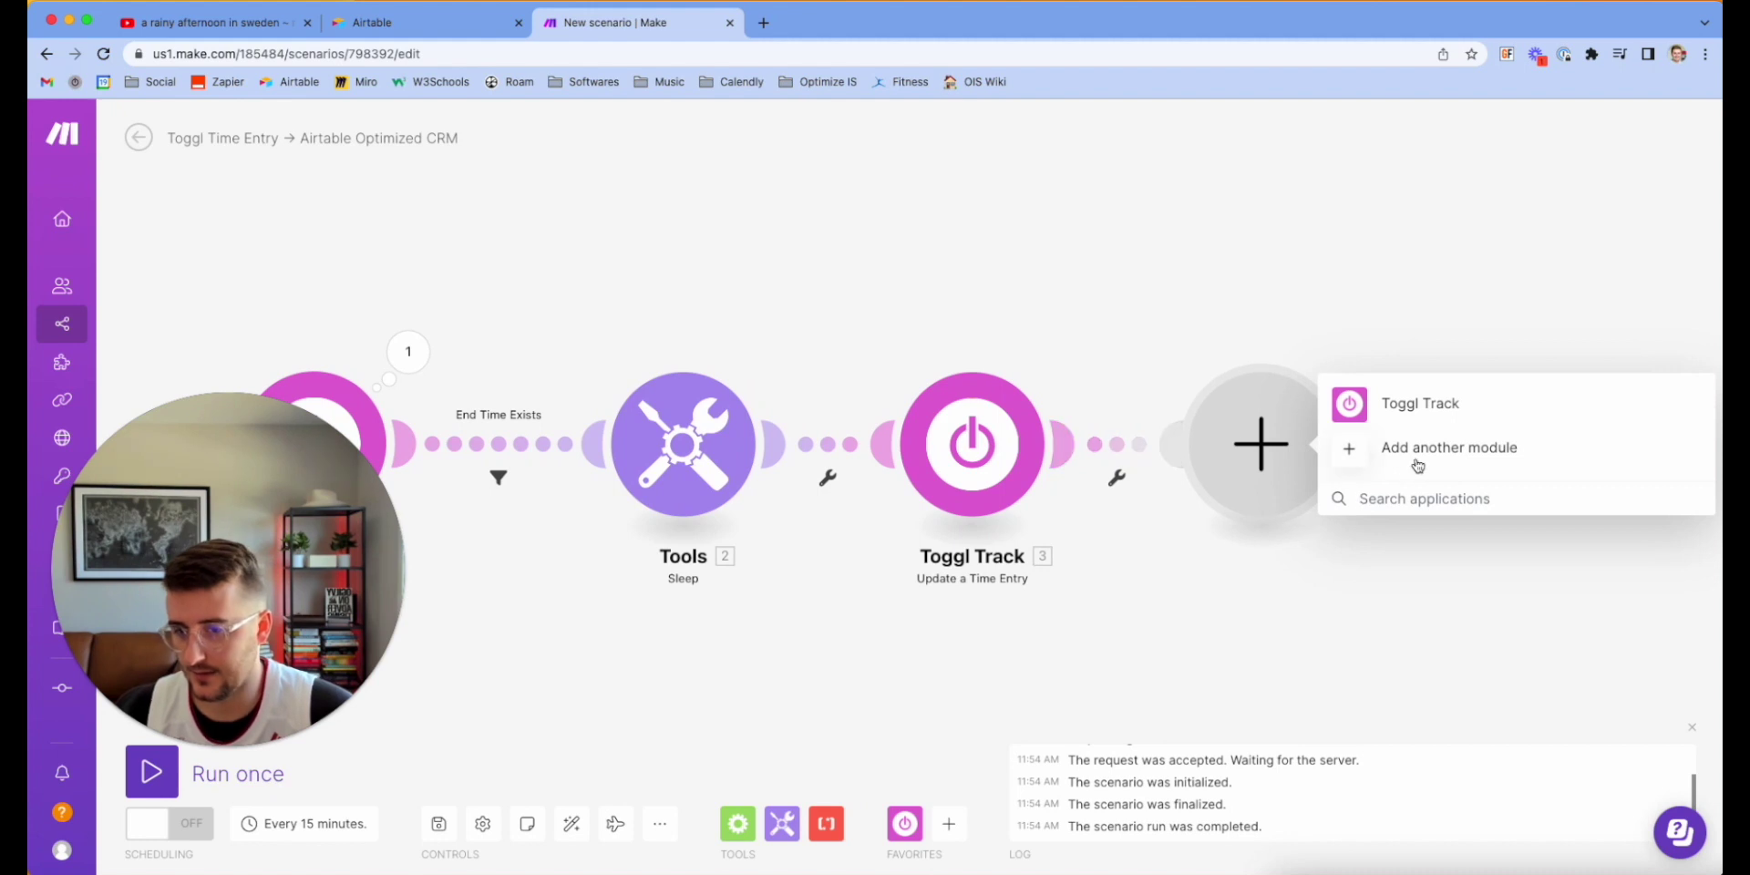
click(1418, 466)
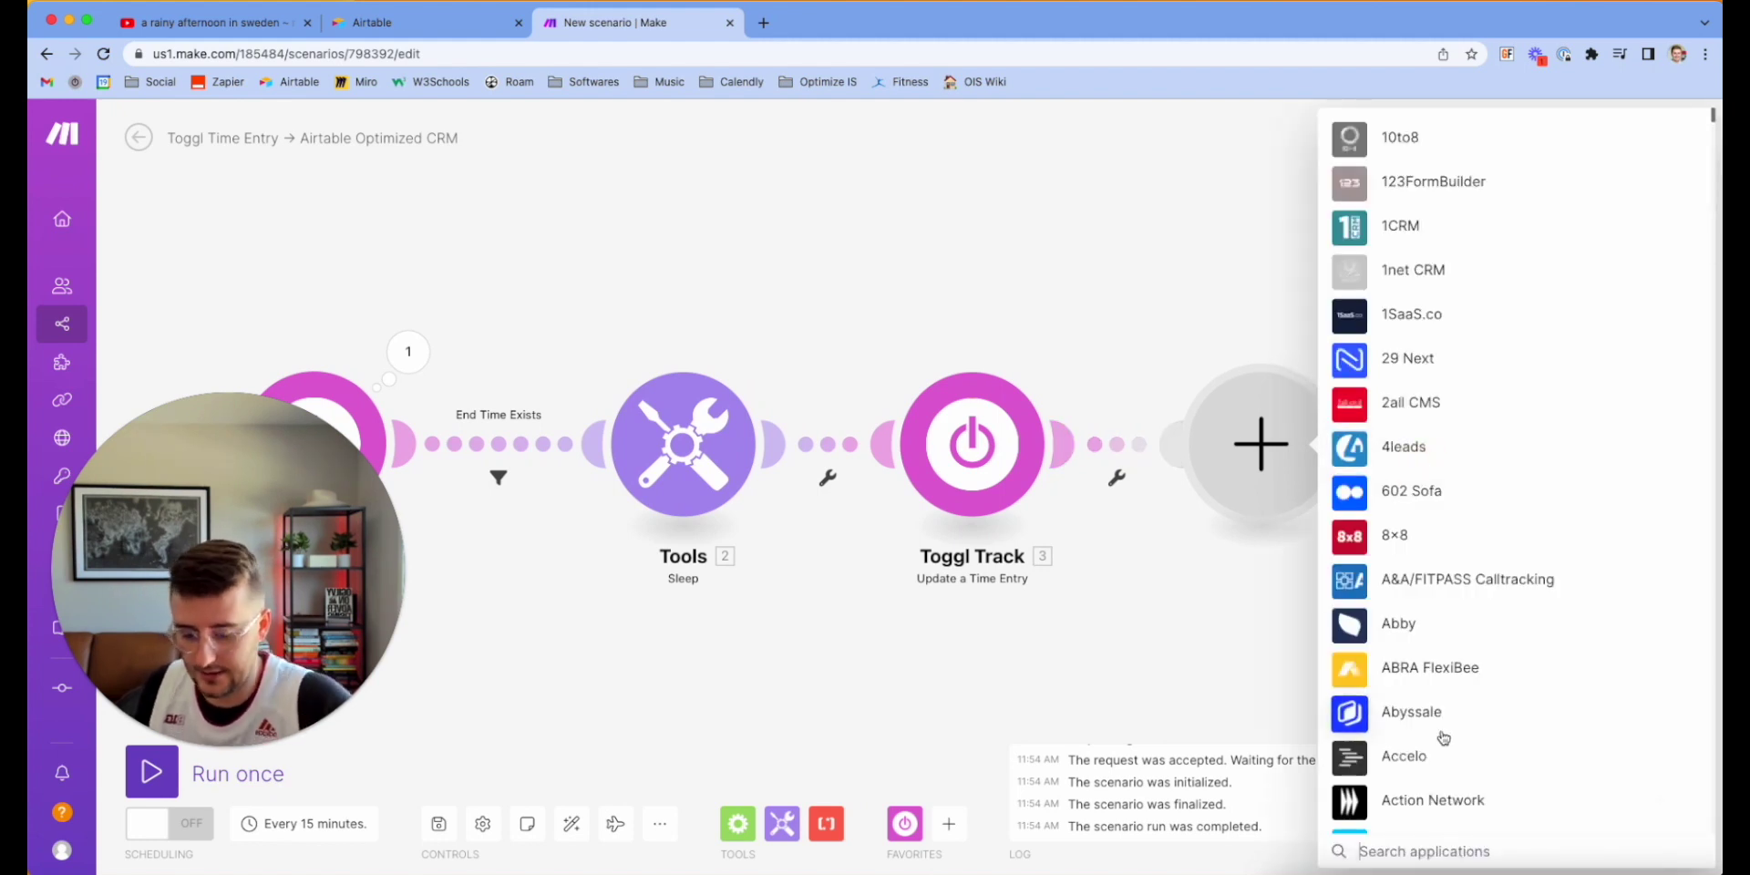
text(airtable)
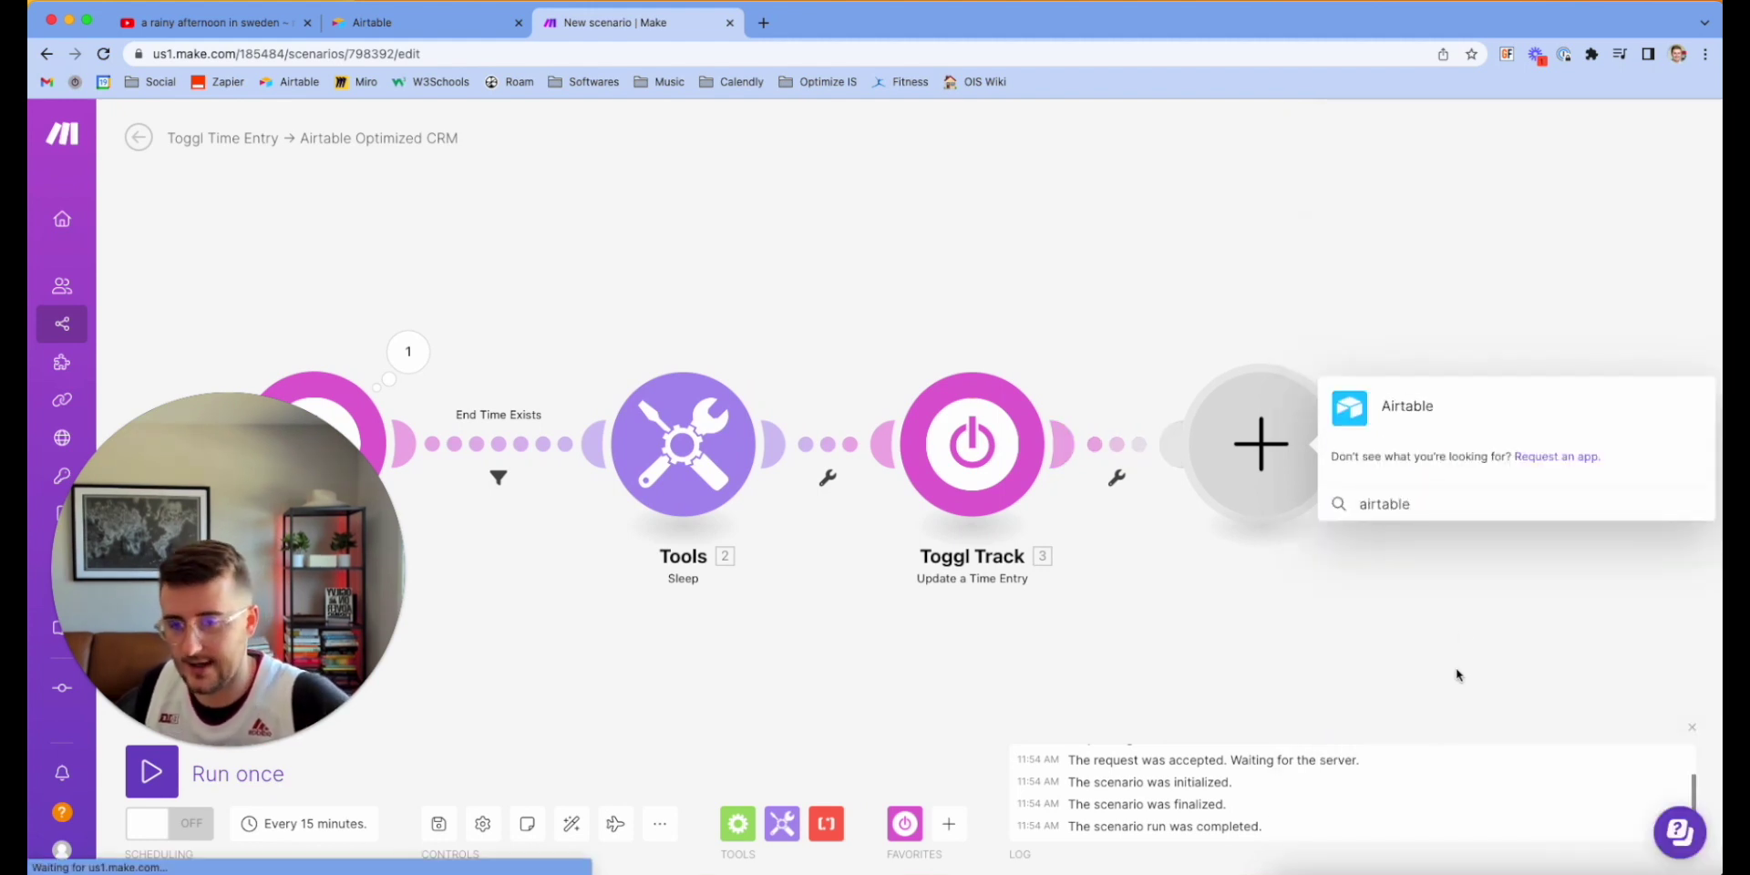
click(1394, 406)
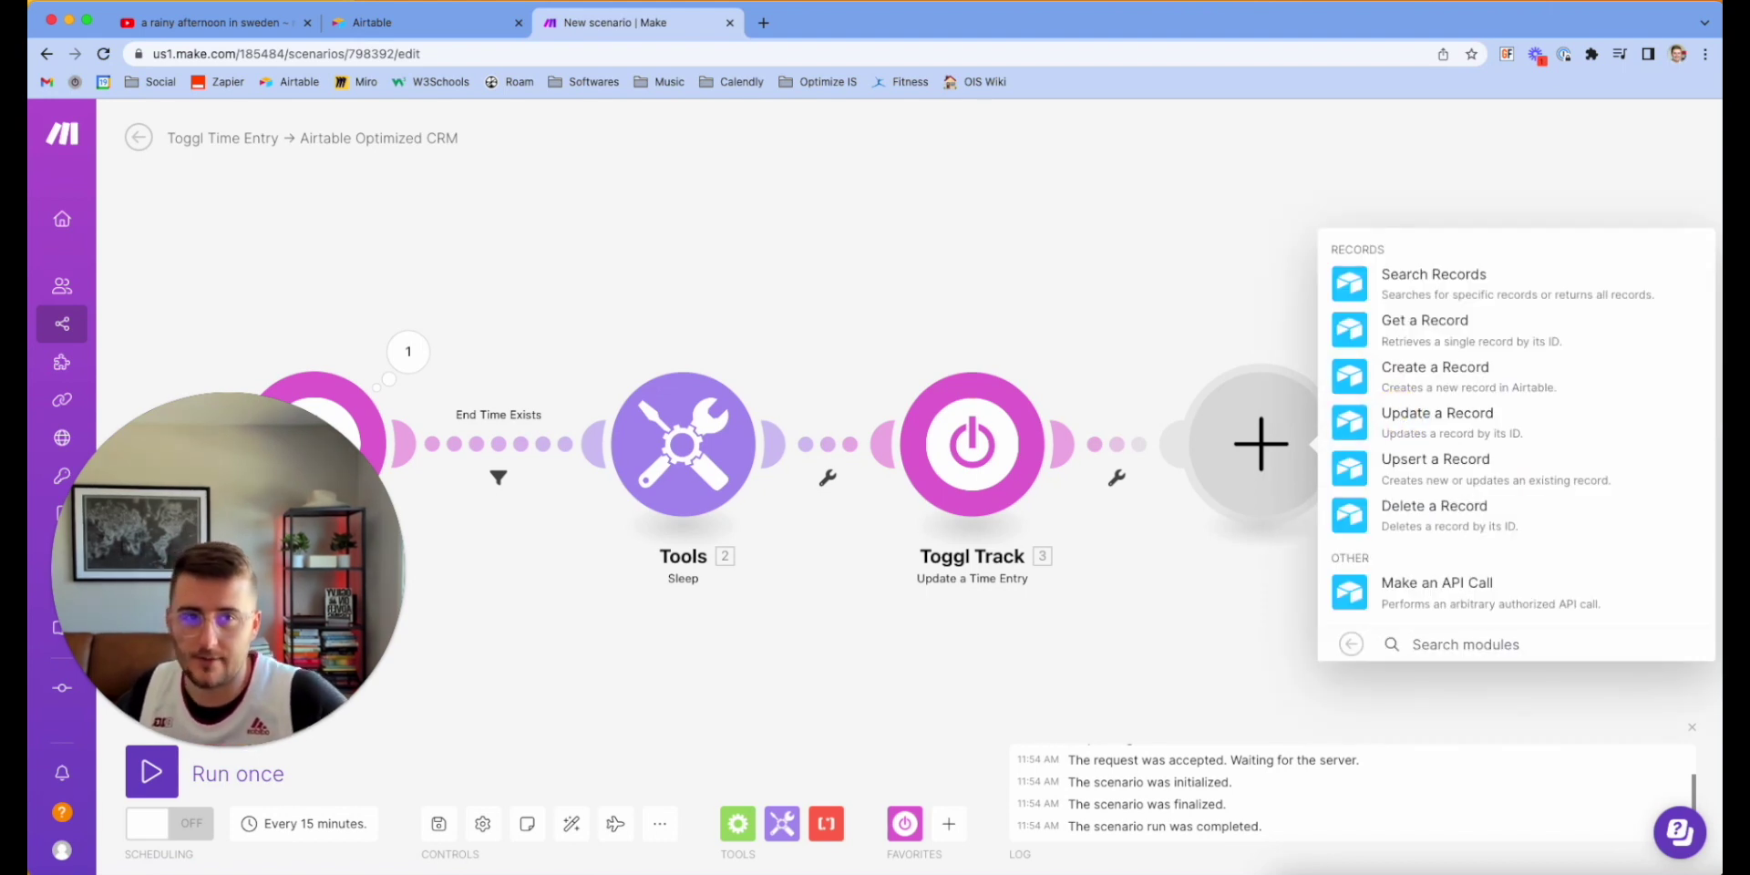
- Switch to Airtable, check the Companies link field's settings in the Toggl table without changing them, and return to Make
key(super+Tab)
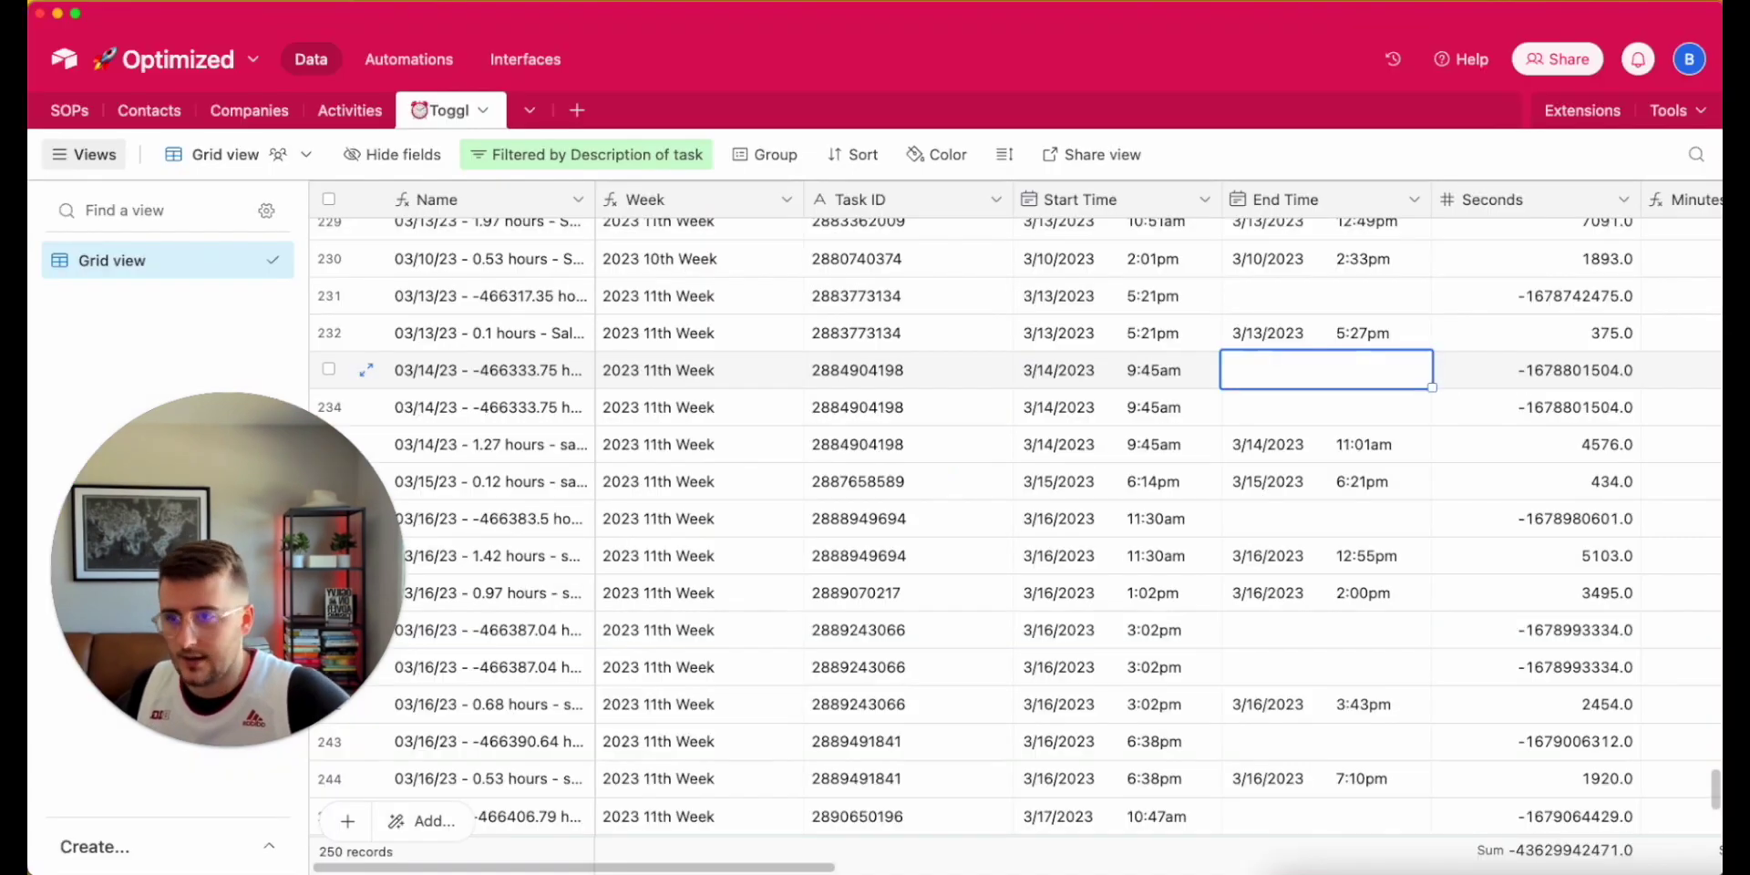
scroll(954, 430, right, 15)
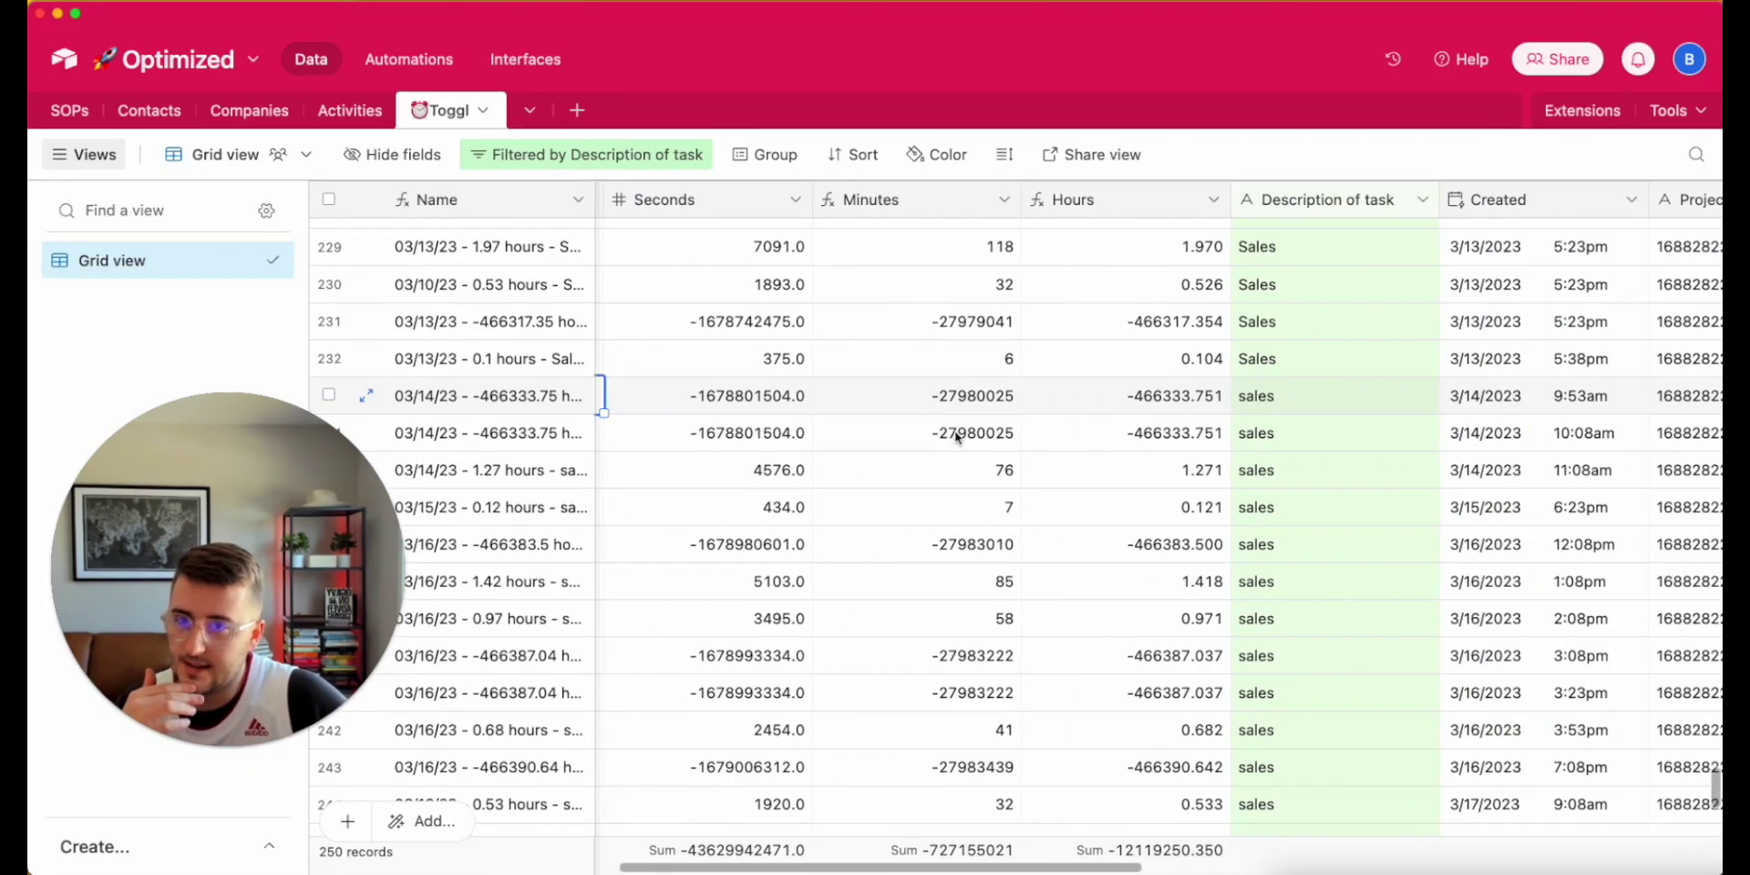
click(1315, 195)
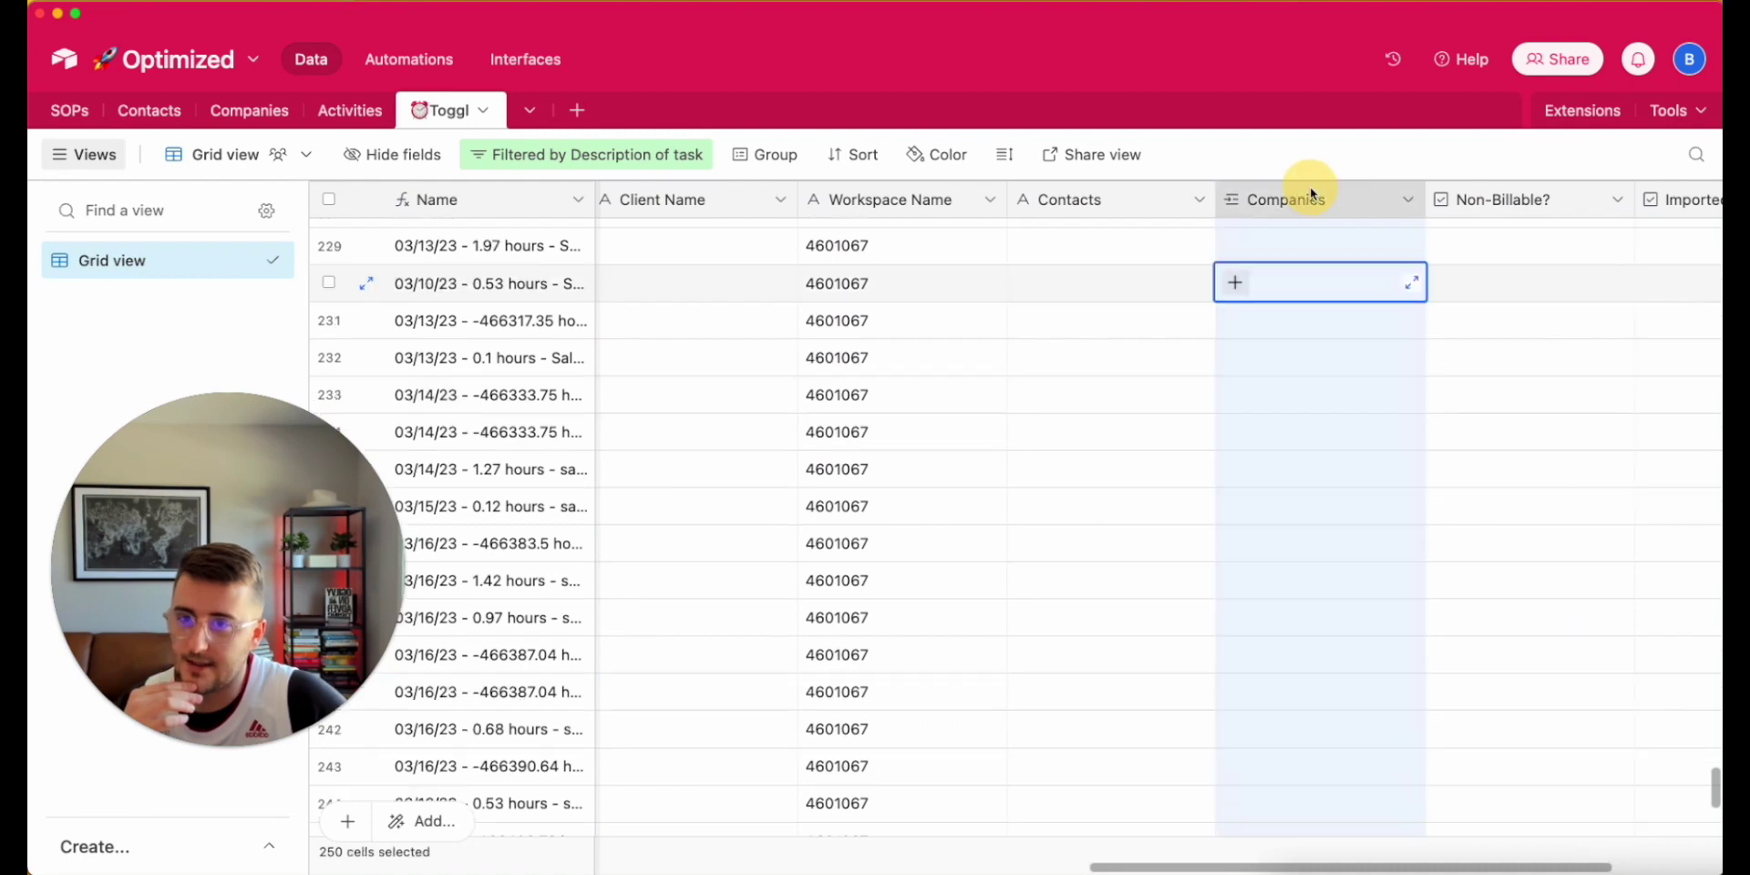
double_click(1309, 193)
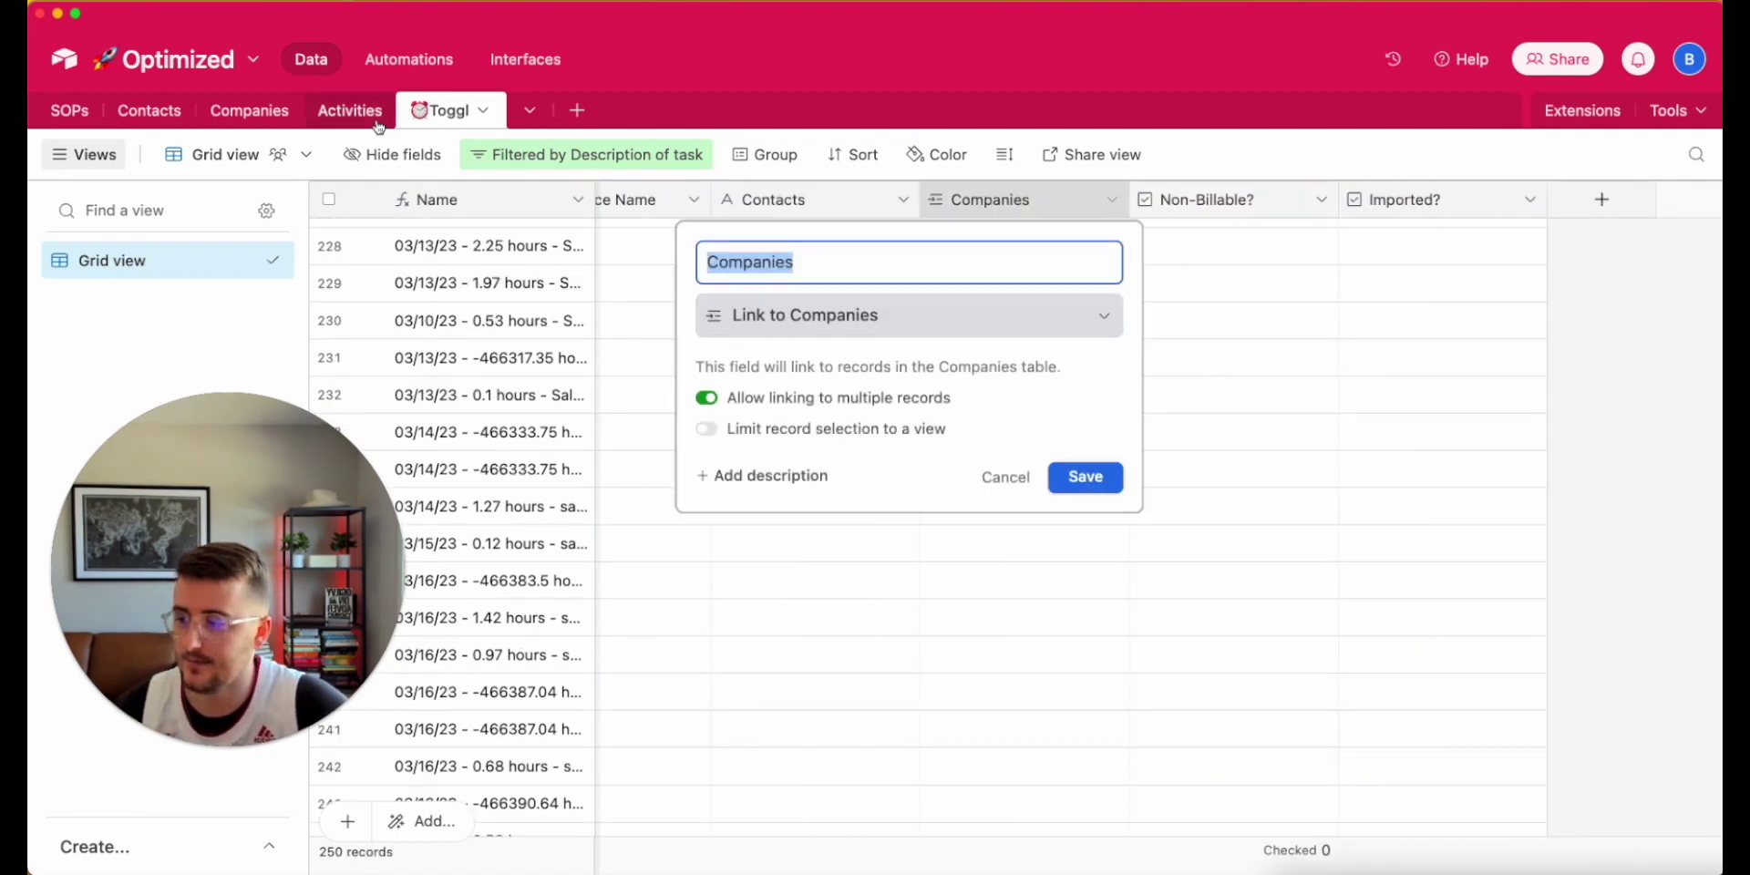
key(Escape)
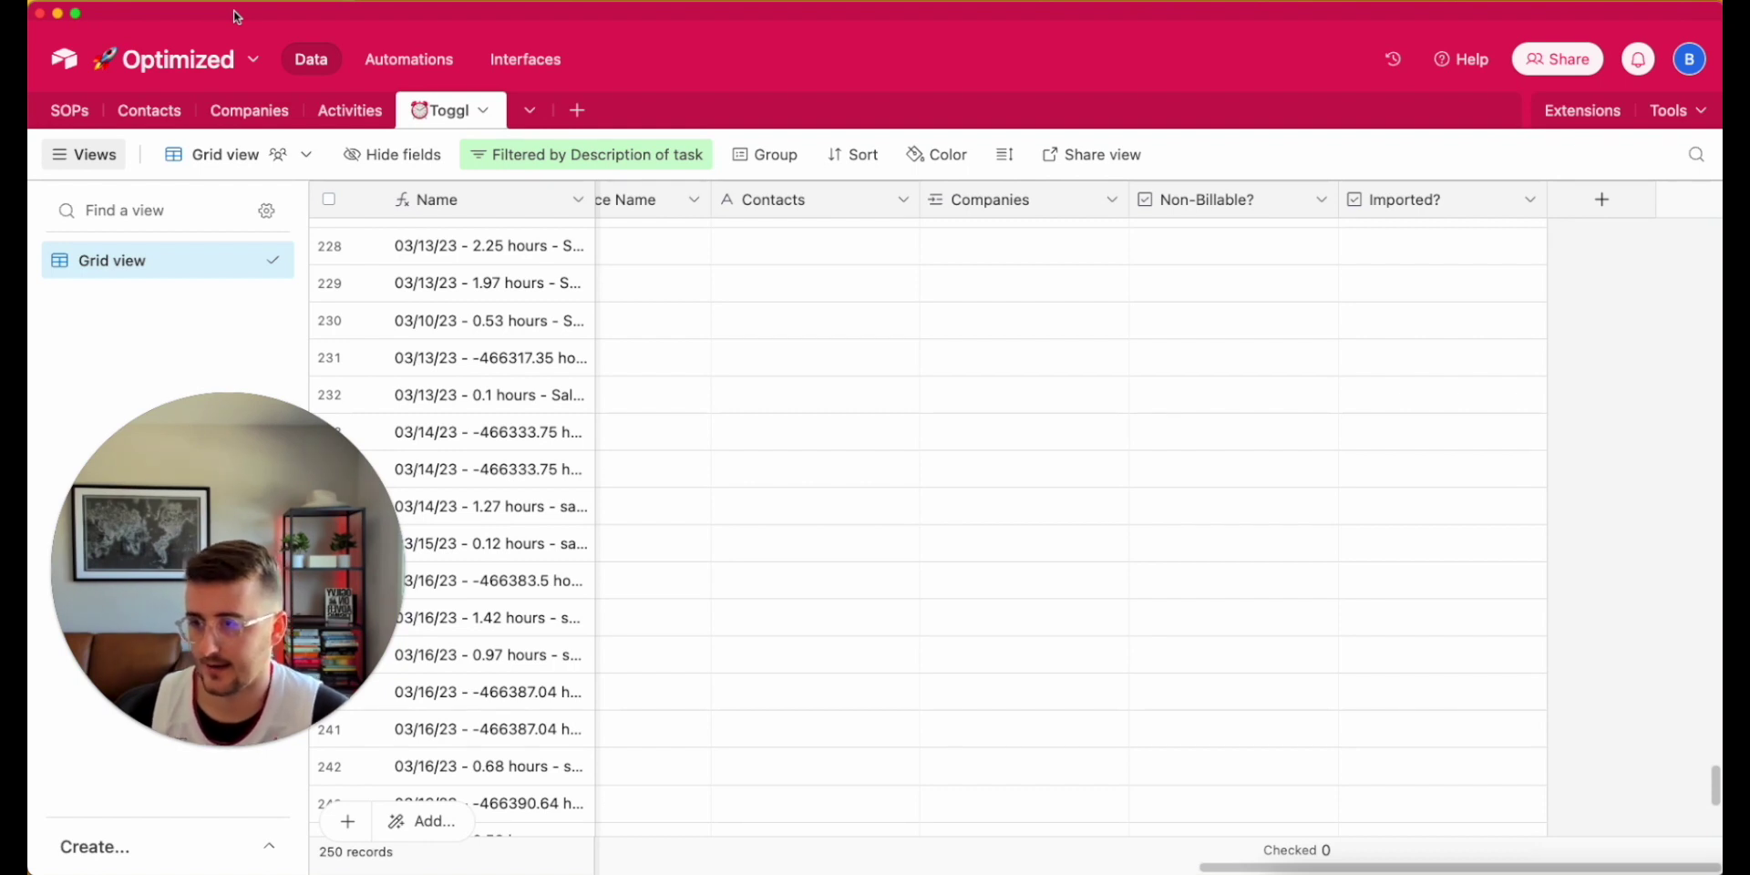
key(super+Tab)
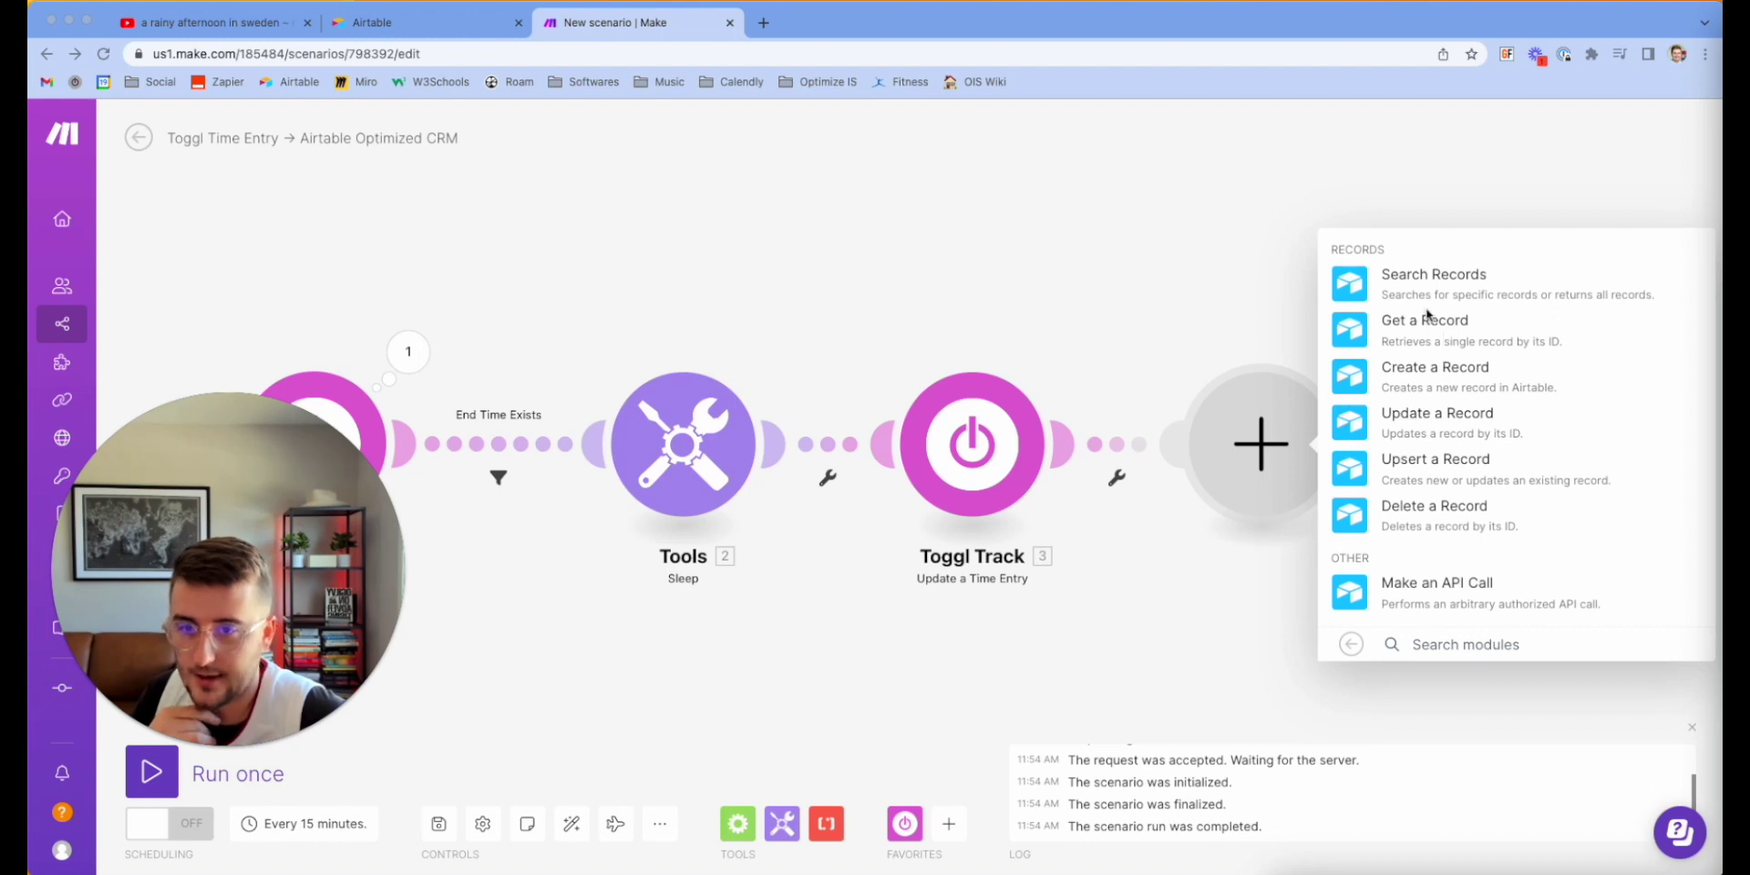
- Add an Airtable Search Records module and set its table to Companies
click(1430, 278)
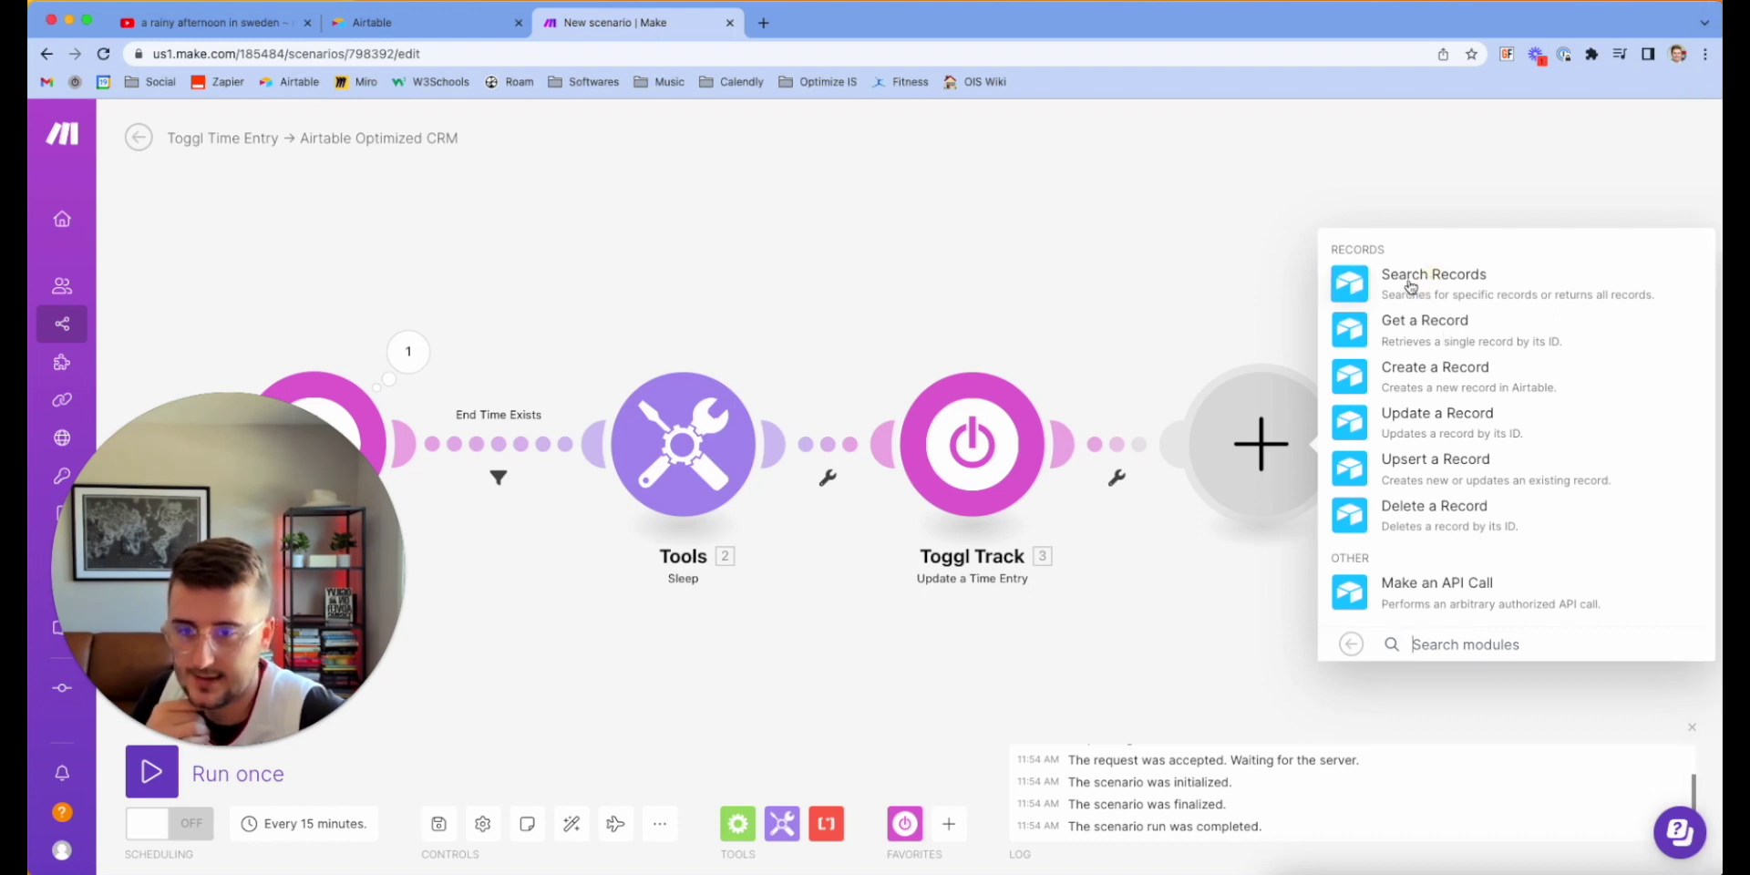
click(1410, 285)
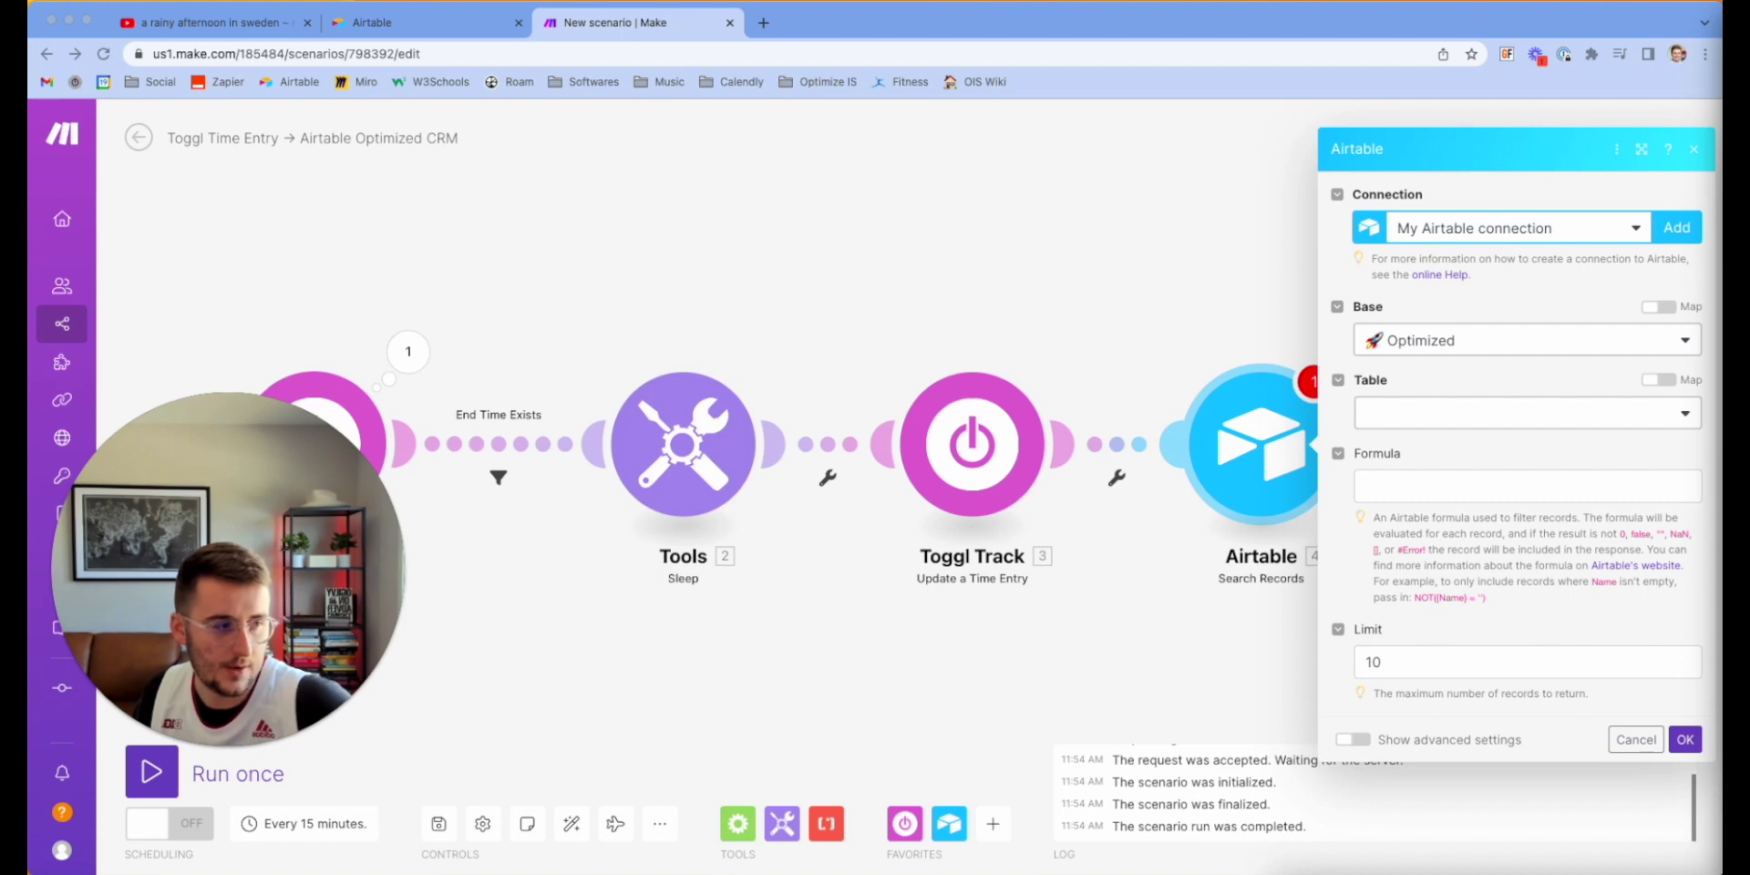
click(1525, 421)
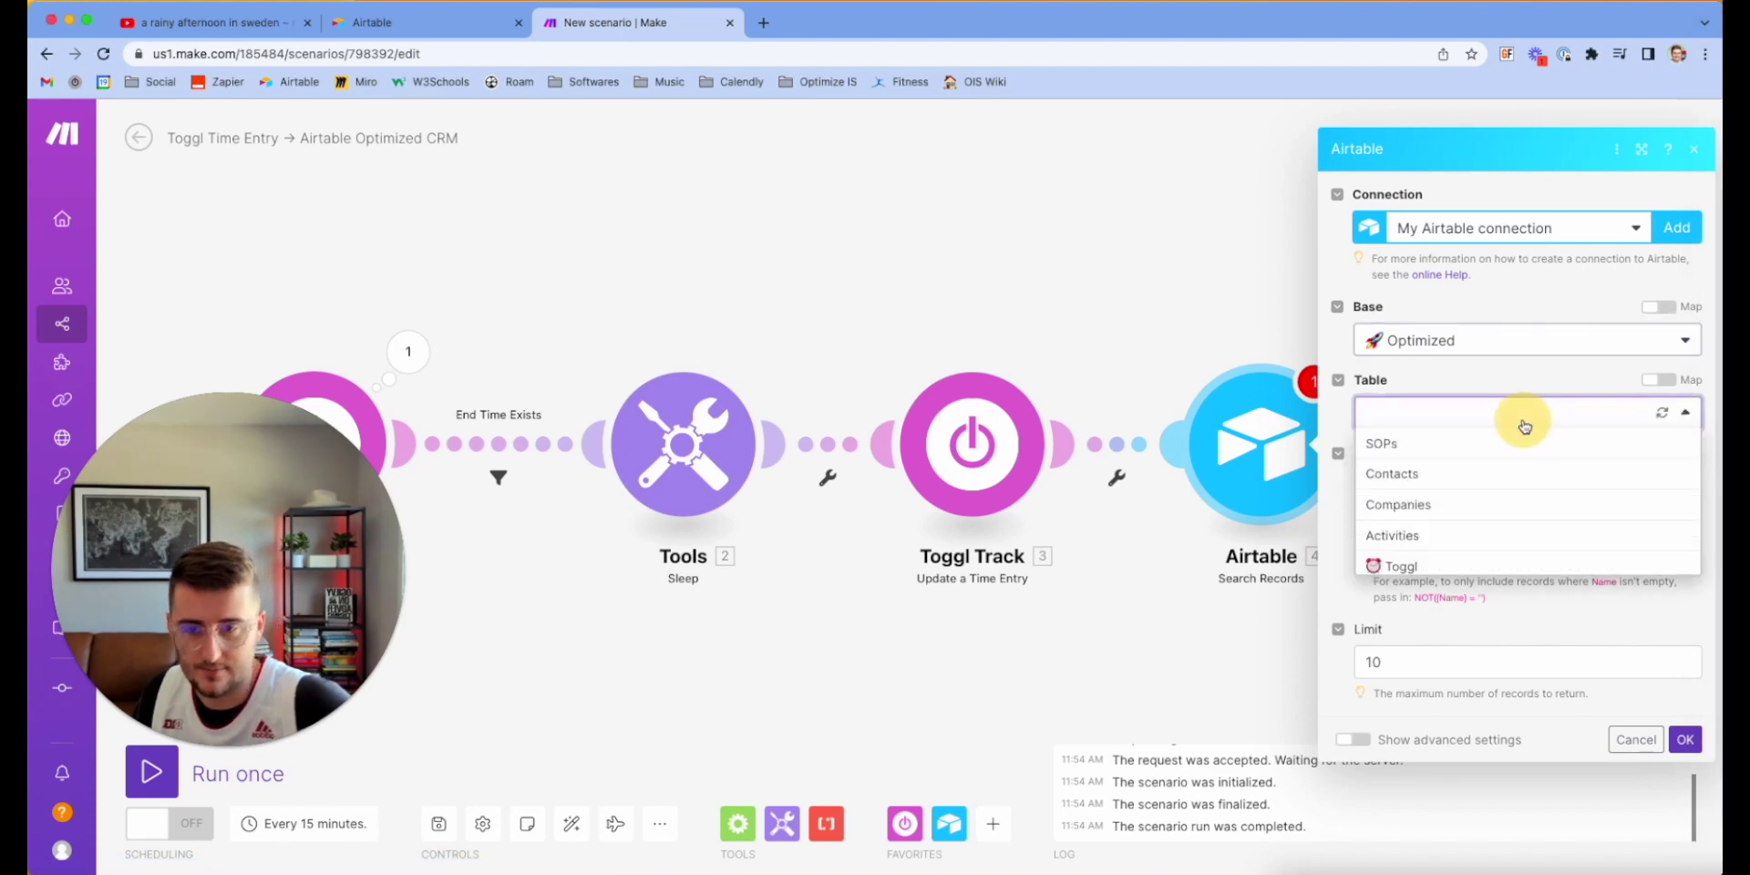
click(1466, 504)
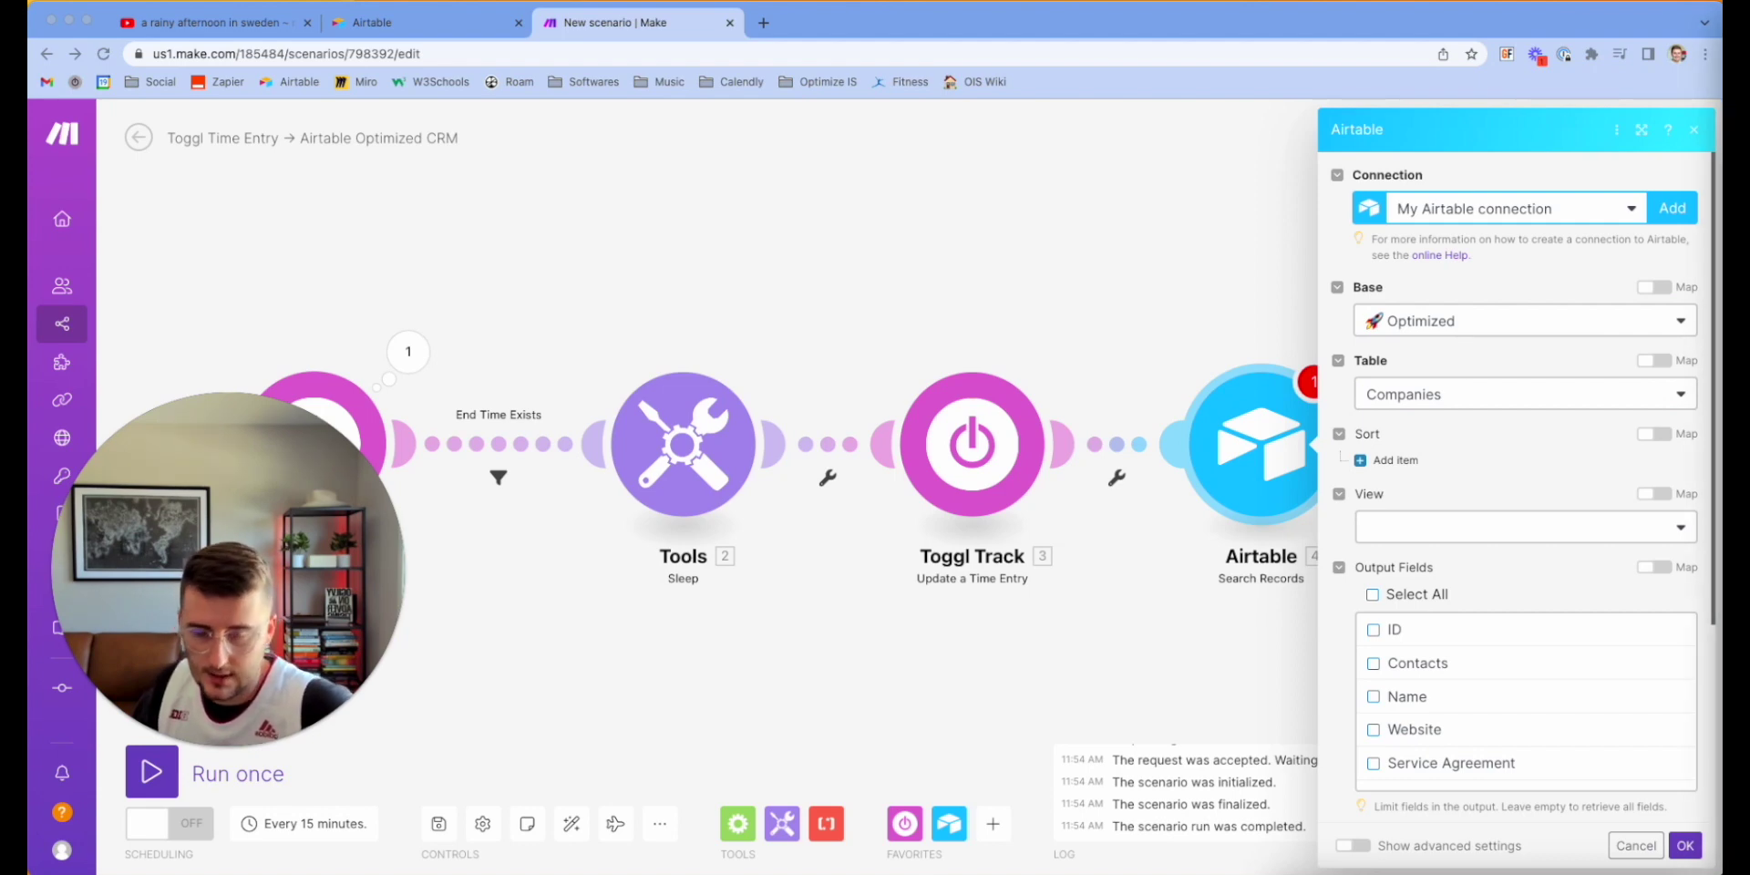
- Switch to Airtable, examine the Toggl ID field's settings in the Companies table, and return to Make
key(super+Tab)
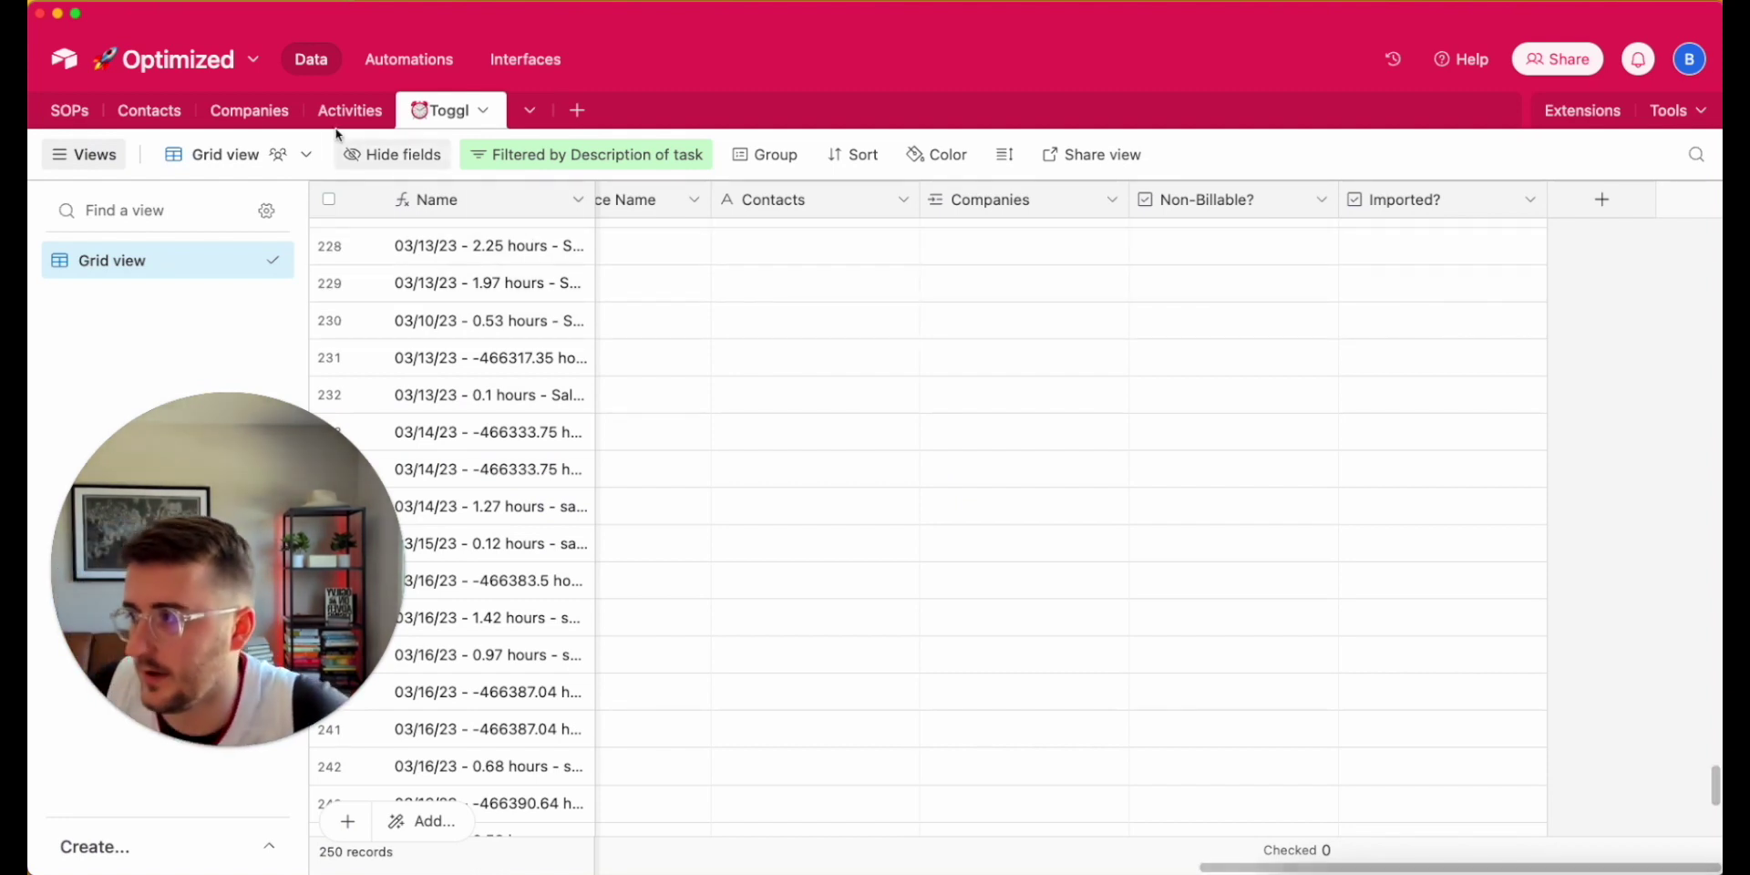
click(264, 113)
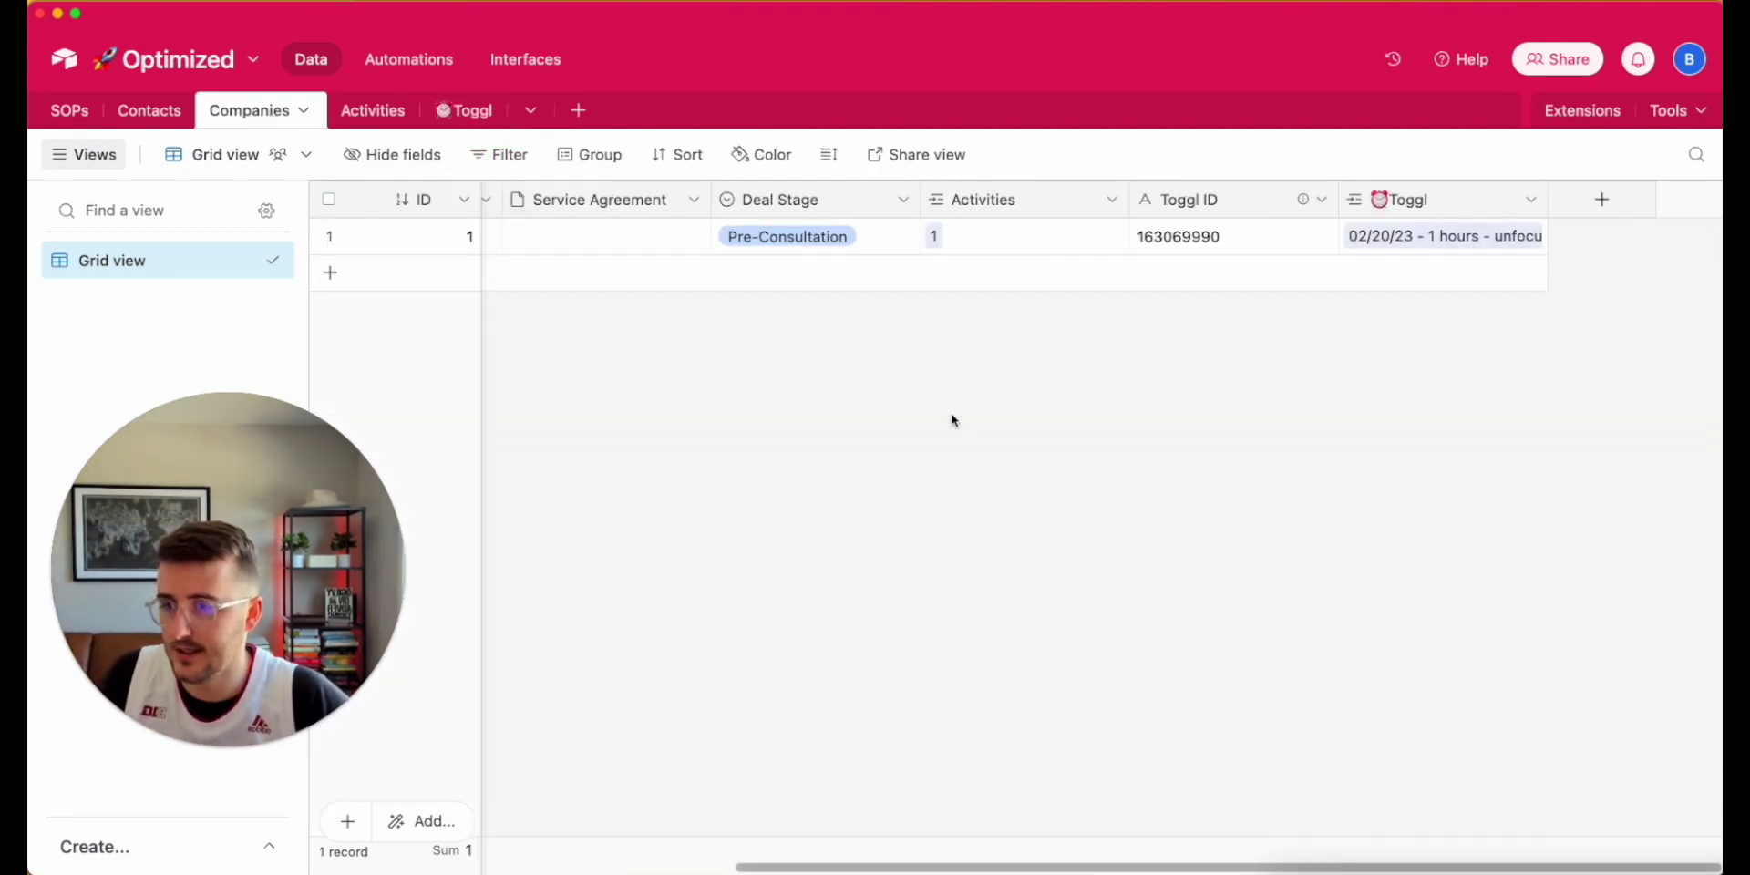
click(1224, 240)
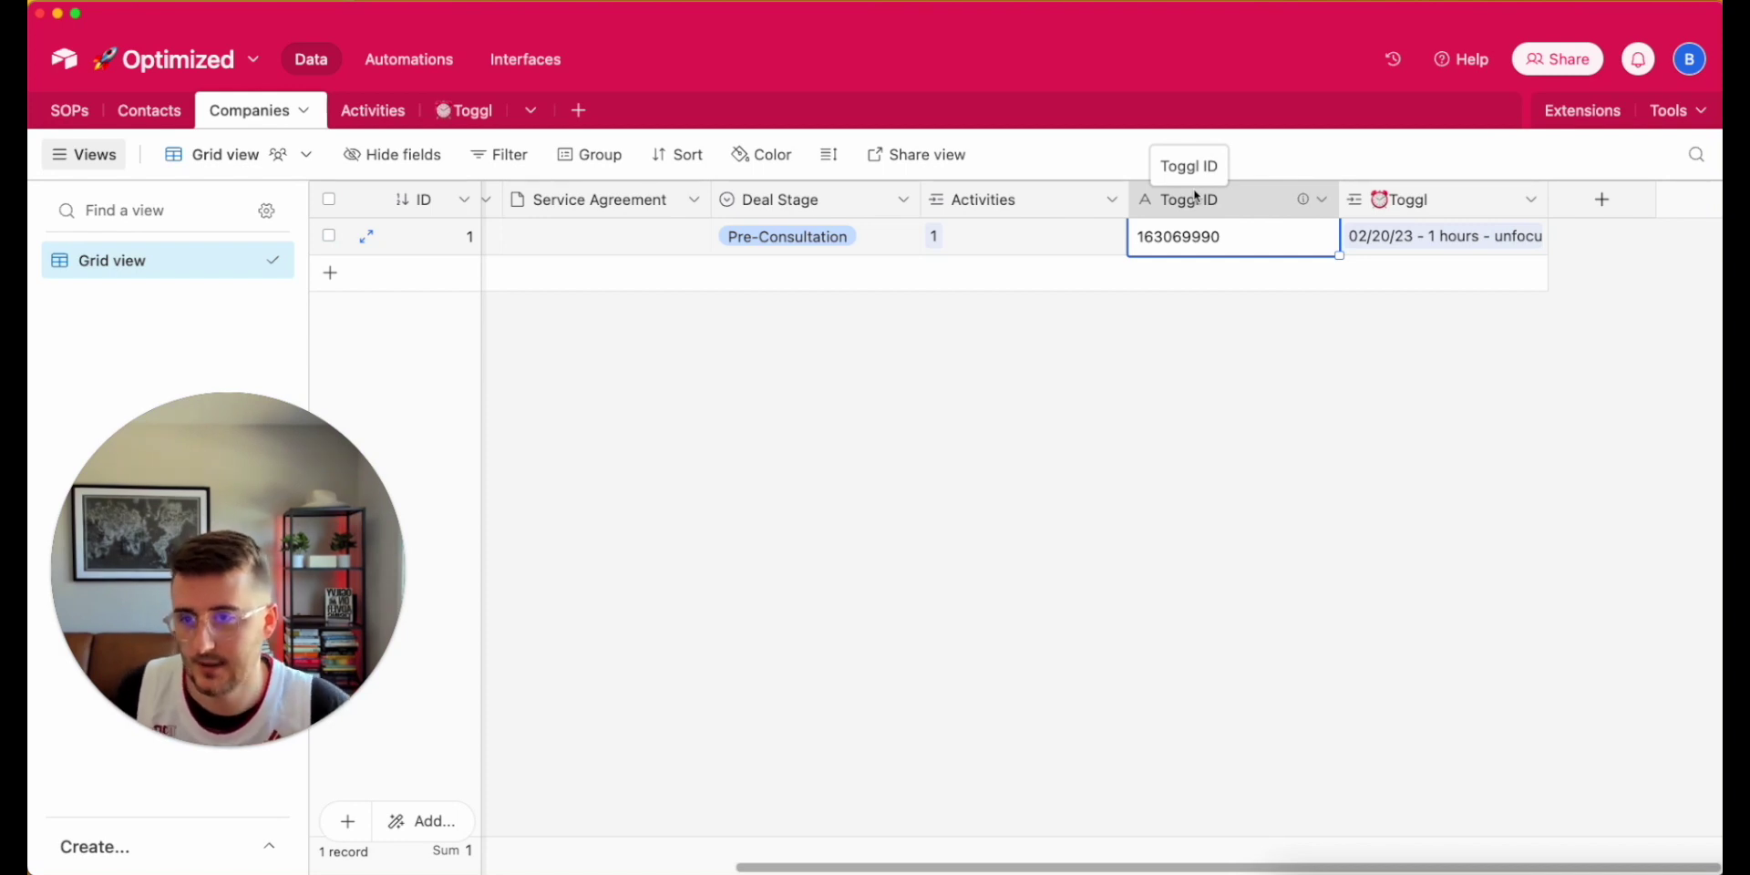
double_click(1222, 199)
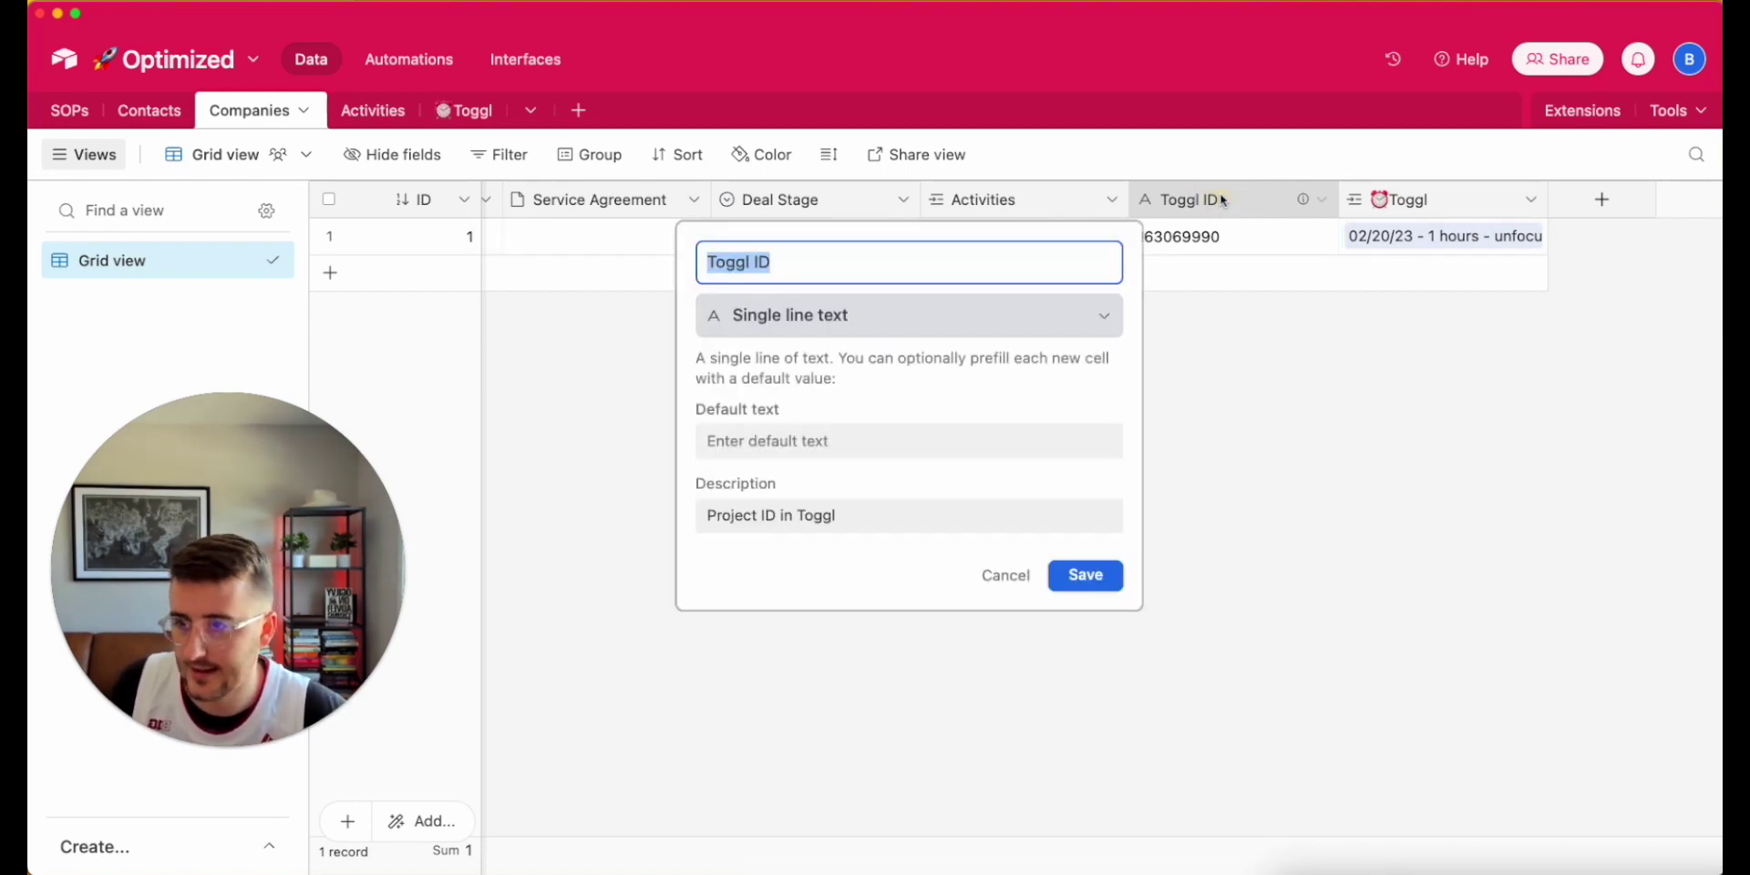
click(771, 262)
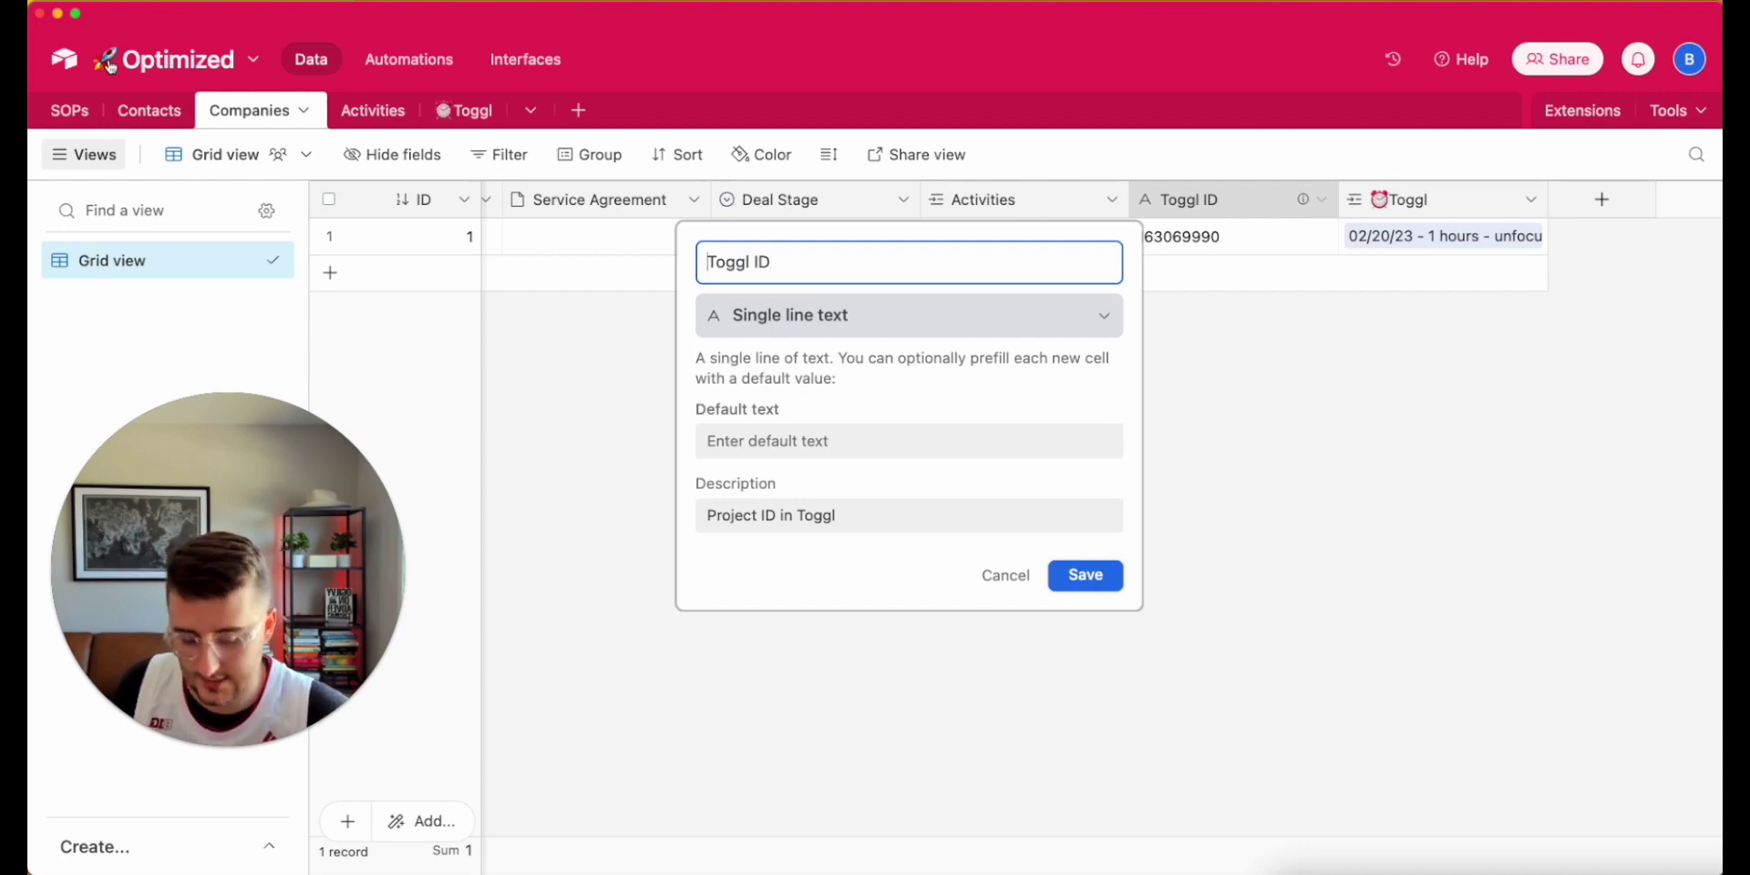
key(super+Tab)
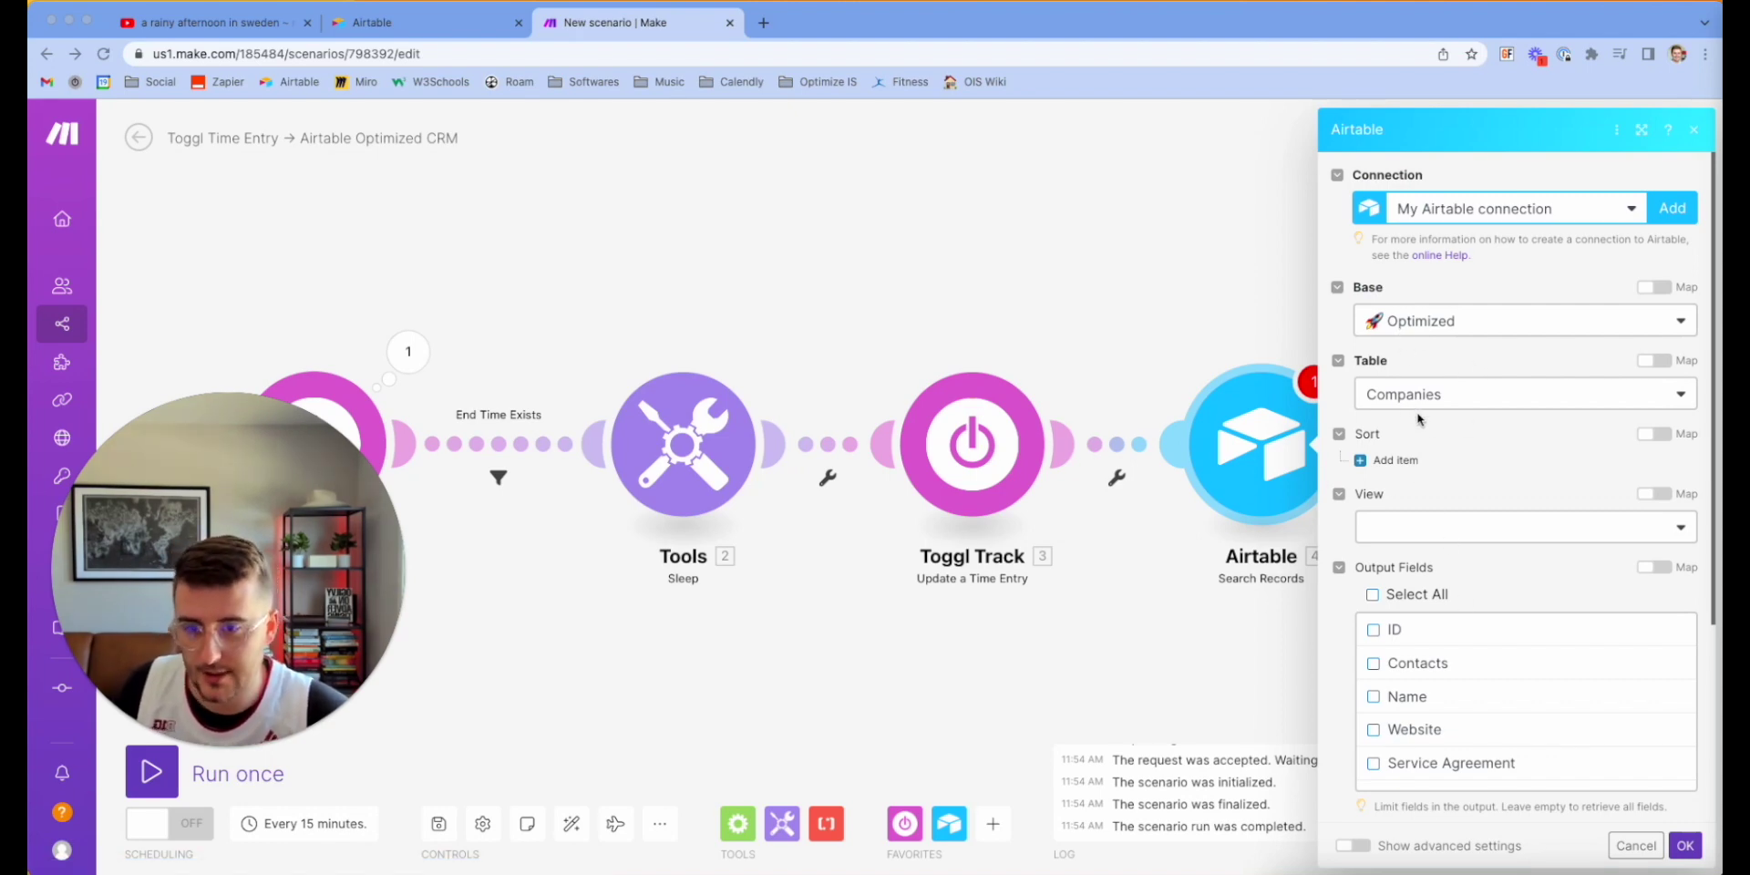
- Set the Search Records formula to {Toggl ID}="Project ID", mapping Project ID from Update a Time Entry, and review the output fields
scroll(1435, 435, down, 2)
scroll(1436, 435, down, 3)
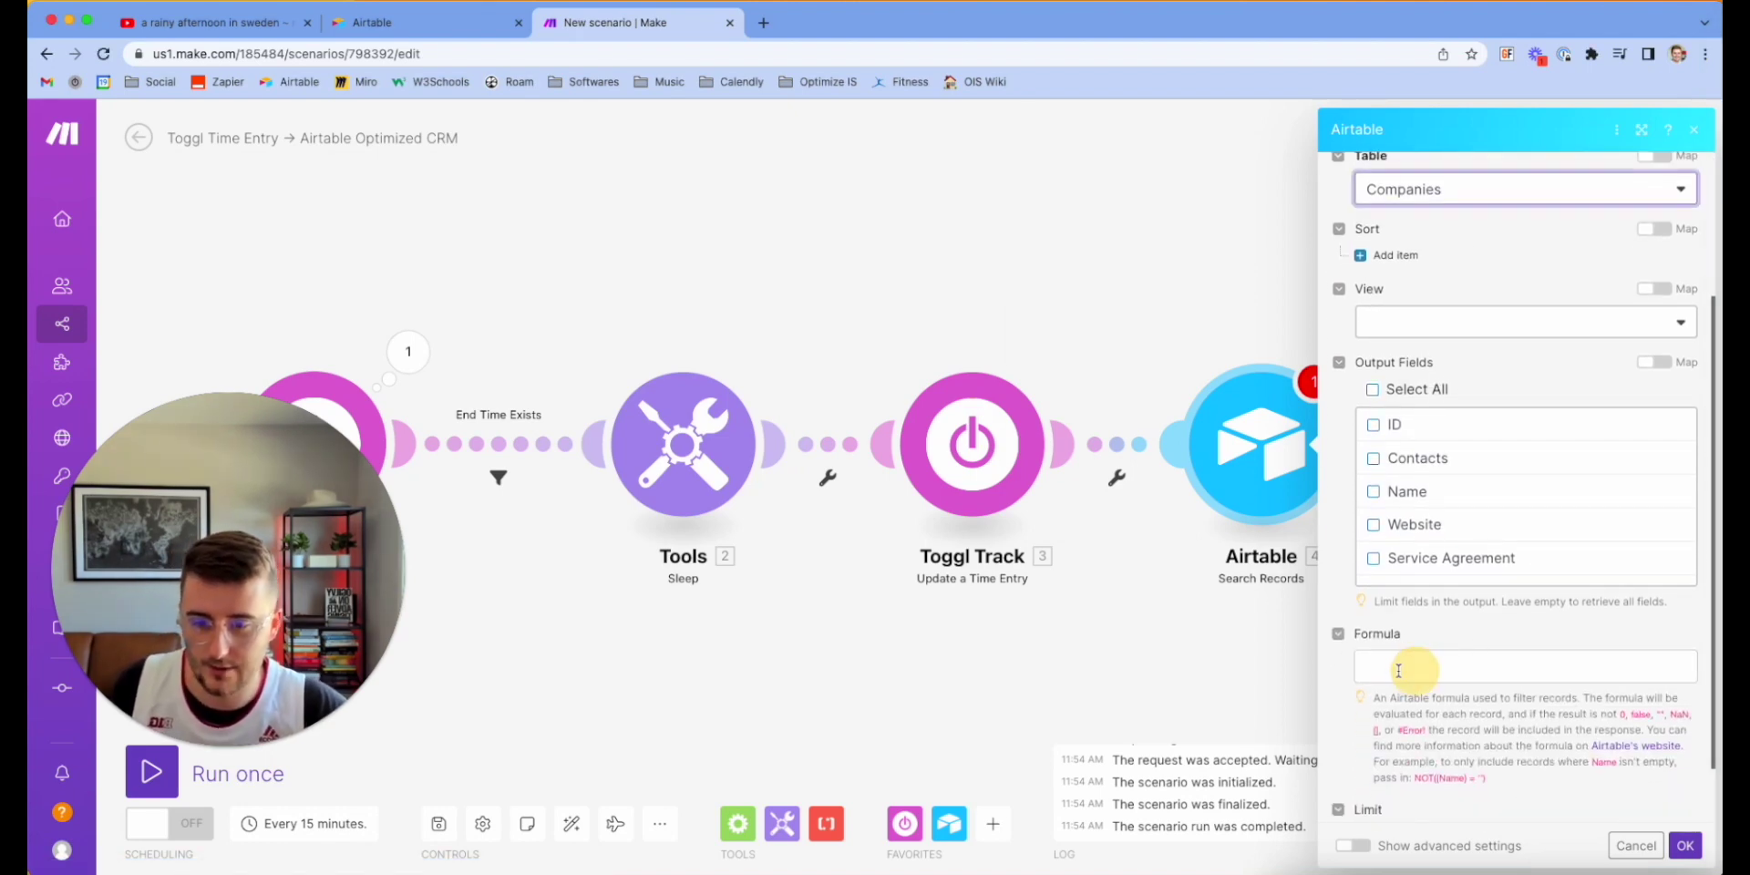
click(1395, 667)
text({Toggl ID}="2.pid")
scroll(1575, 735, down, 1)
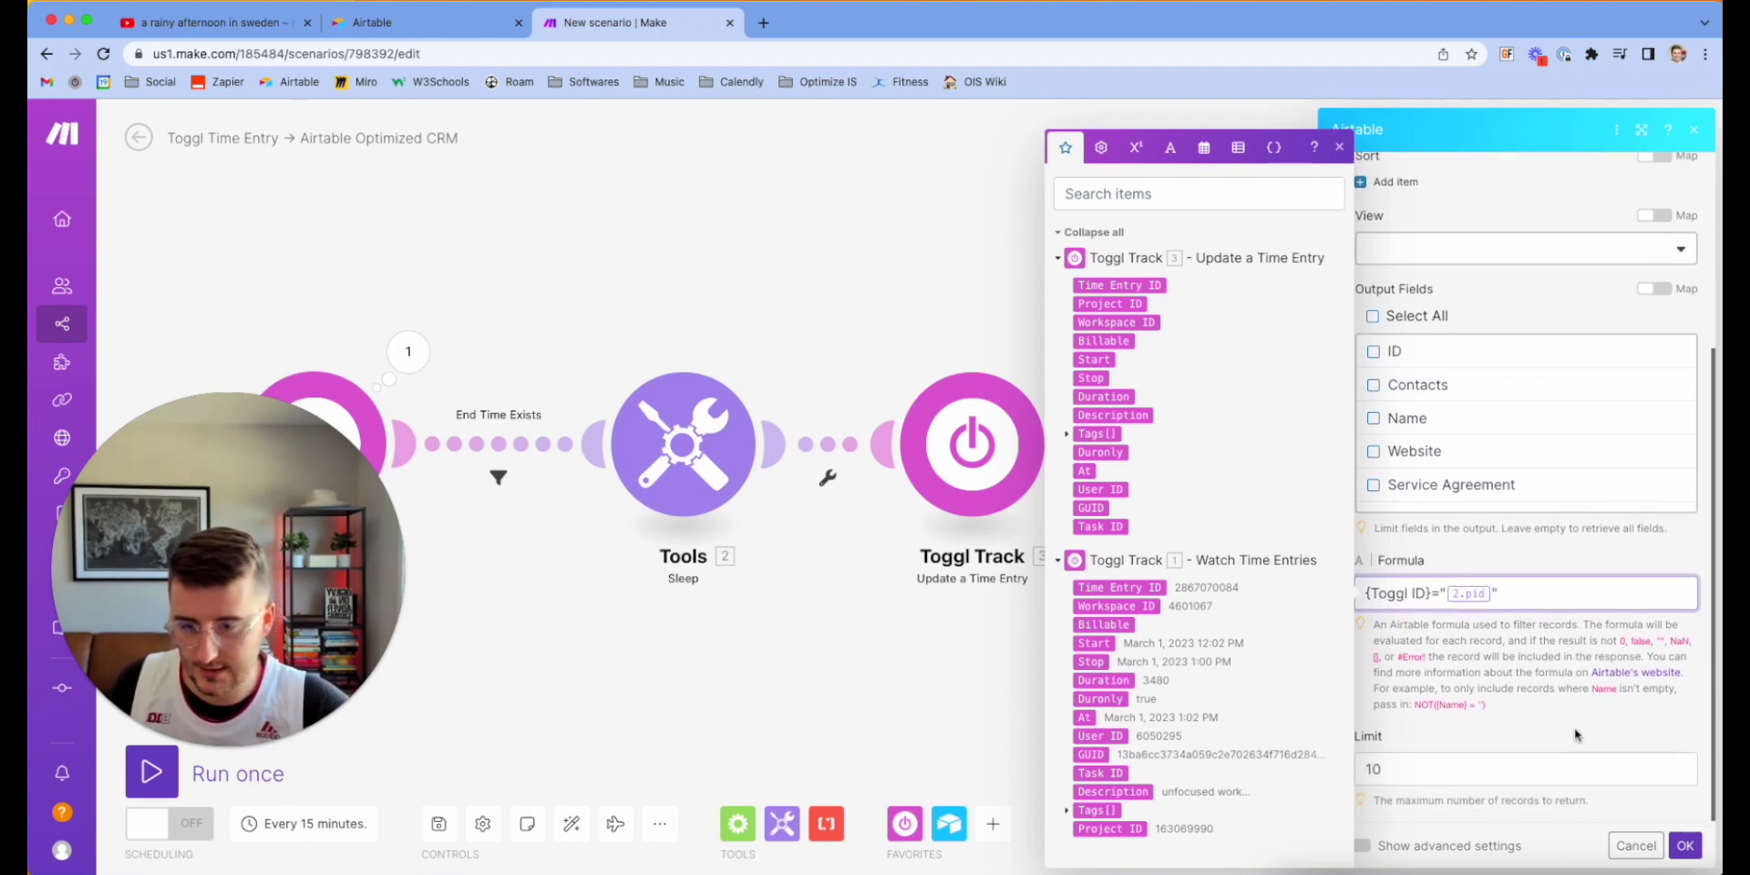
key(BackSpace)
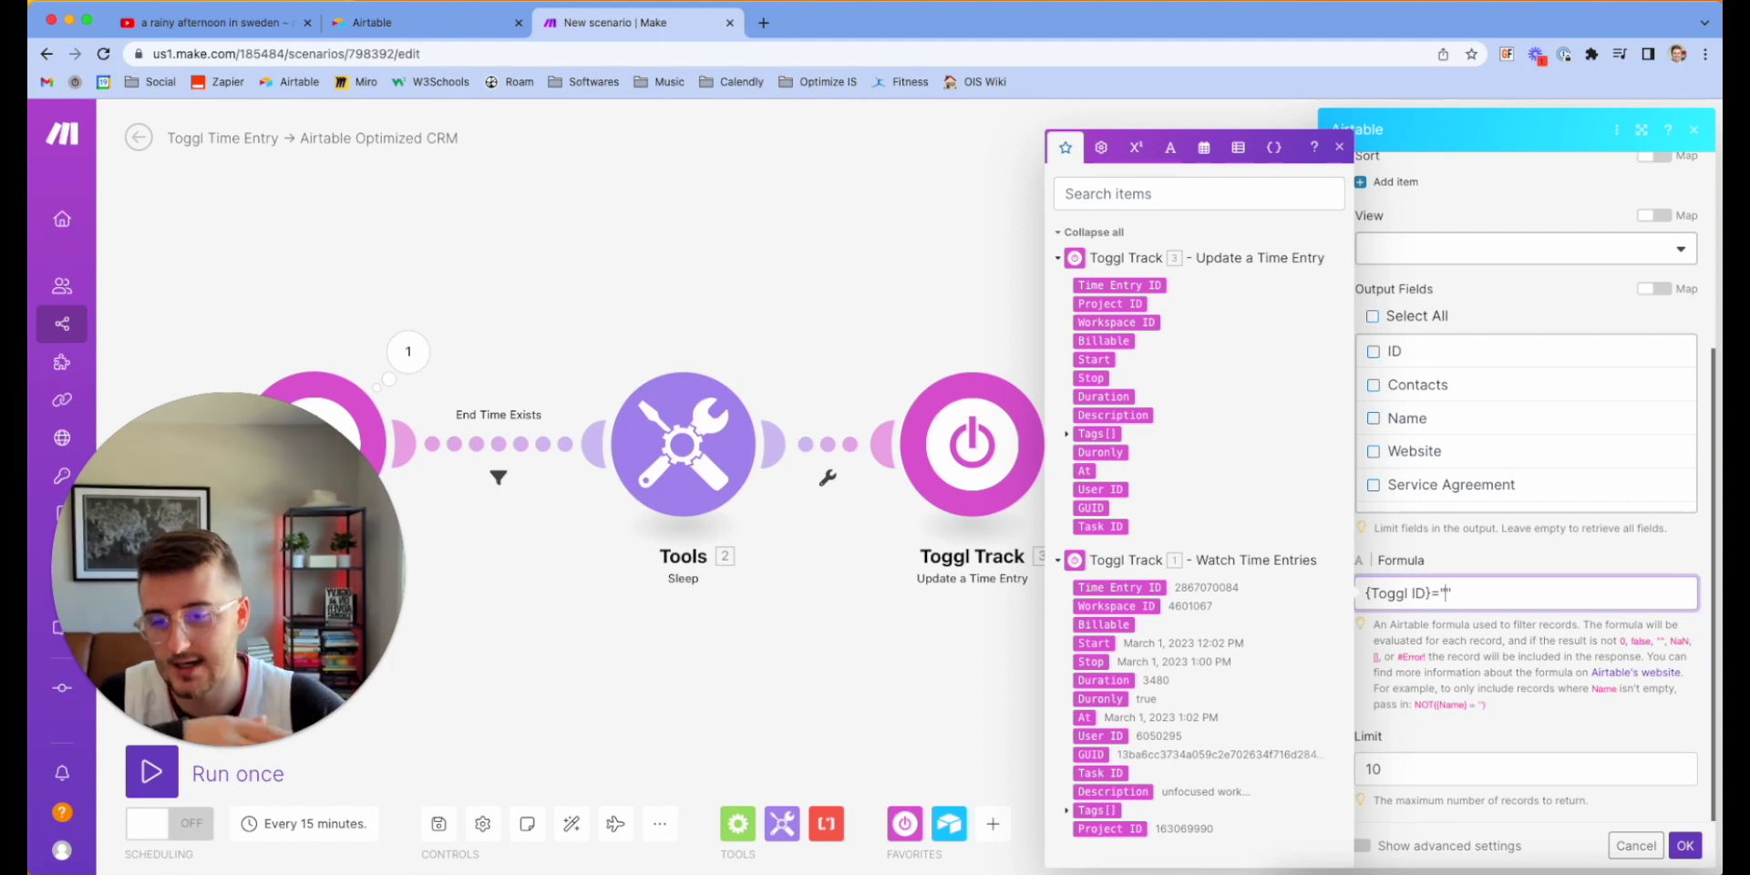
drag(1430, 595, 1339, 593)
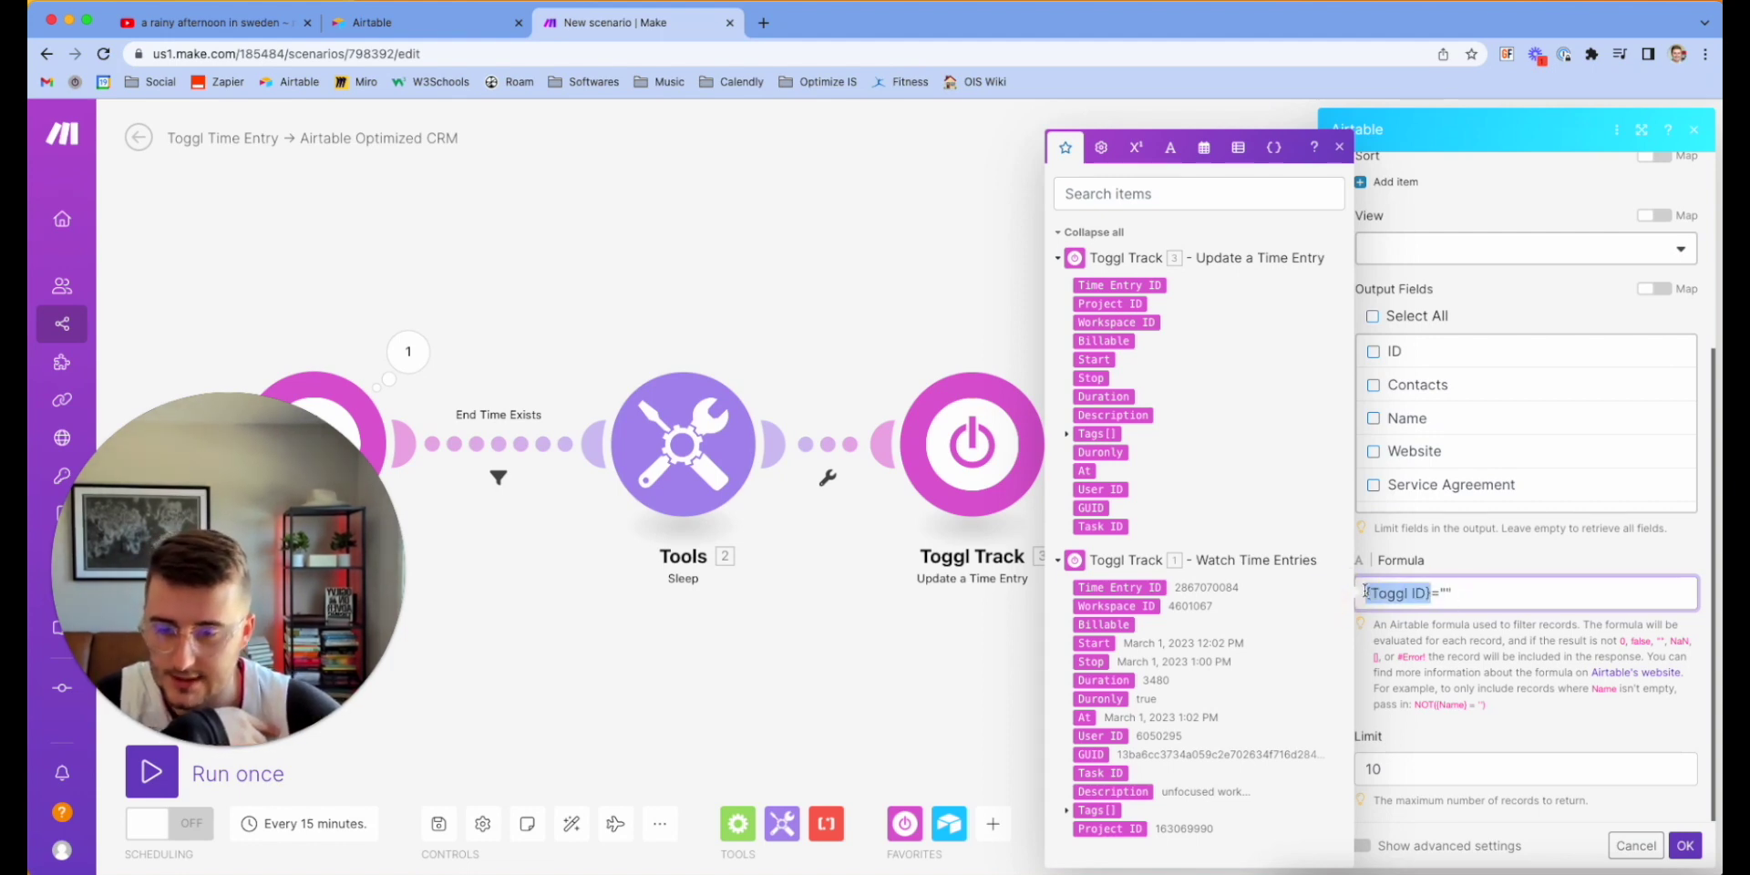
click(1449, 596)
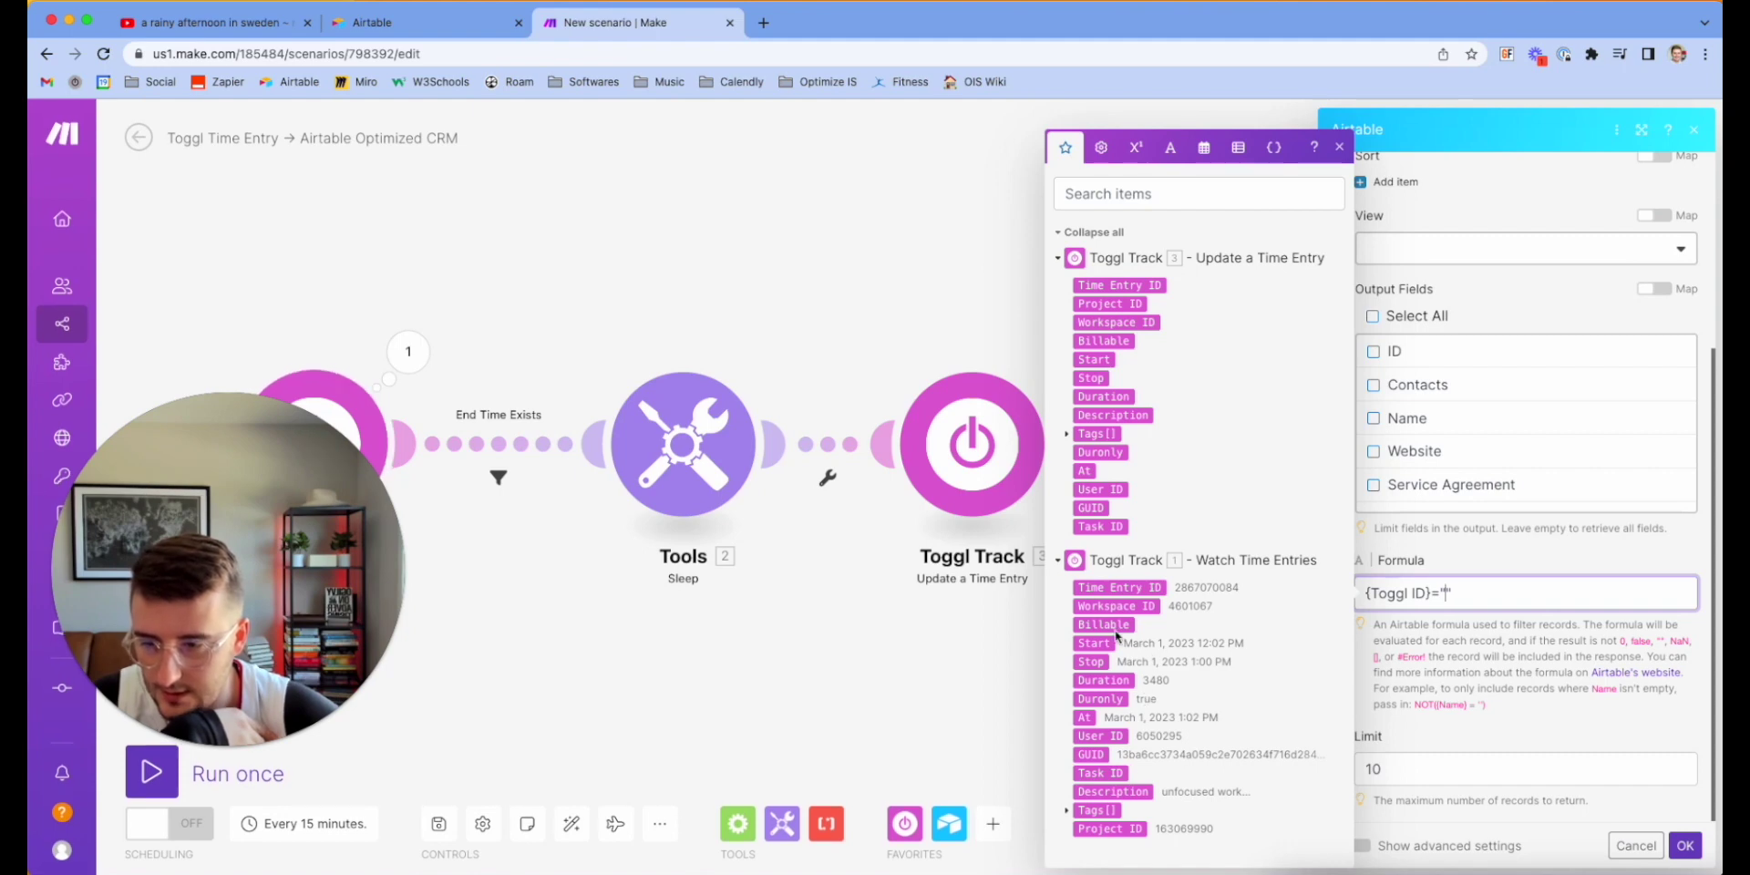
click(1119, 302)
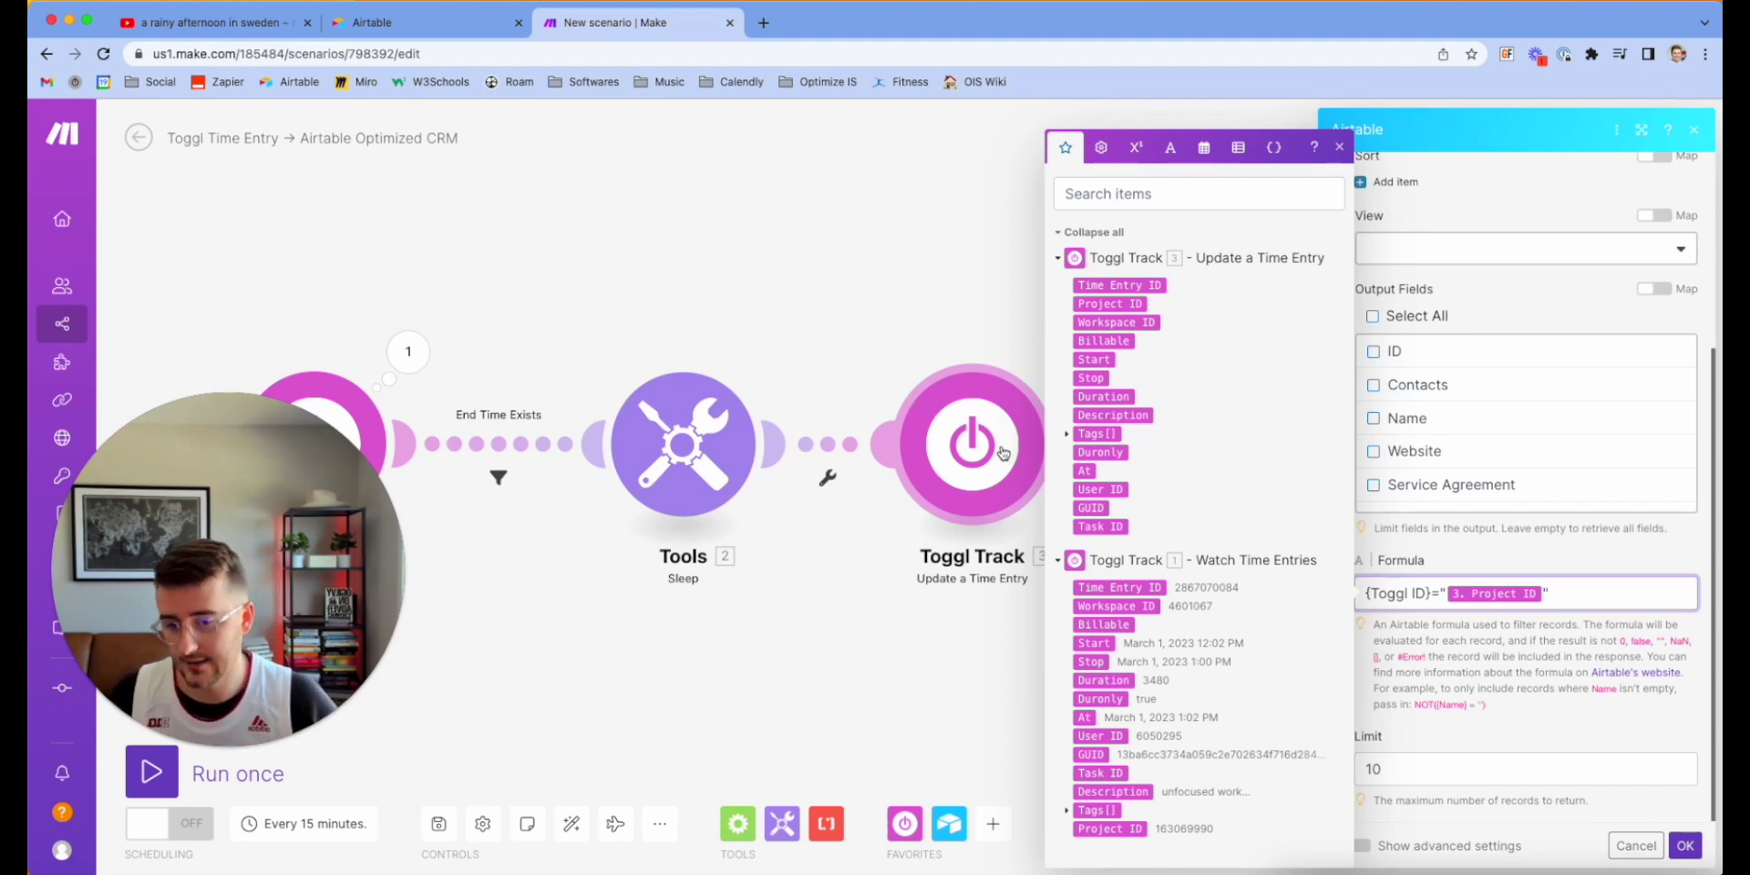
click(1511, 670)
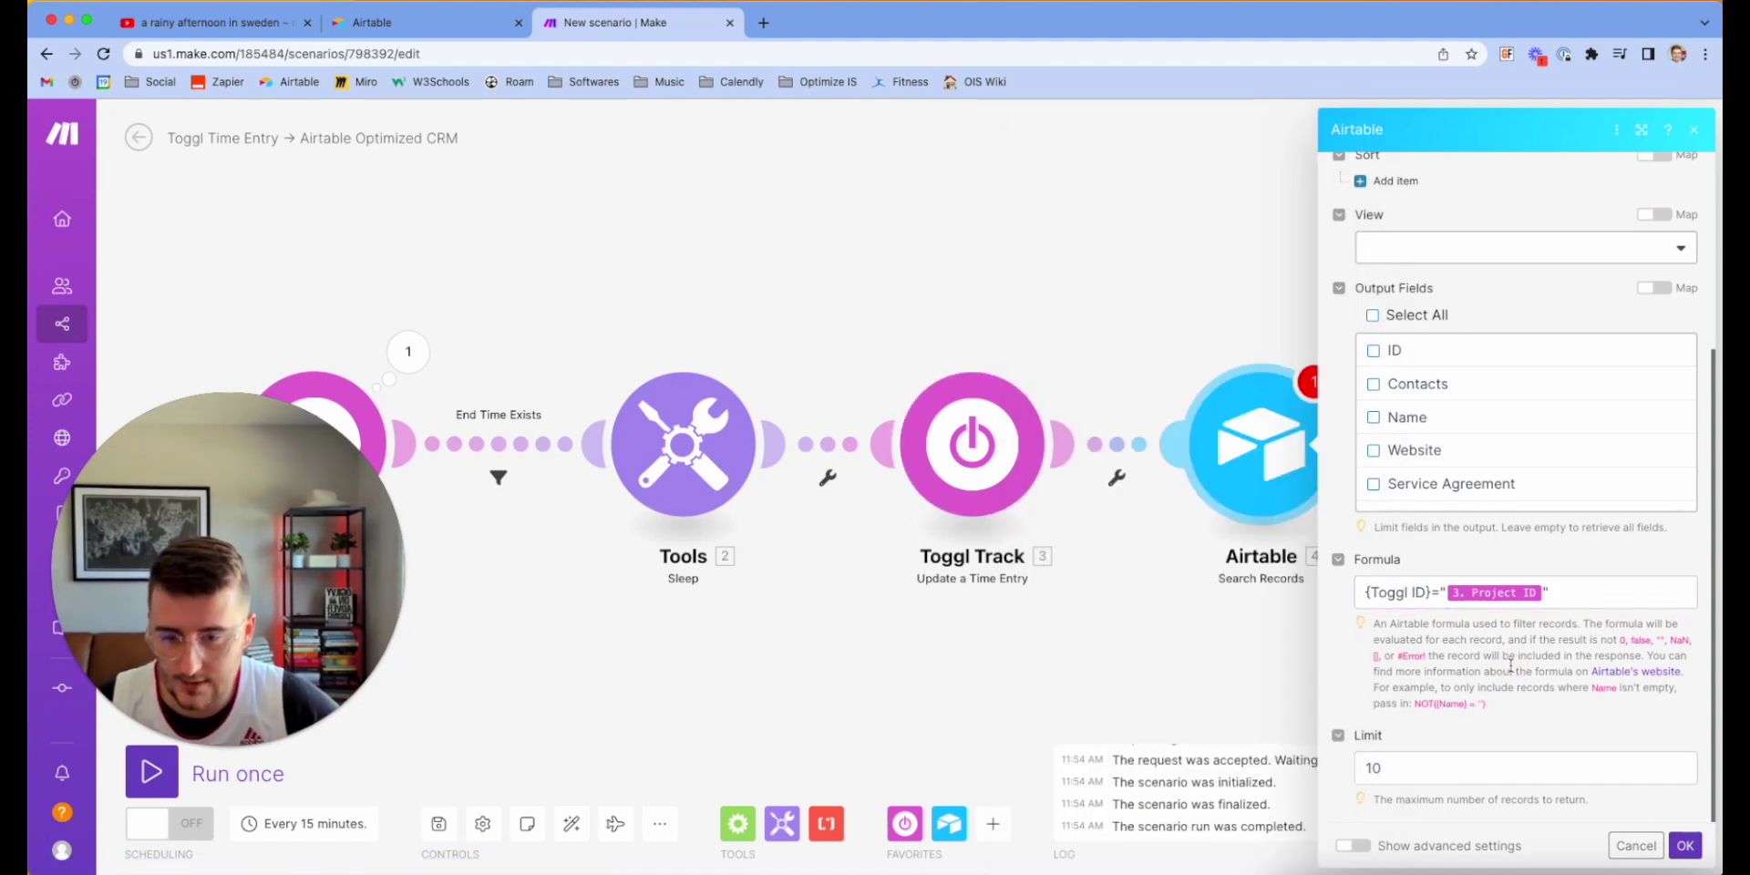
scroll(1511, 671, up, 5)
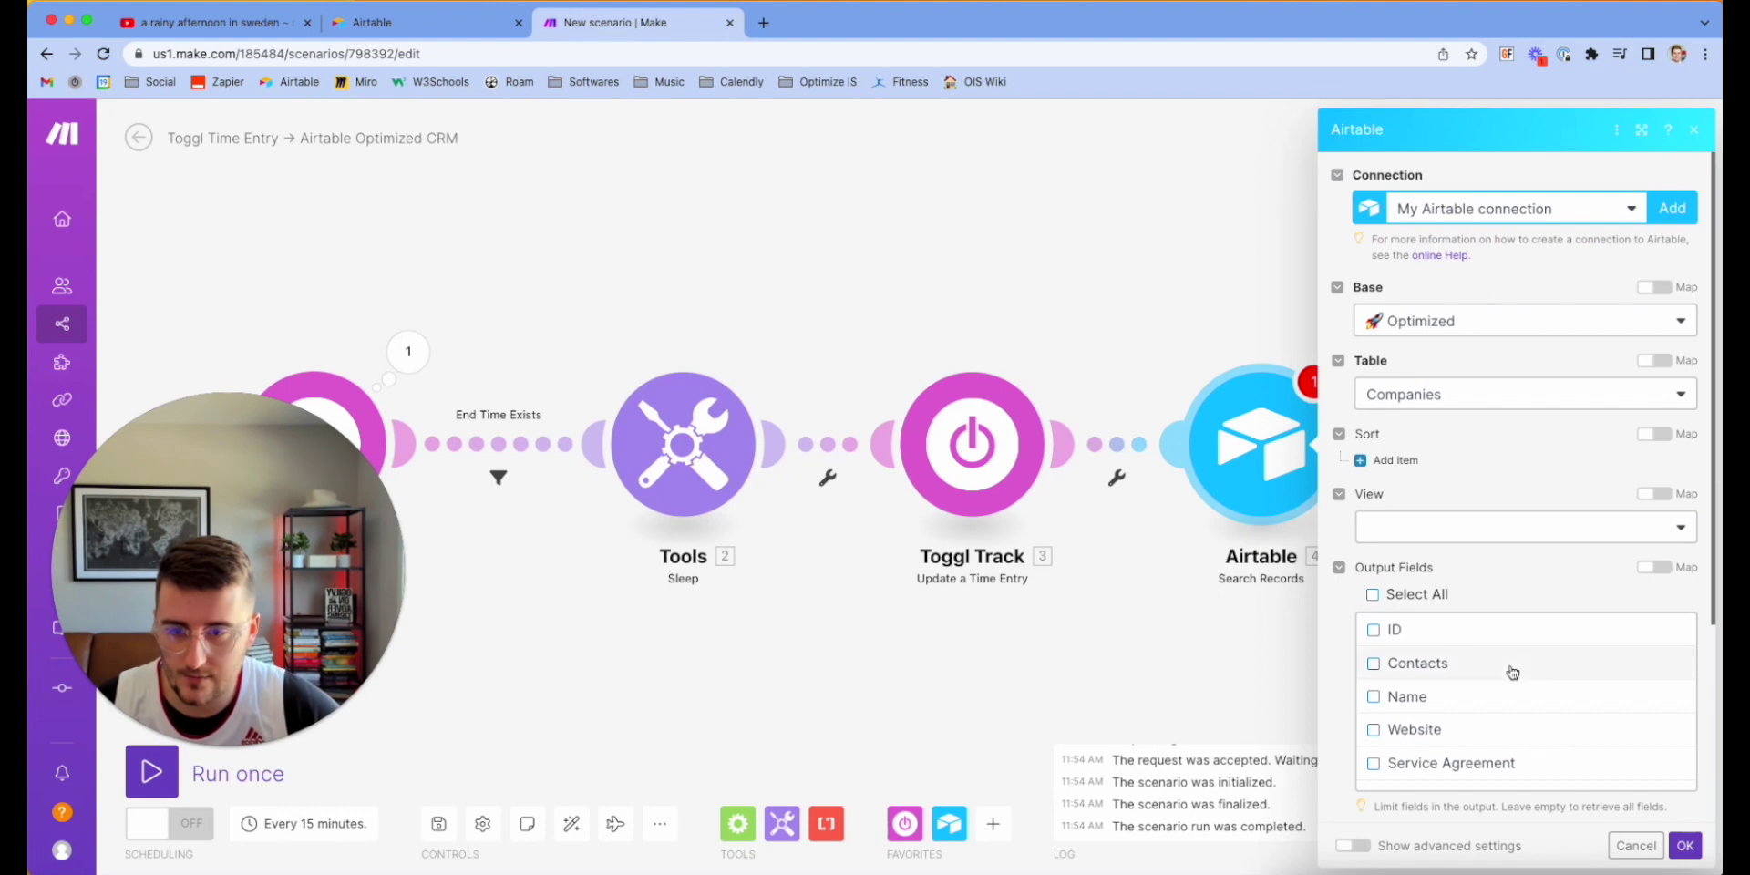
scroll(1512, 673, down, 2)
scroll(1512, 672, down, 1)
scroll(1494, 690, up, 4)
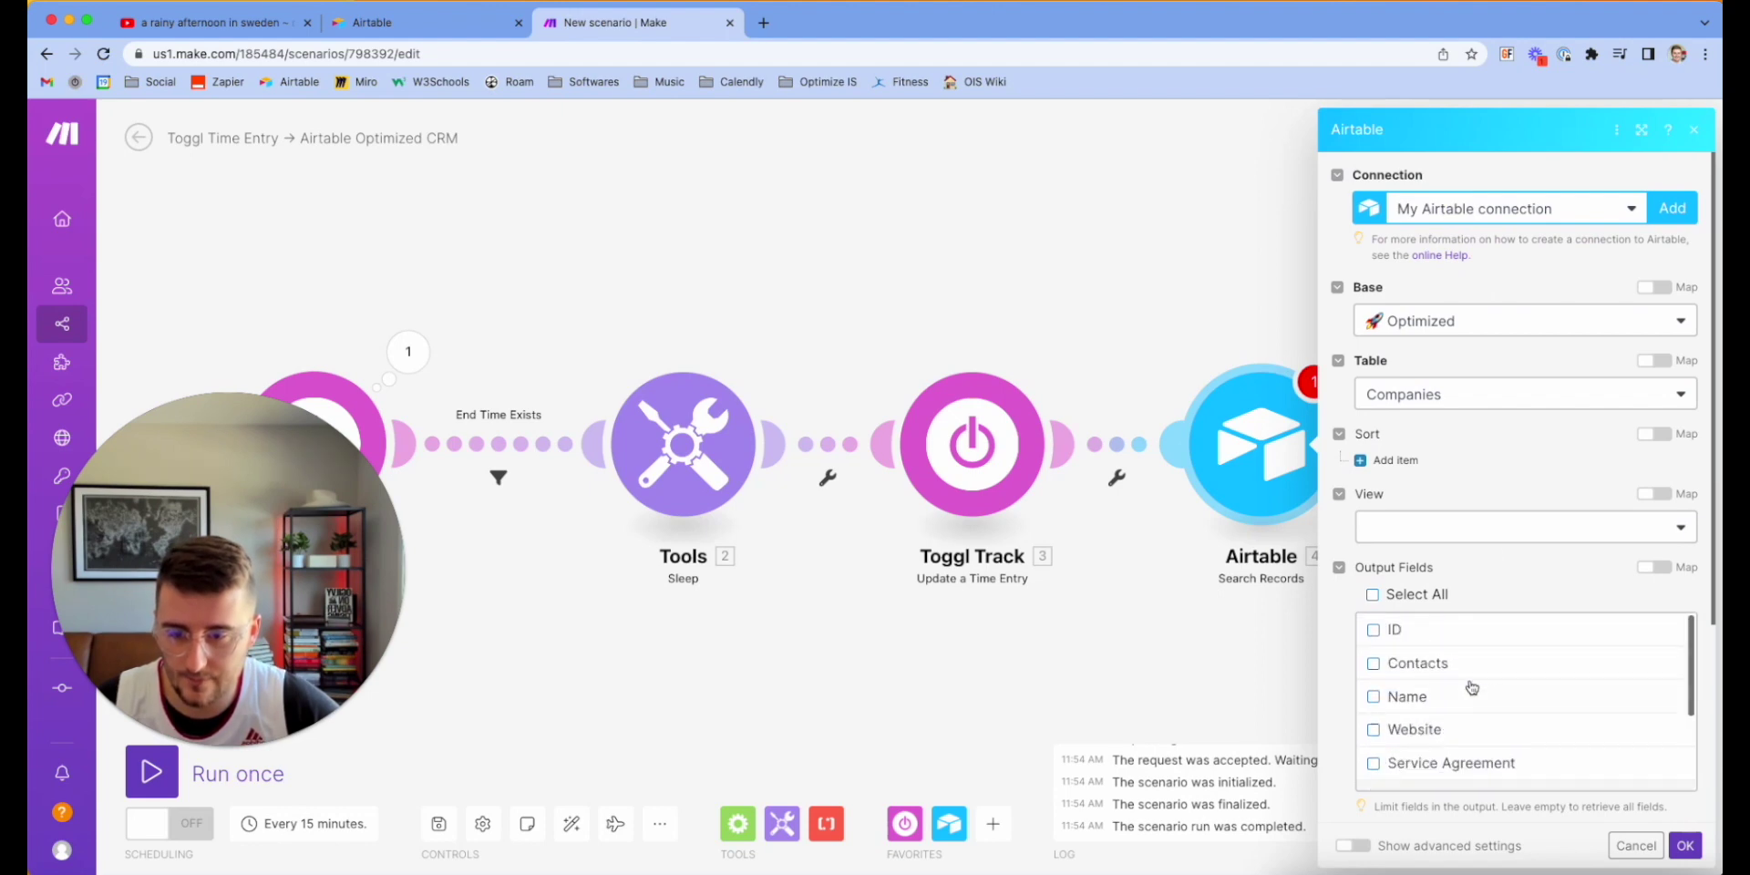
- Limit the Search Records output to the ID field, review the formula, and save the module
click(1373, 630)
scroll(1504, 583, down, 2)
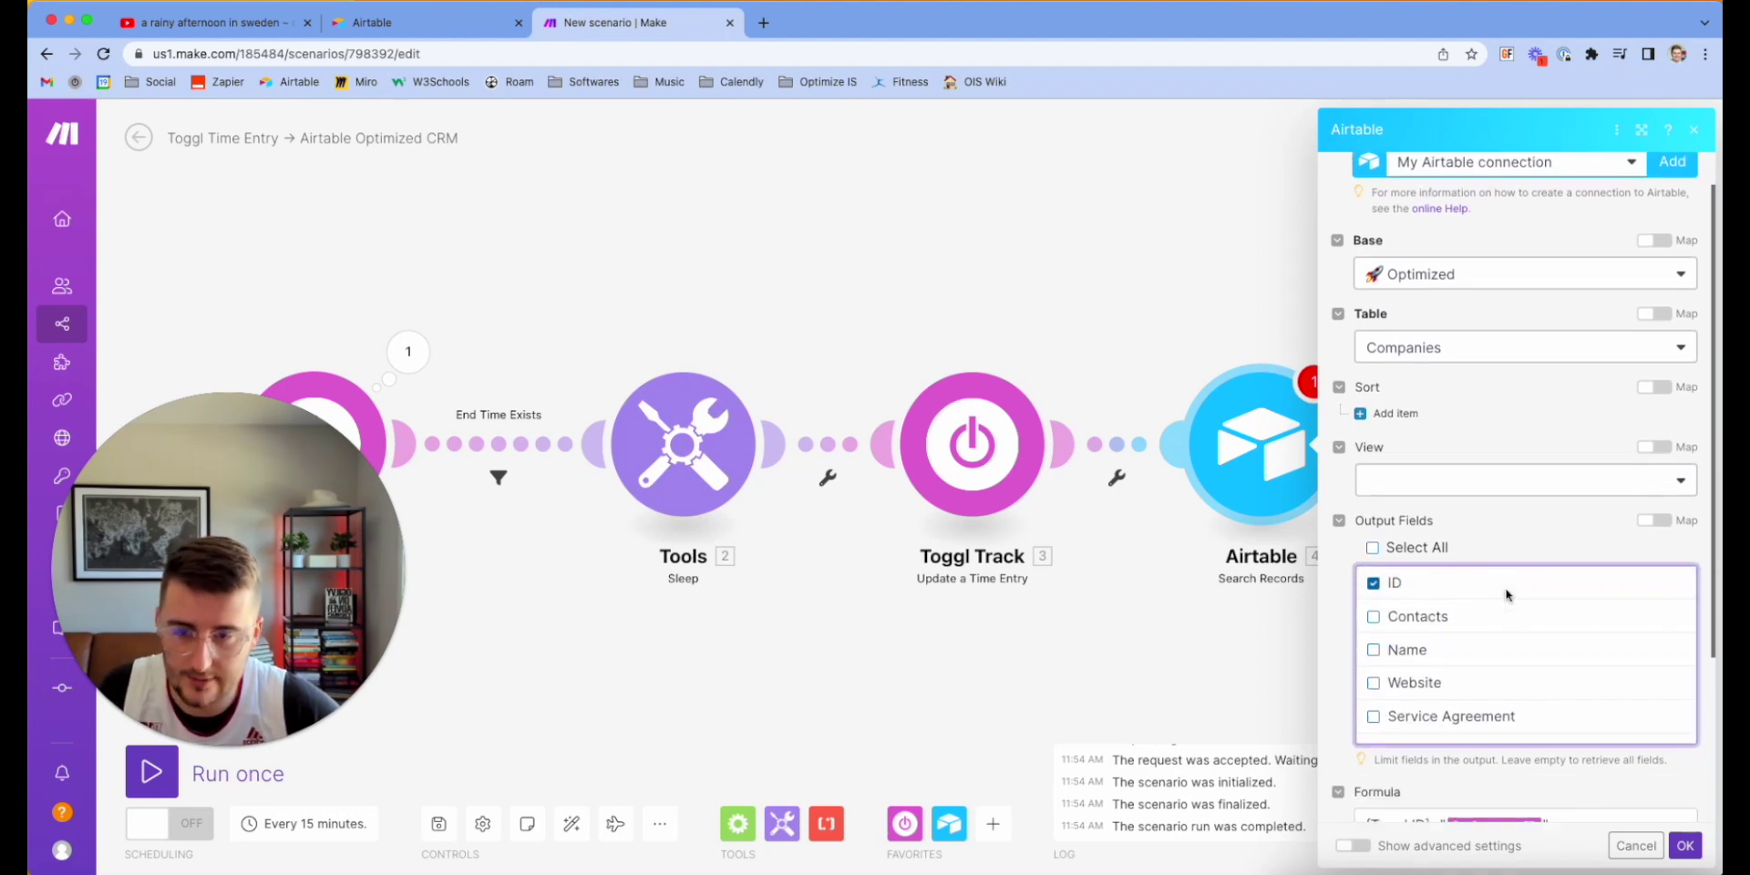
scroll(1443, 330, up, 2)
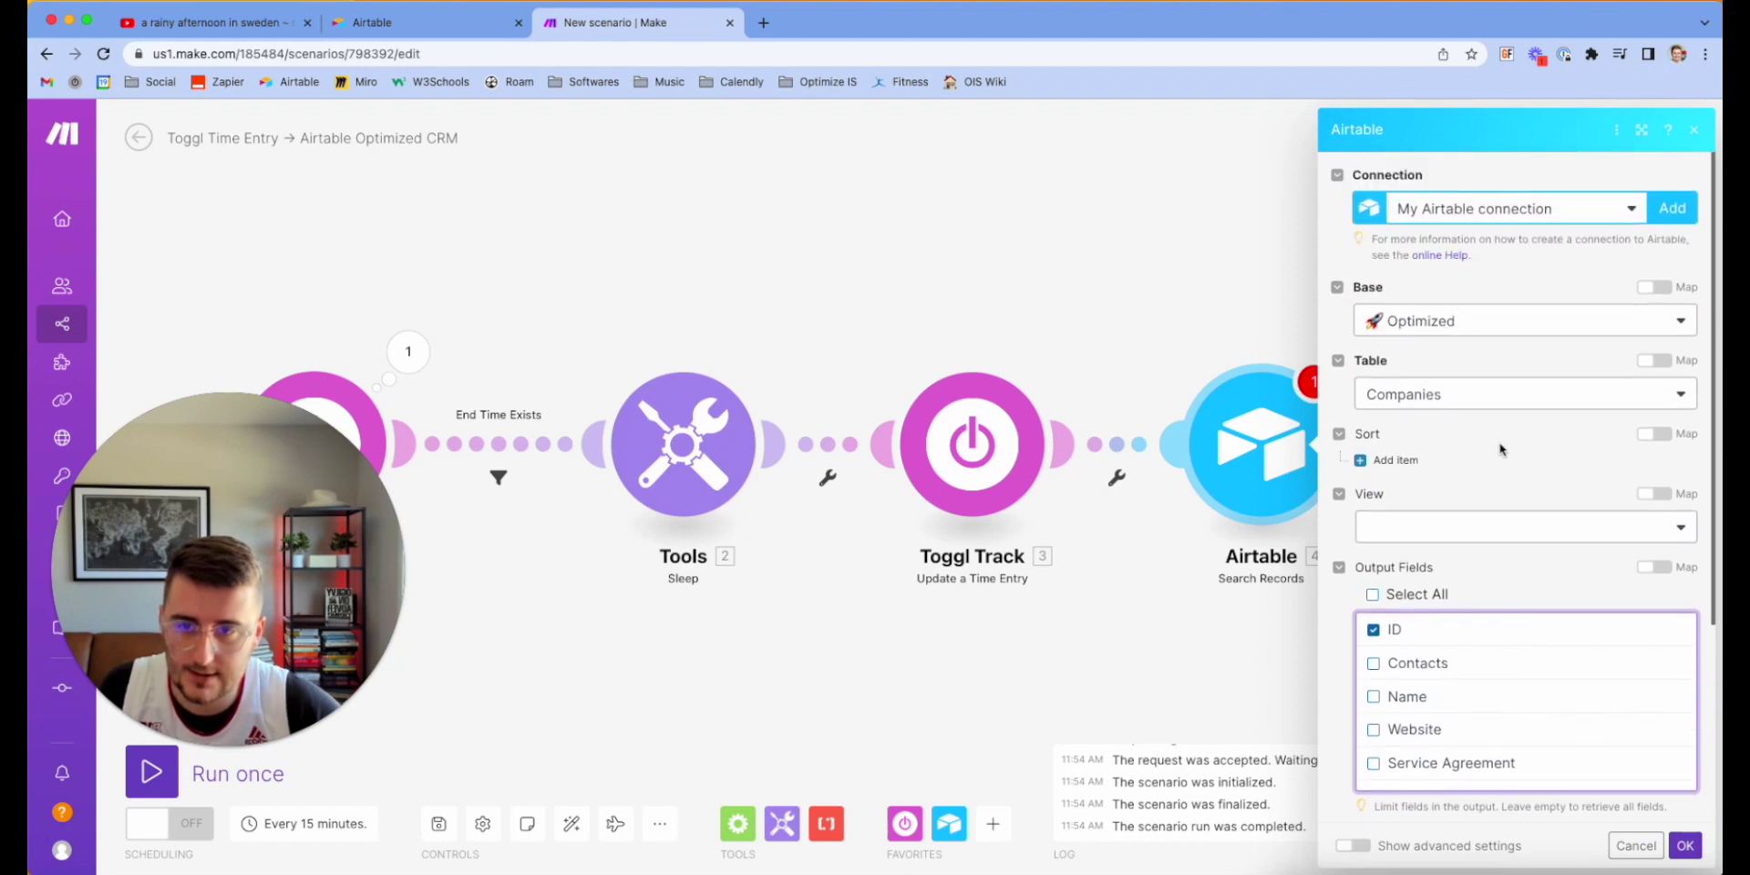
scroll(1467, 350, down, 3)
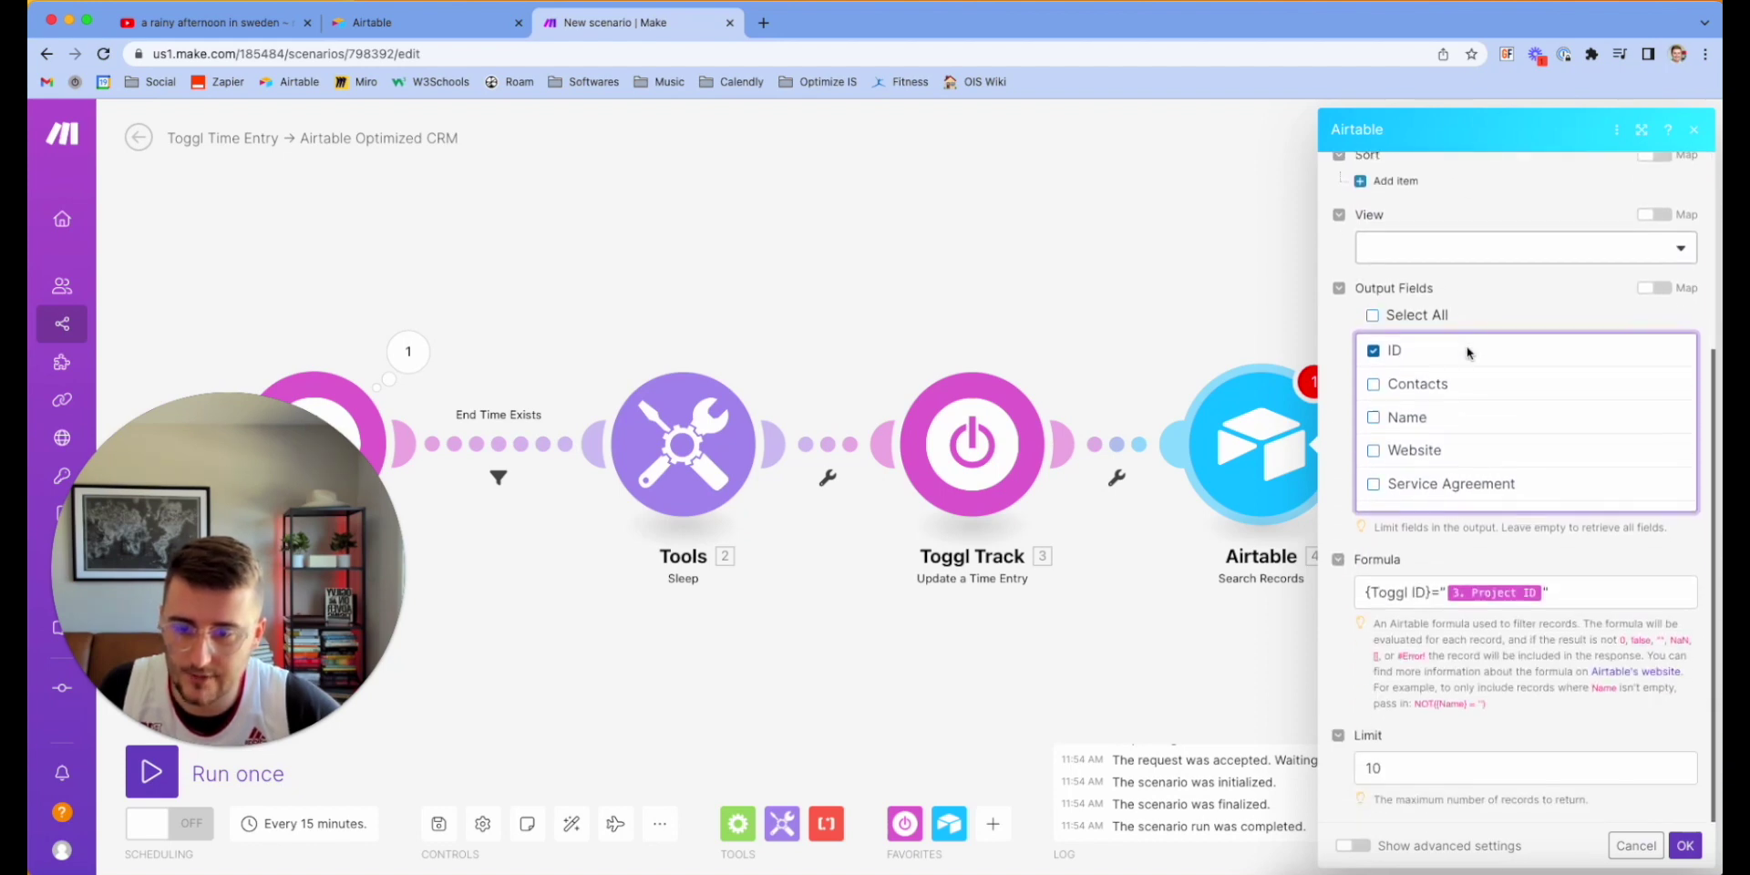
click(1685, 845)
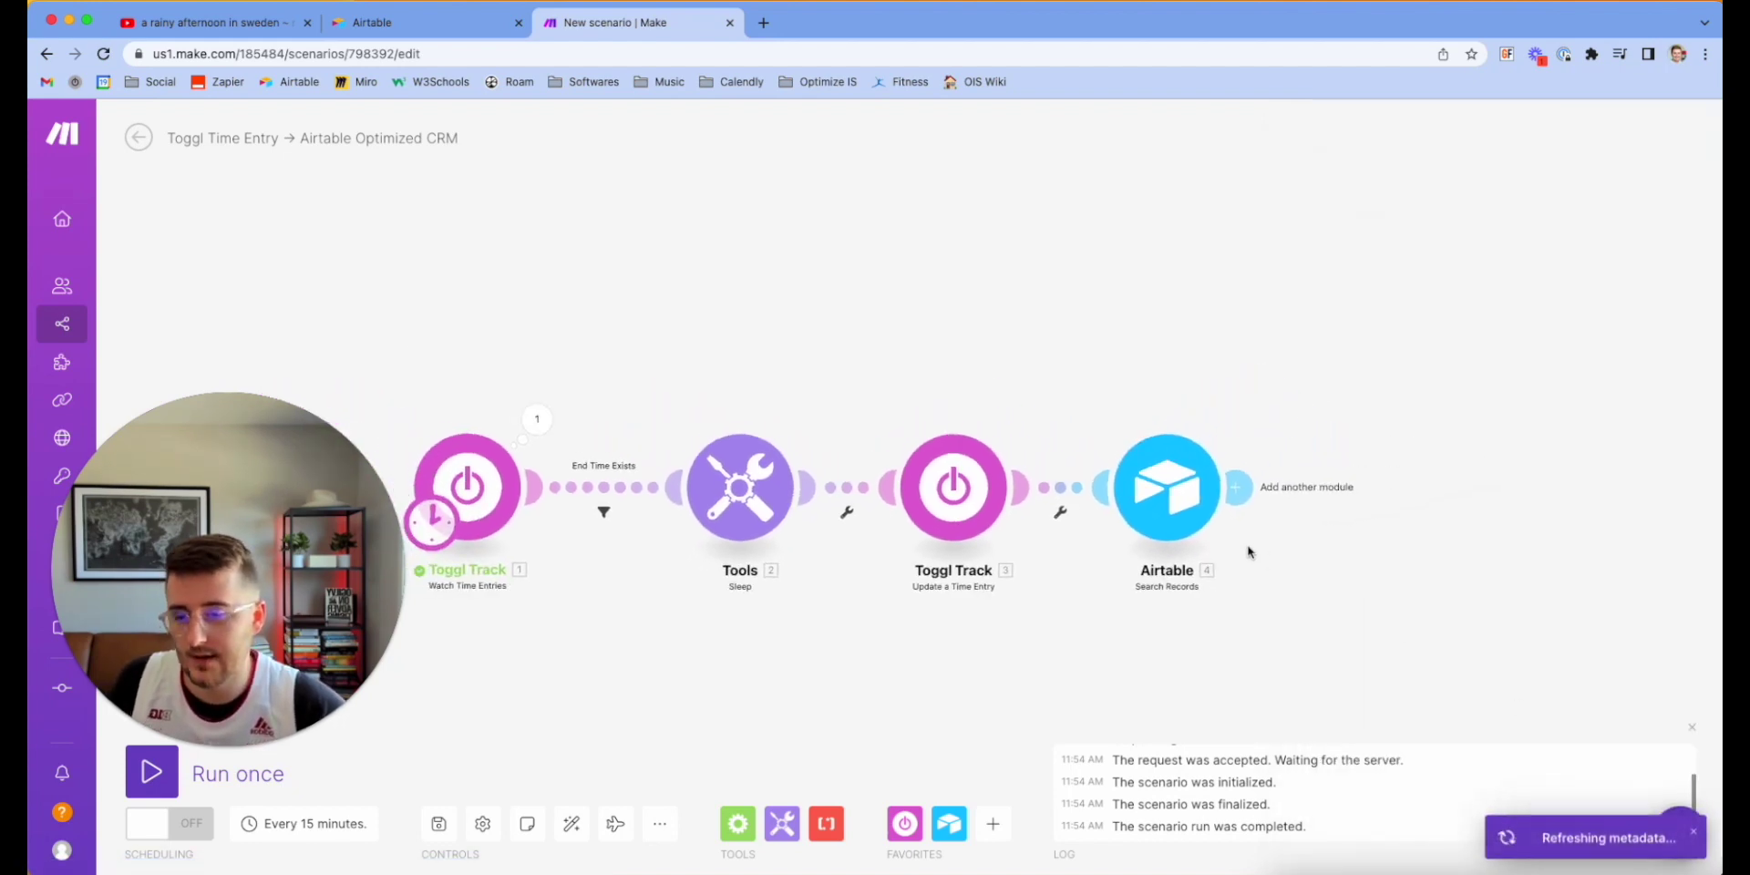
- Add an Airtable Create a Record module after Search Records and set its table to Toggl
scroll(1250, 551, down, 2)
scroll(1251, 552, up, 3)
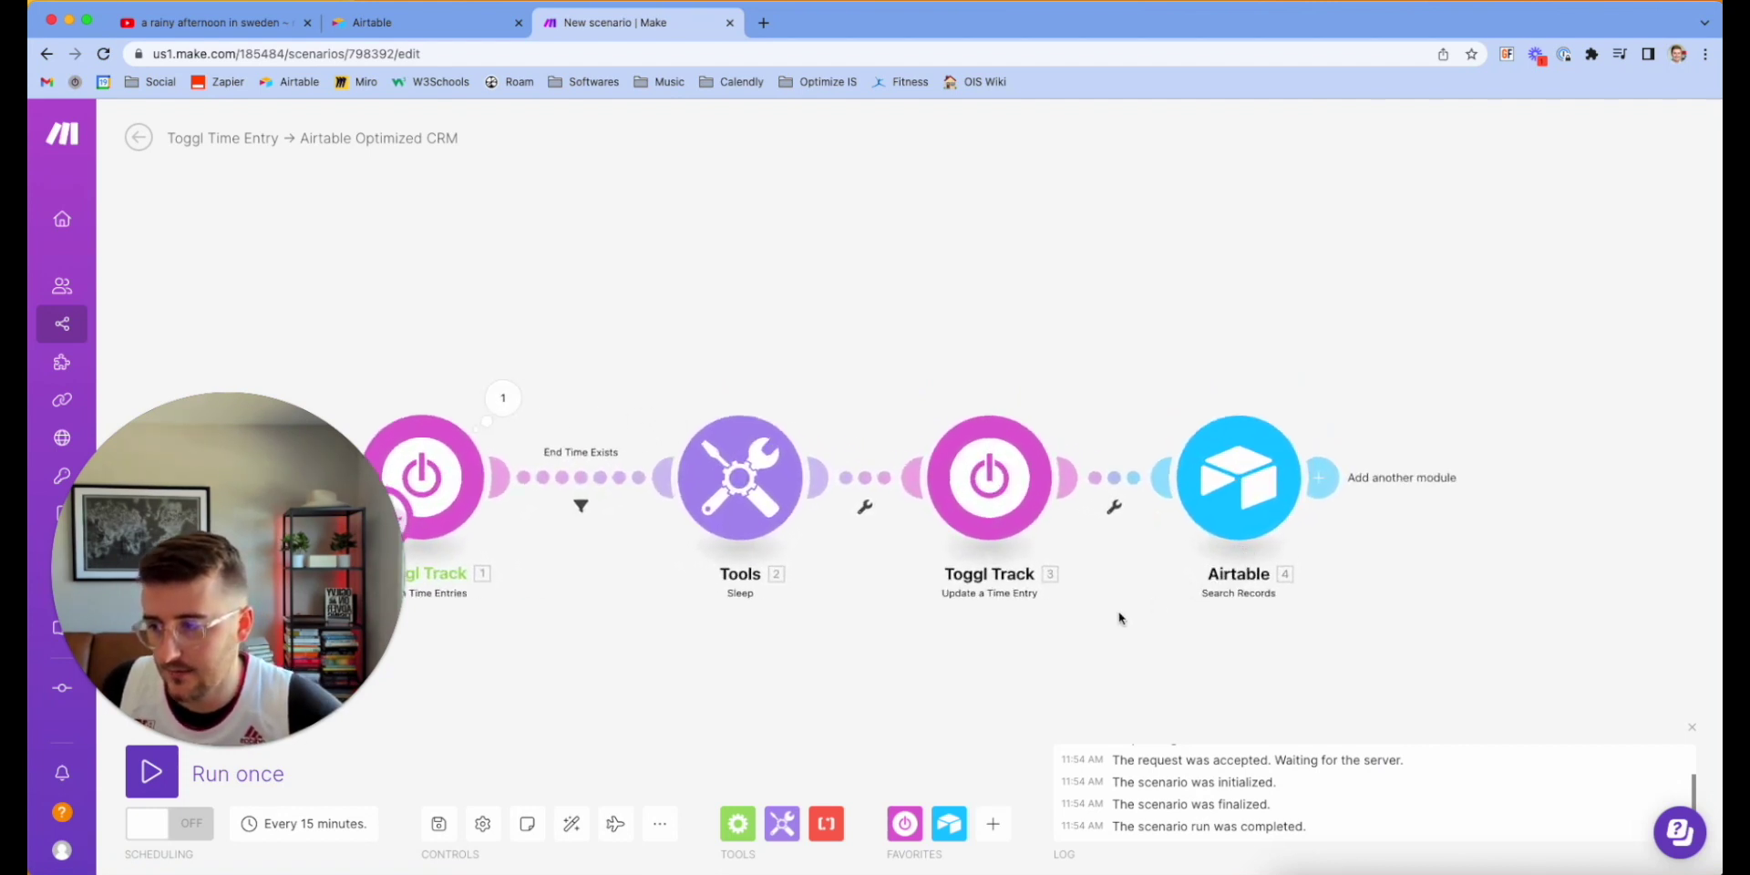
drag(1121, 613, 1204, 496)
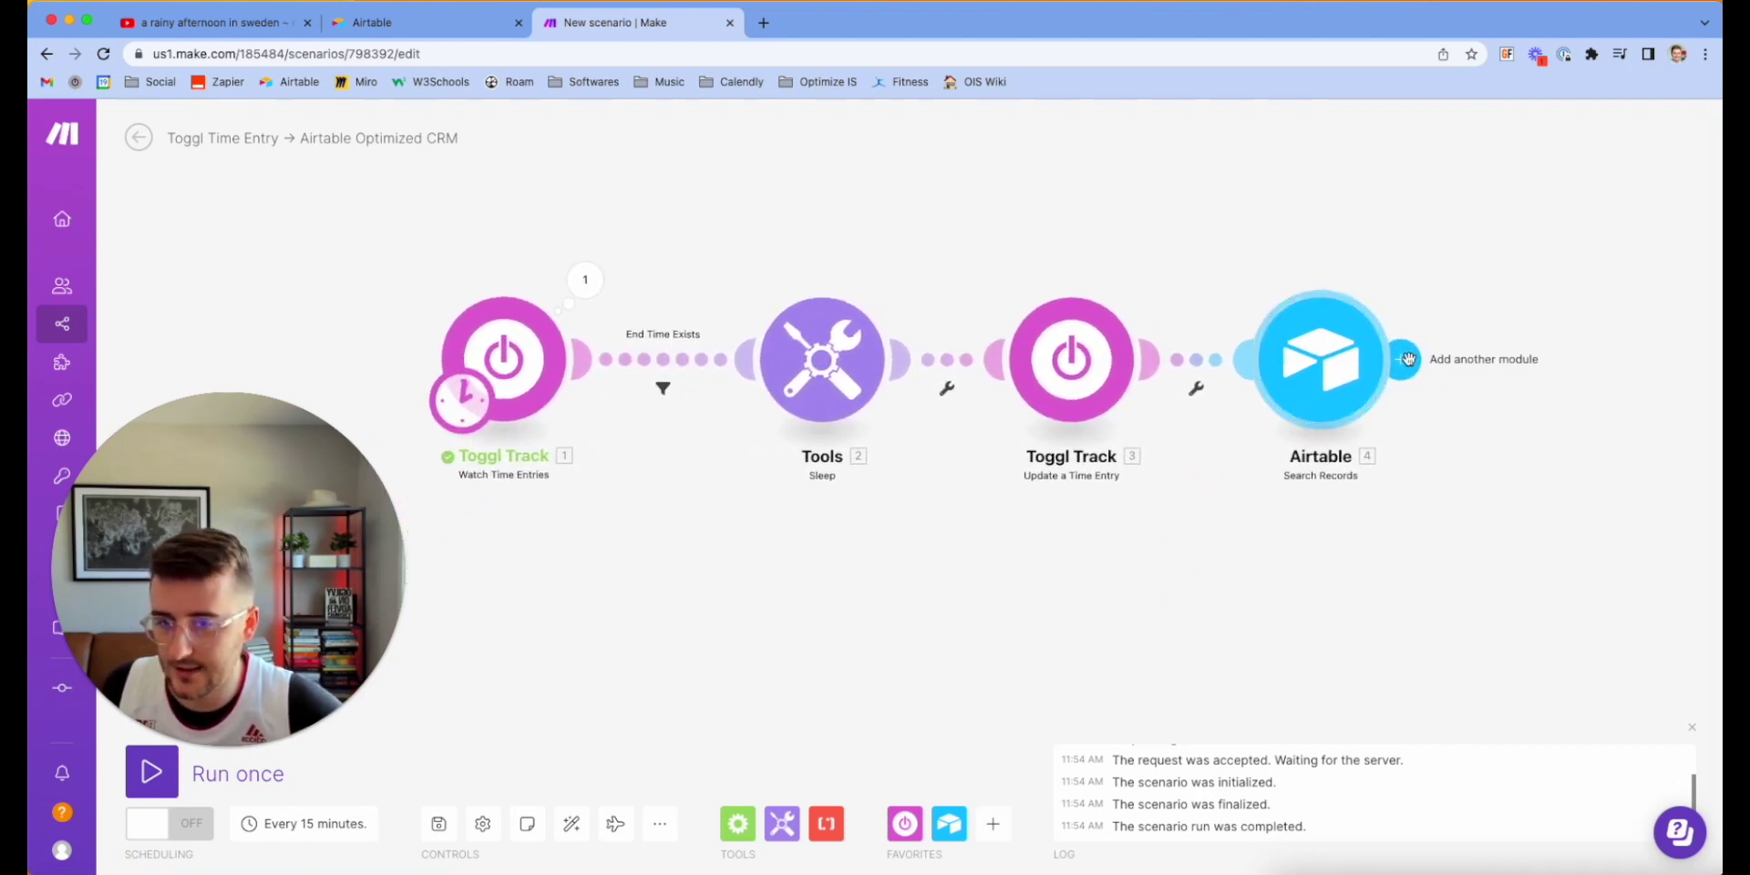
click(1417, 373)
click(1399, 351)
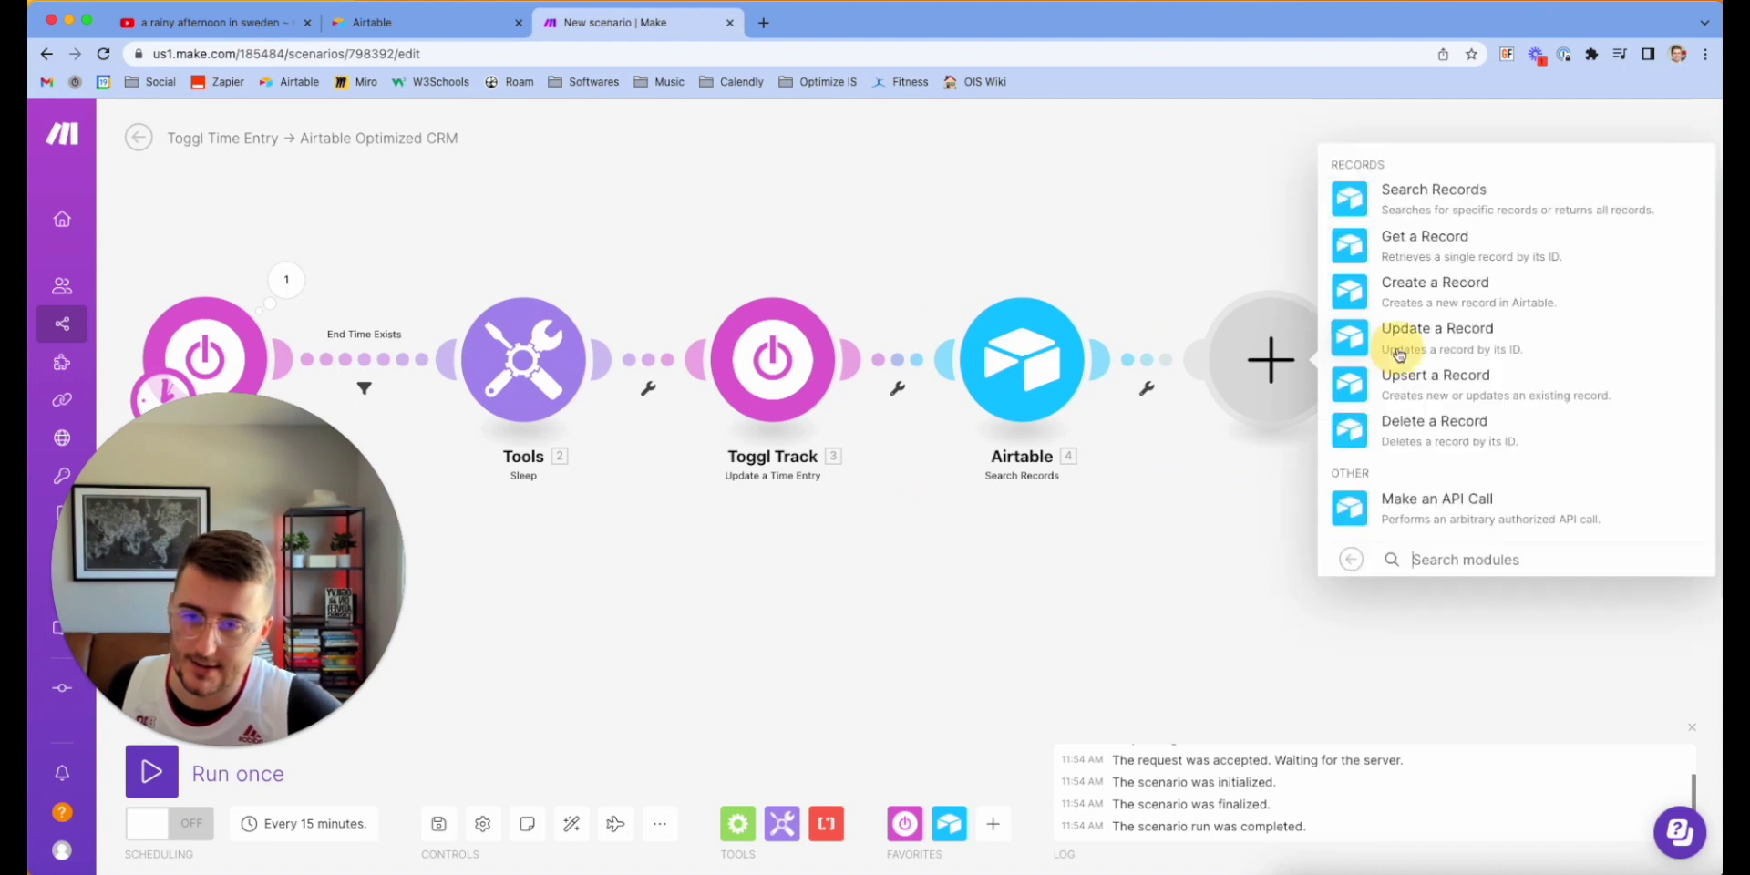
click(1394, 284)
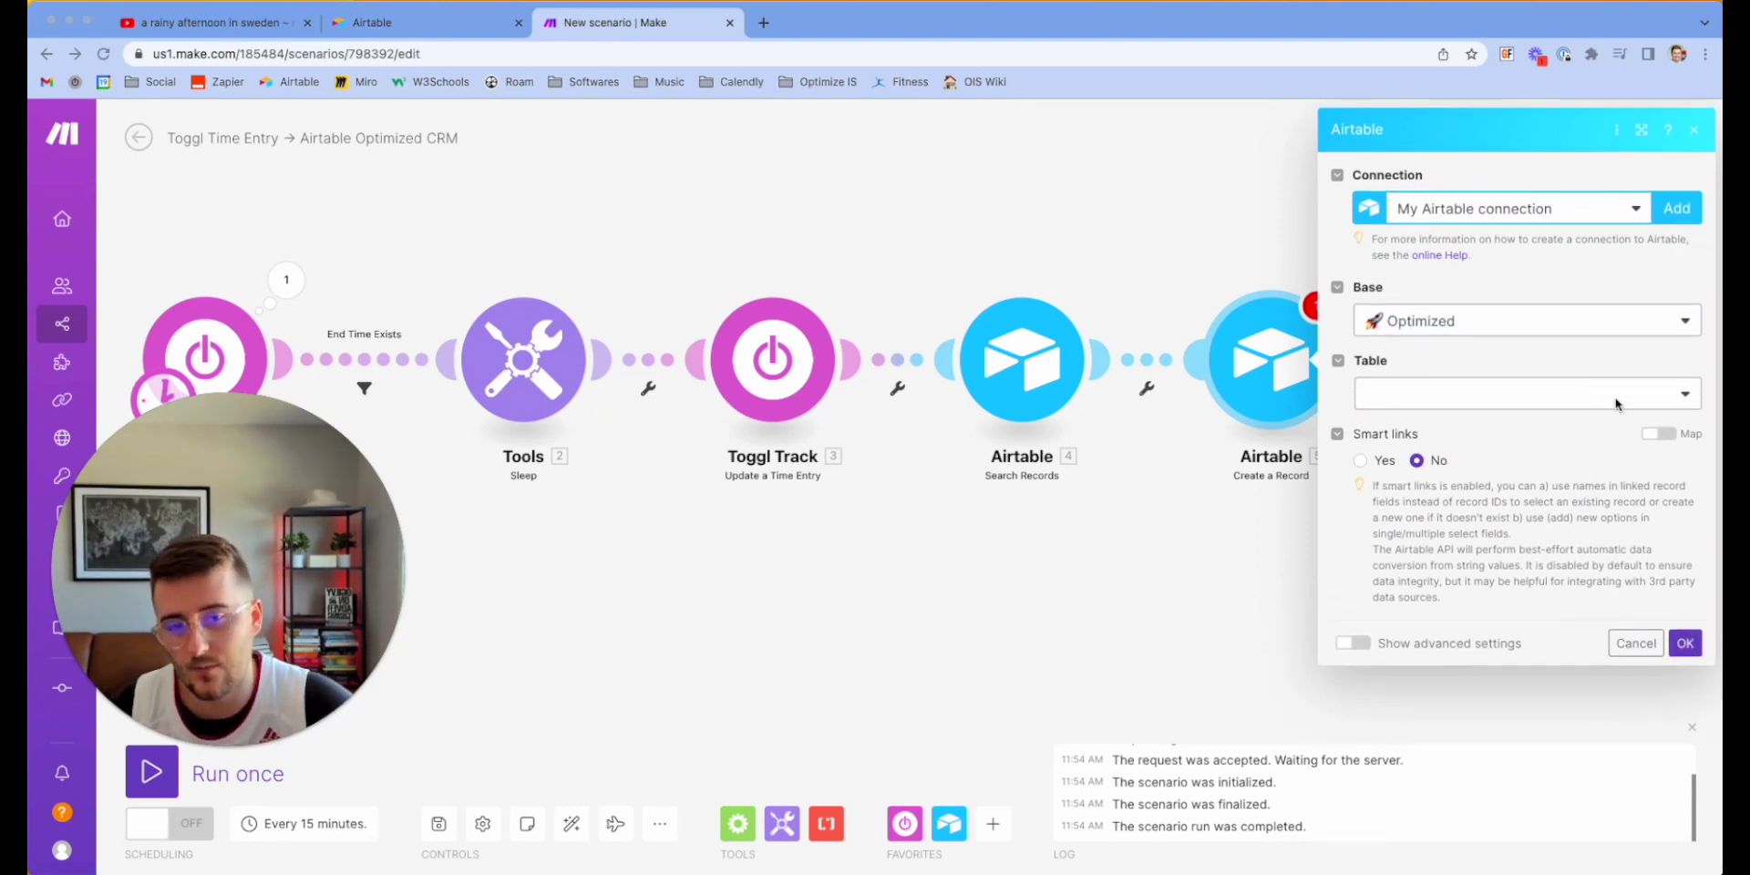
click(1568, 399)
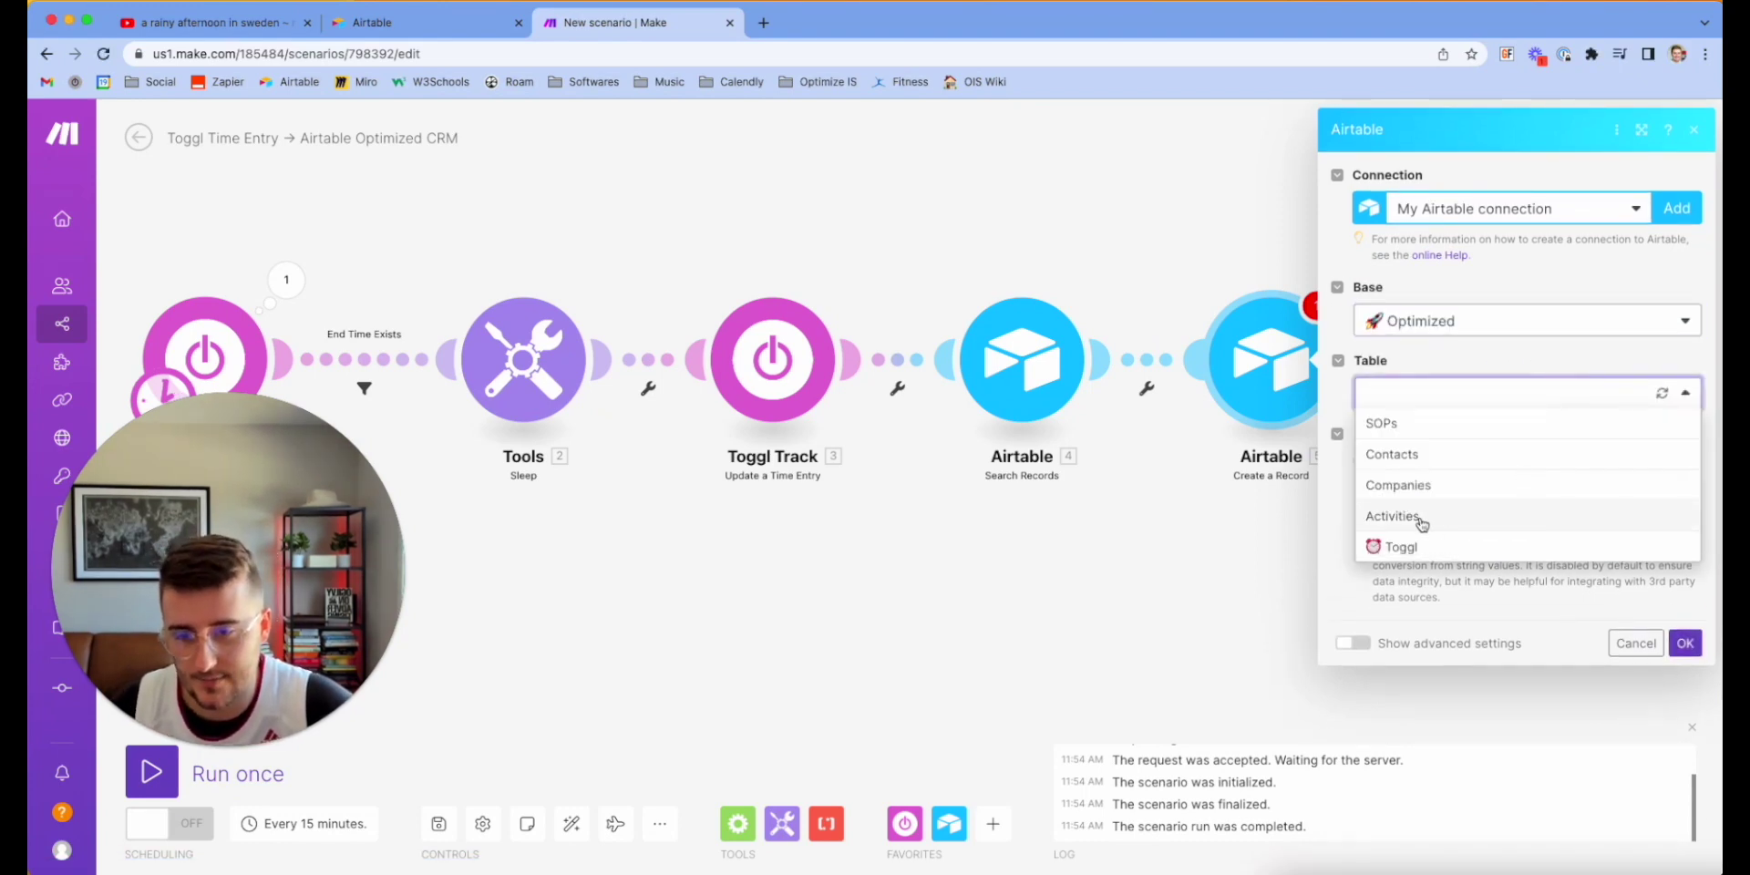
click(1393, 549)
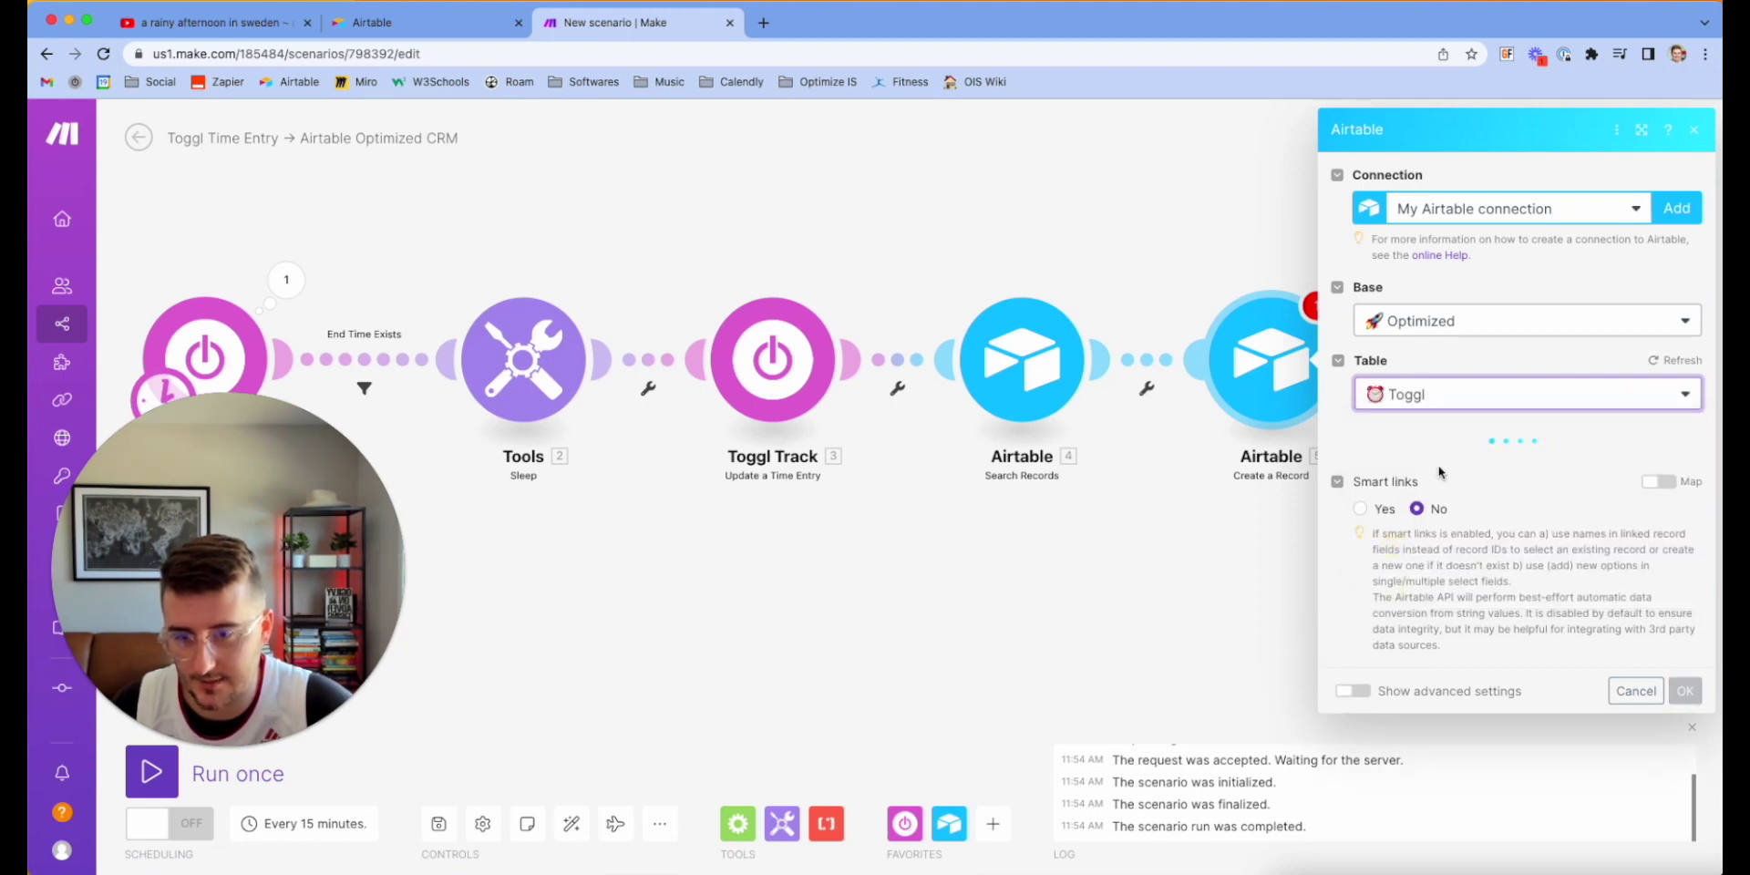
- Map Task ID to Time Entry ID, Start Time to Start and End Time to Stop from Update a Time Entry
scroll(1426, 474, down, 3)
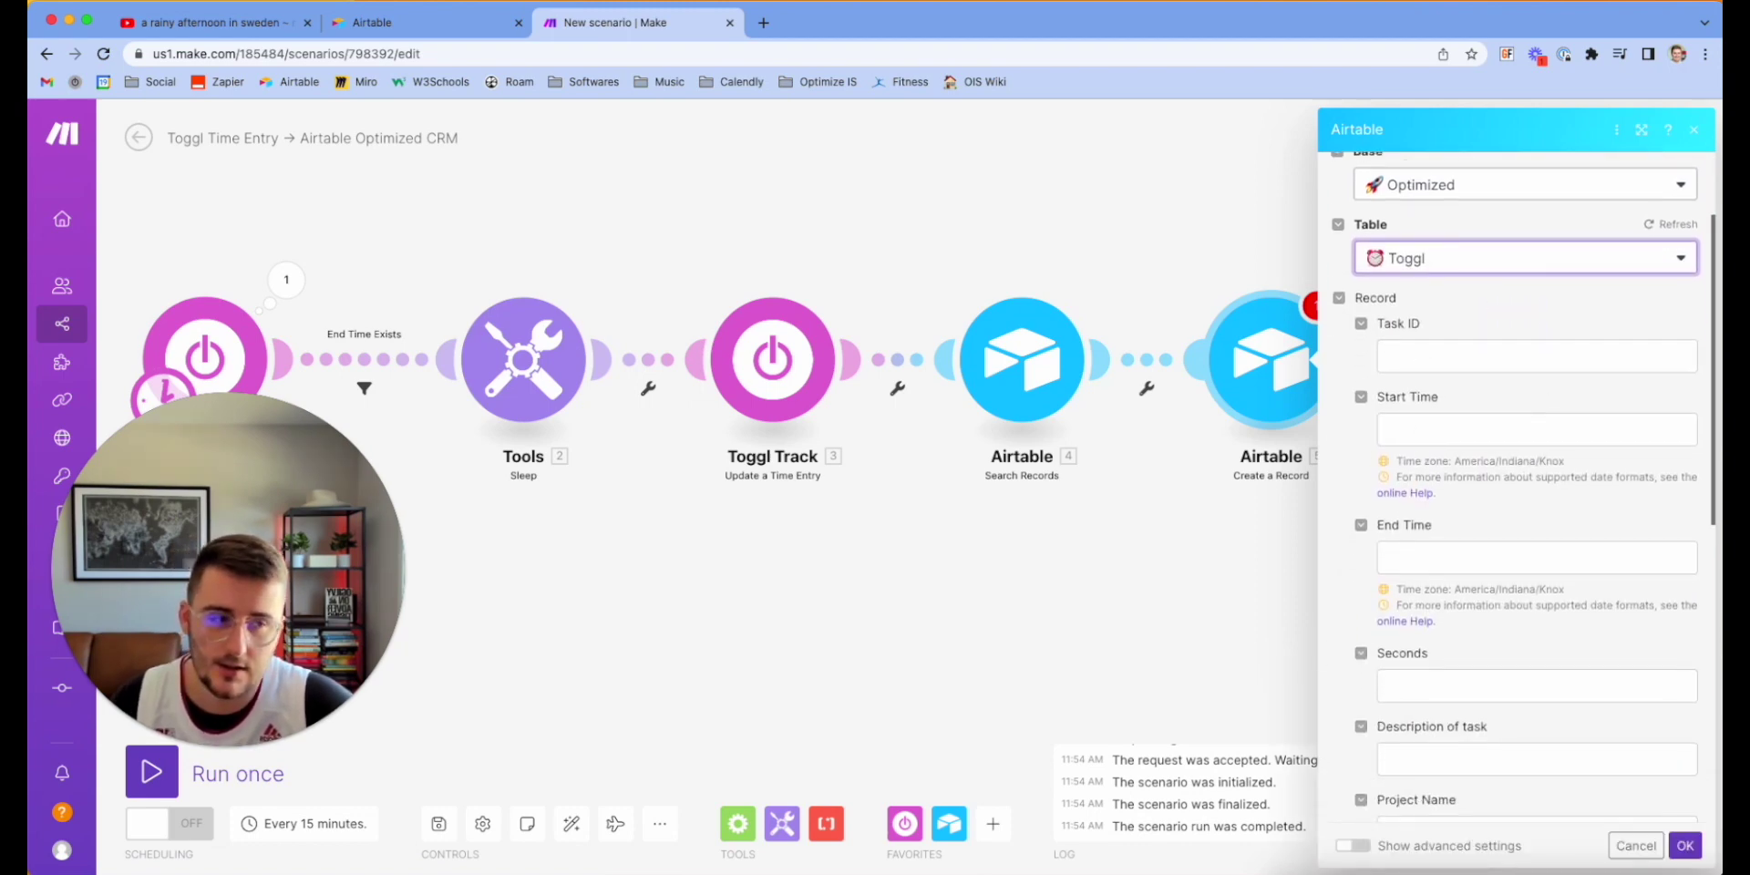
key(super+Tab)
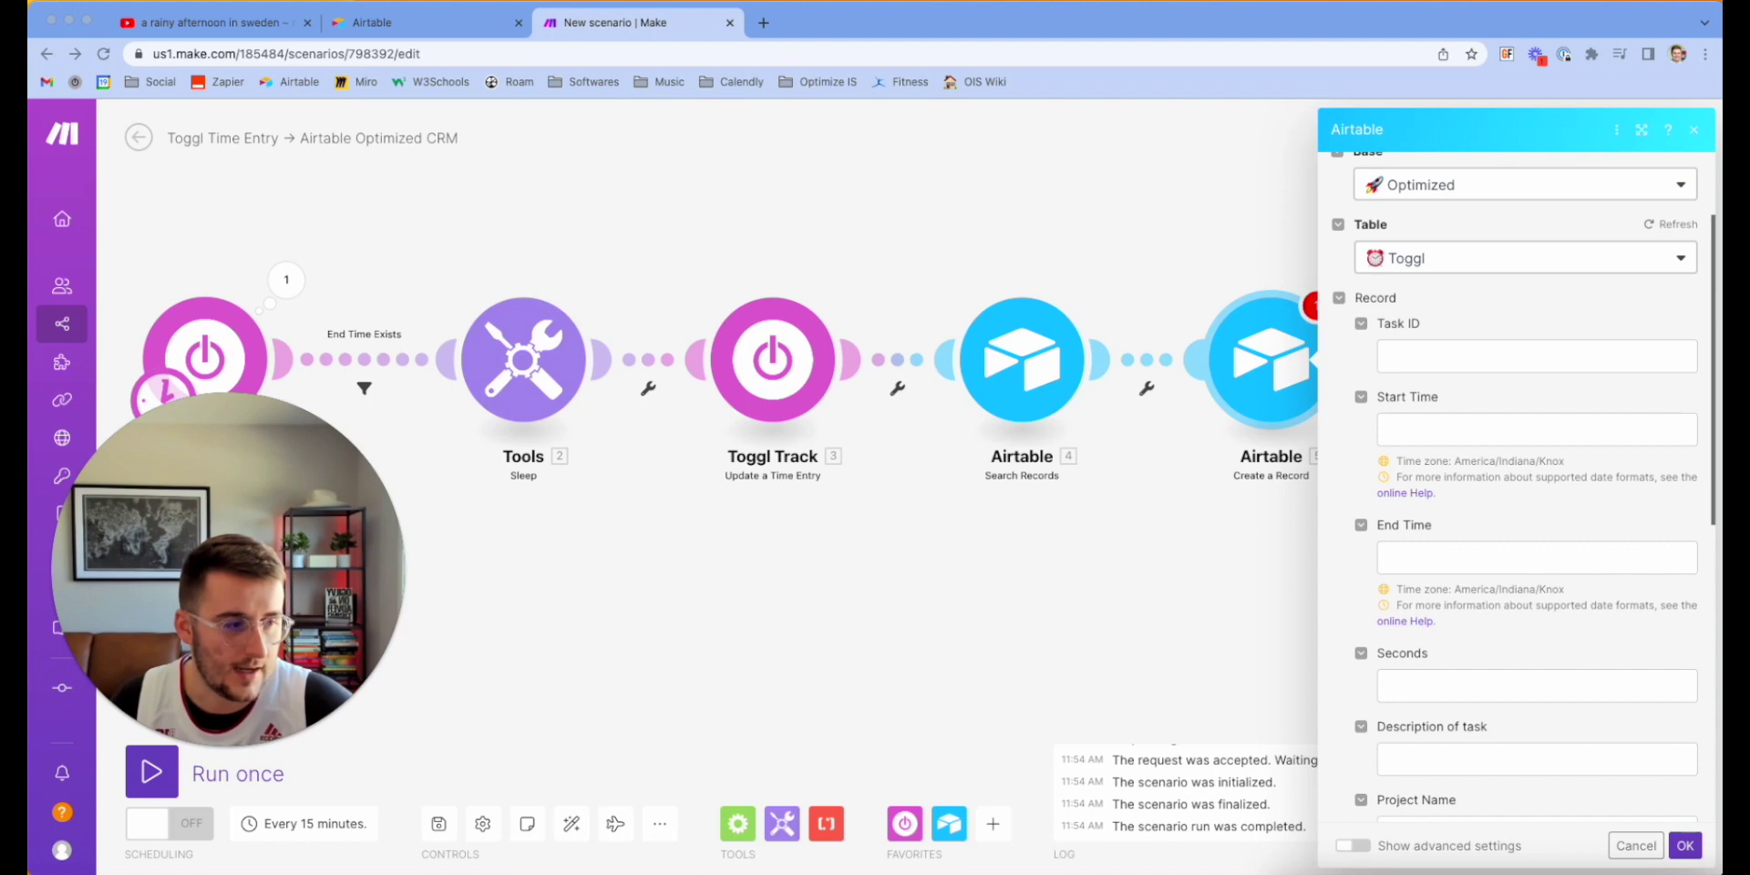
click(1469, 369)
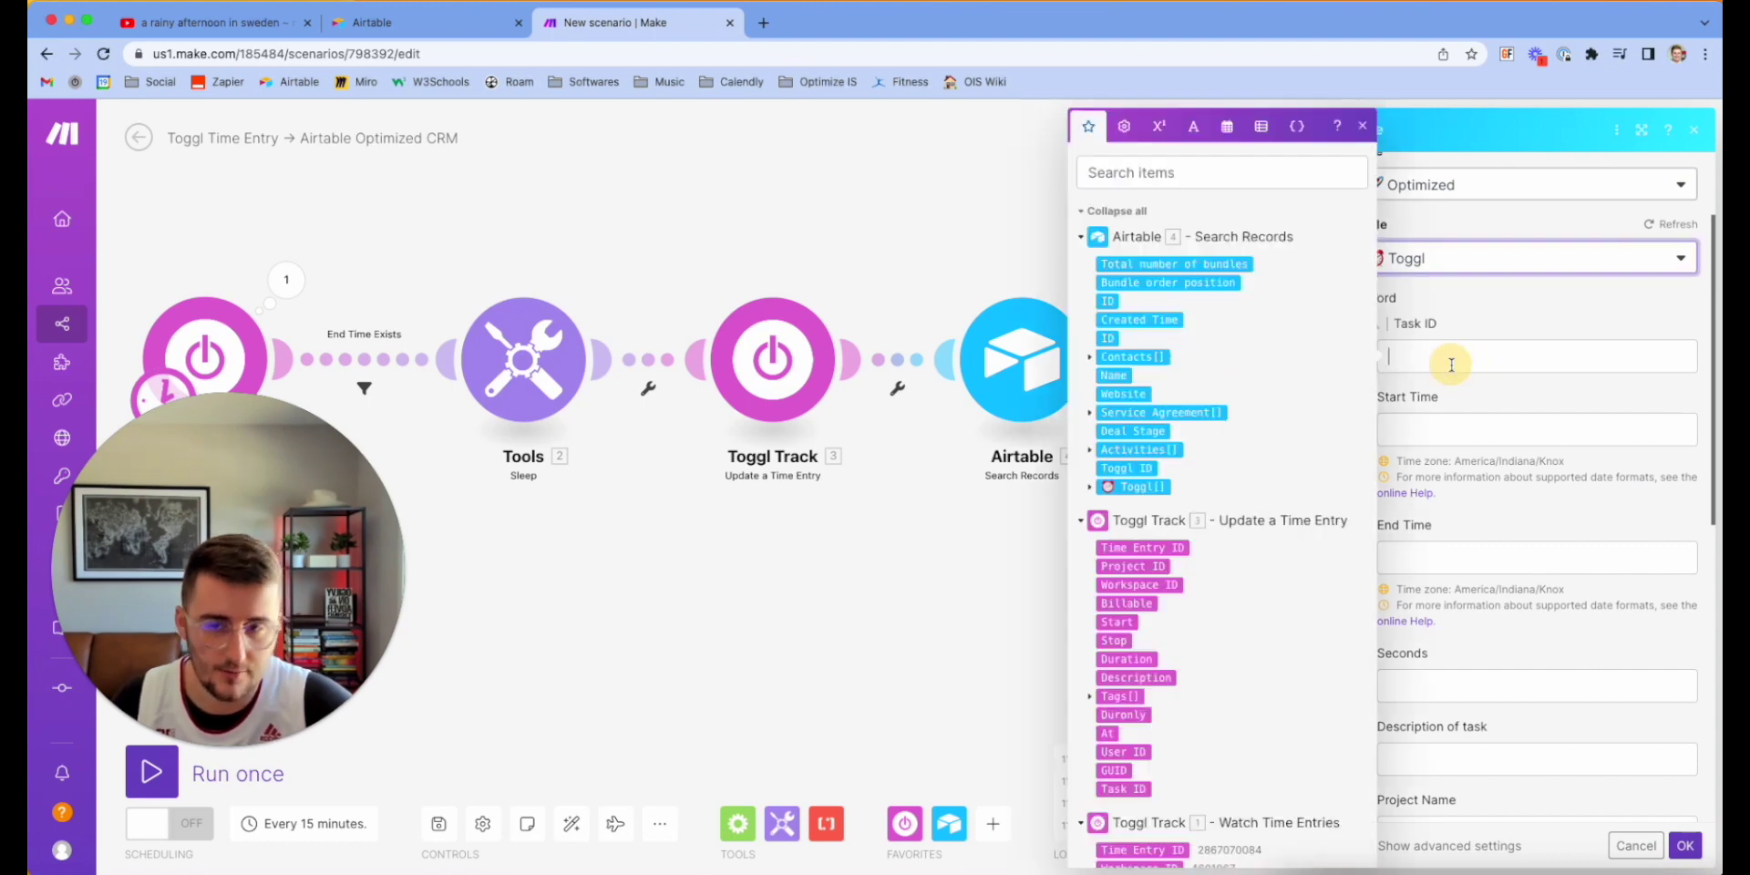
scroll(1212, 560, down, 2)
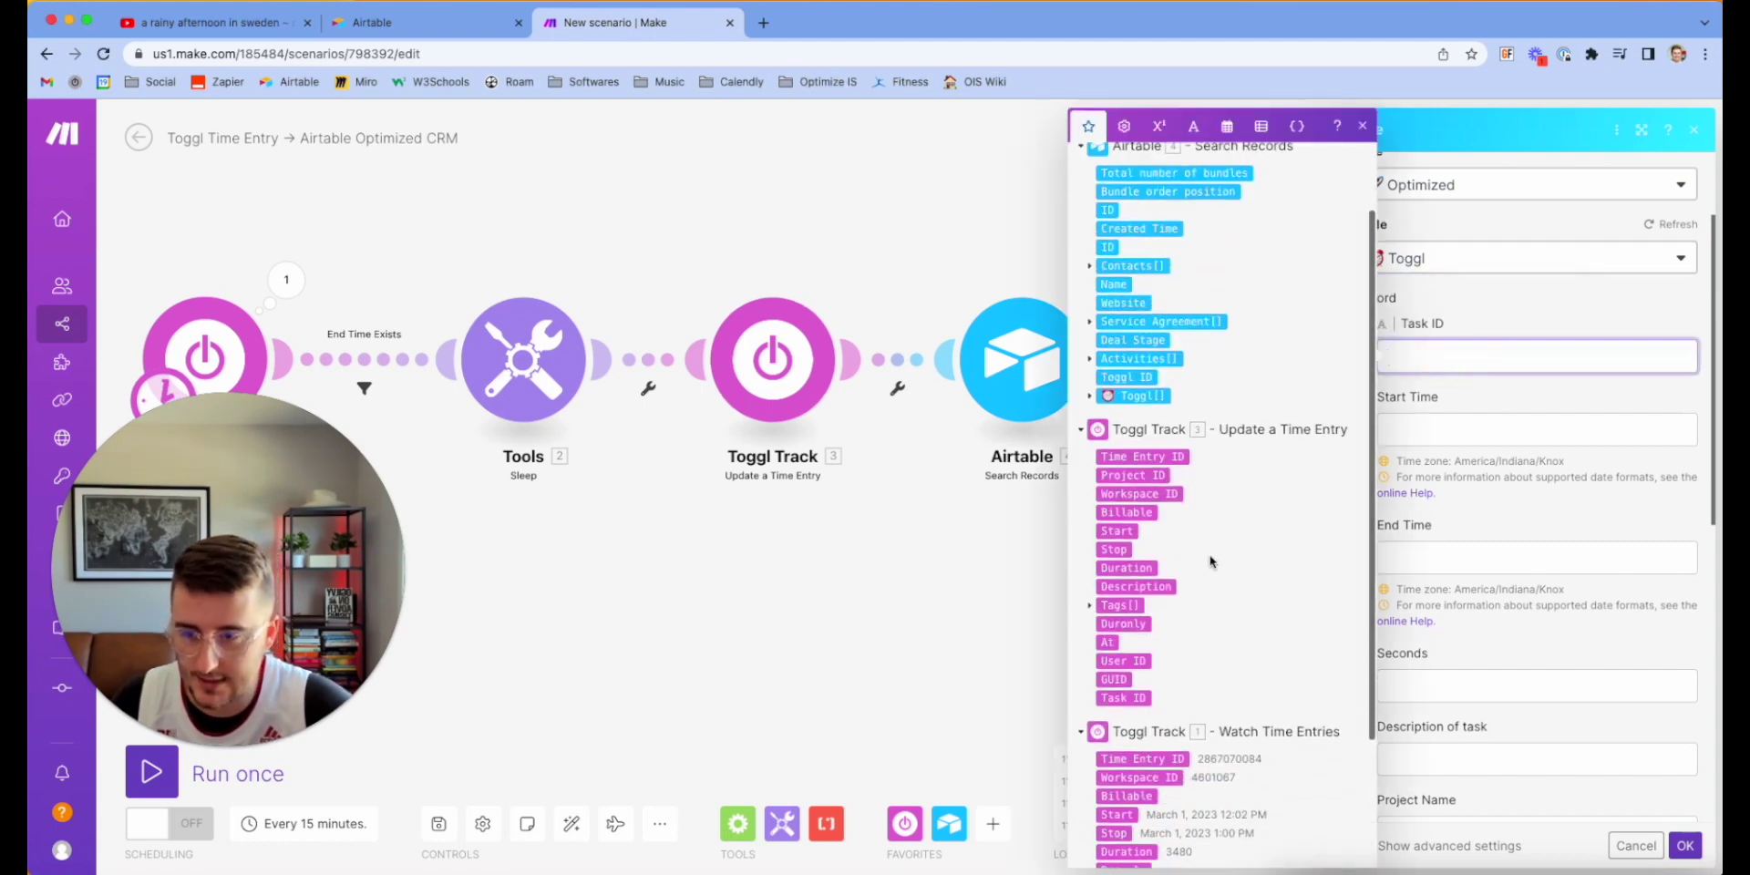
click(1155, 455)
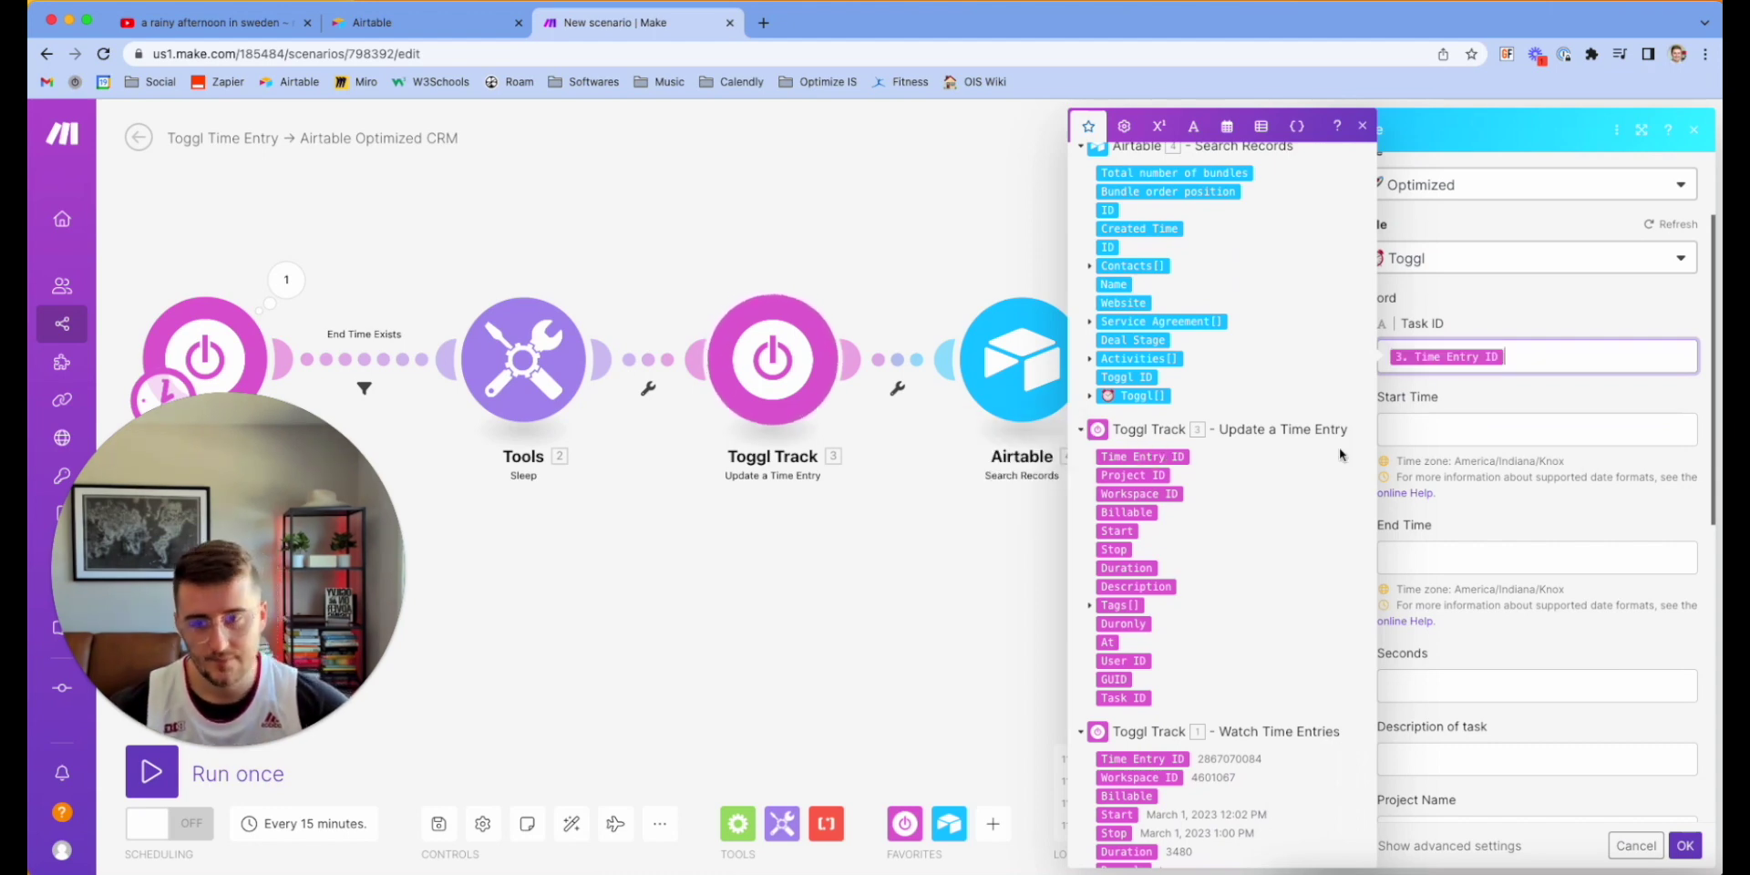
key(Tab)
scroll(1212, 585, down, 1)
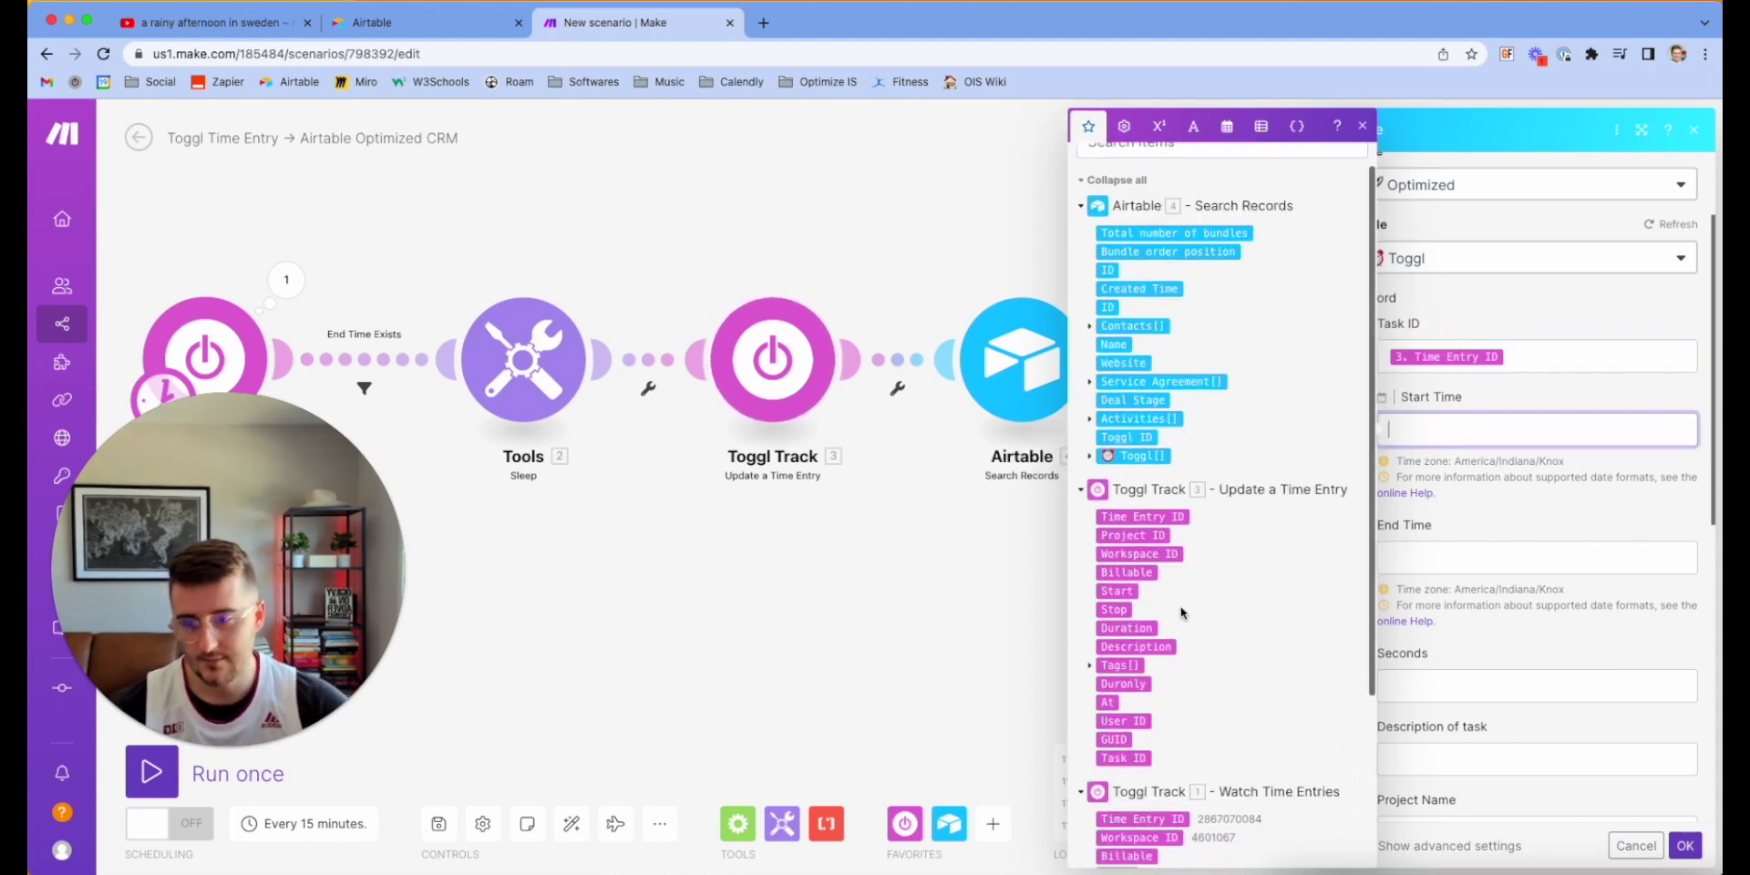
click(1117, 590)
click(1447, 567)
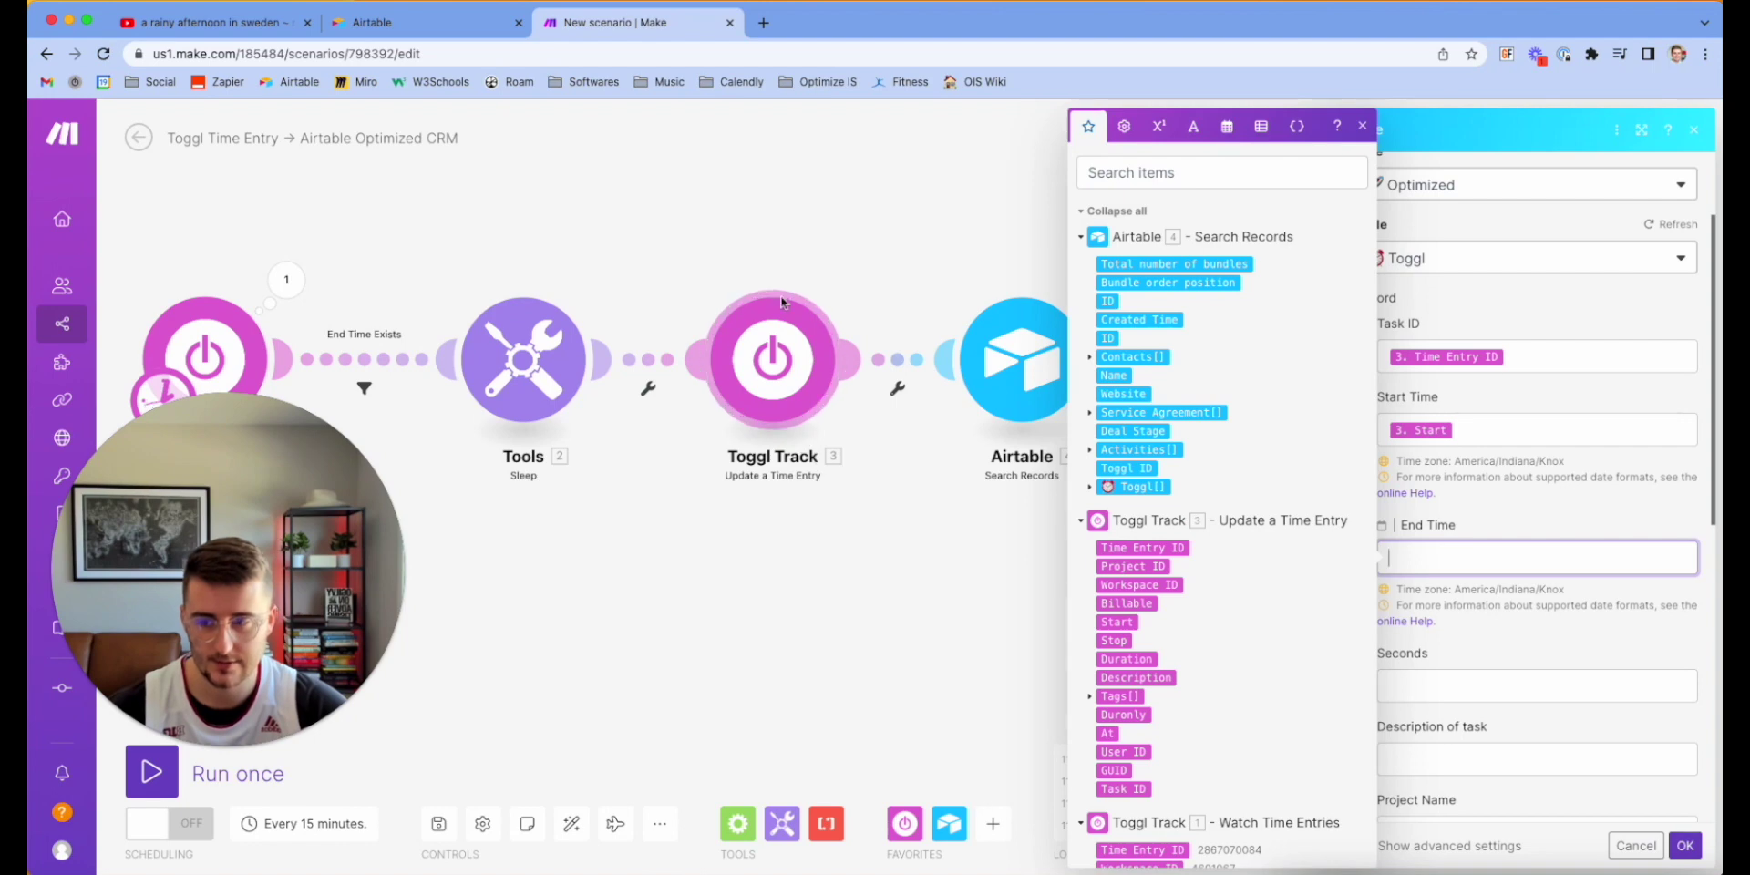
click(1110, 639)
- Map Seconds to Duration and Description of task to Description from Update a Time Entry
click(1443, 689)
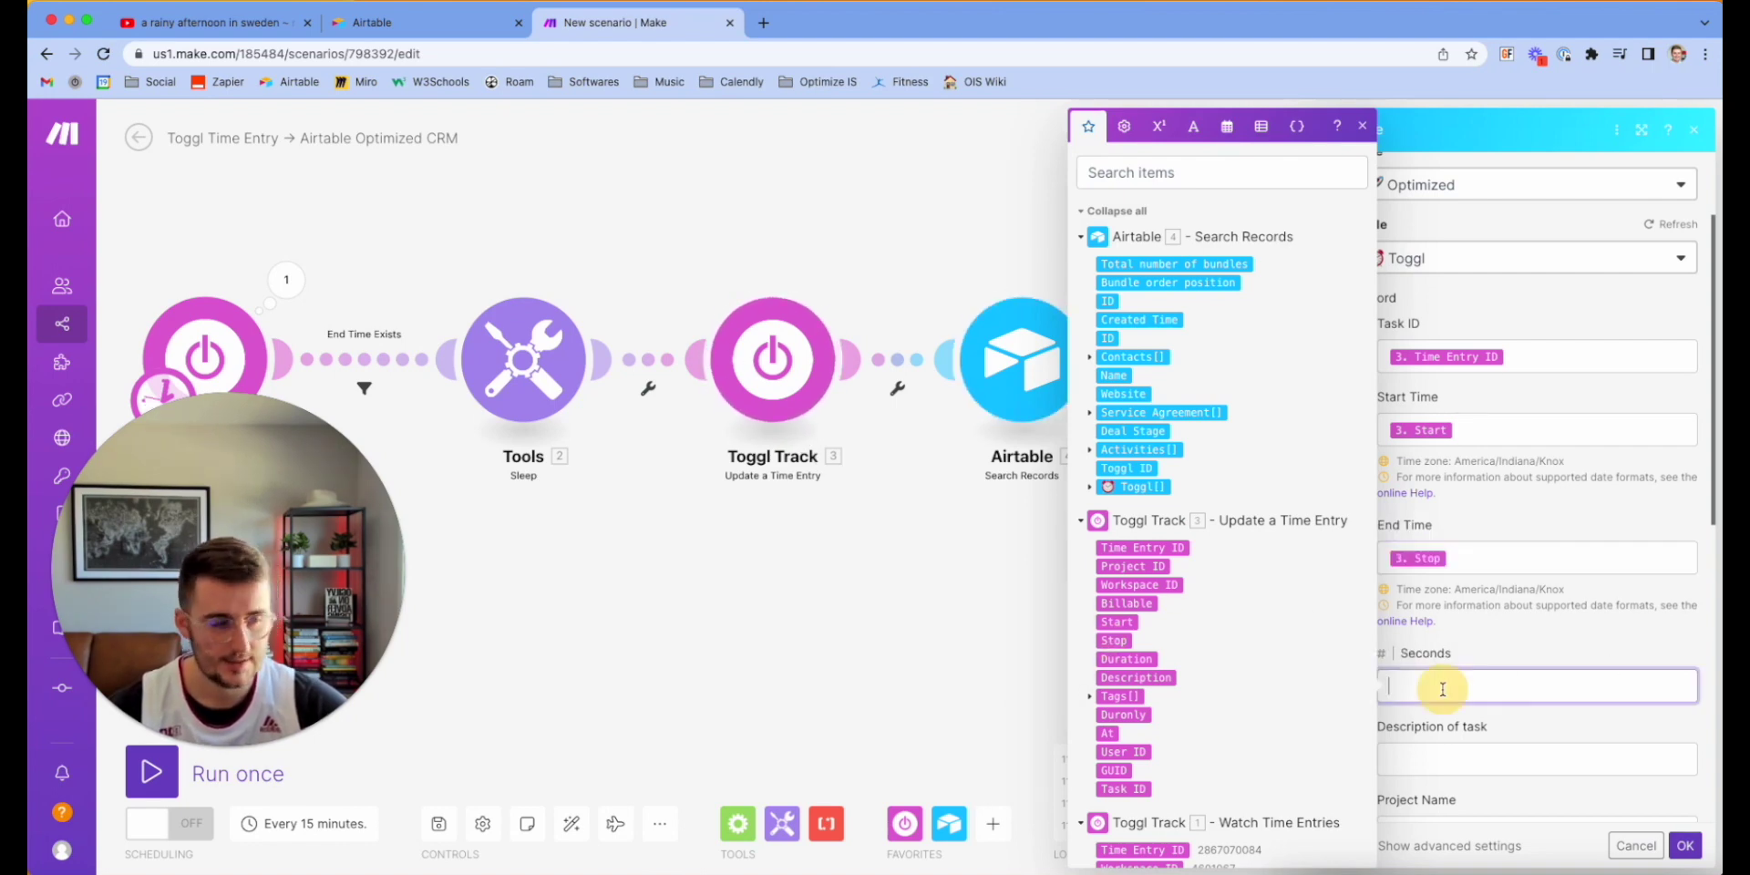
scroll(1443, 689, down, 2)
scroll(1442, 688, down, 2)
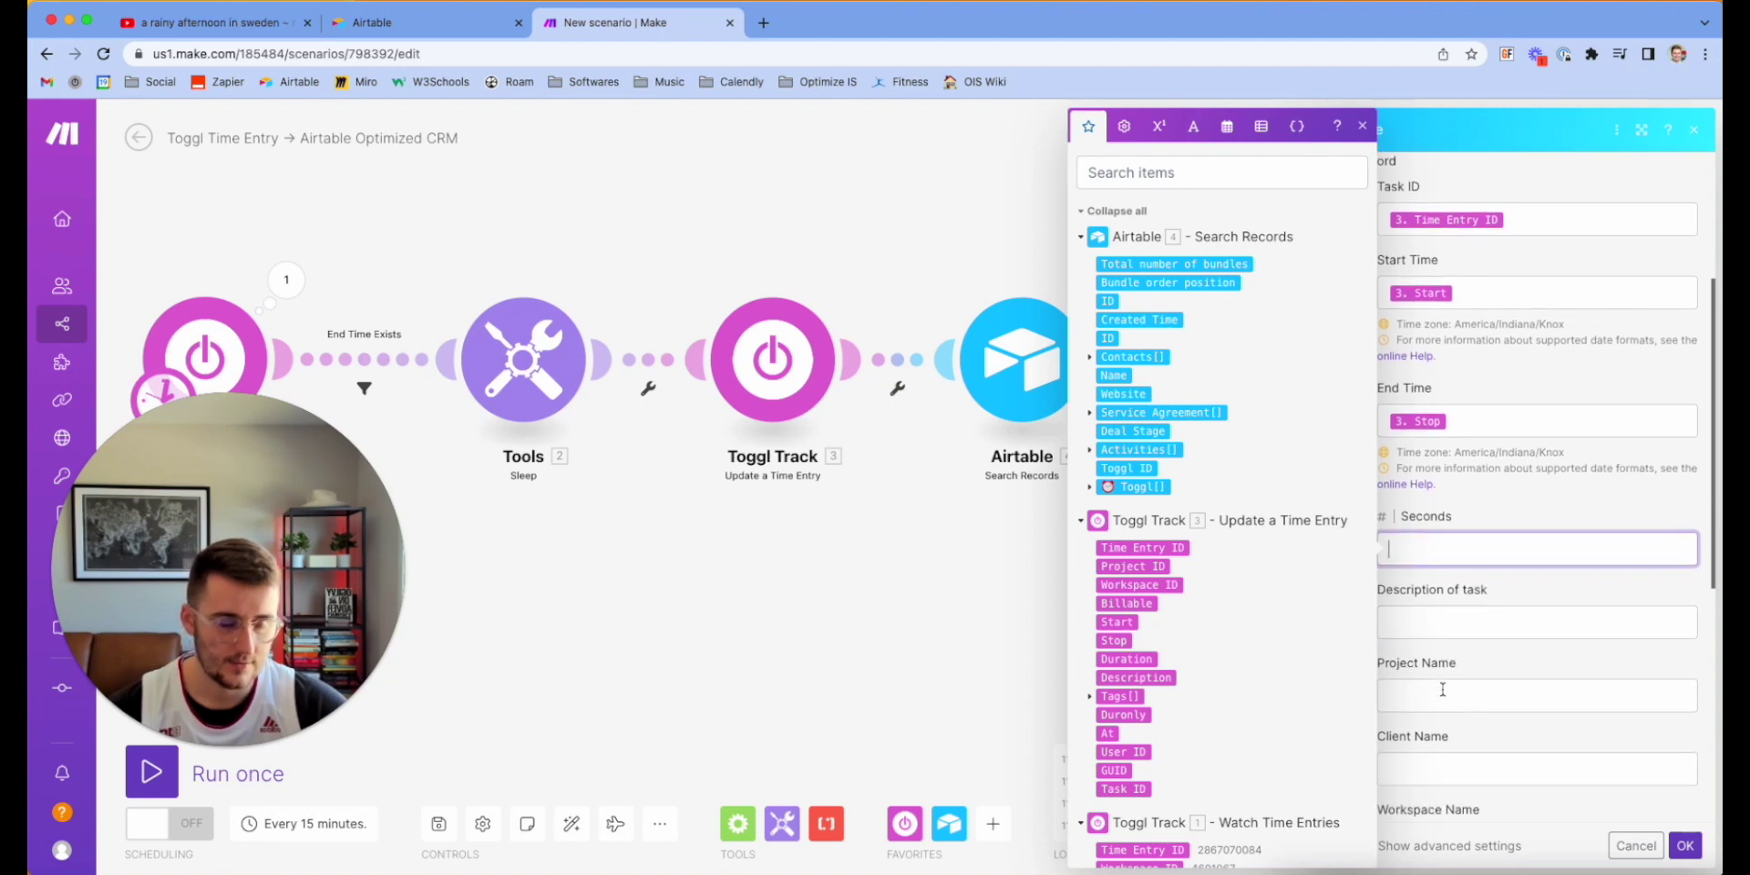
scroll(1136, 677, down, 1)
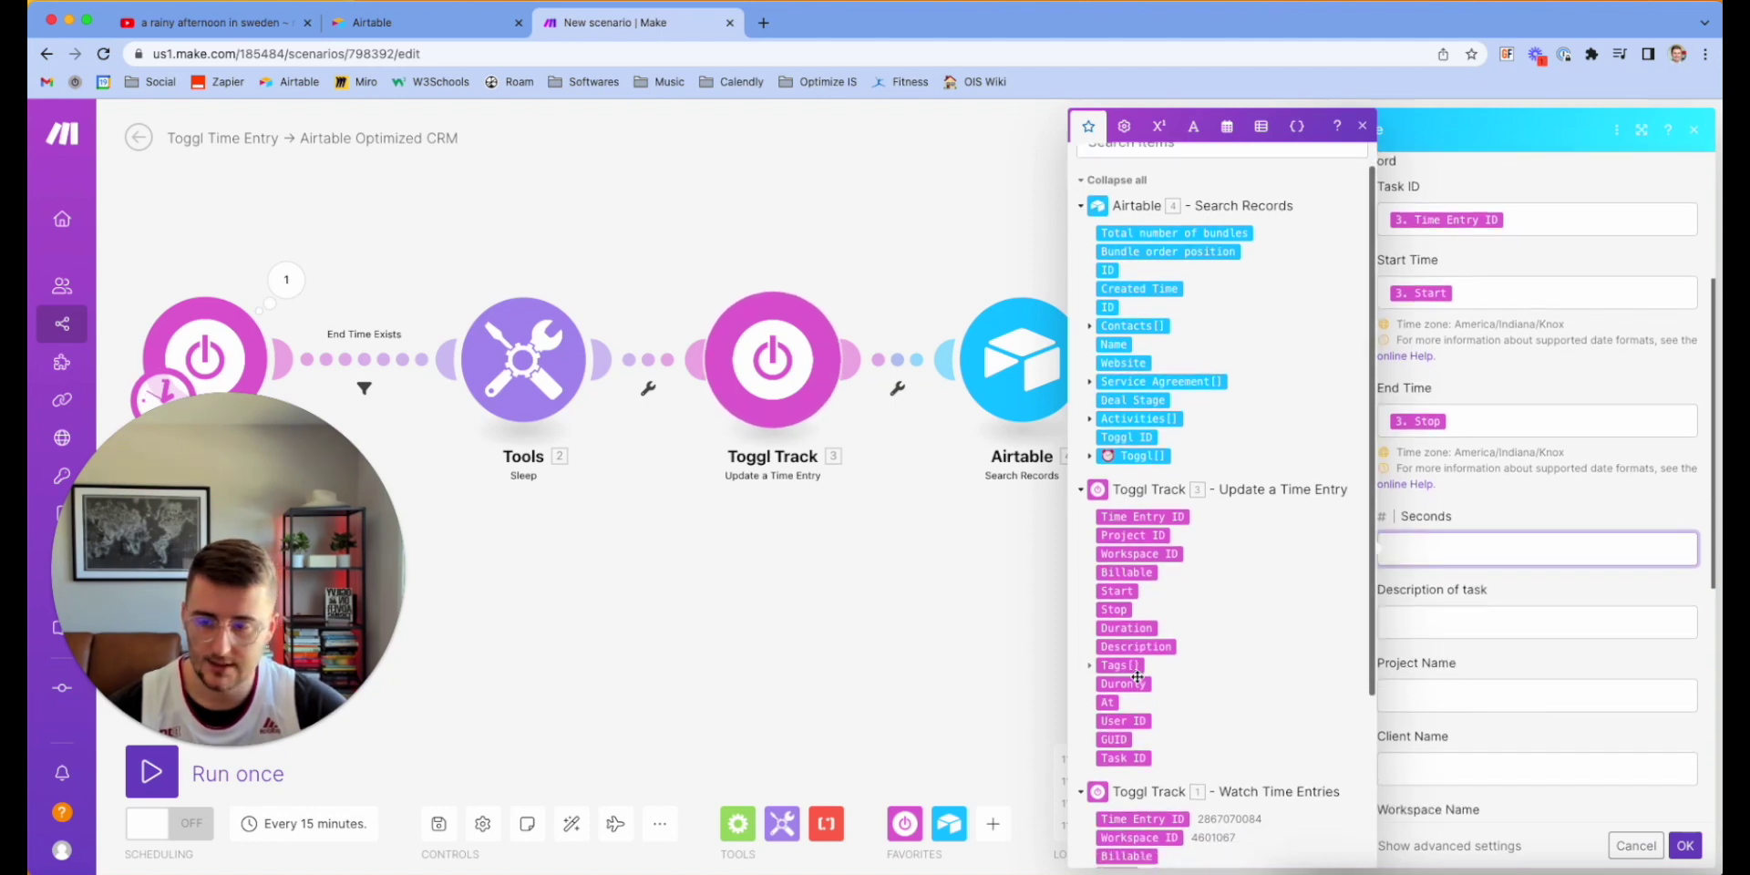
click(1126, 628)
scroll(1574, 700, down, 2)
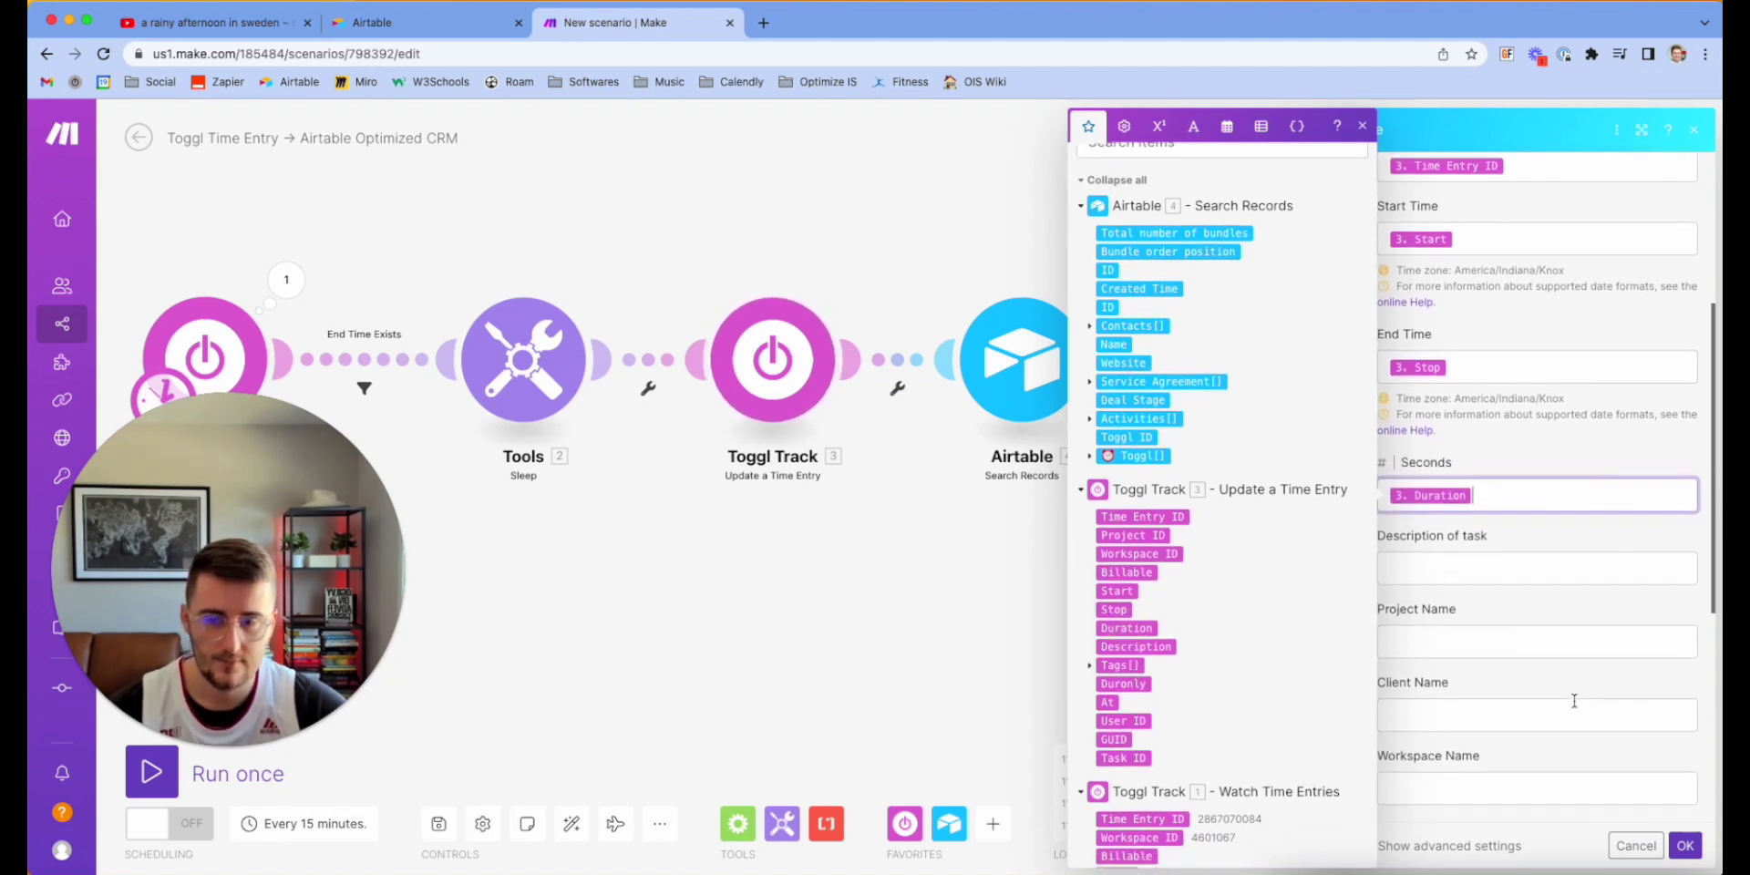
click(1445, 566)
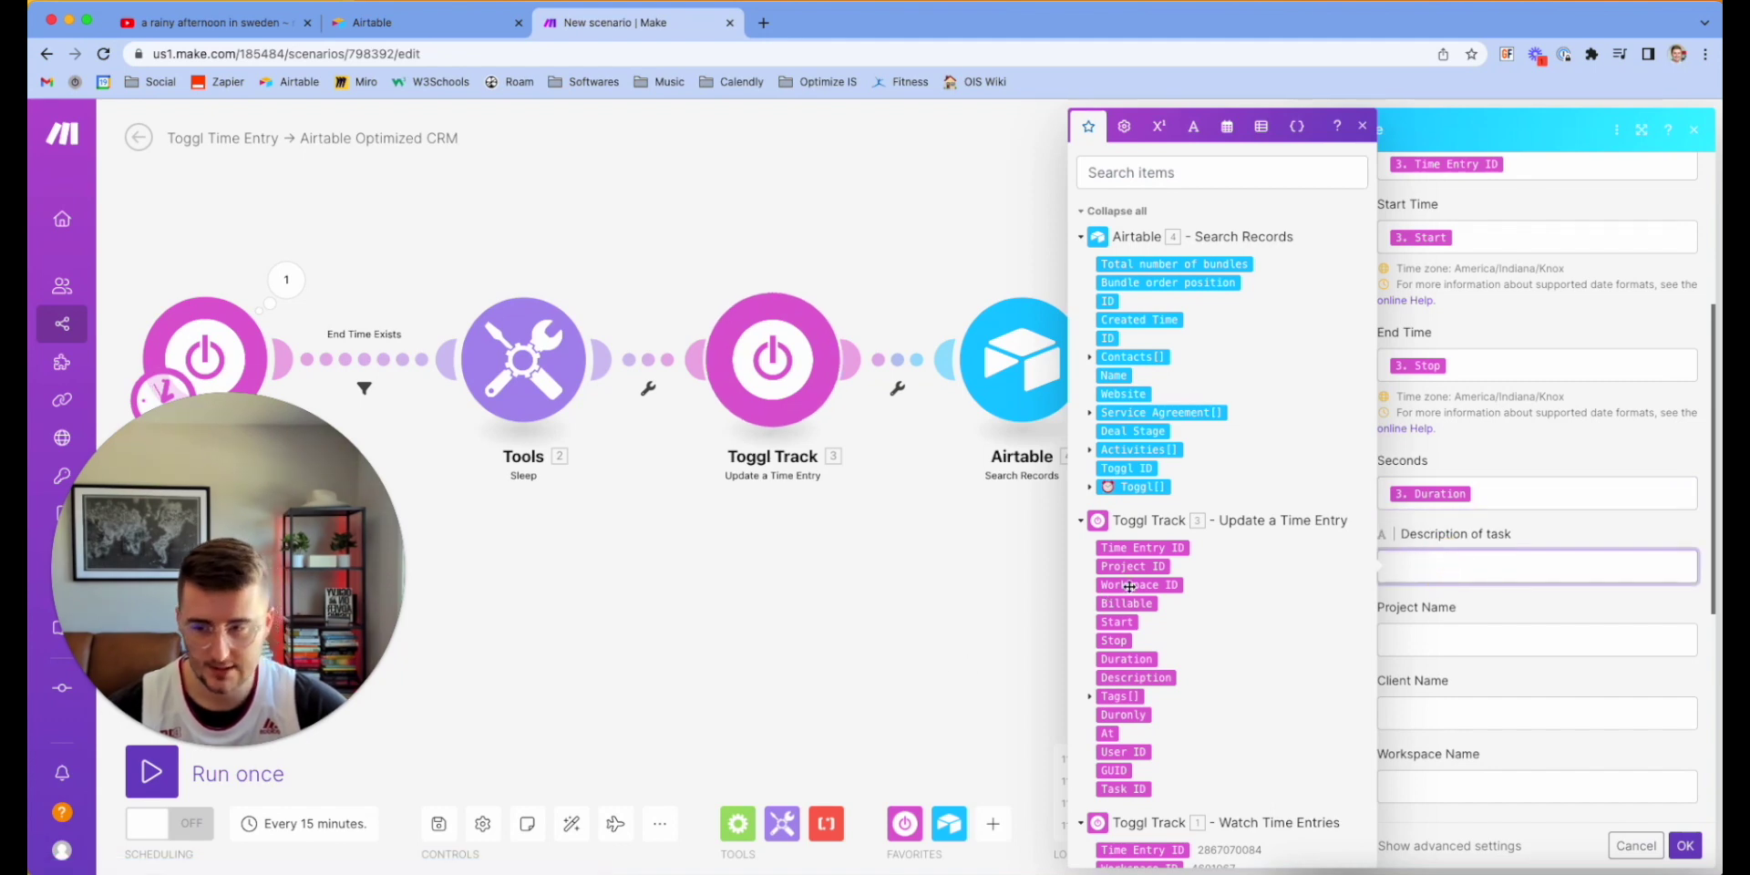
click(1145, 676)
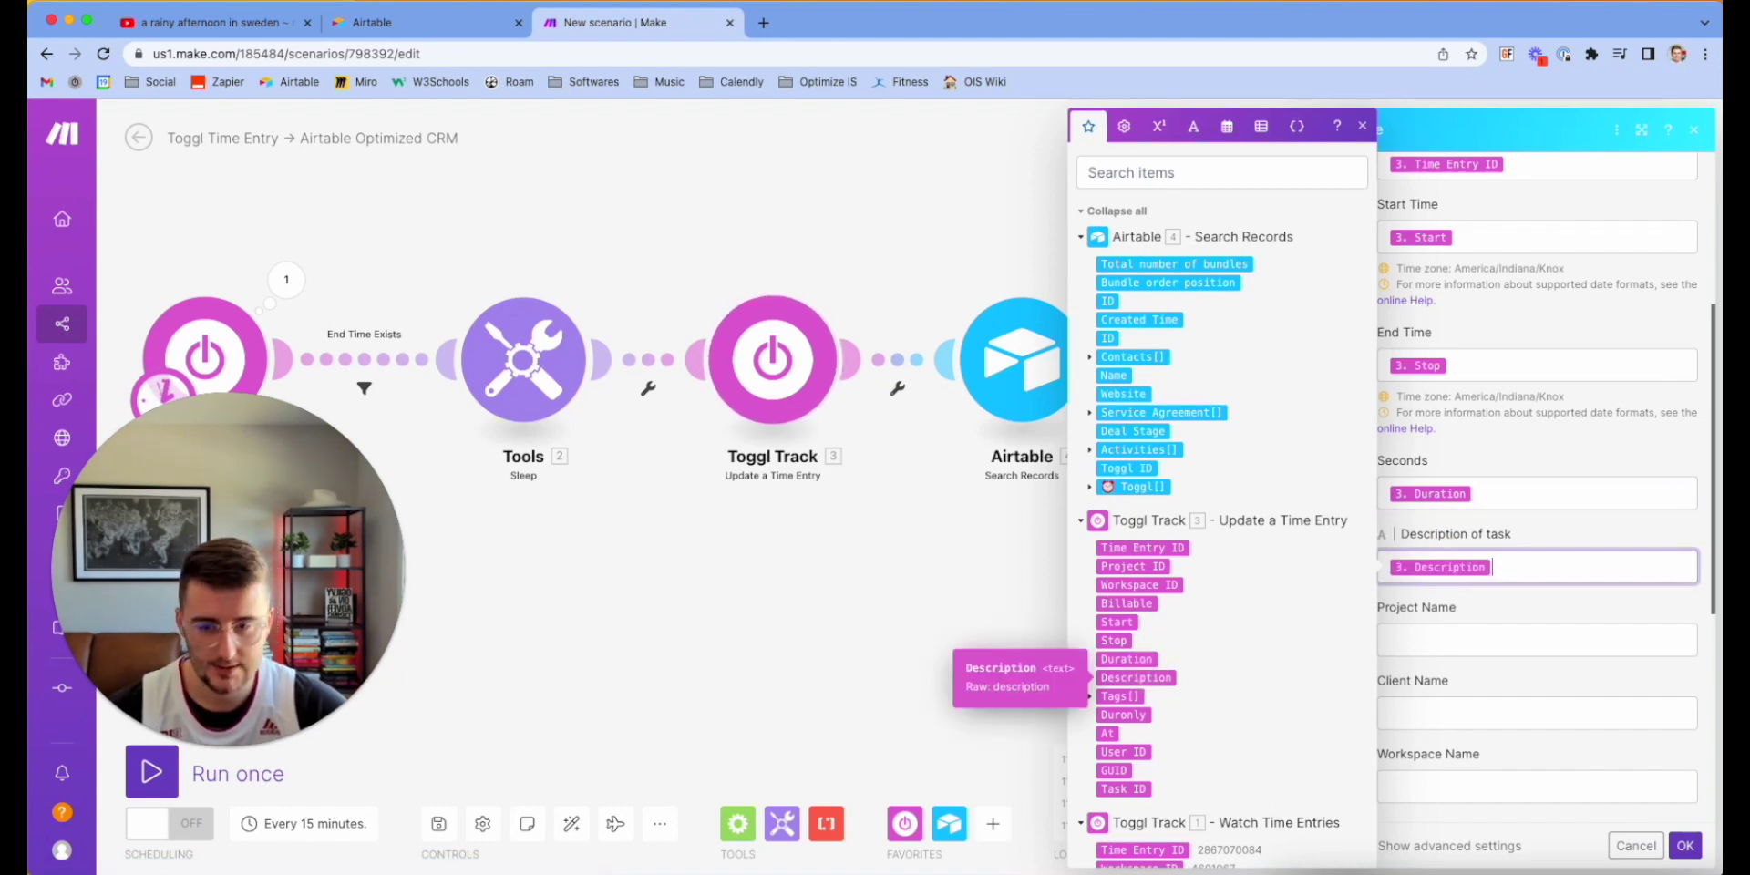
- Map Project Name to Project ID and Workspace Name to Workspace ID from Update a Time Entry, leaving Client Name empty
click(1519, 643)
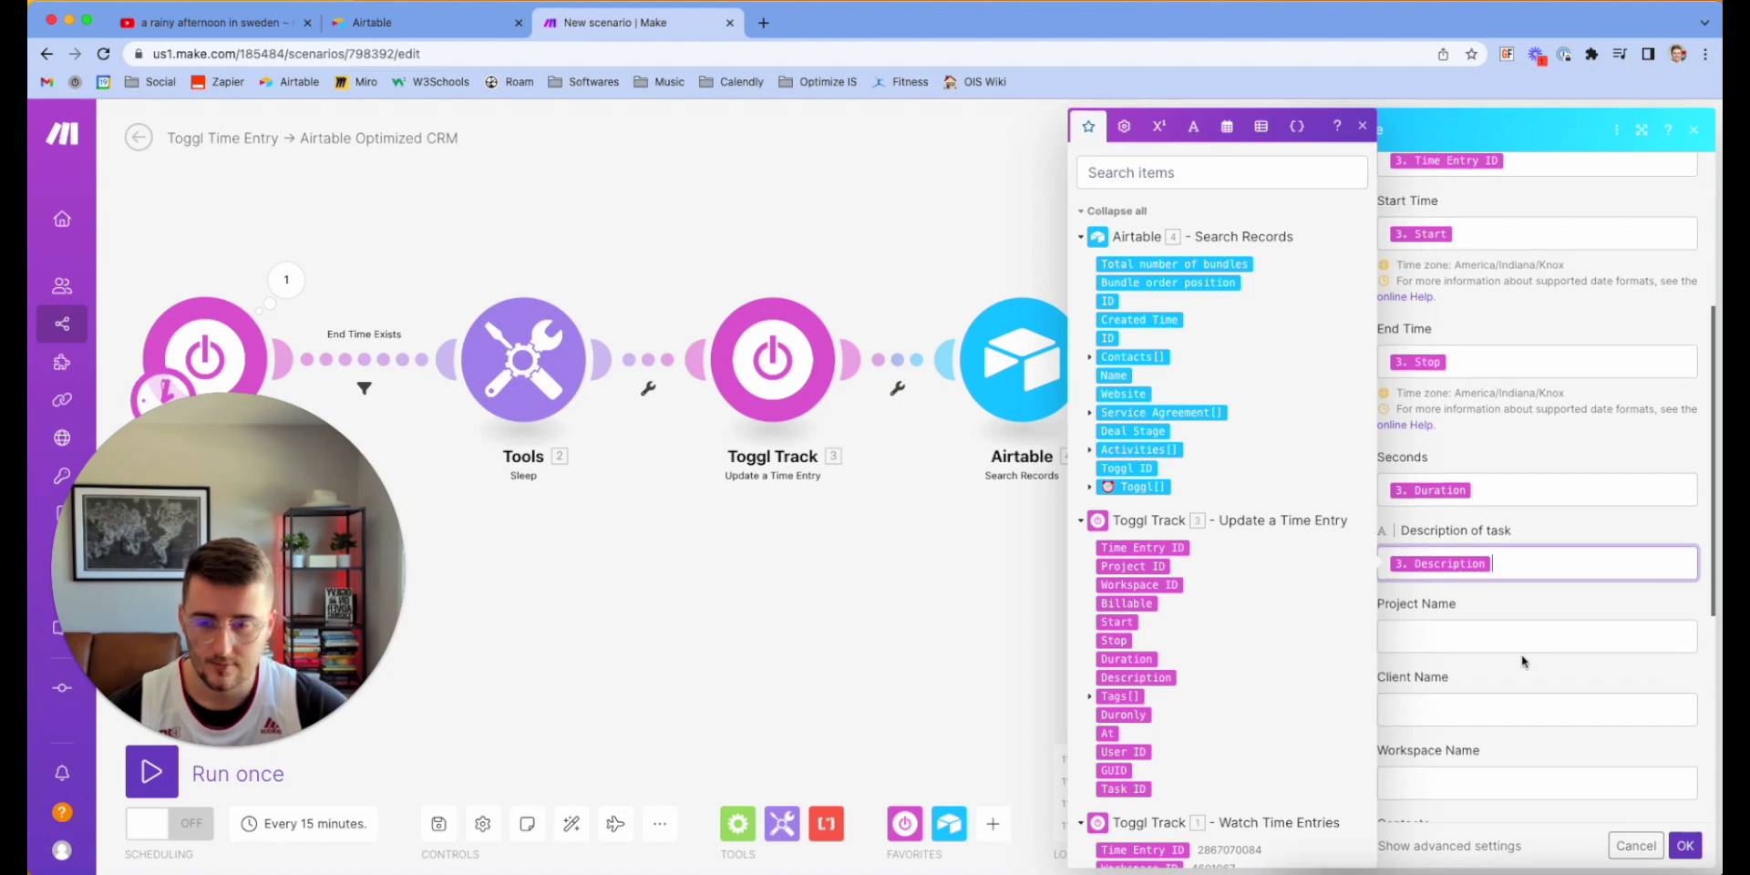
click(1132, 566)
click(1457, 659)
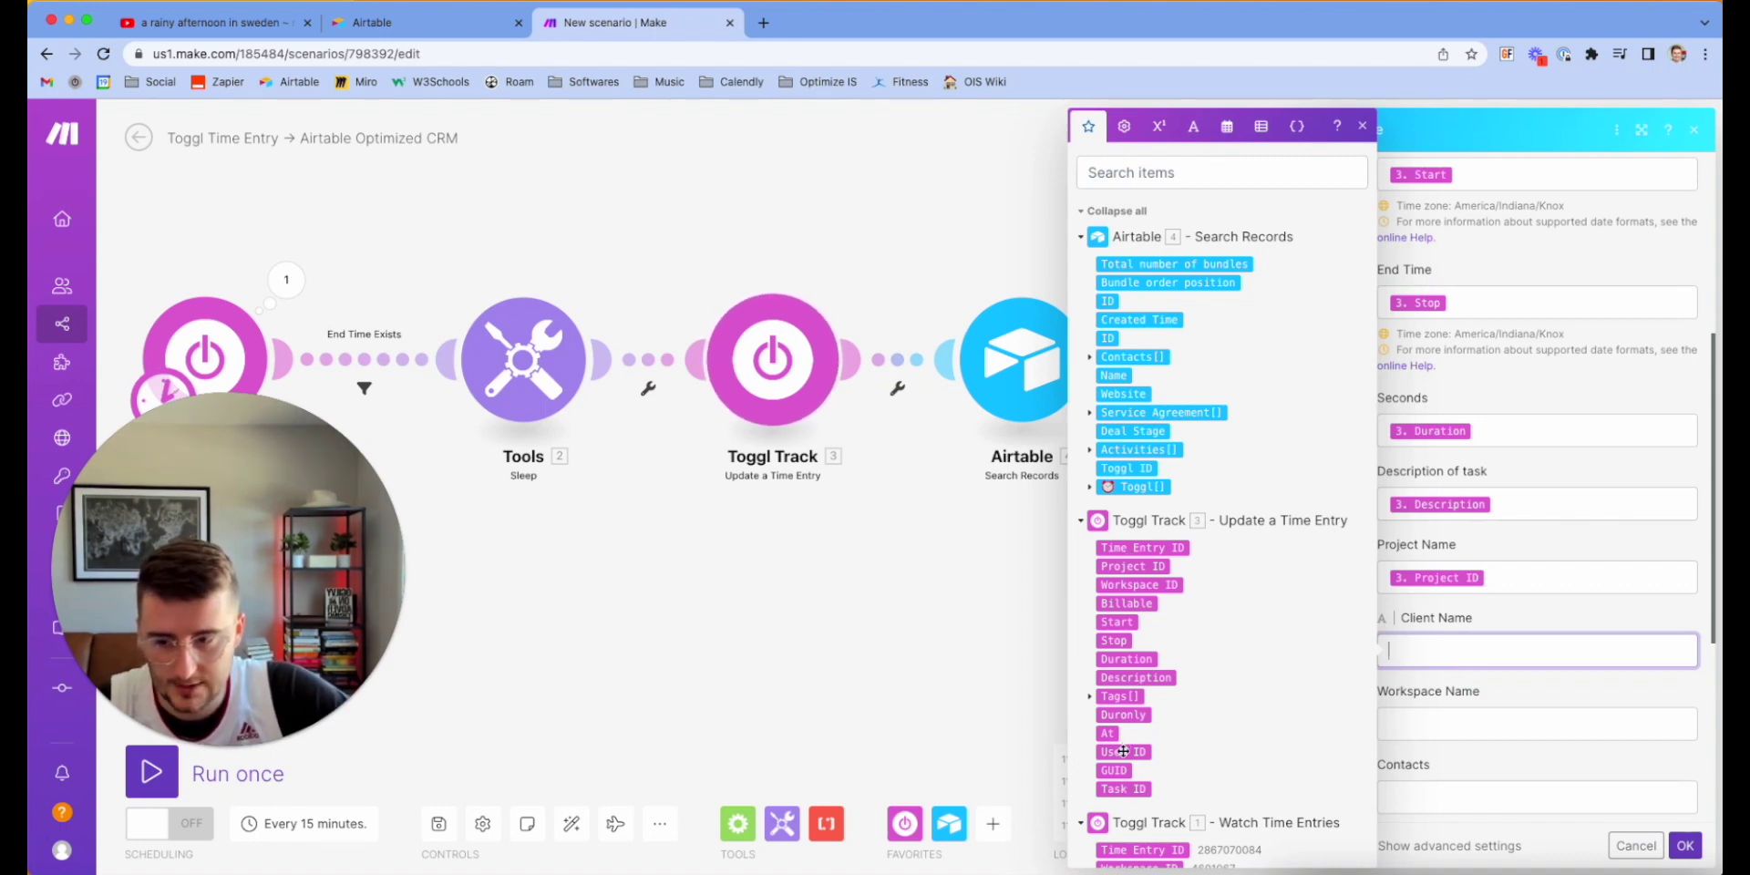
click(1455, 719)
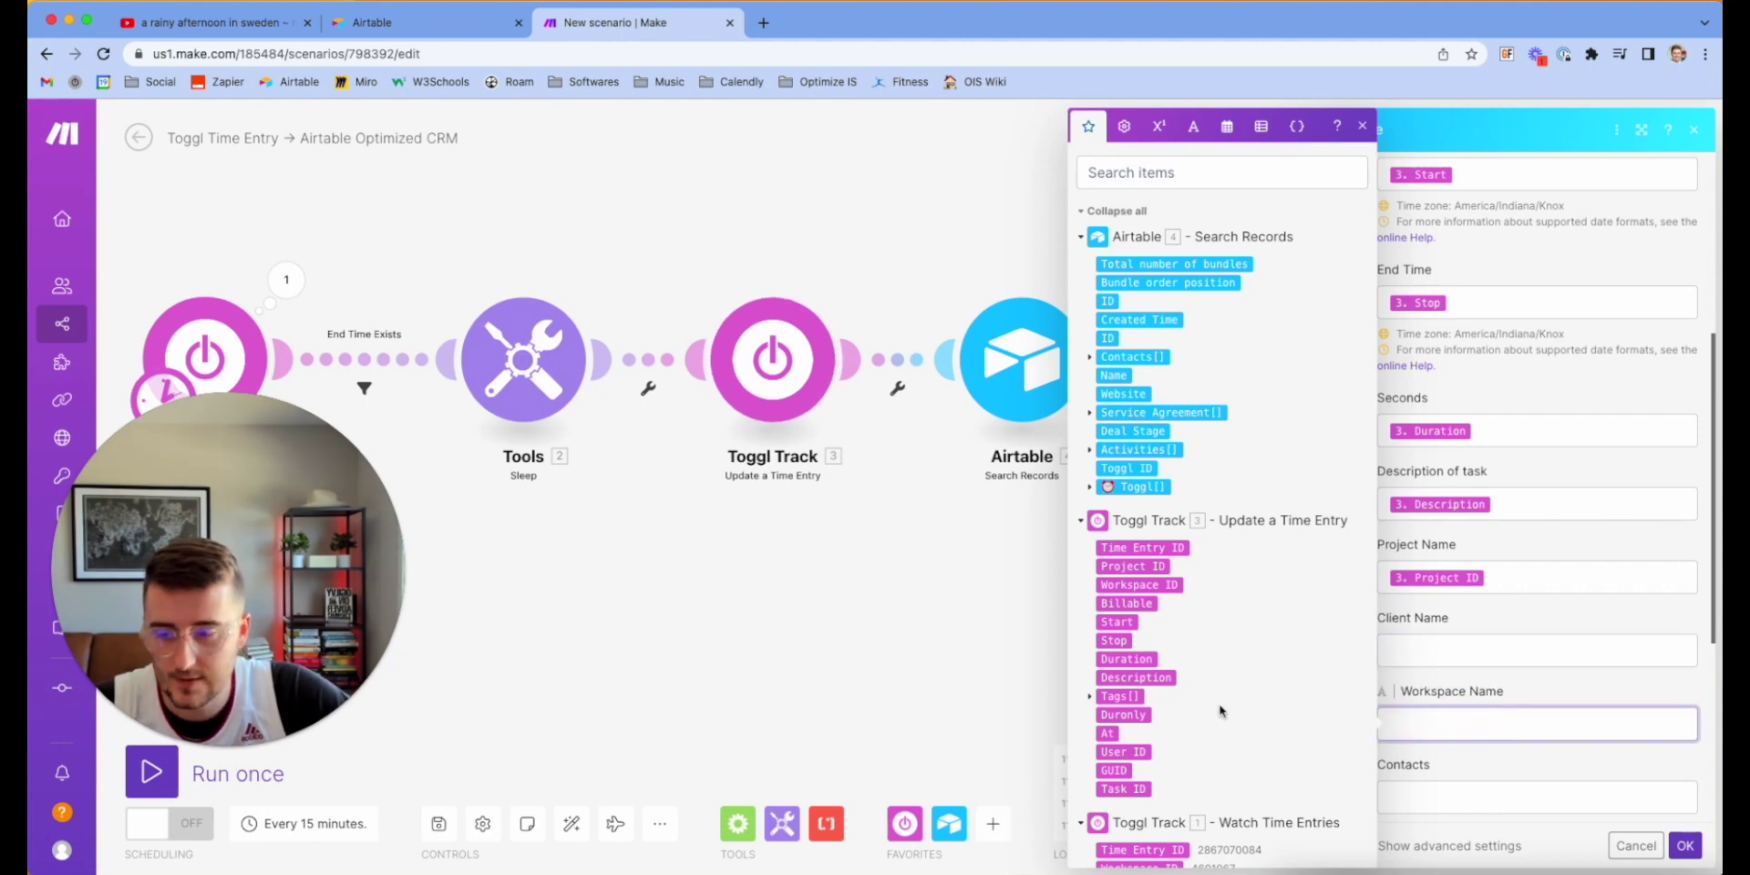
click(1111, 591)
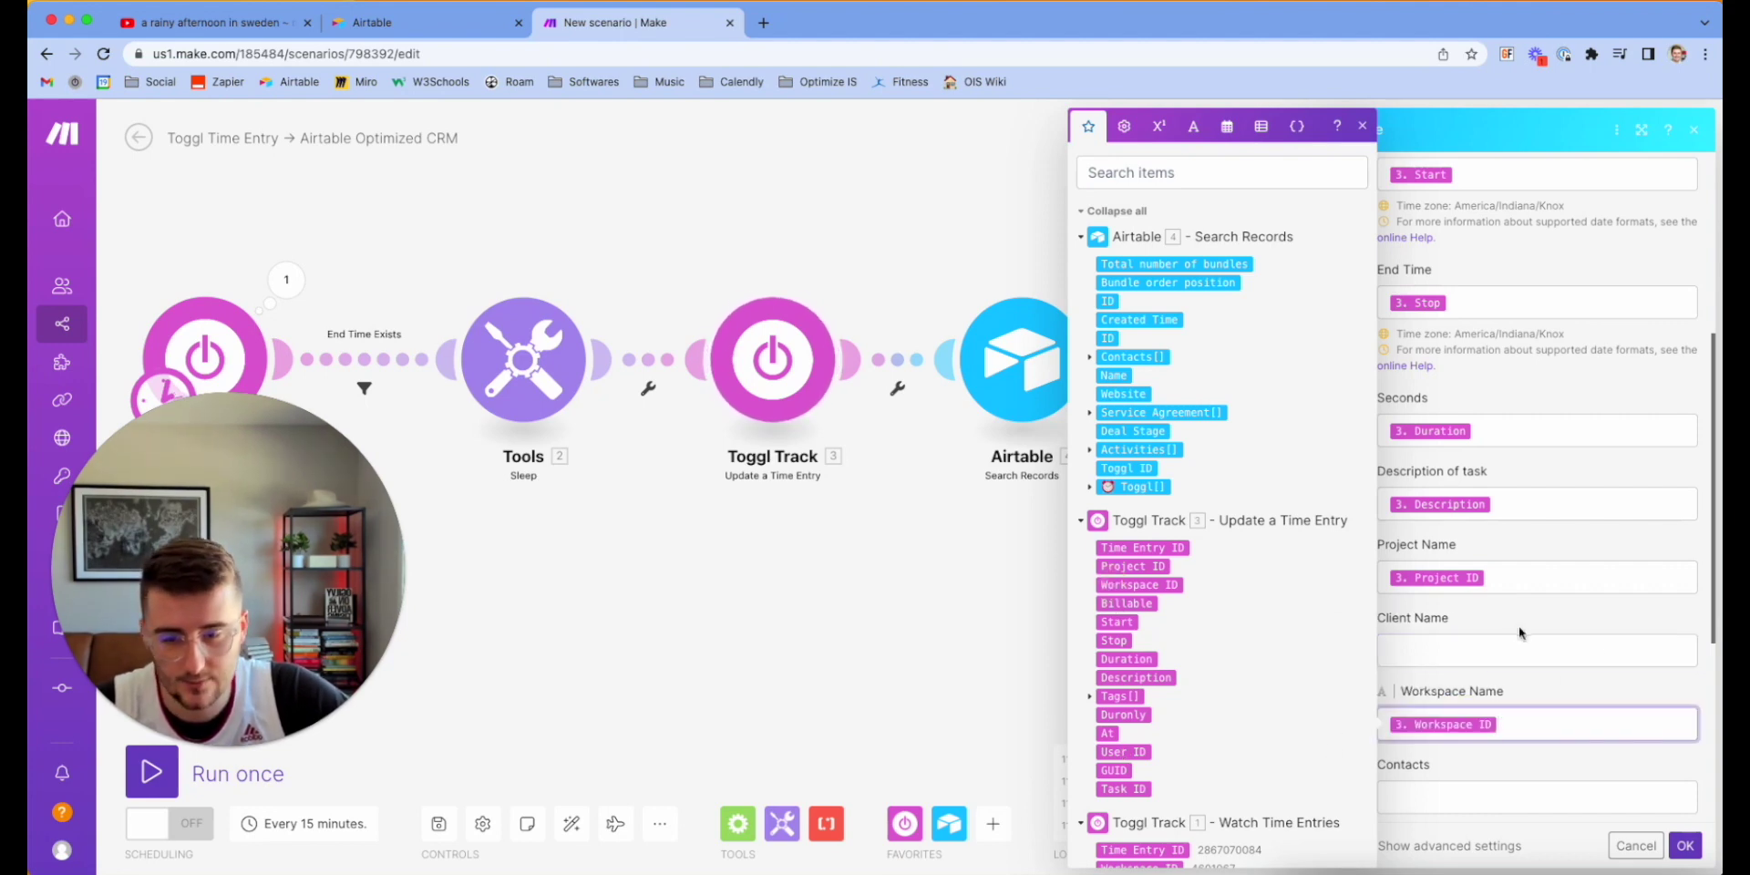
- Enable mapping for Companies, map it to the ID from Search Records, and save the Create a Record module
scroll(1519, 629, down, 3)
scroll(1519, 629, down, 1)
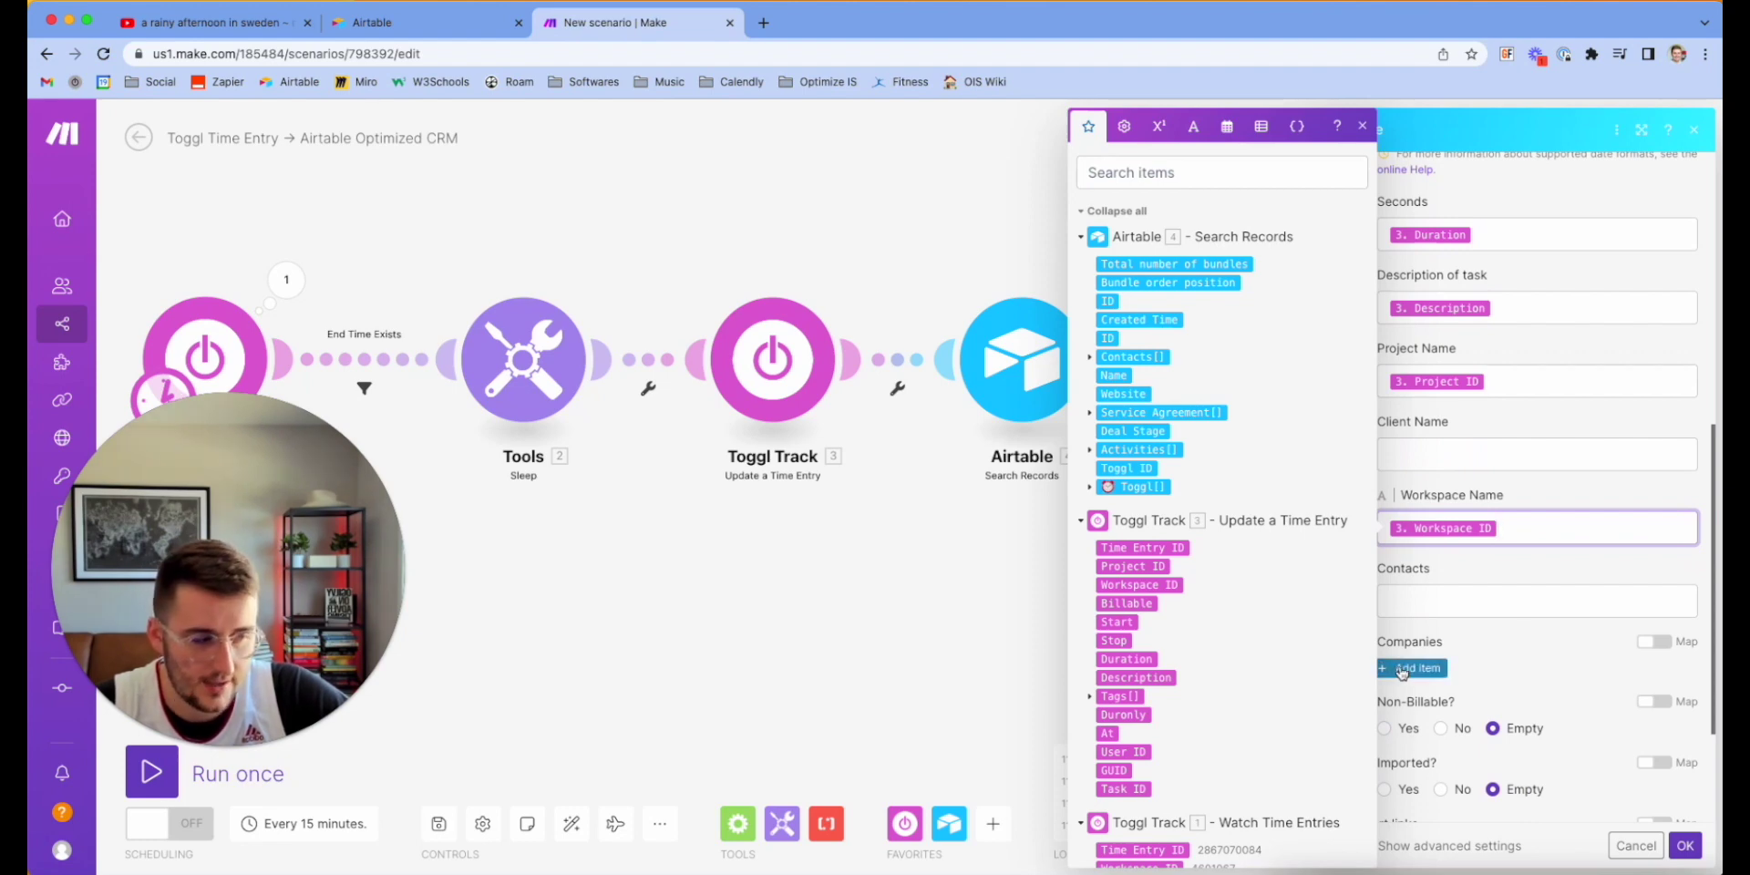
click(1651, 641)
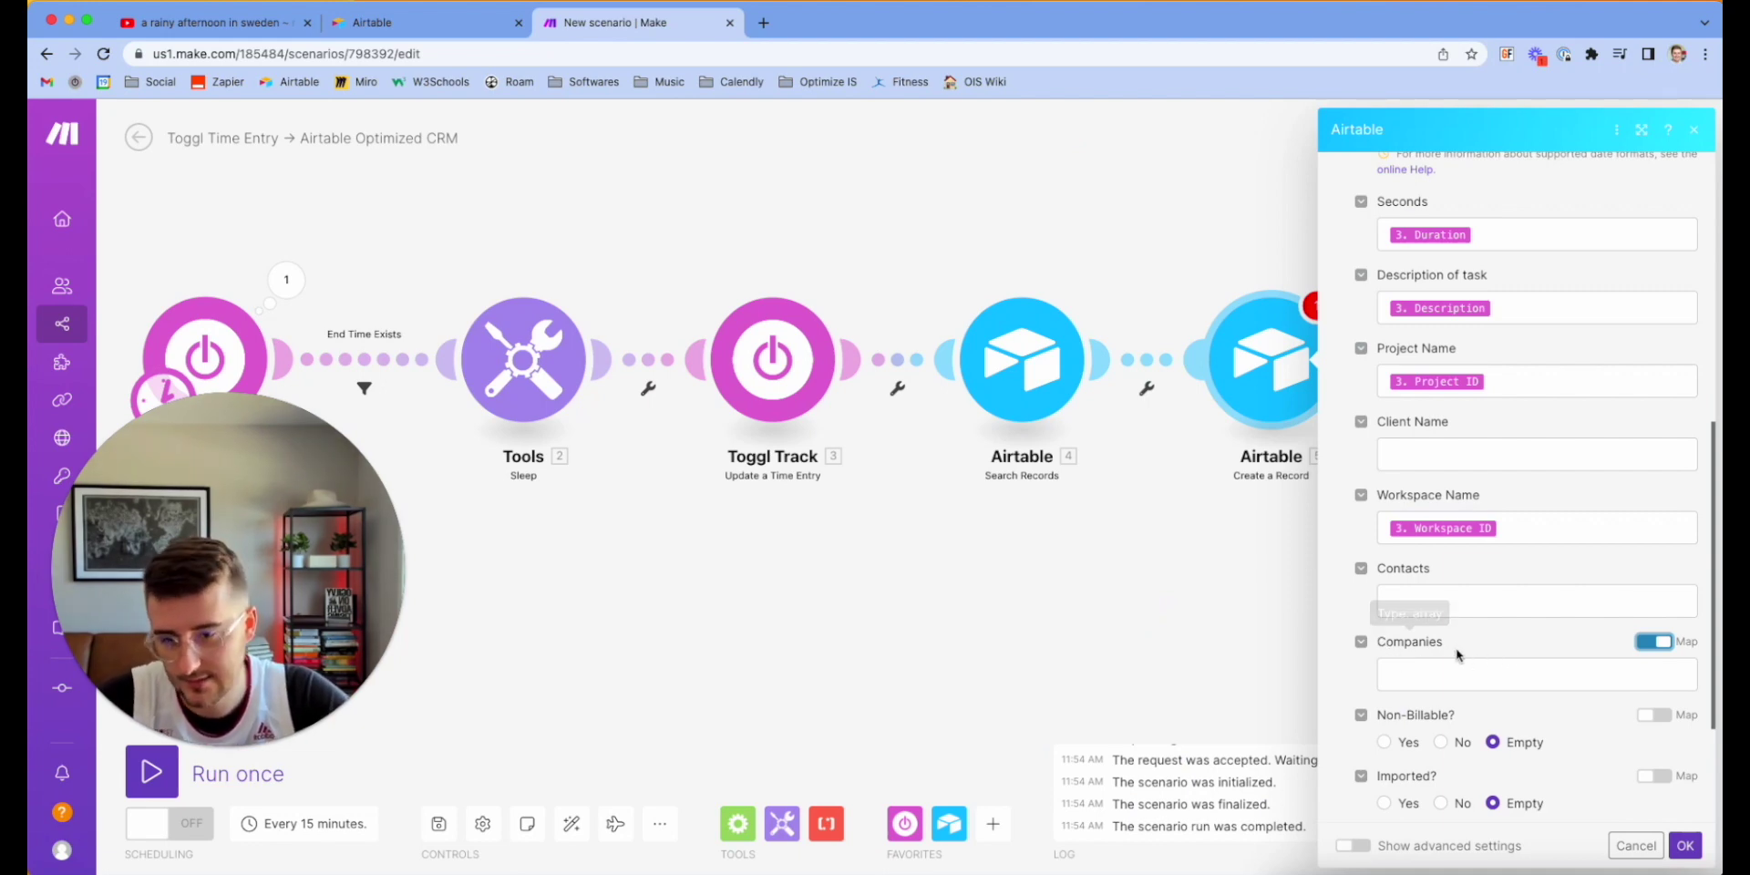
click(1498, 675)
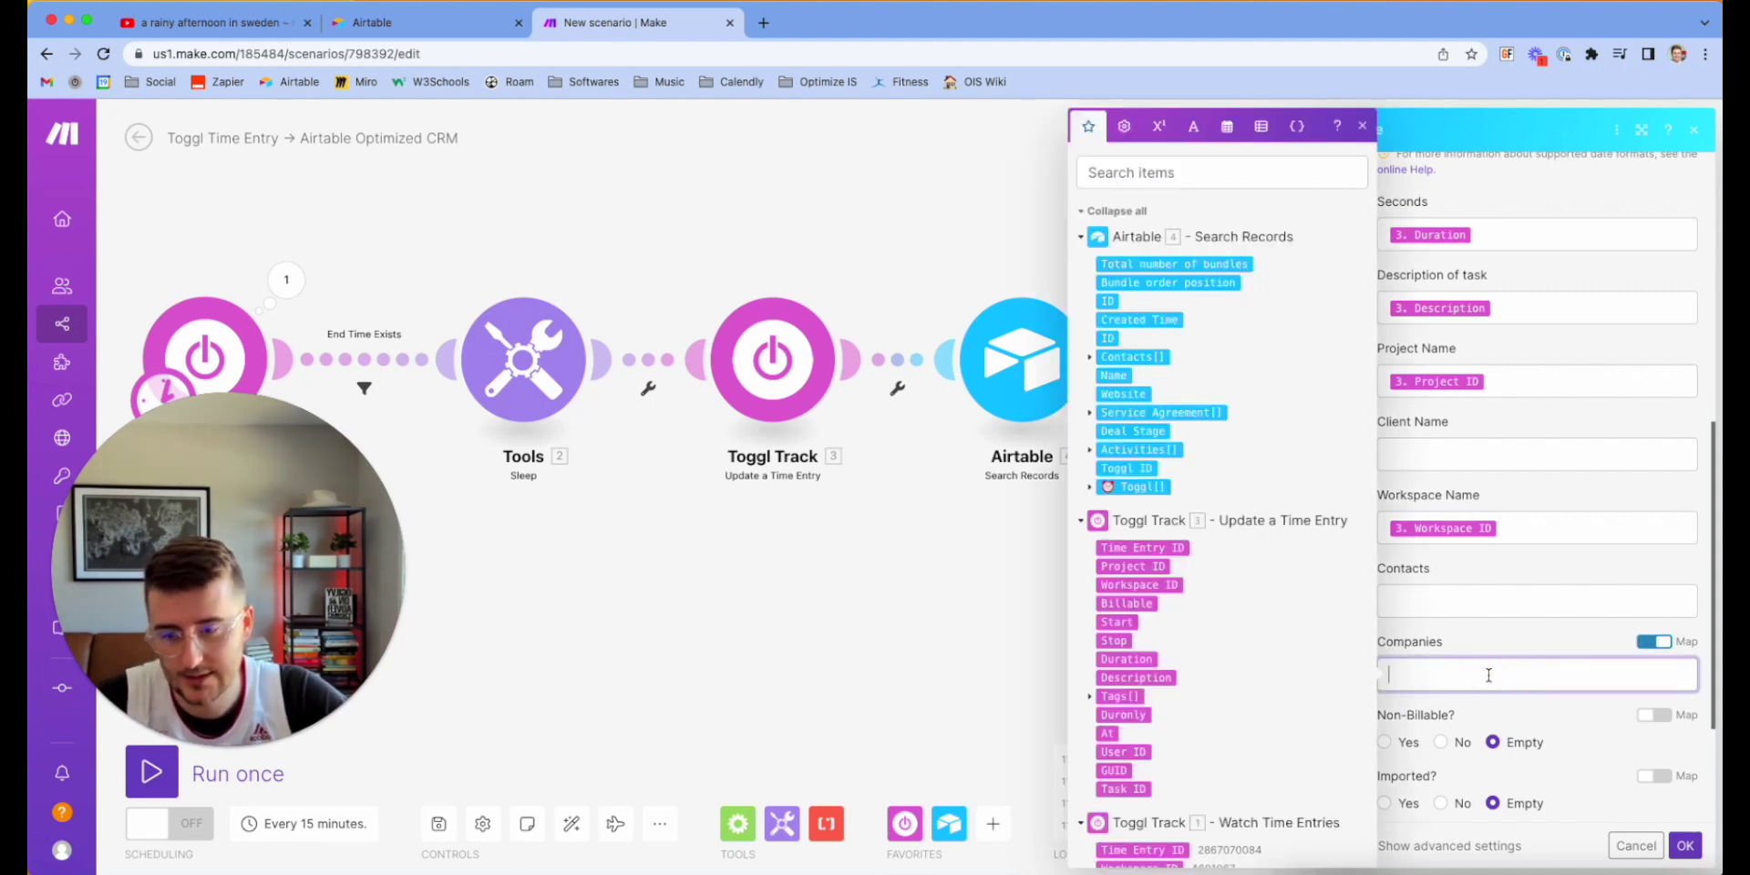
click(1105, 301)
scroll(1606, 539, down, 3)
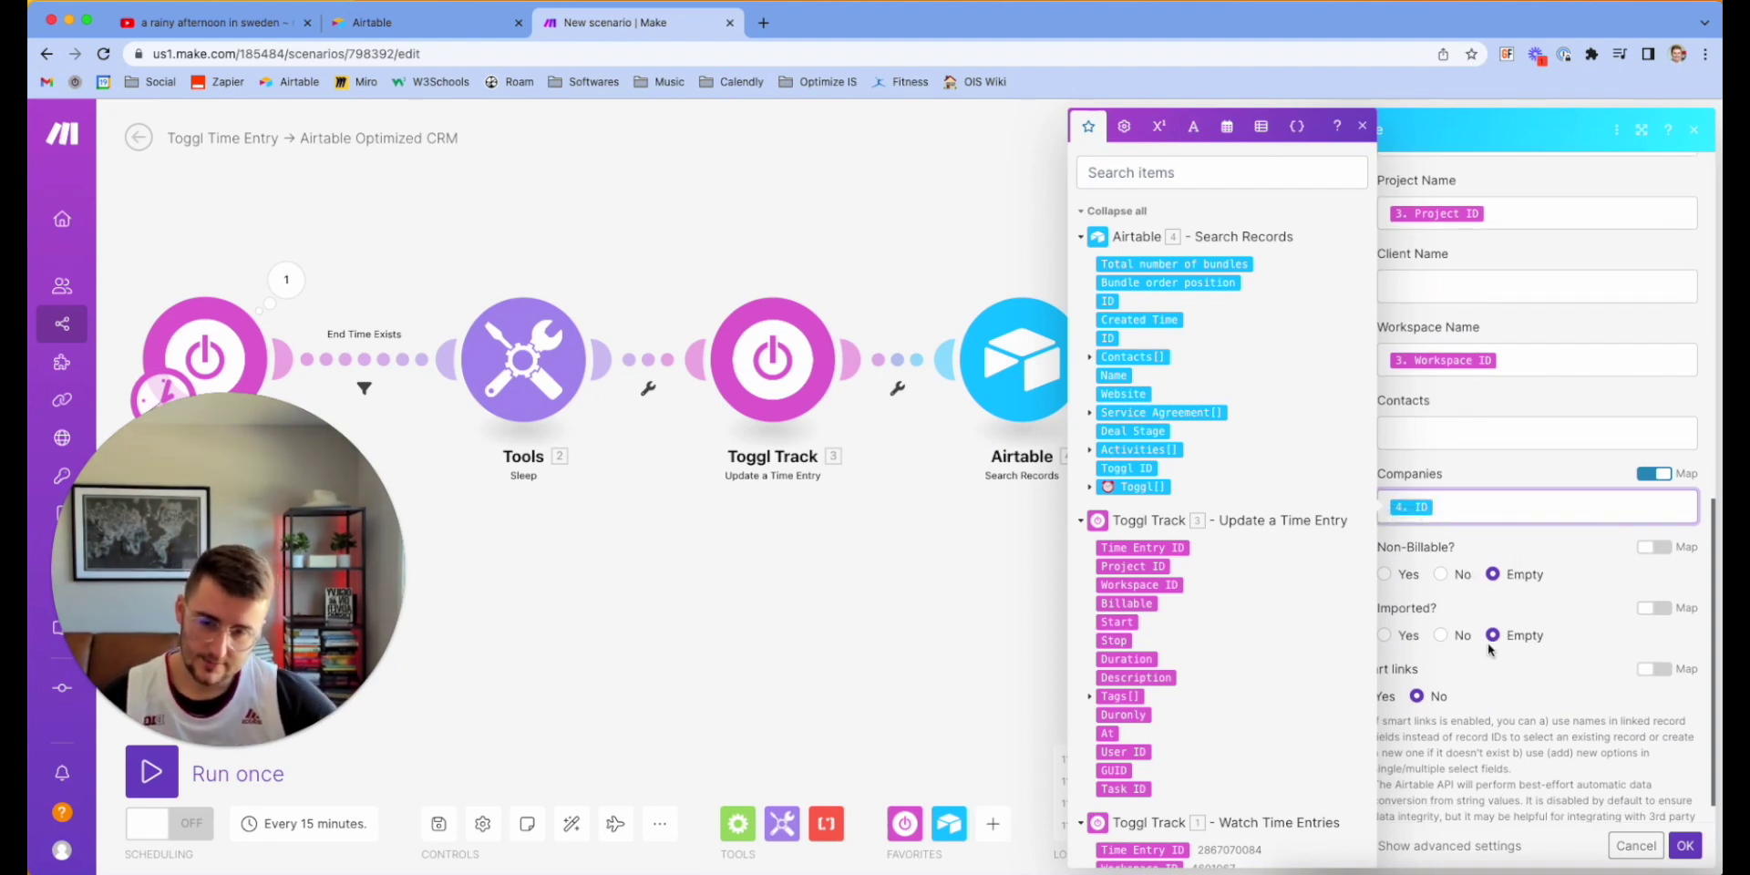
click(1495, 685)
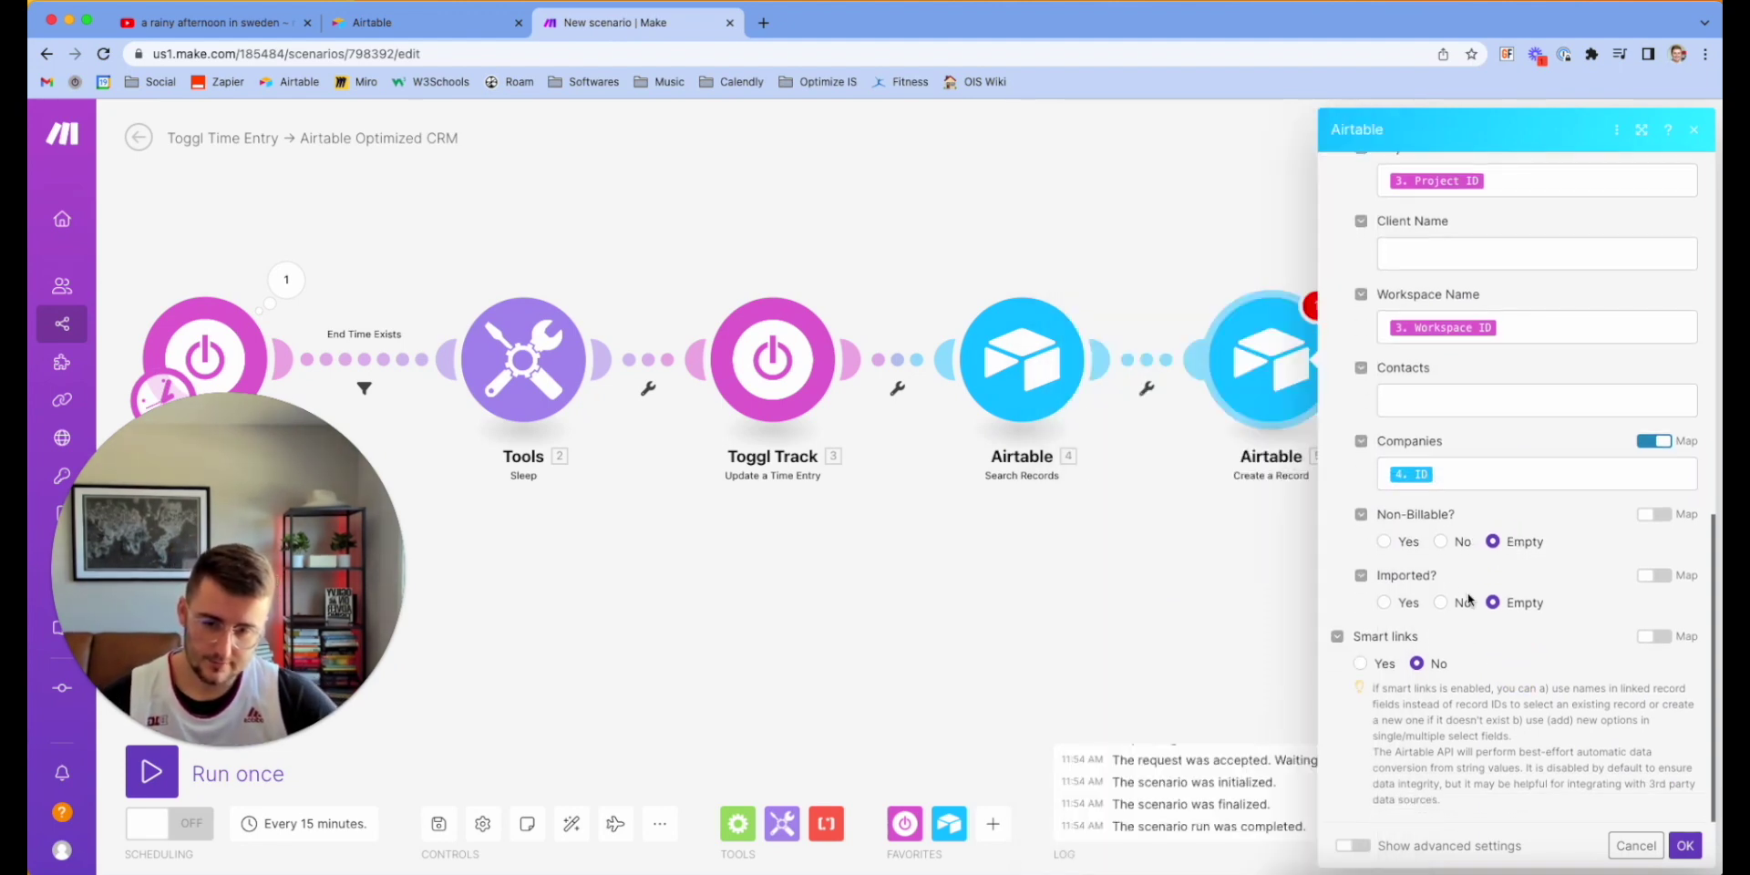
click(1685, 846)
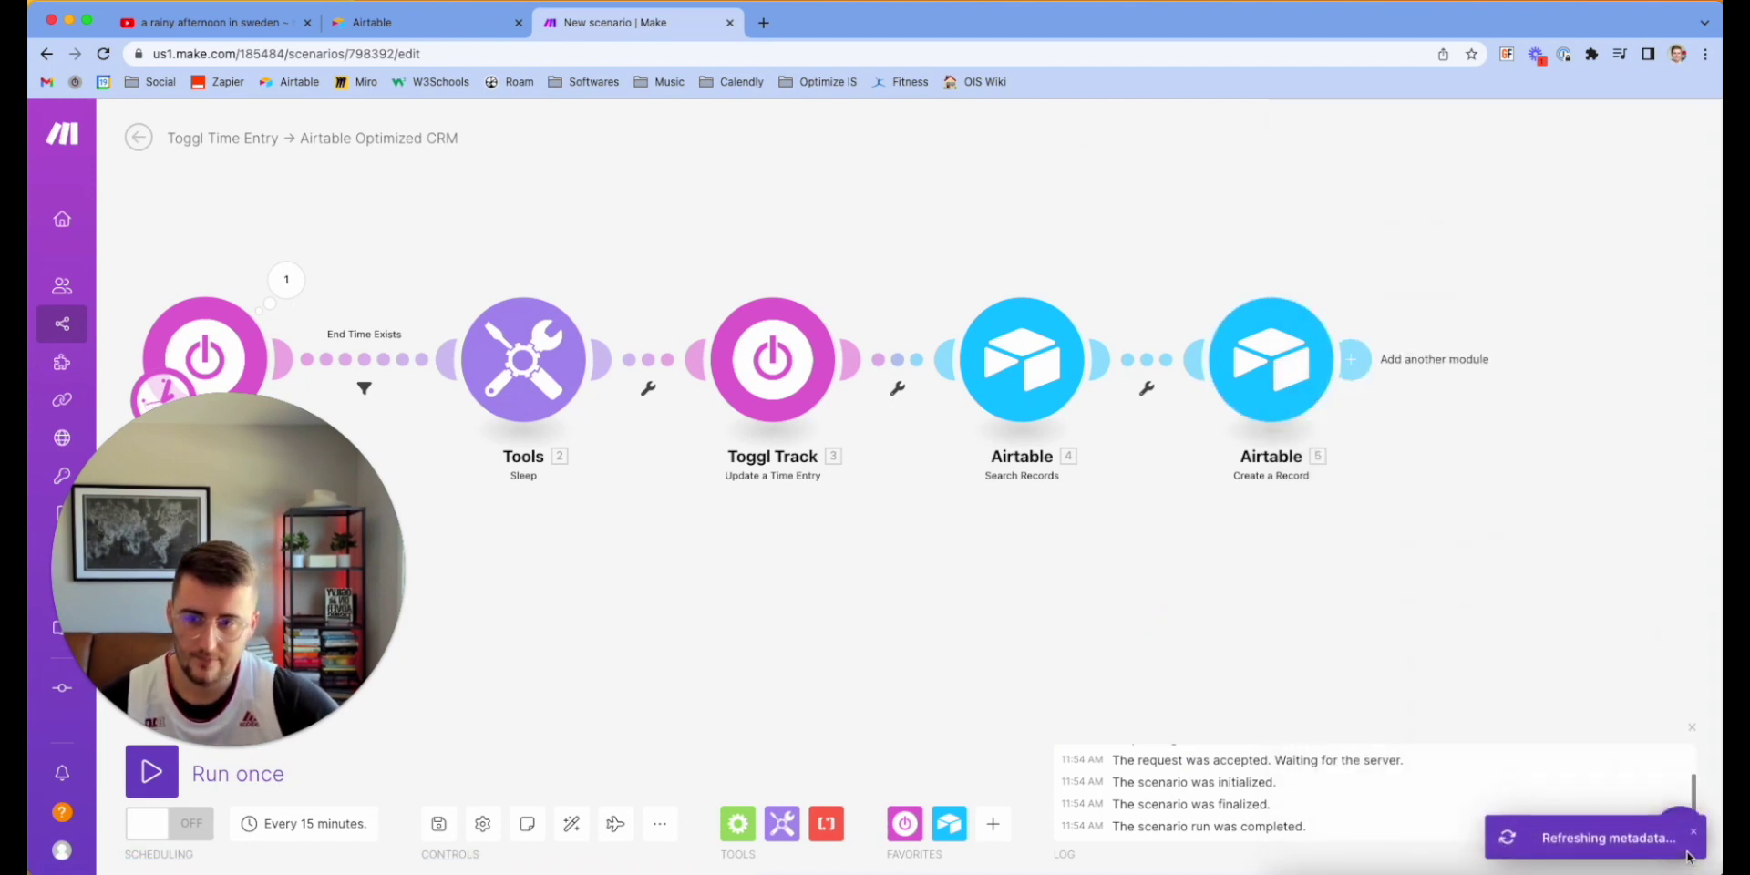
- Review the start date and limit of the Watch Time Entries module and accept its settings
drag(770, 711, 998, 686)
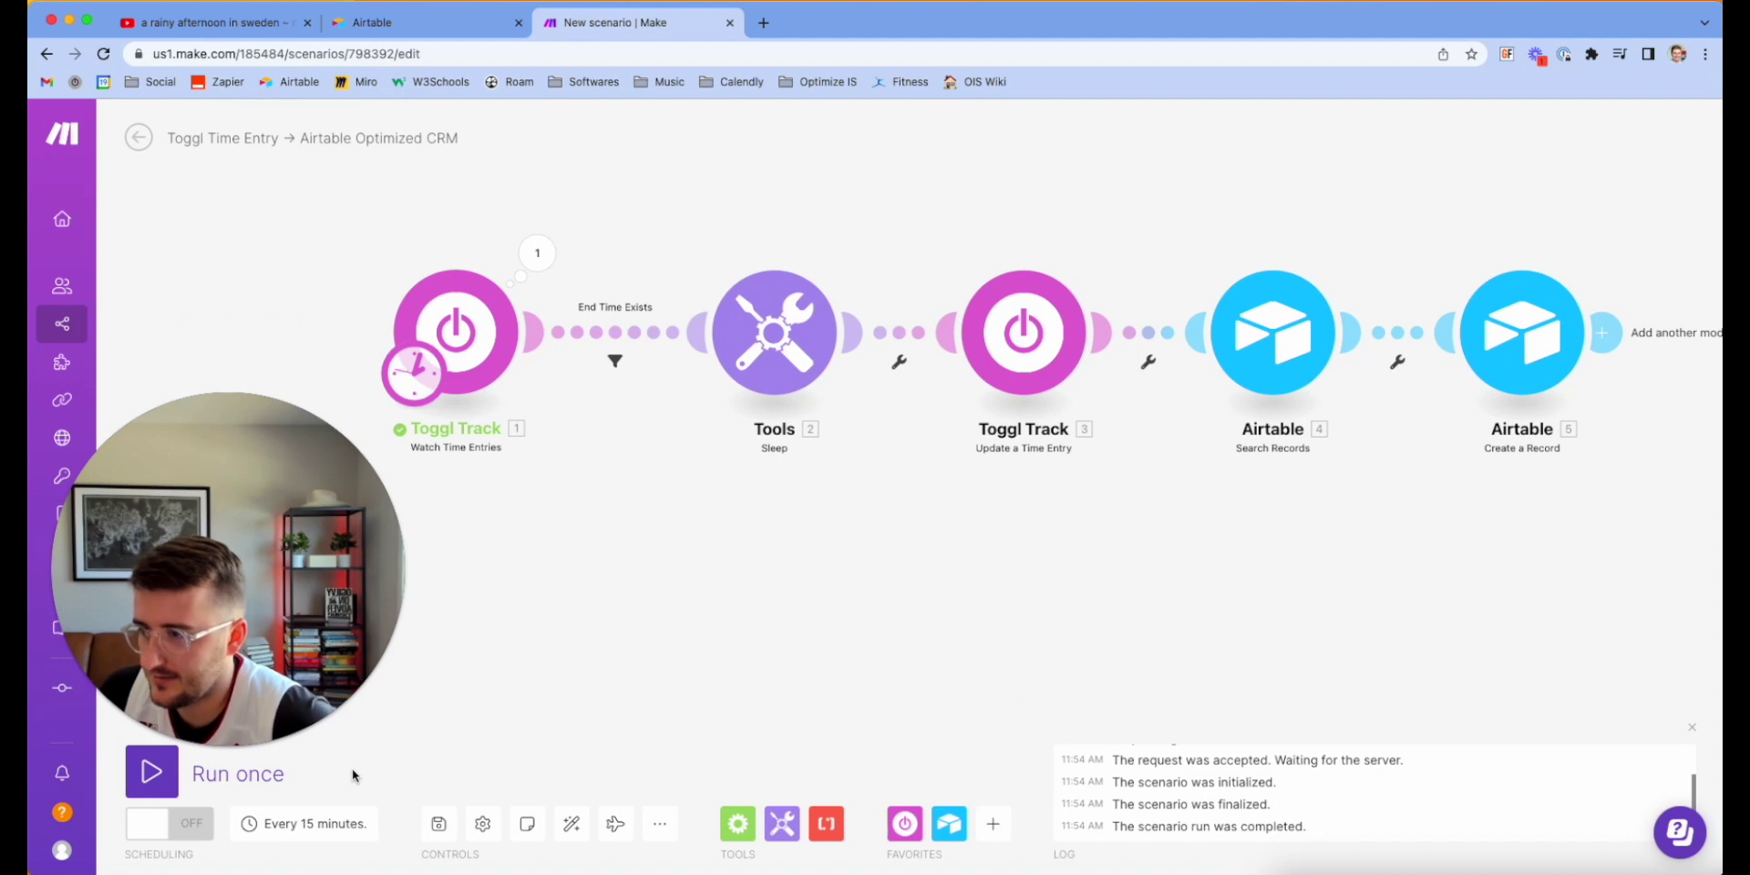
click(483, 321)
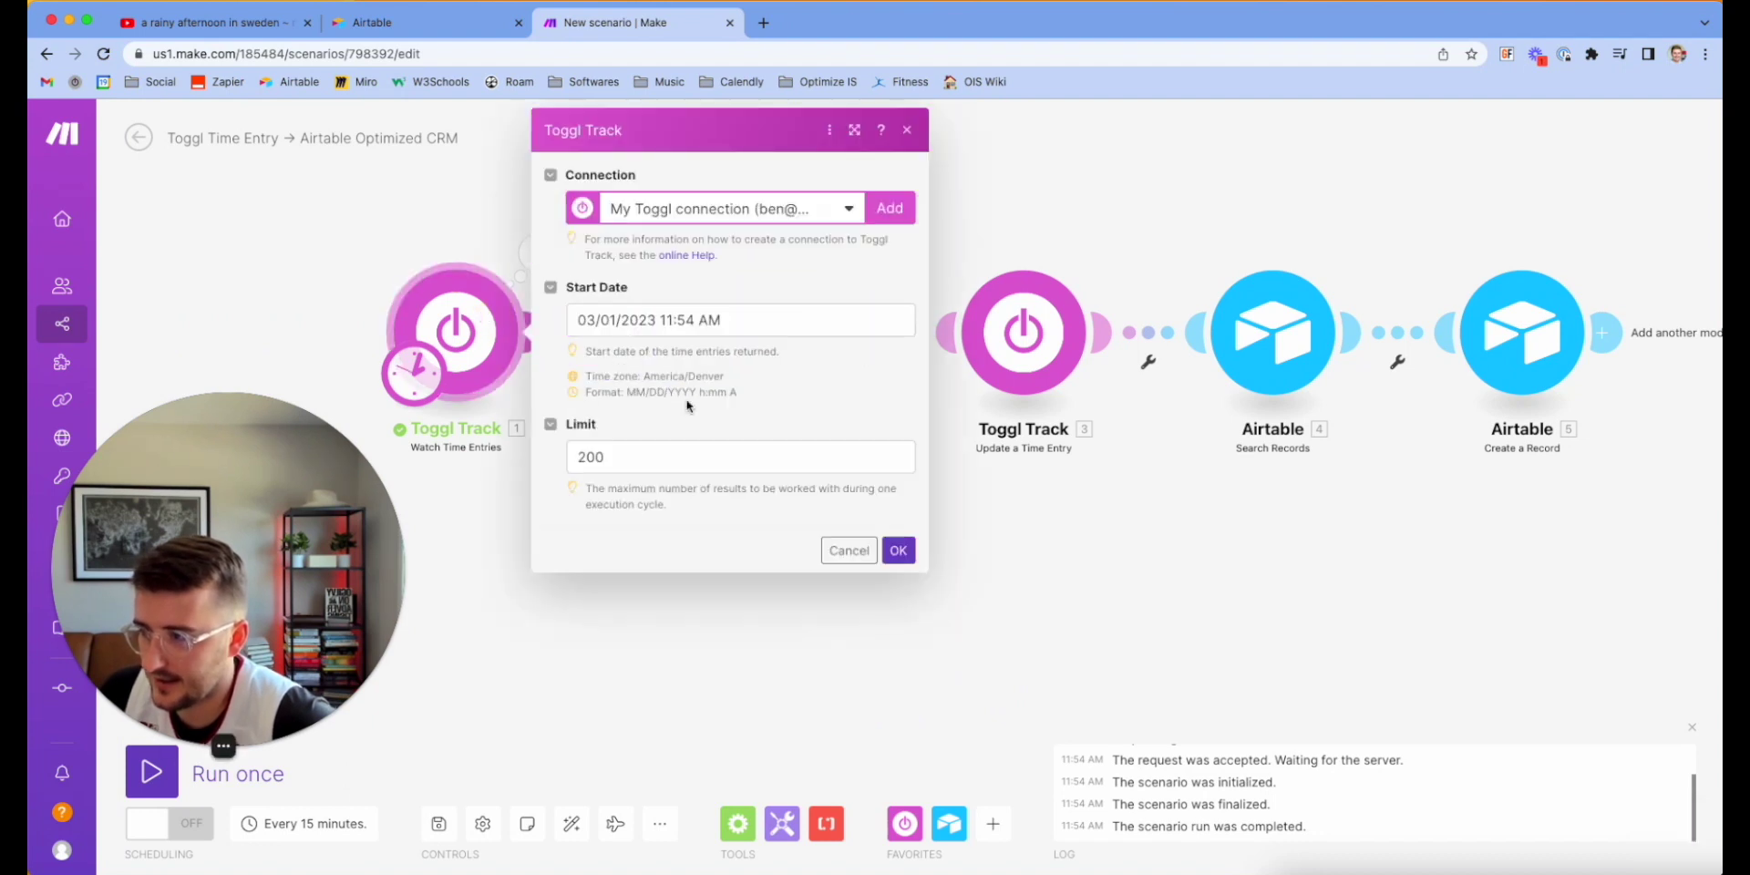
click(684, 457)
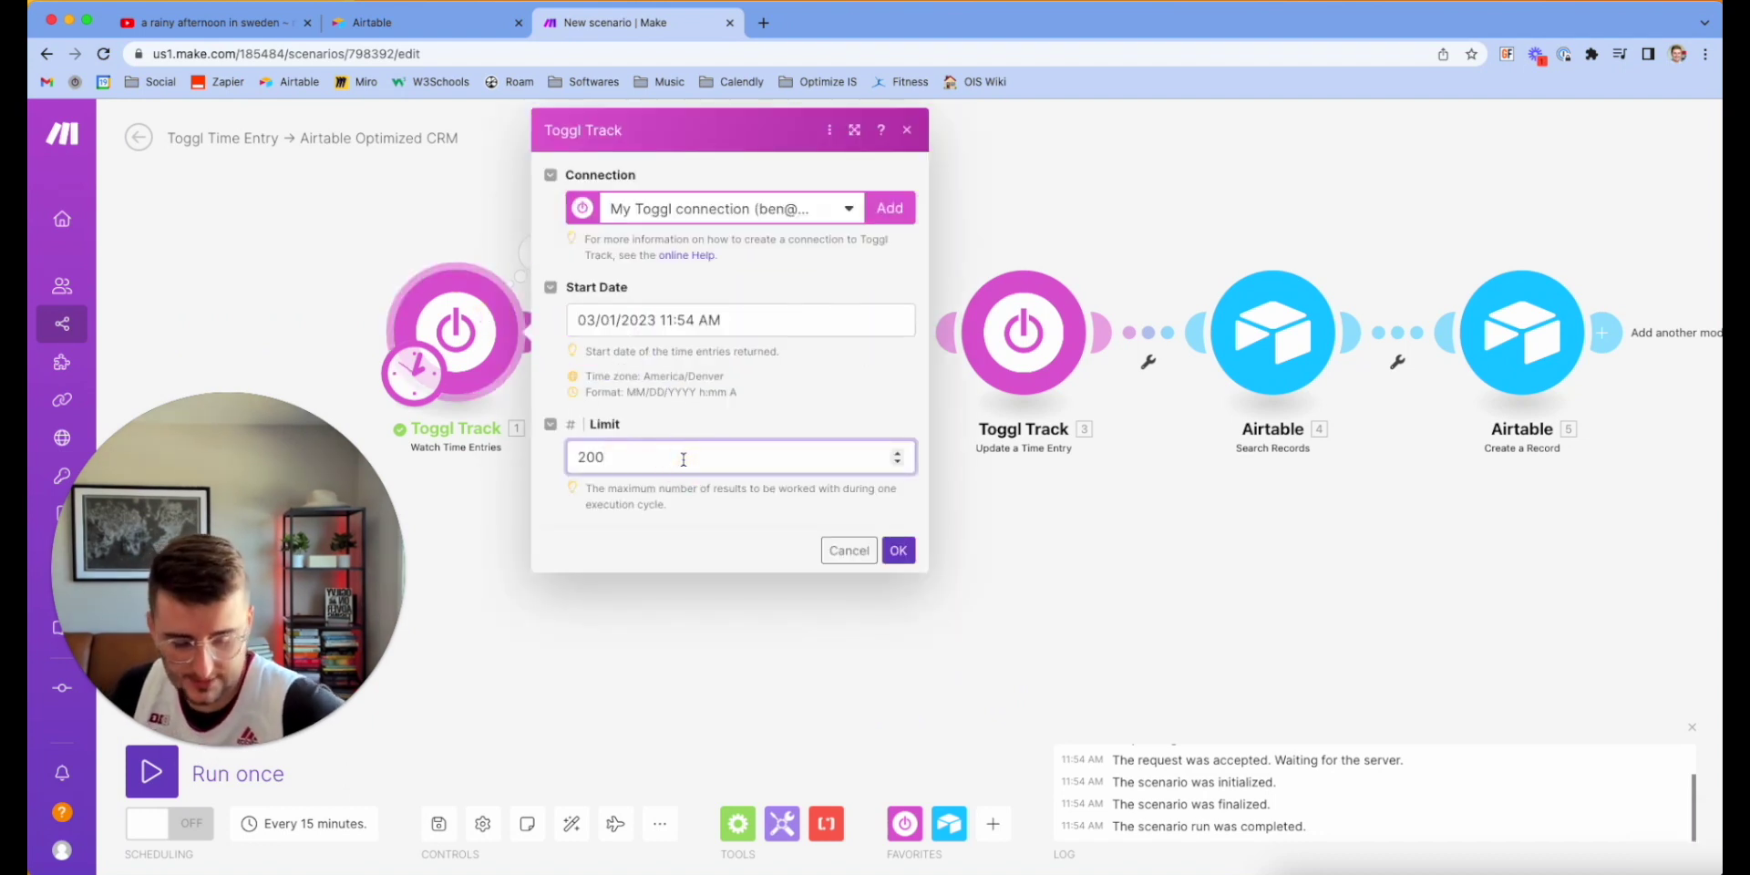
click(898, 549)
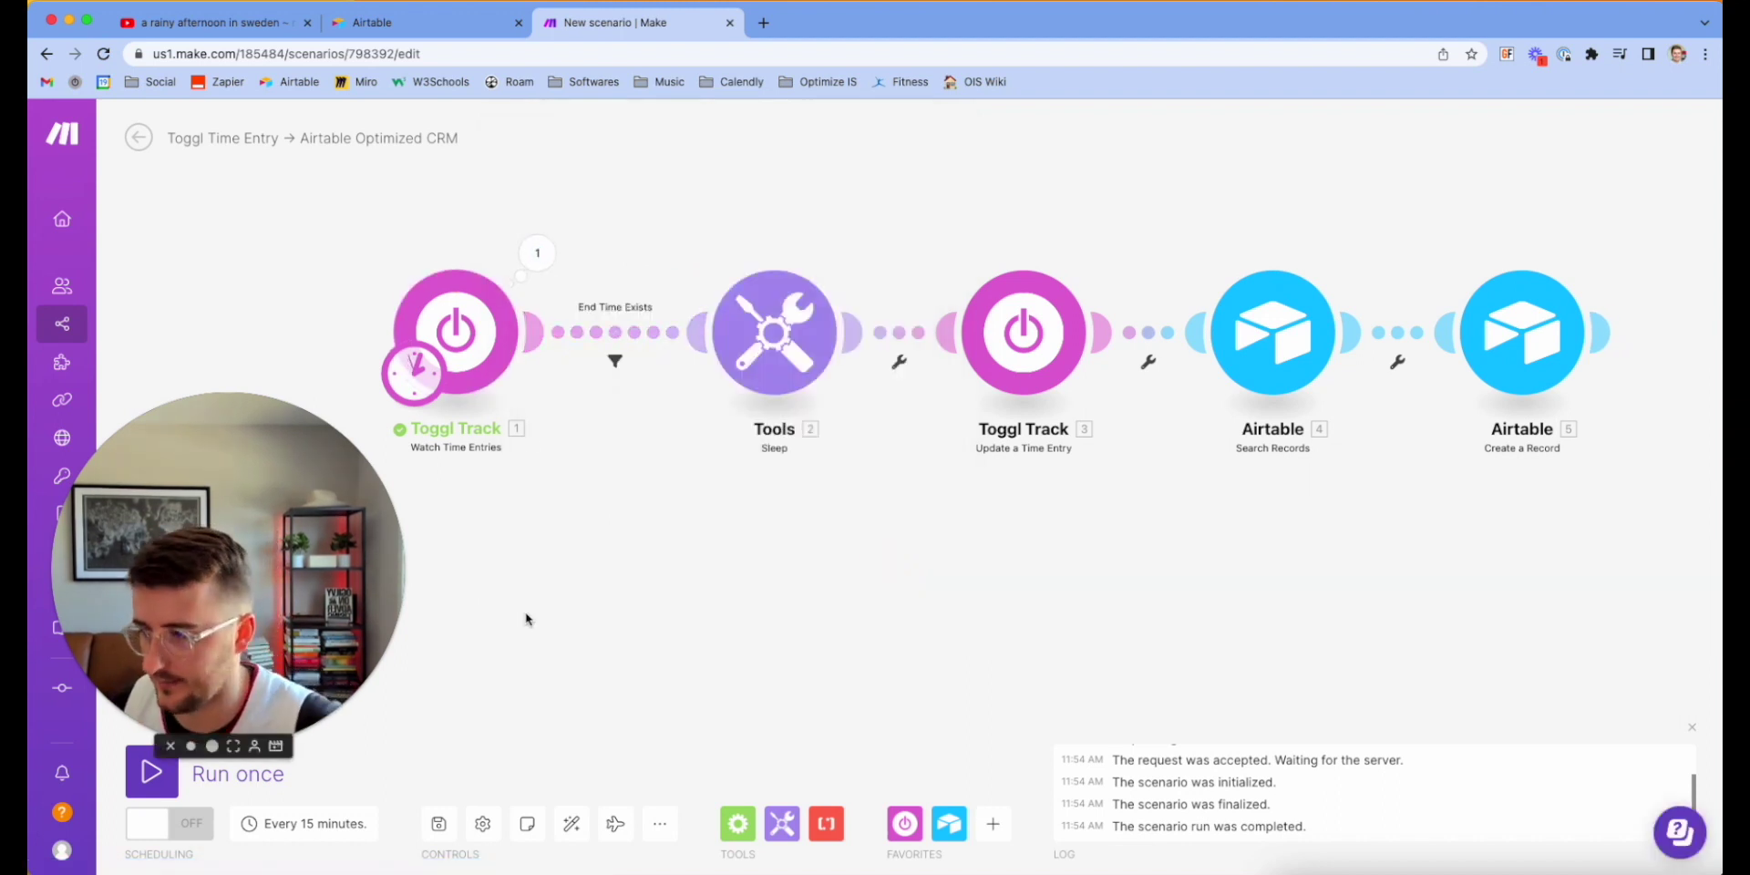
- Check the Sleep delay, then test-run the scenario twice, inspecting the Watch Time Entries output between runs
click(773, 365)
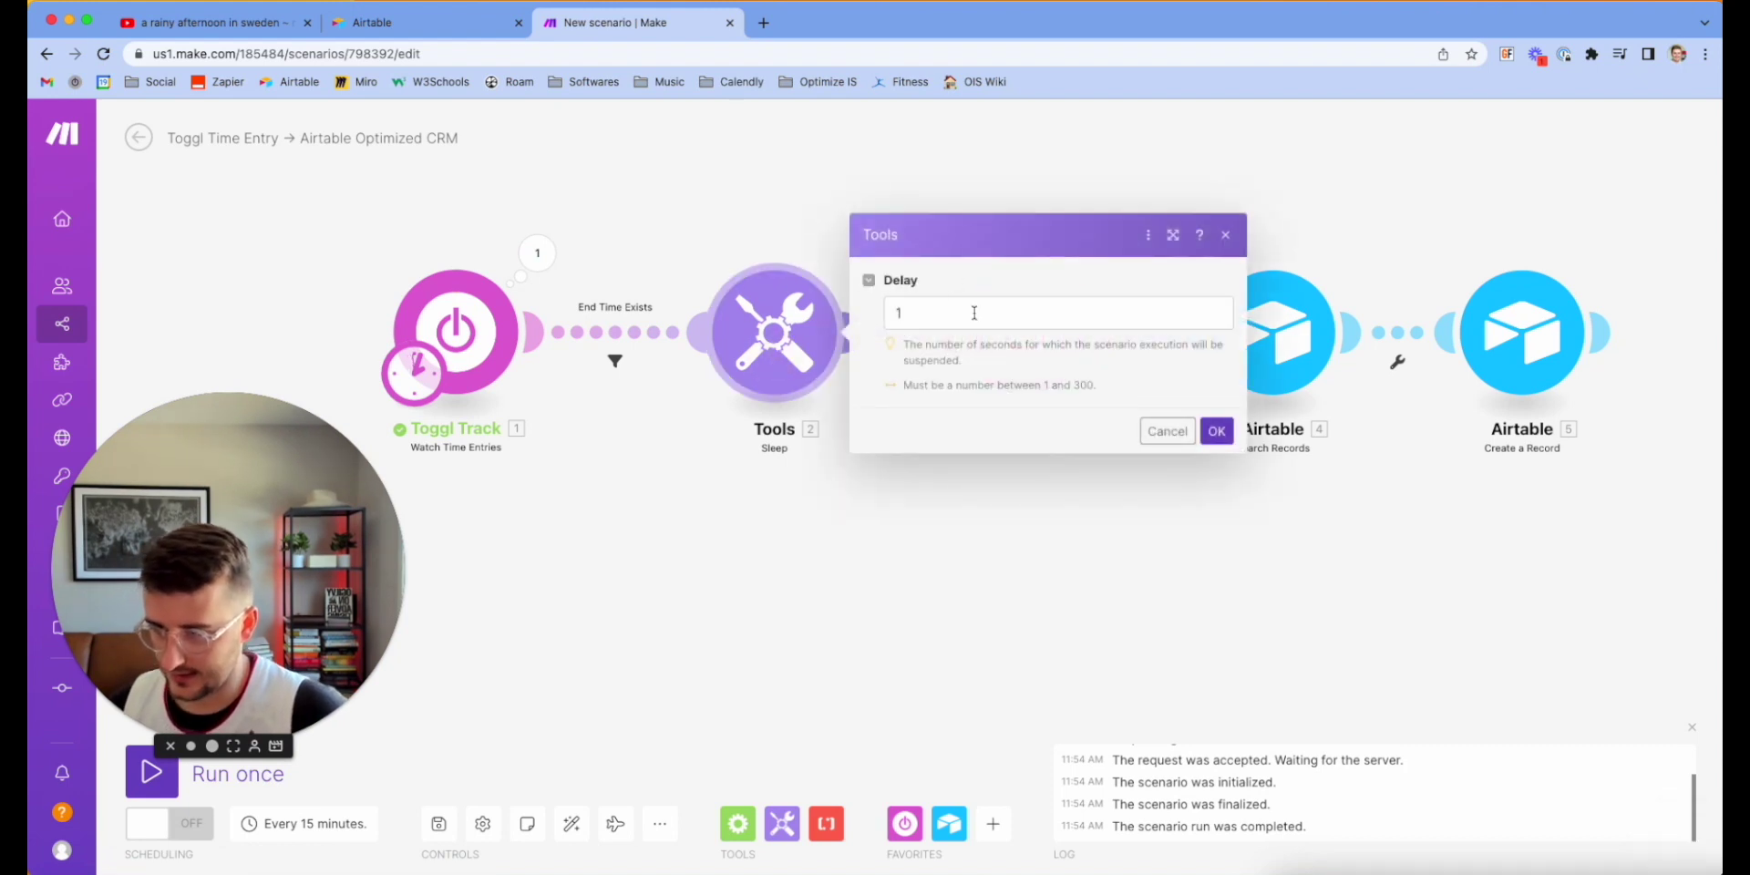
click(155, 773)
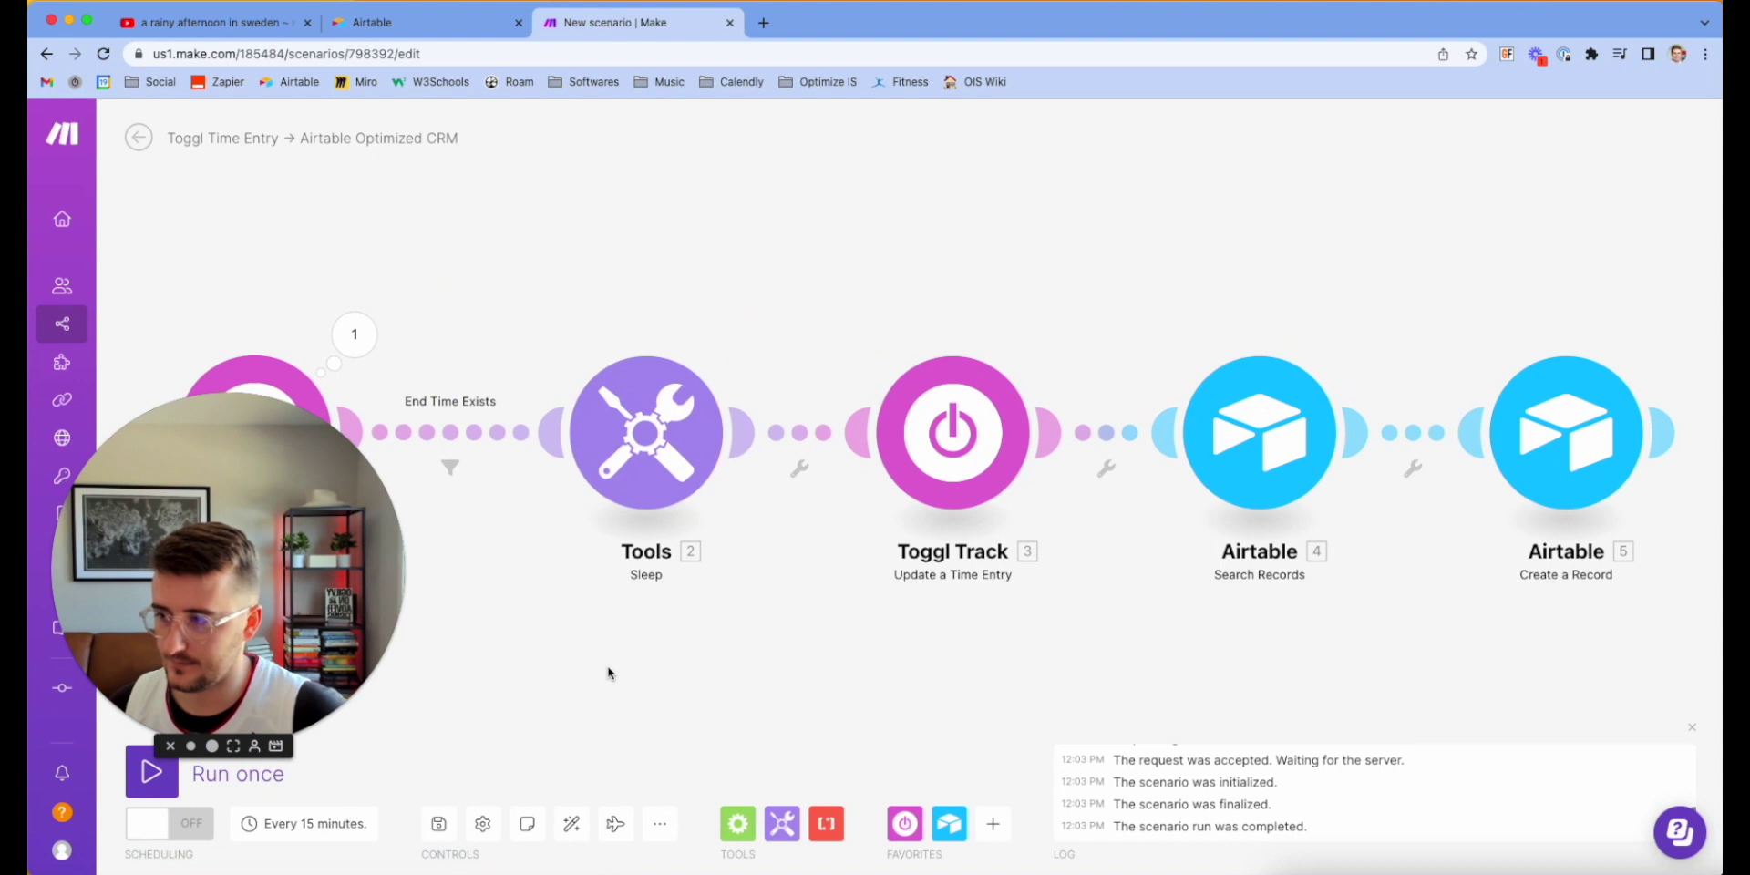
click(355, 334)
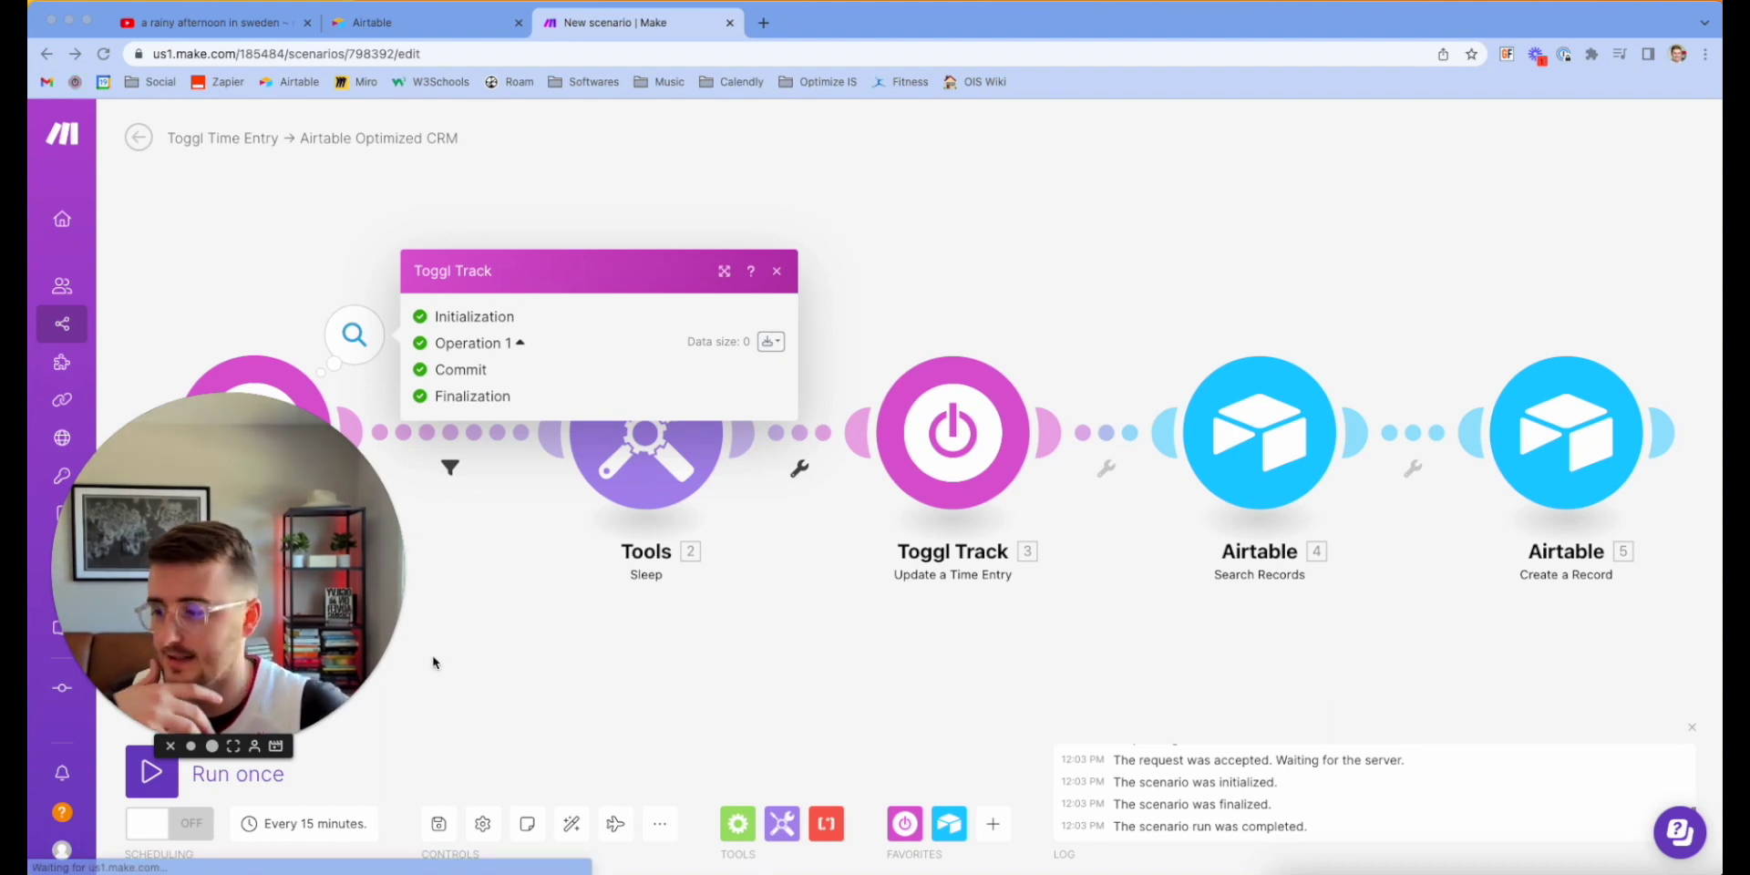
click(144, 775)
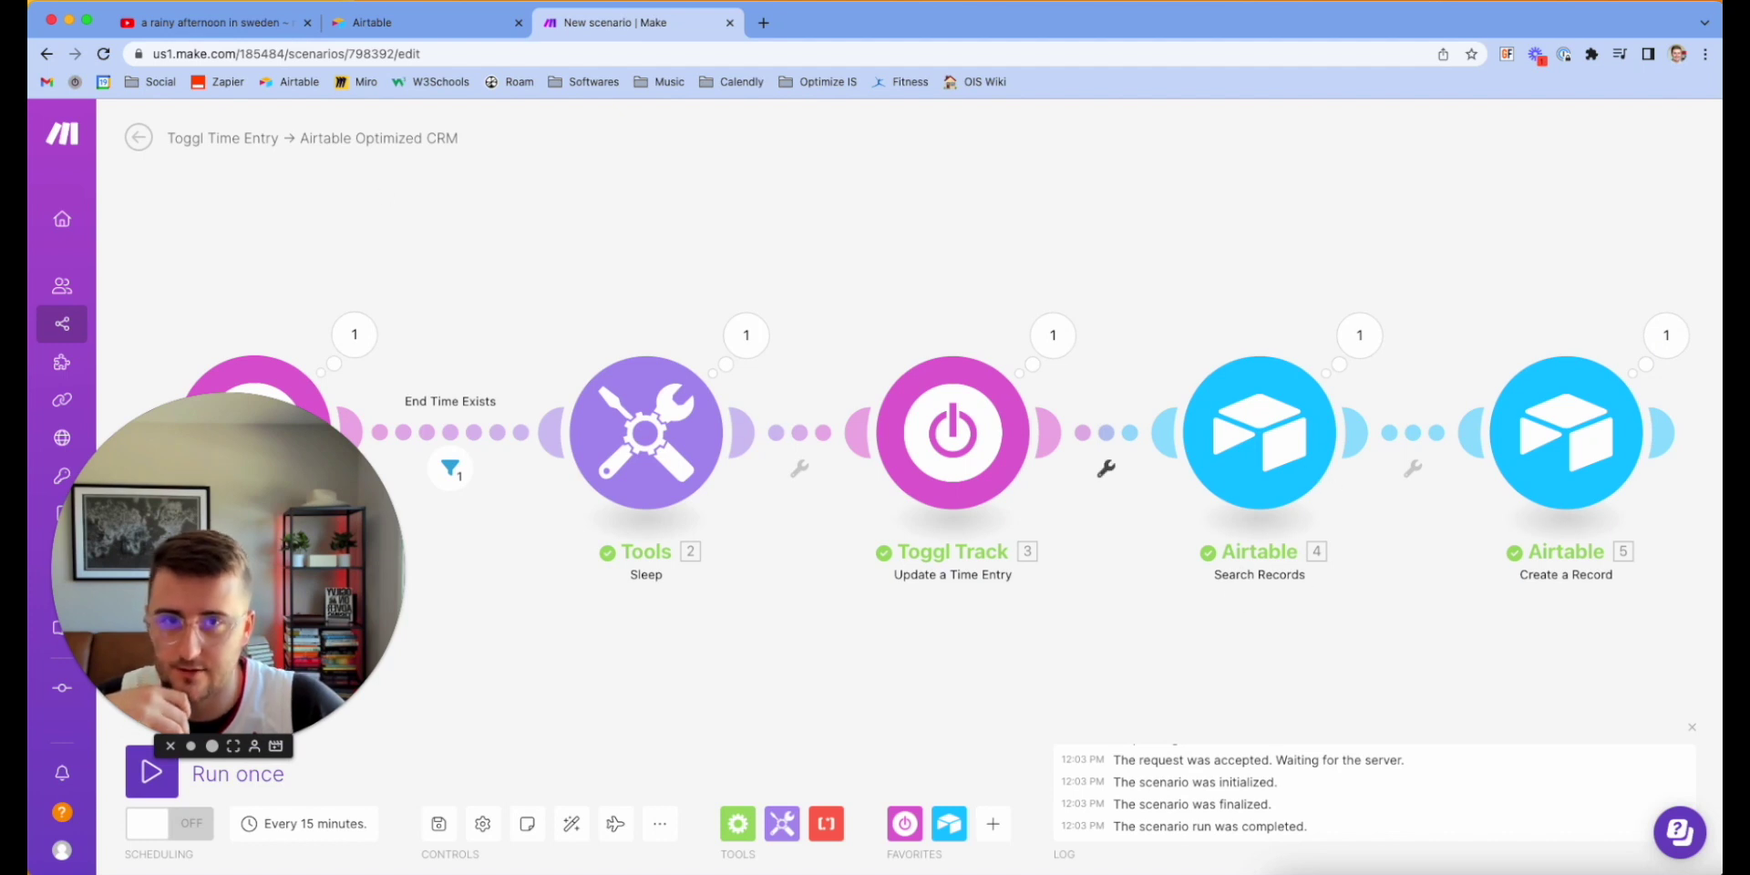
- Switch to Airtable, dismiss the Toggl ID field editor, and filter the Toggl table to descriptions containing "unfocused work"
key(super+Tab)
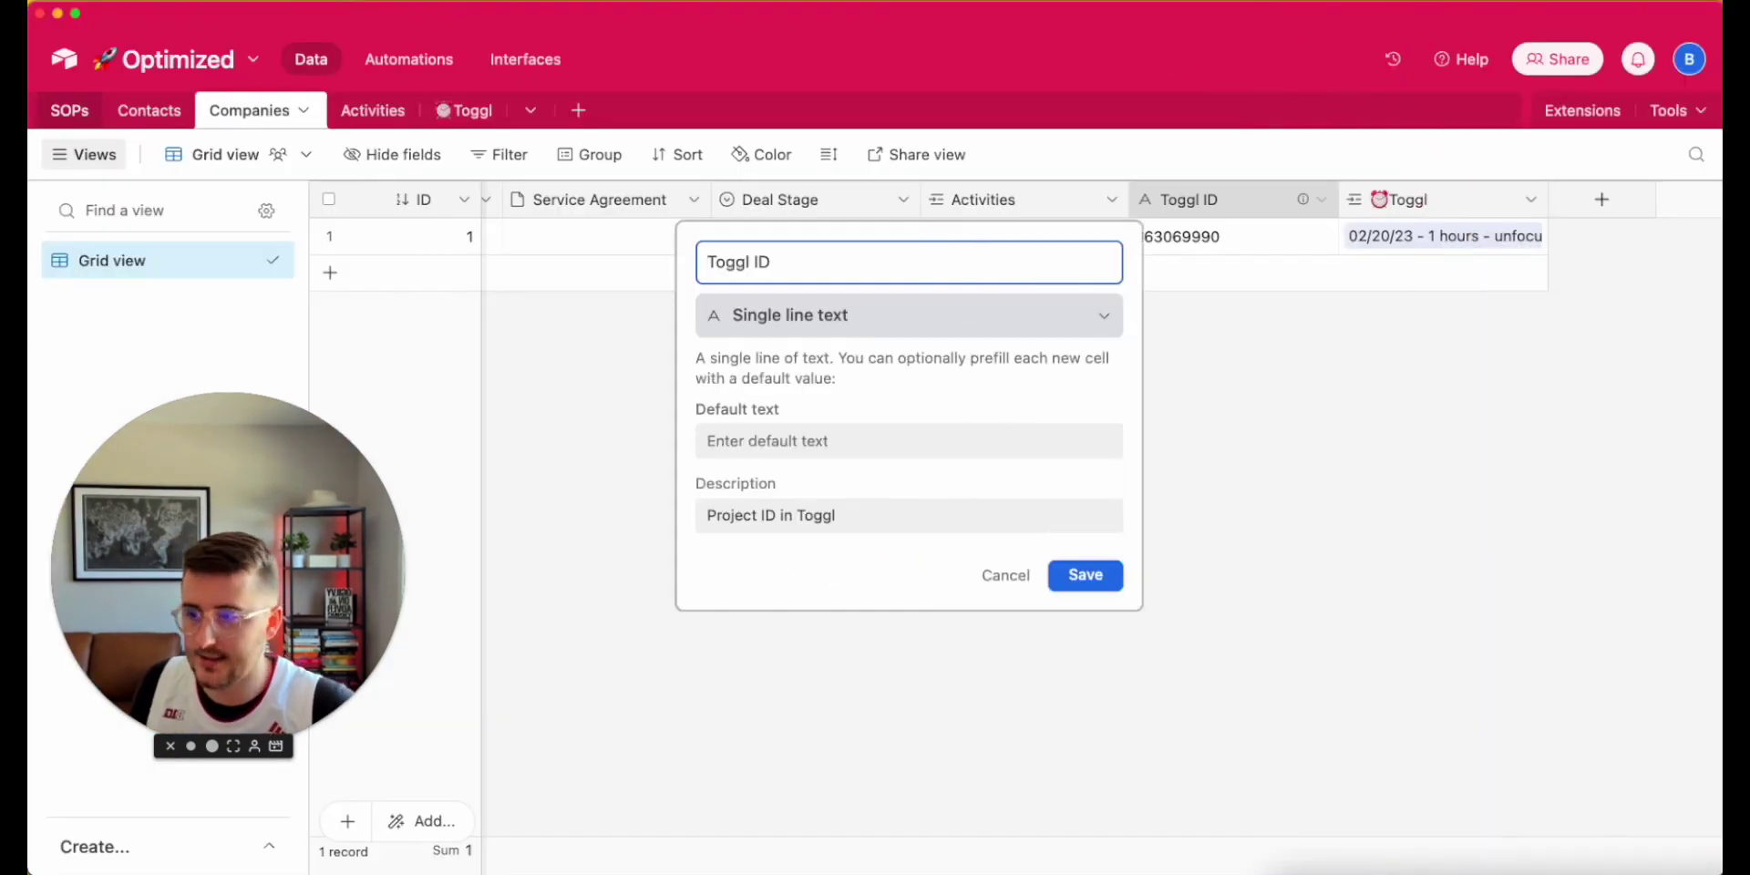
click(1287, 402)
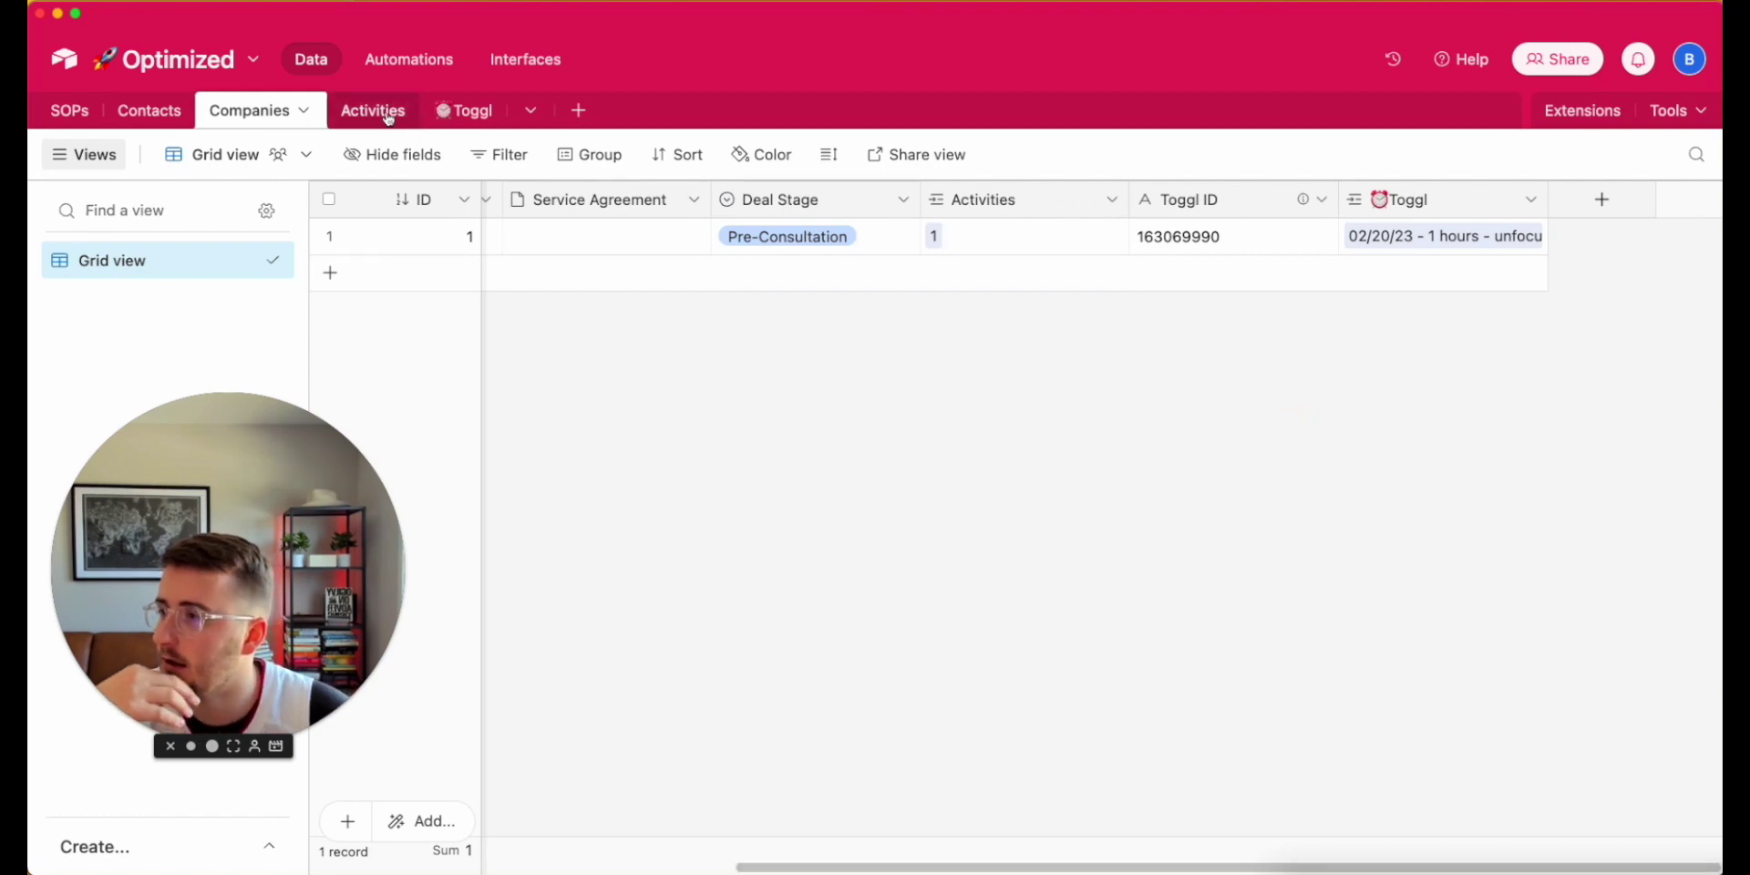
click(444, 110)
scroll(836, 515, down, 5)
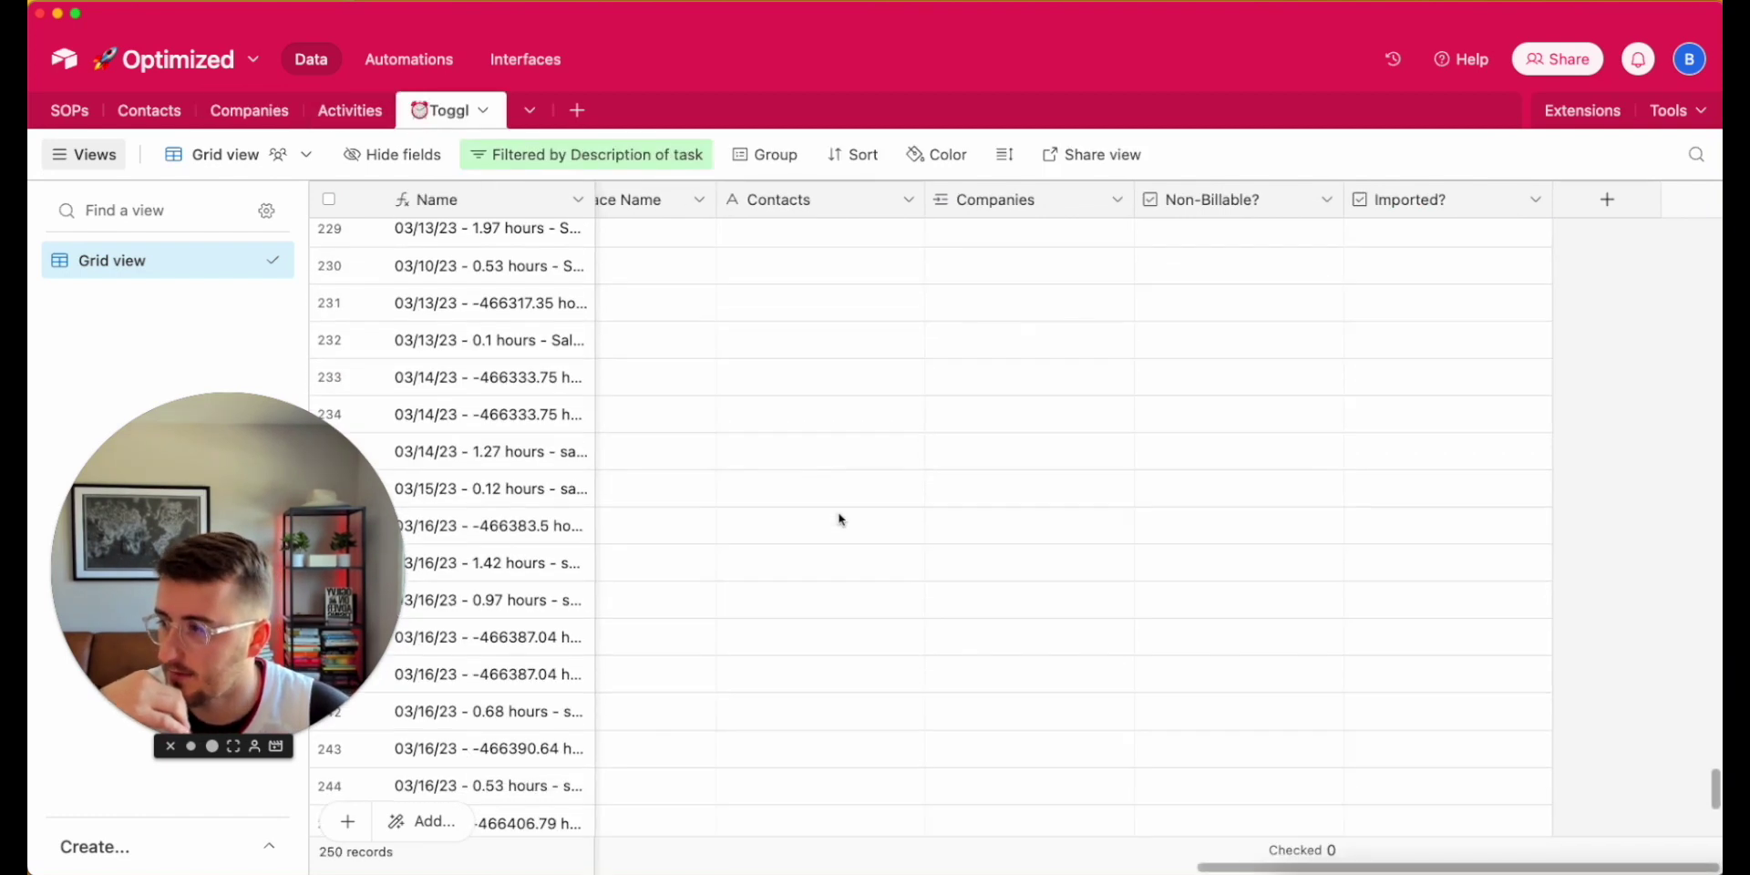
click(611, 157)
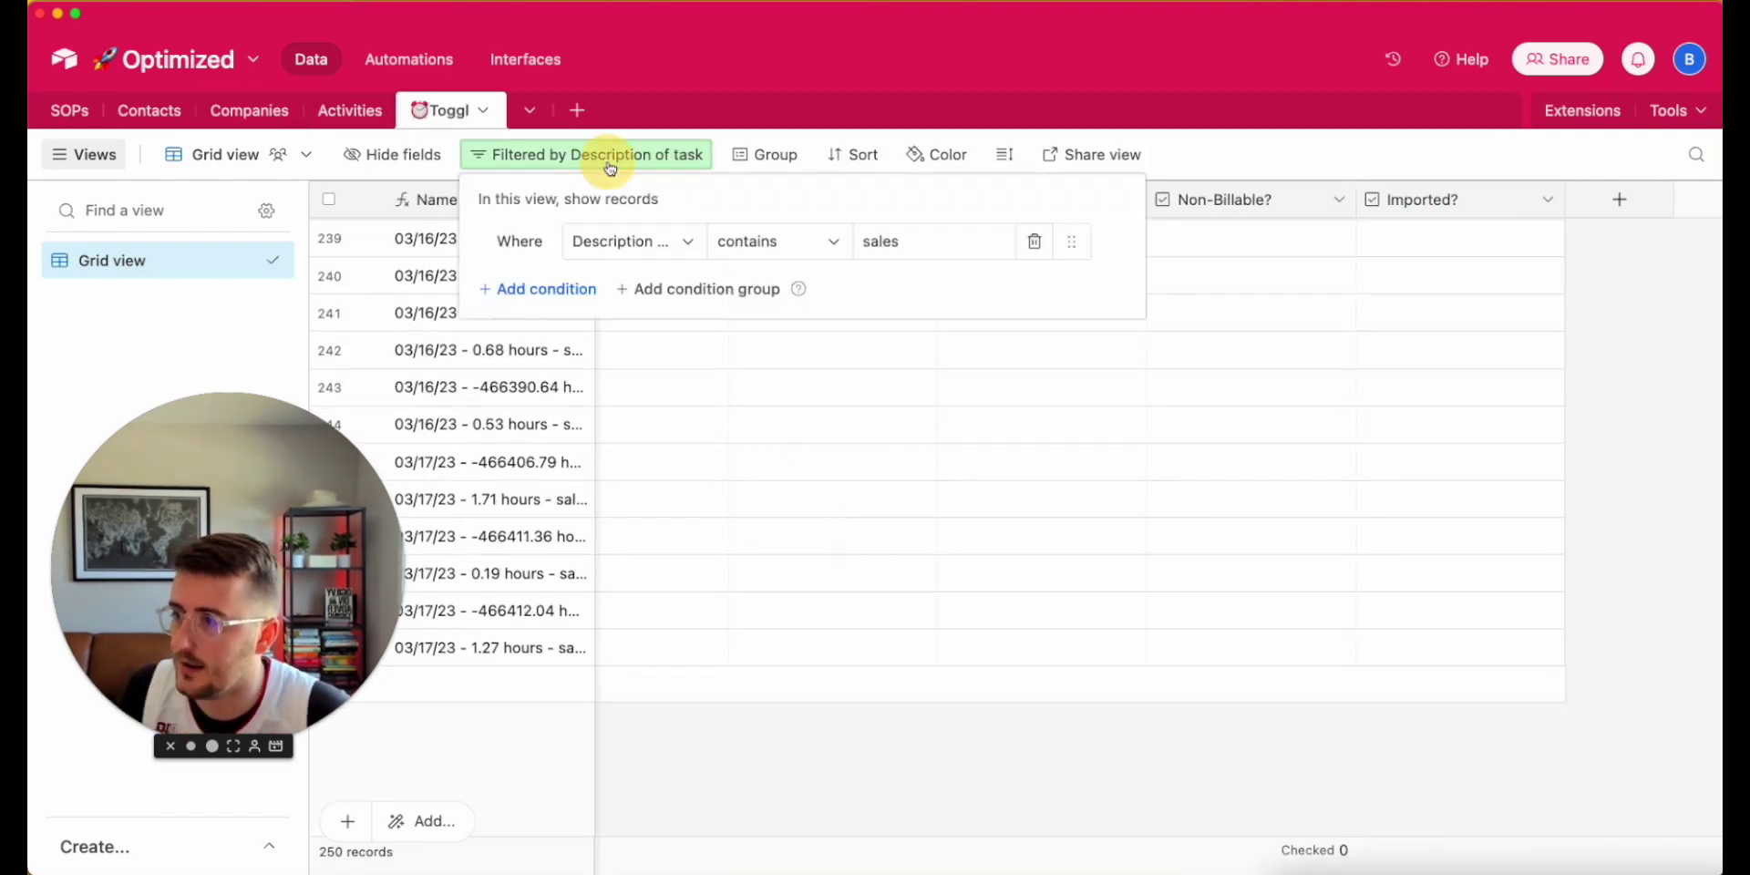
double_click(903, 241)
text(unfocused work)
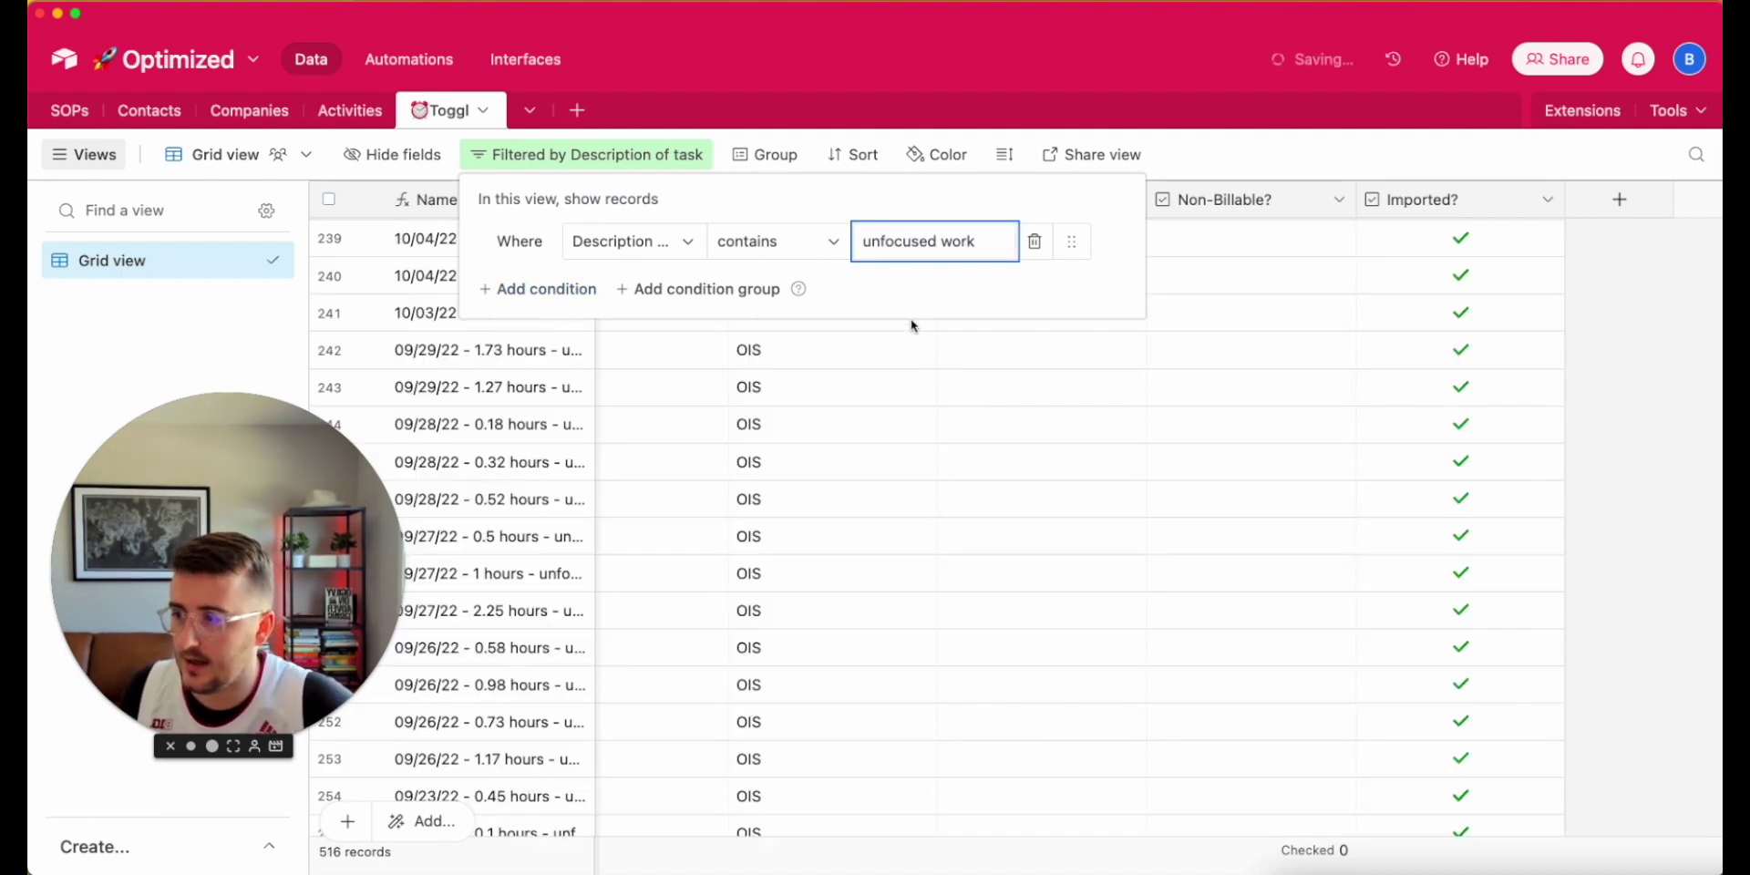
click(982, 418)
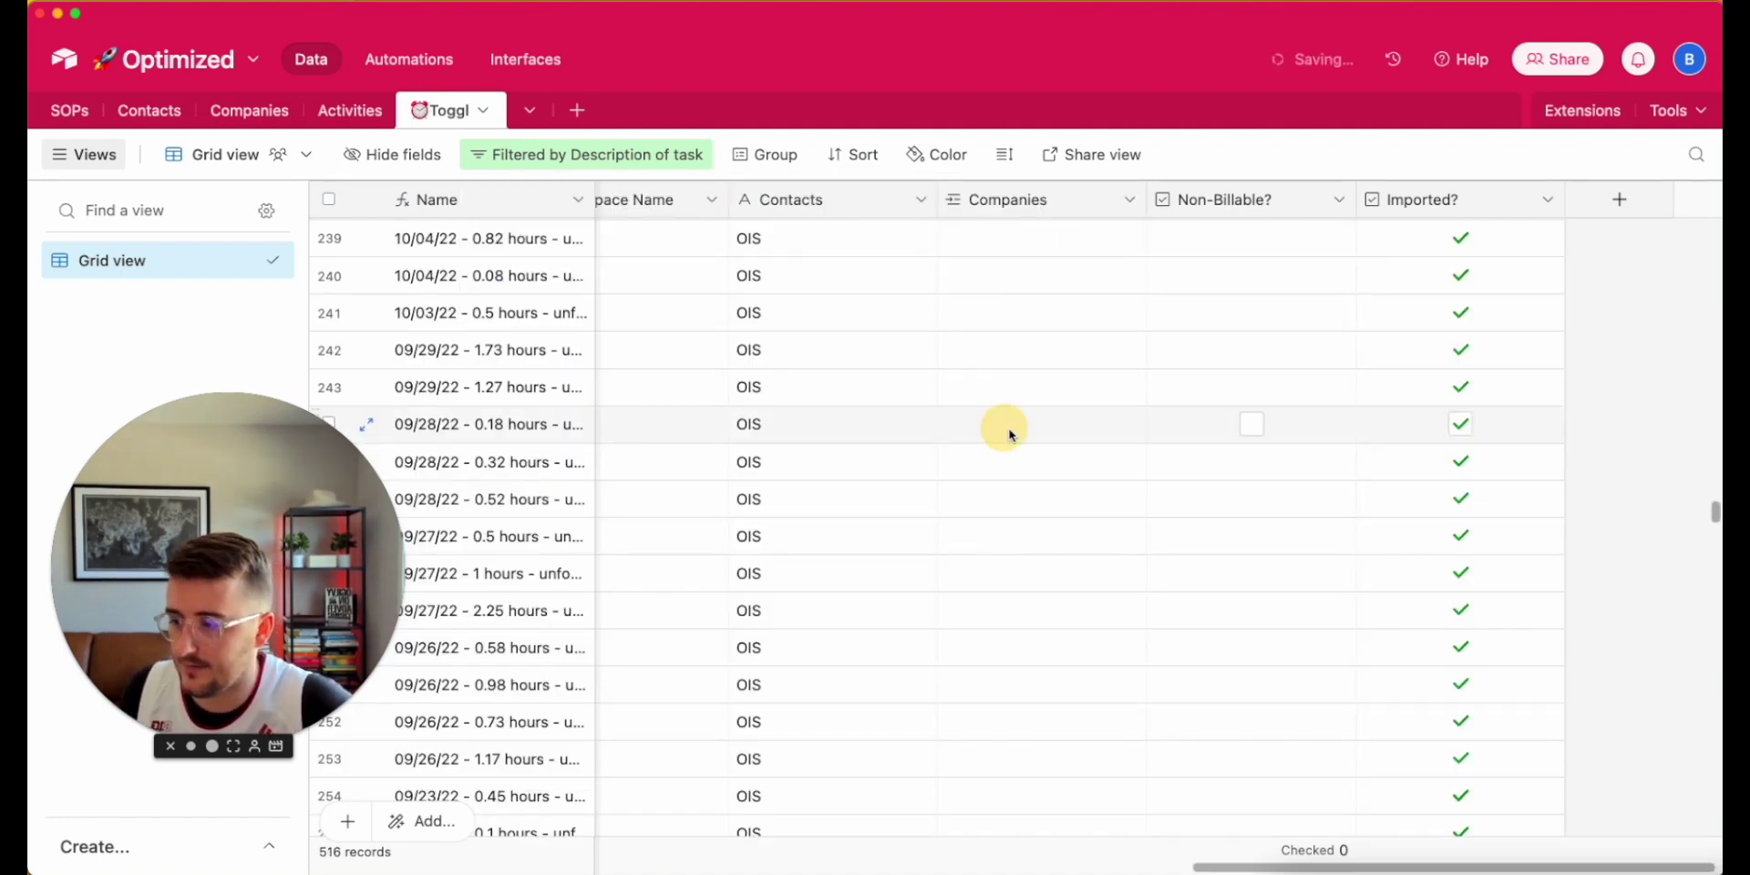
- Check the Companies link of the last record in the filtered Toggl table
click(1013, 456)
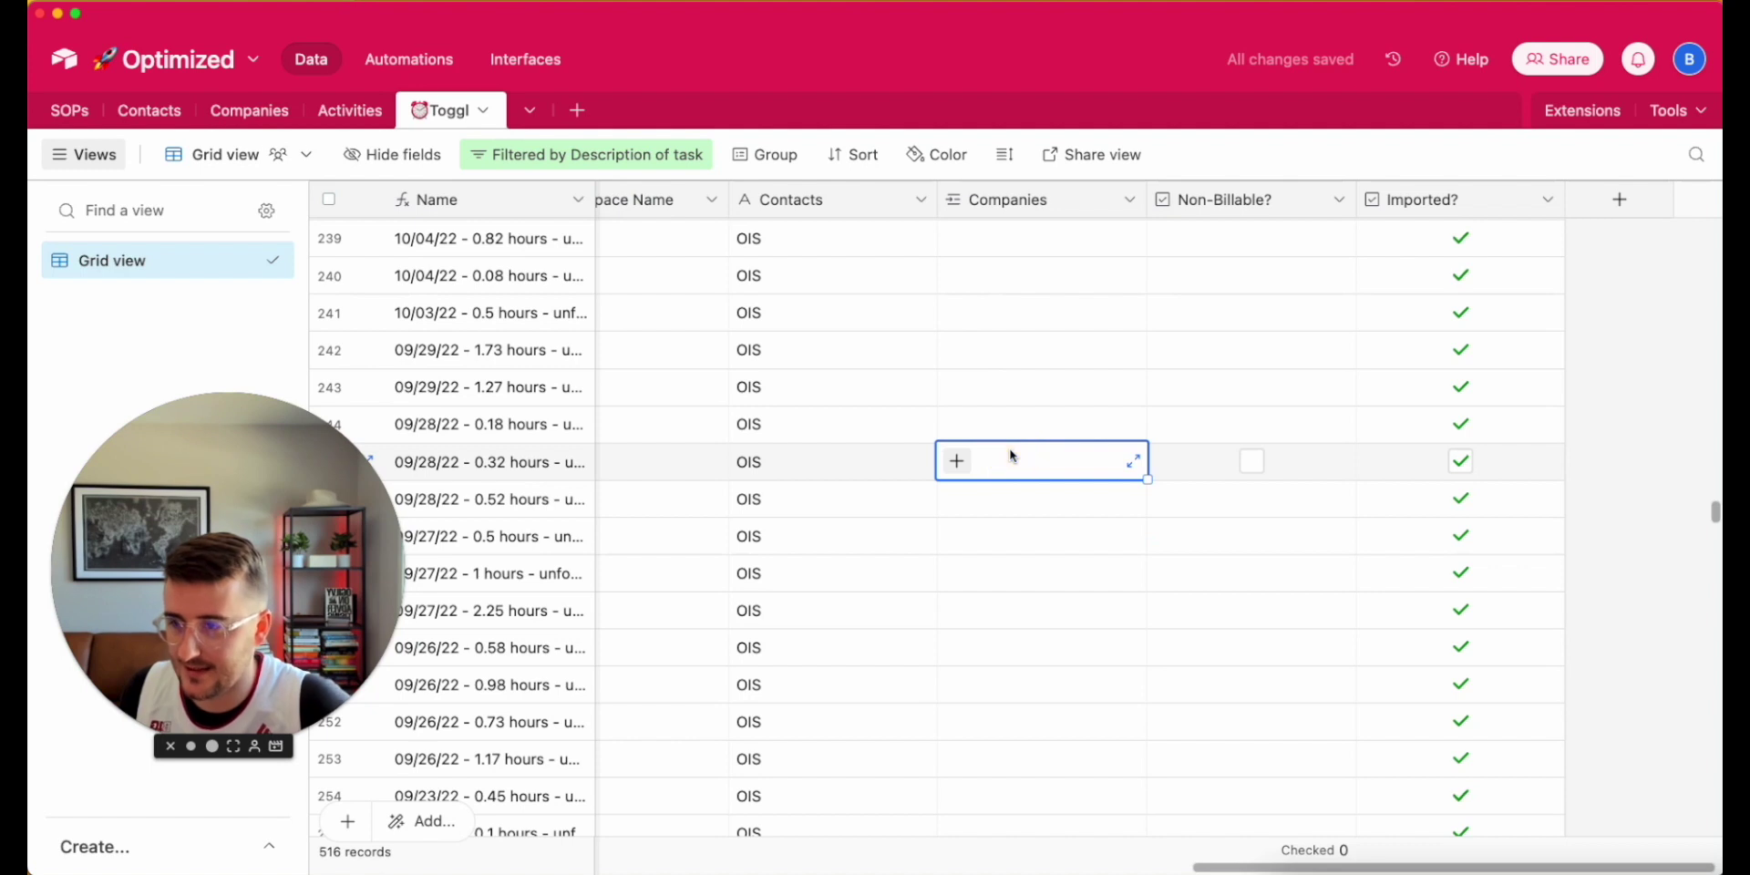
key(super+Down)
scroll(1010, 456, down, 3)
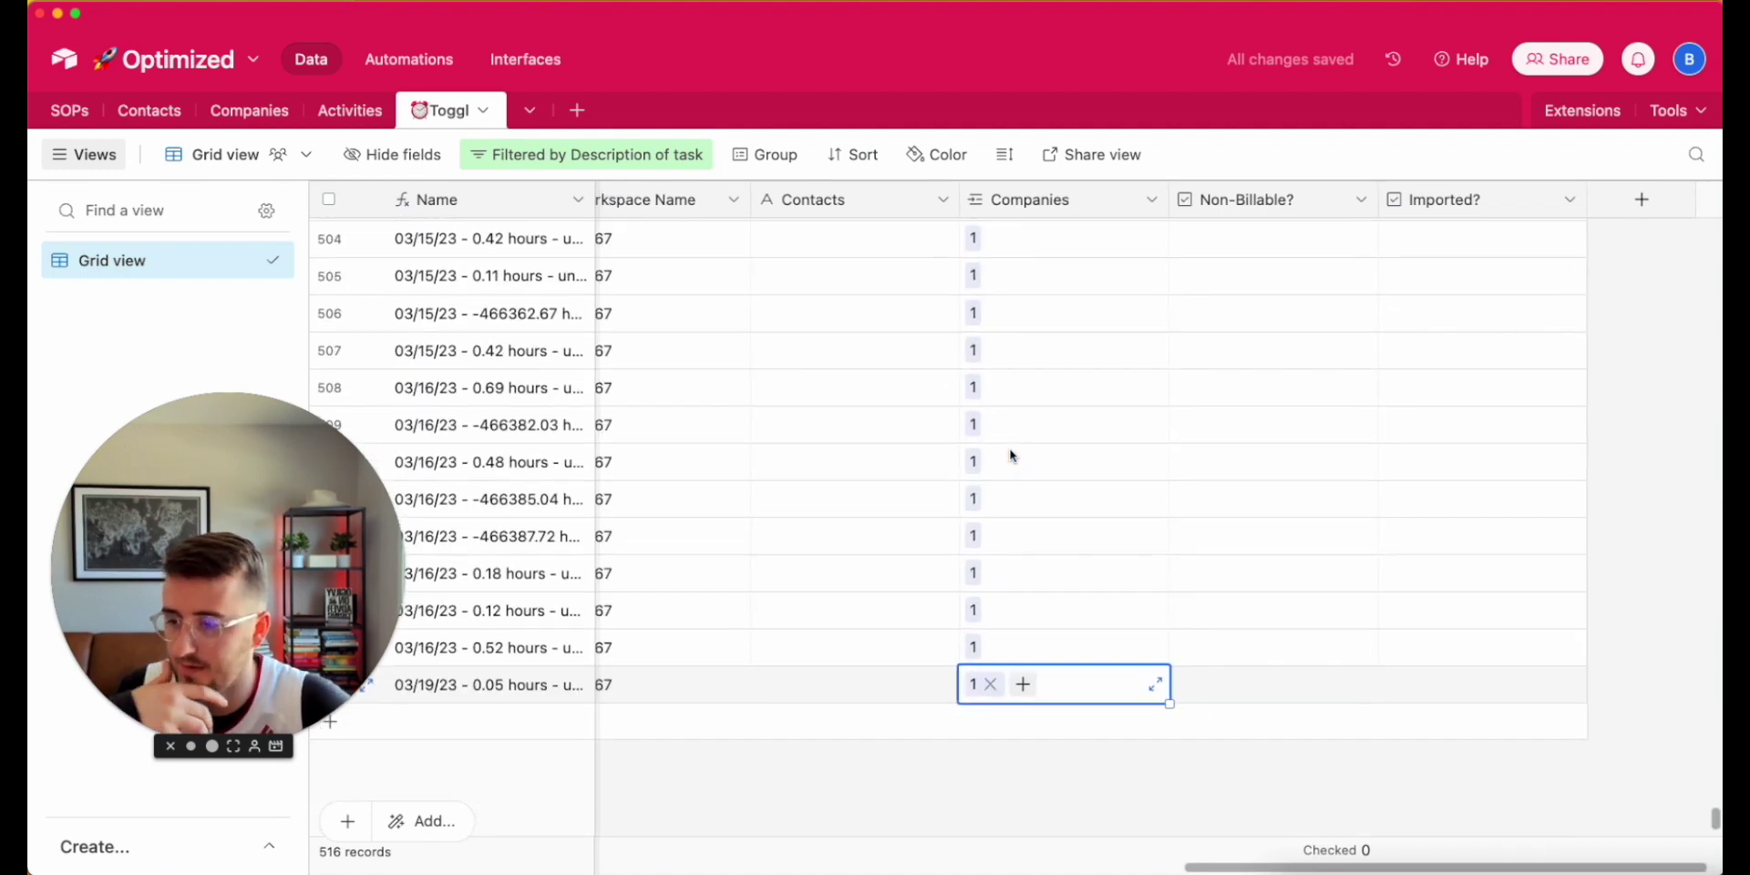
click(512, 683)
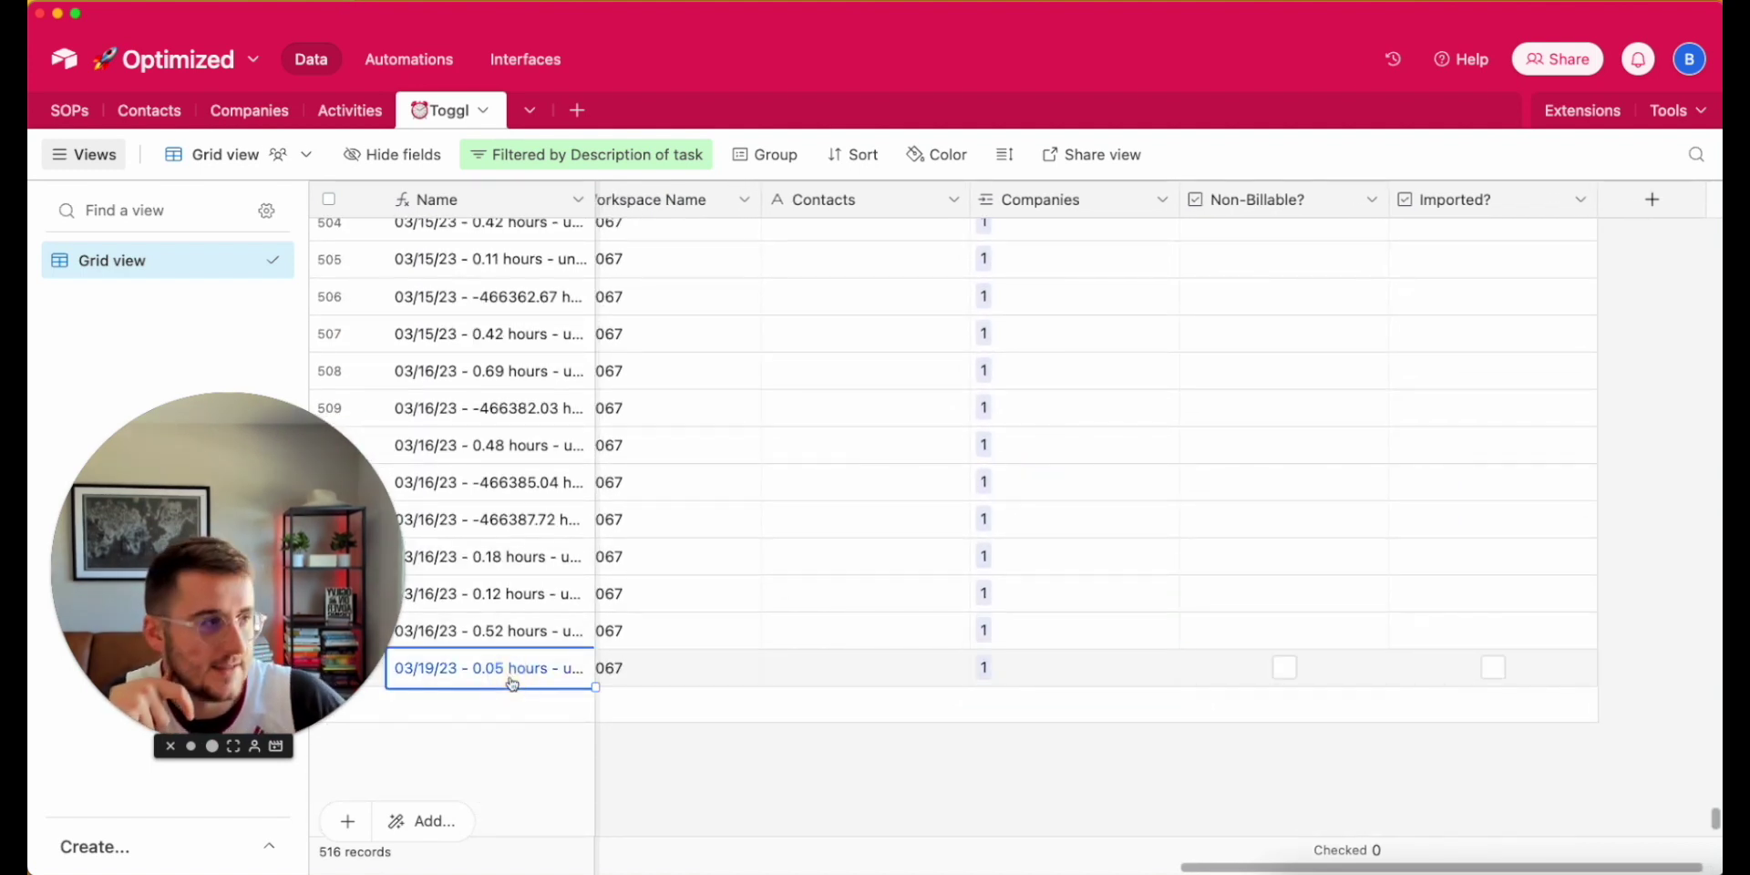
- Examine the last record's description, Start Time, End Time, Seconds, Minutes and Task ID
scroll(512, 683, left, 10)
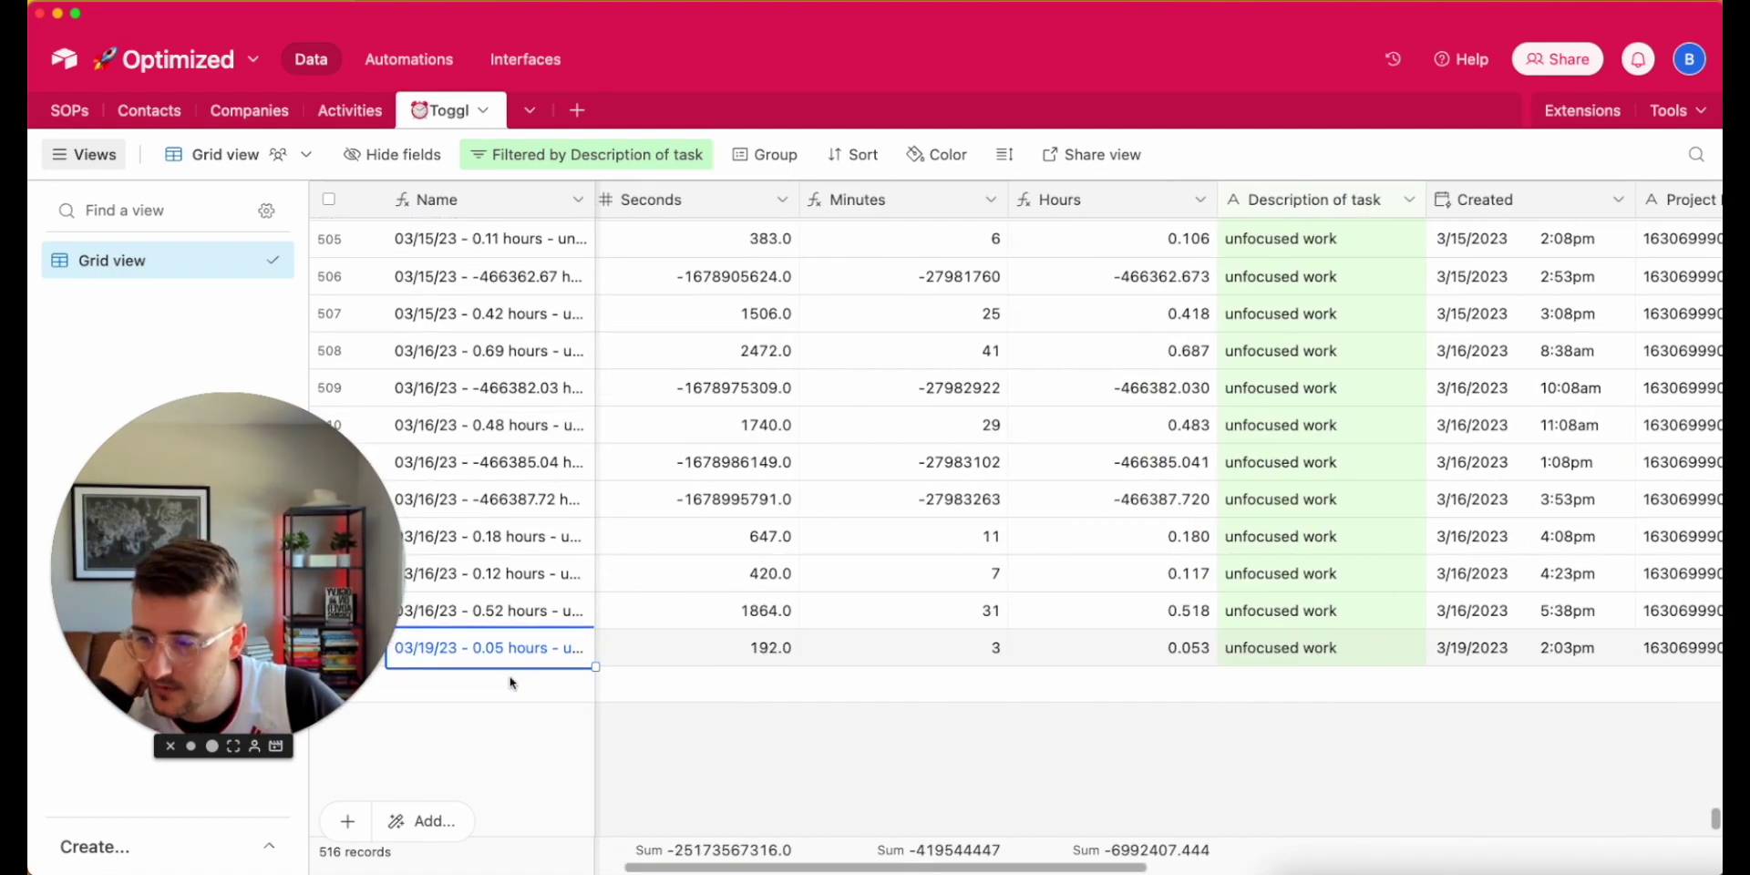
scroll(512, 683, left, 2)
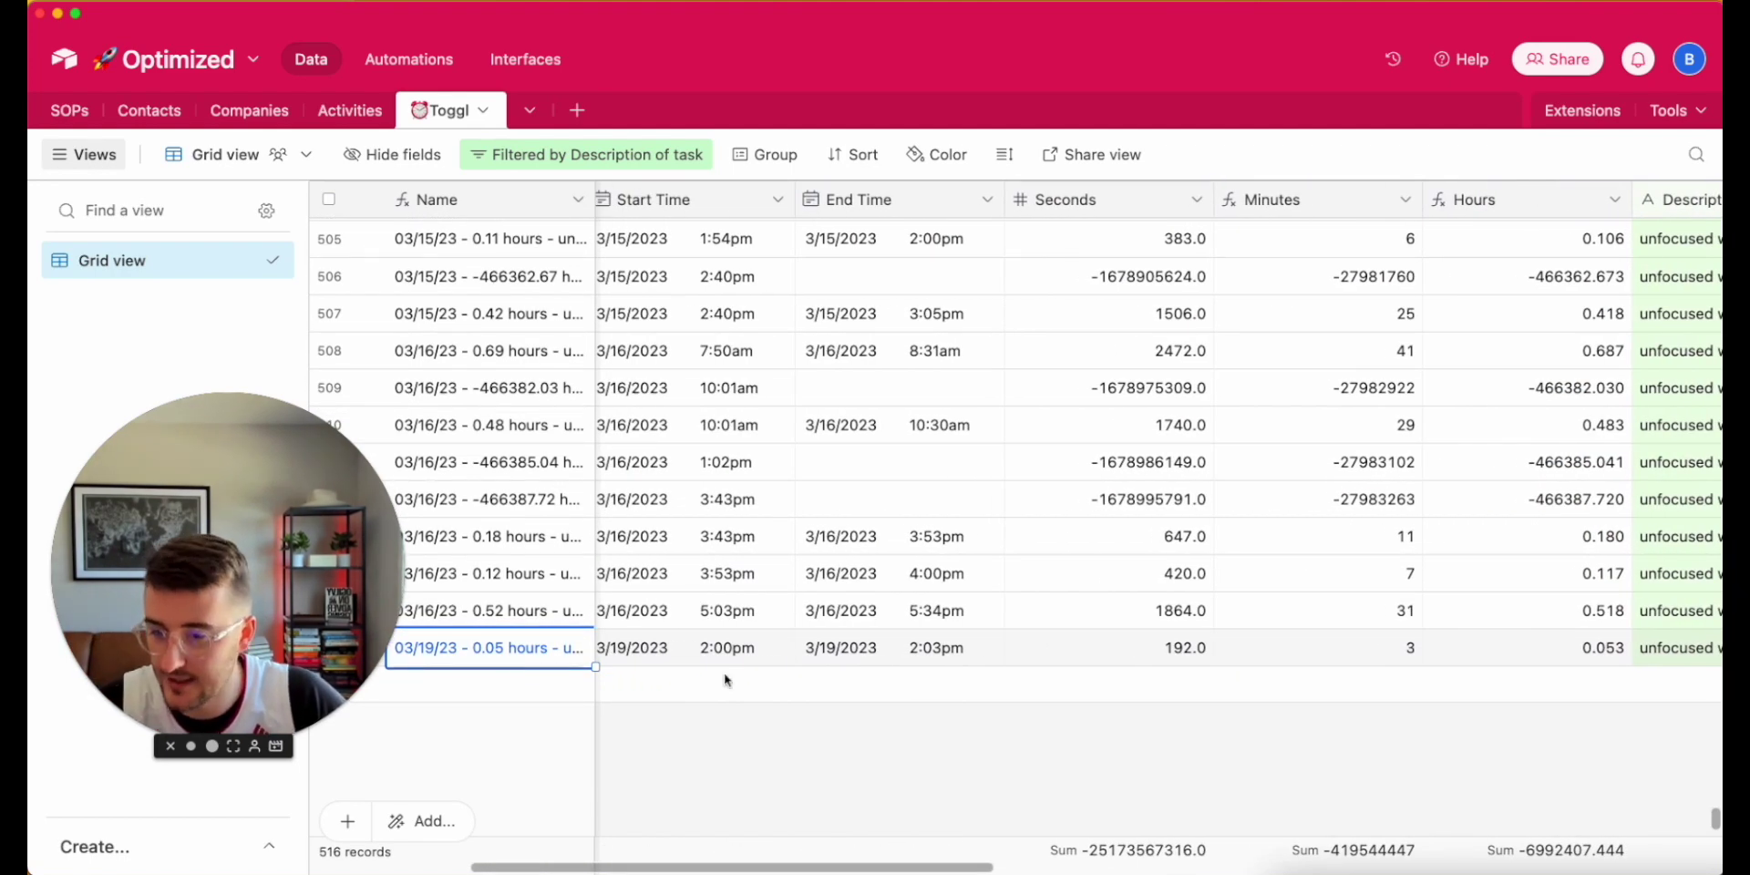
click(1181, 656)
scroll(1176, 655, right, 1)
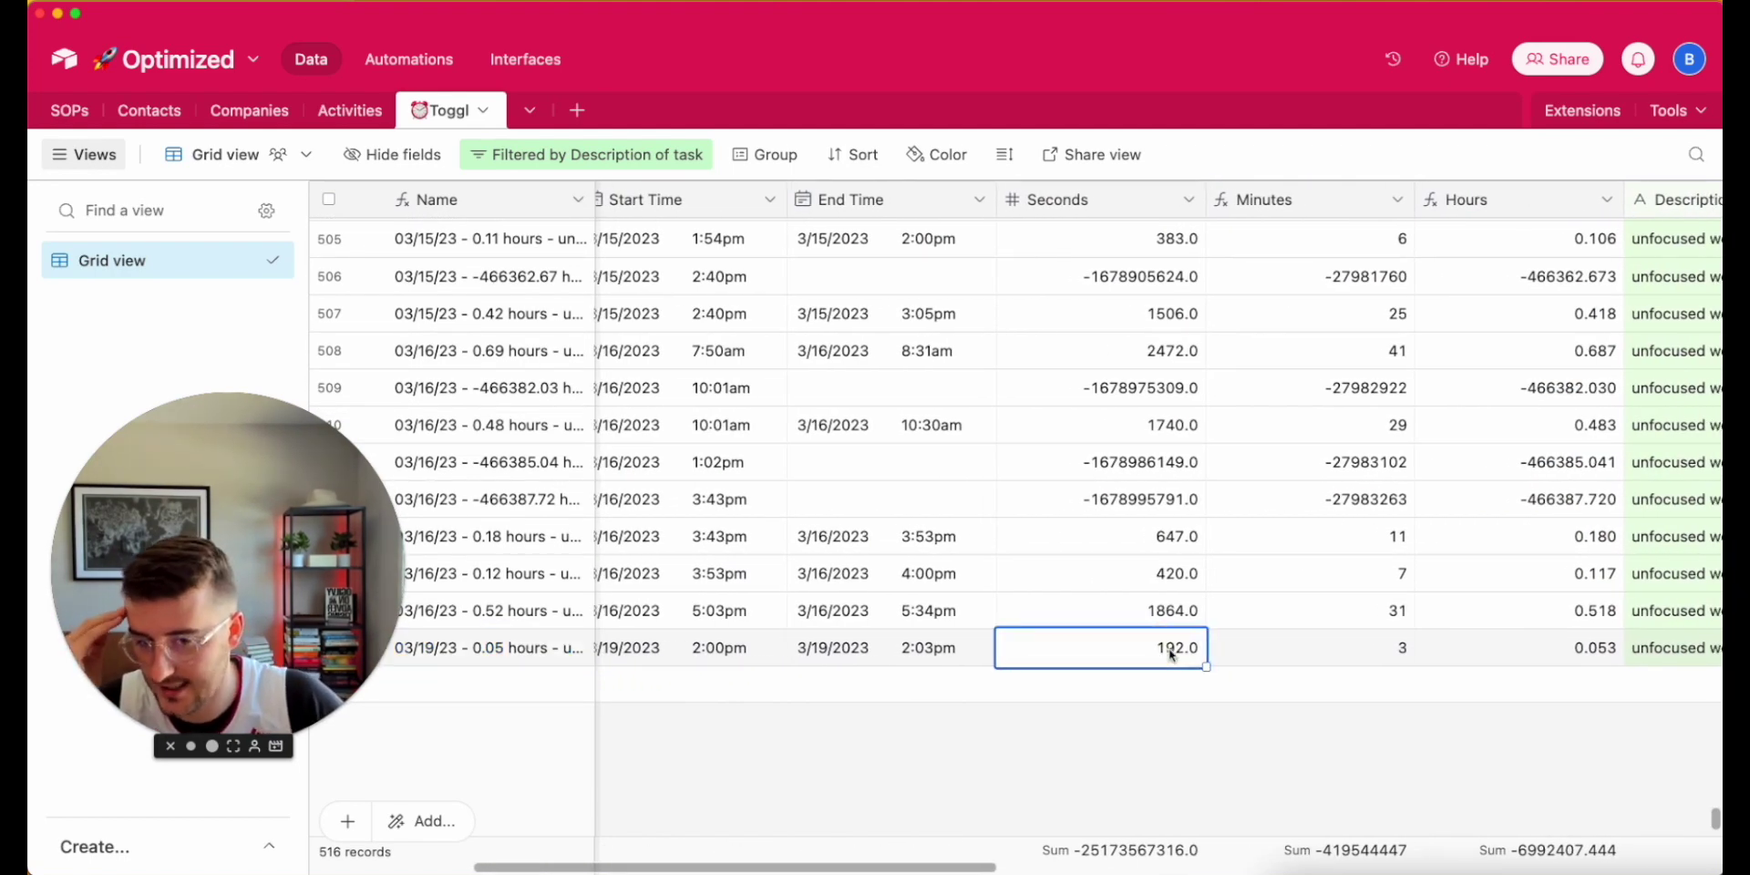
click(1333, 652)
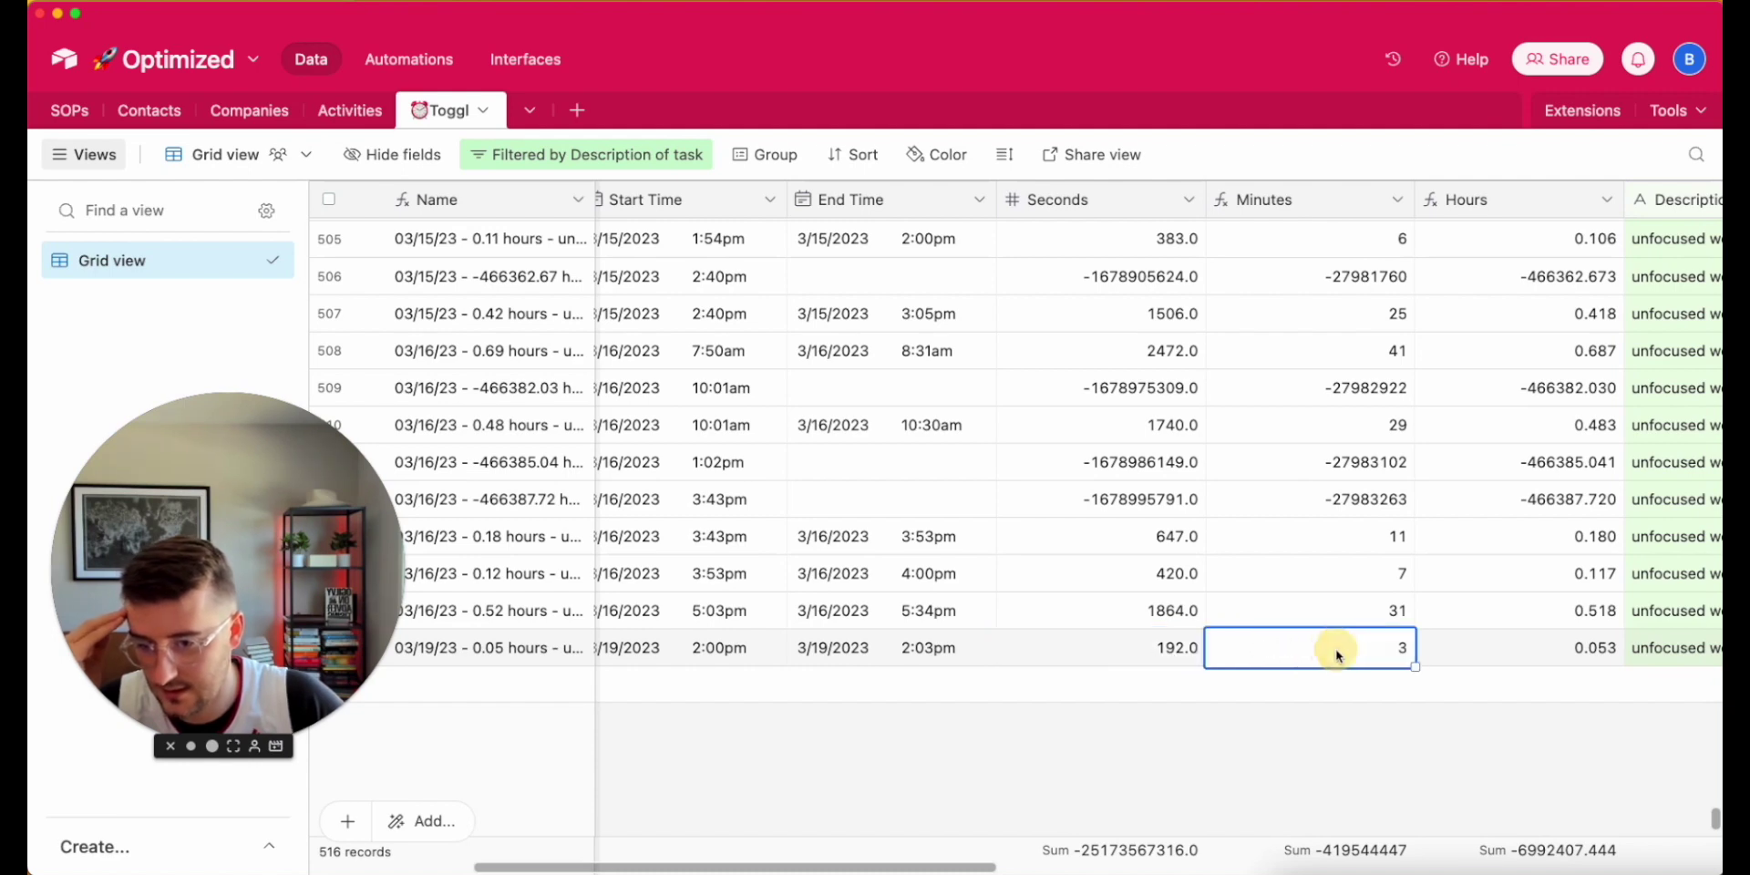
click(1159, 649)
scroll(1153, 644, left, 1)
scroll(1152, 644, left, 5)
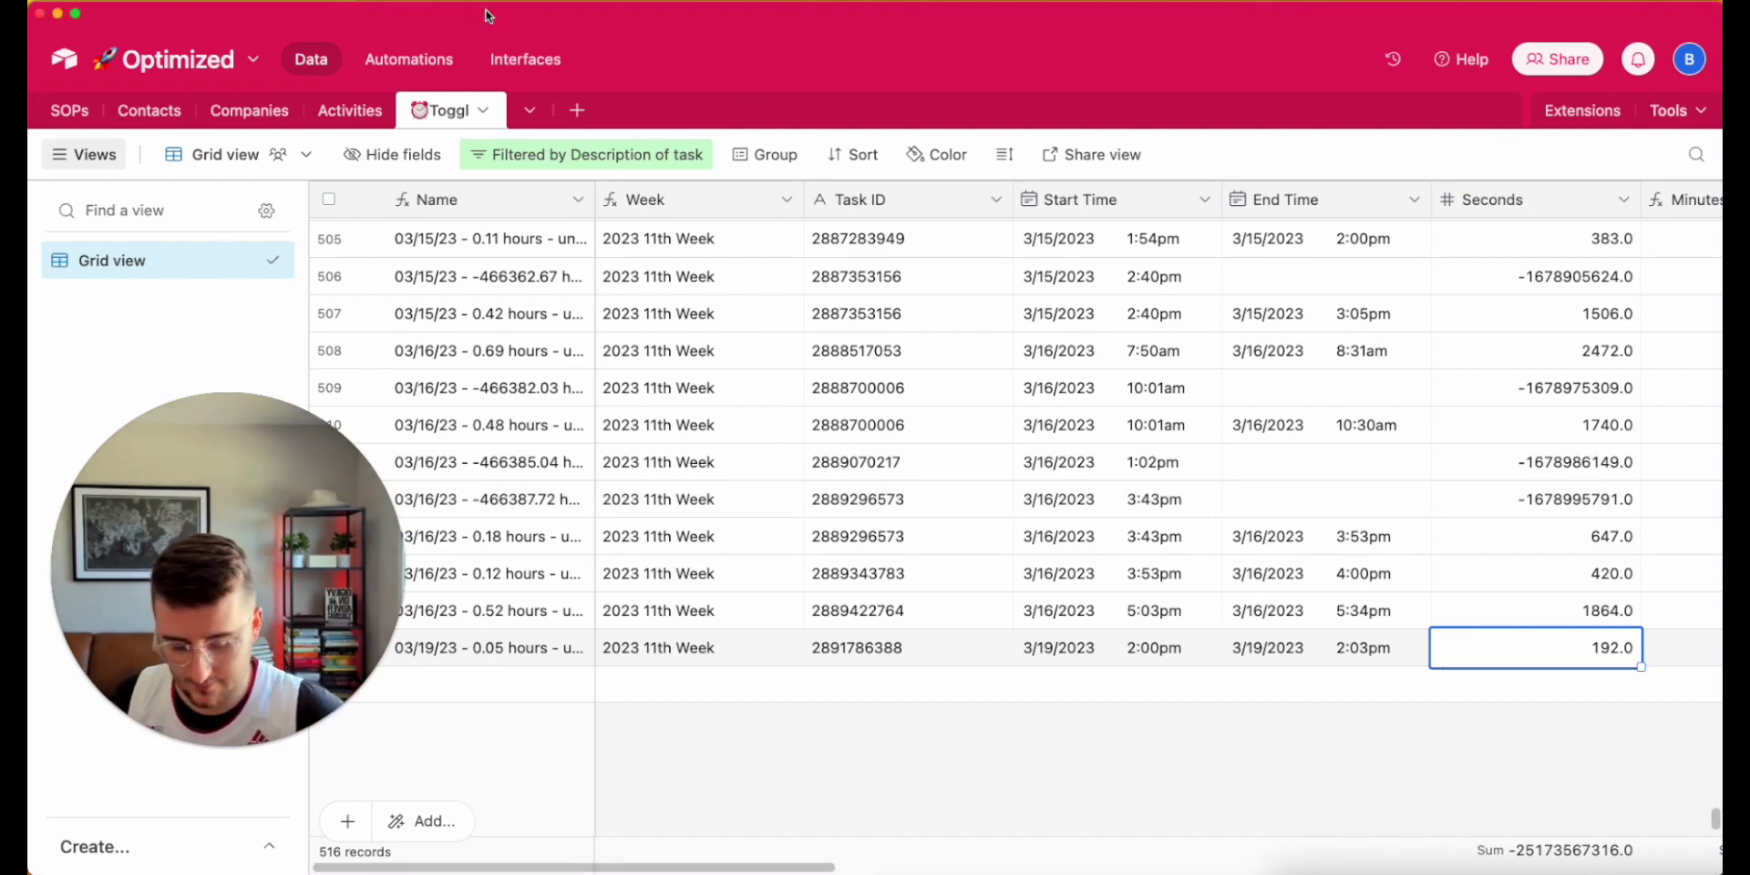
- Switch to Make, run the scenario once, and inspect how the End Time Exists filter handled Bundle 1 and Bundle 2
key(super+Tab)
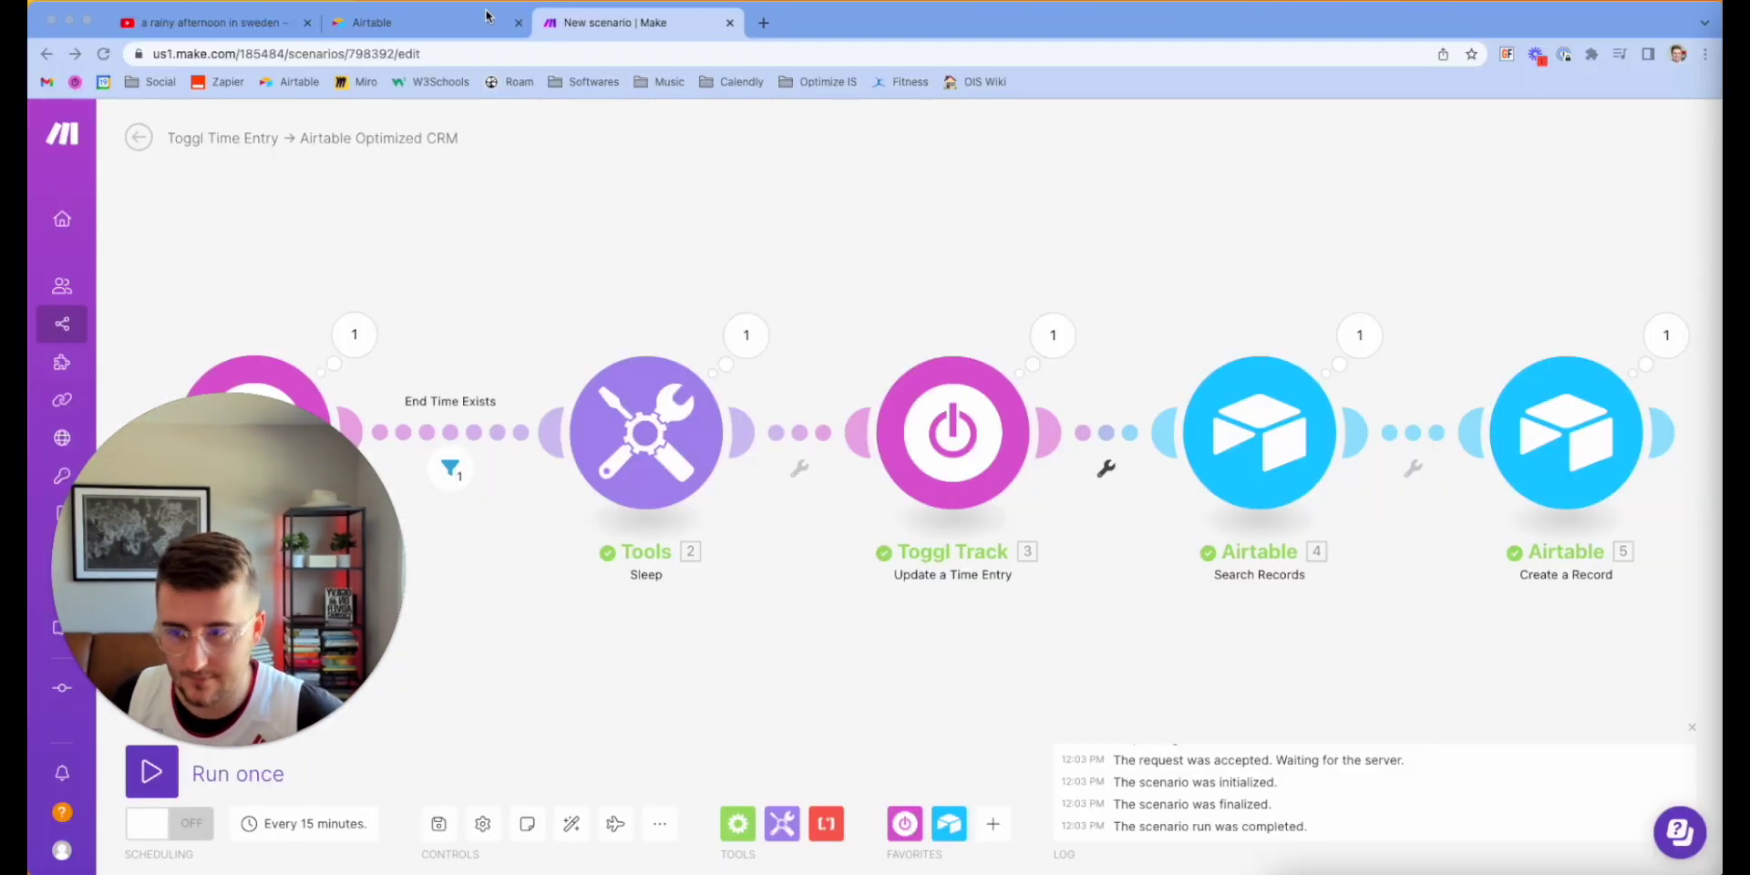
click(150, 782)
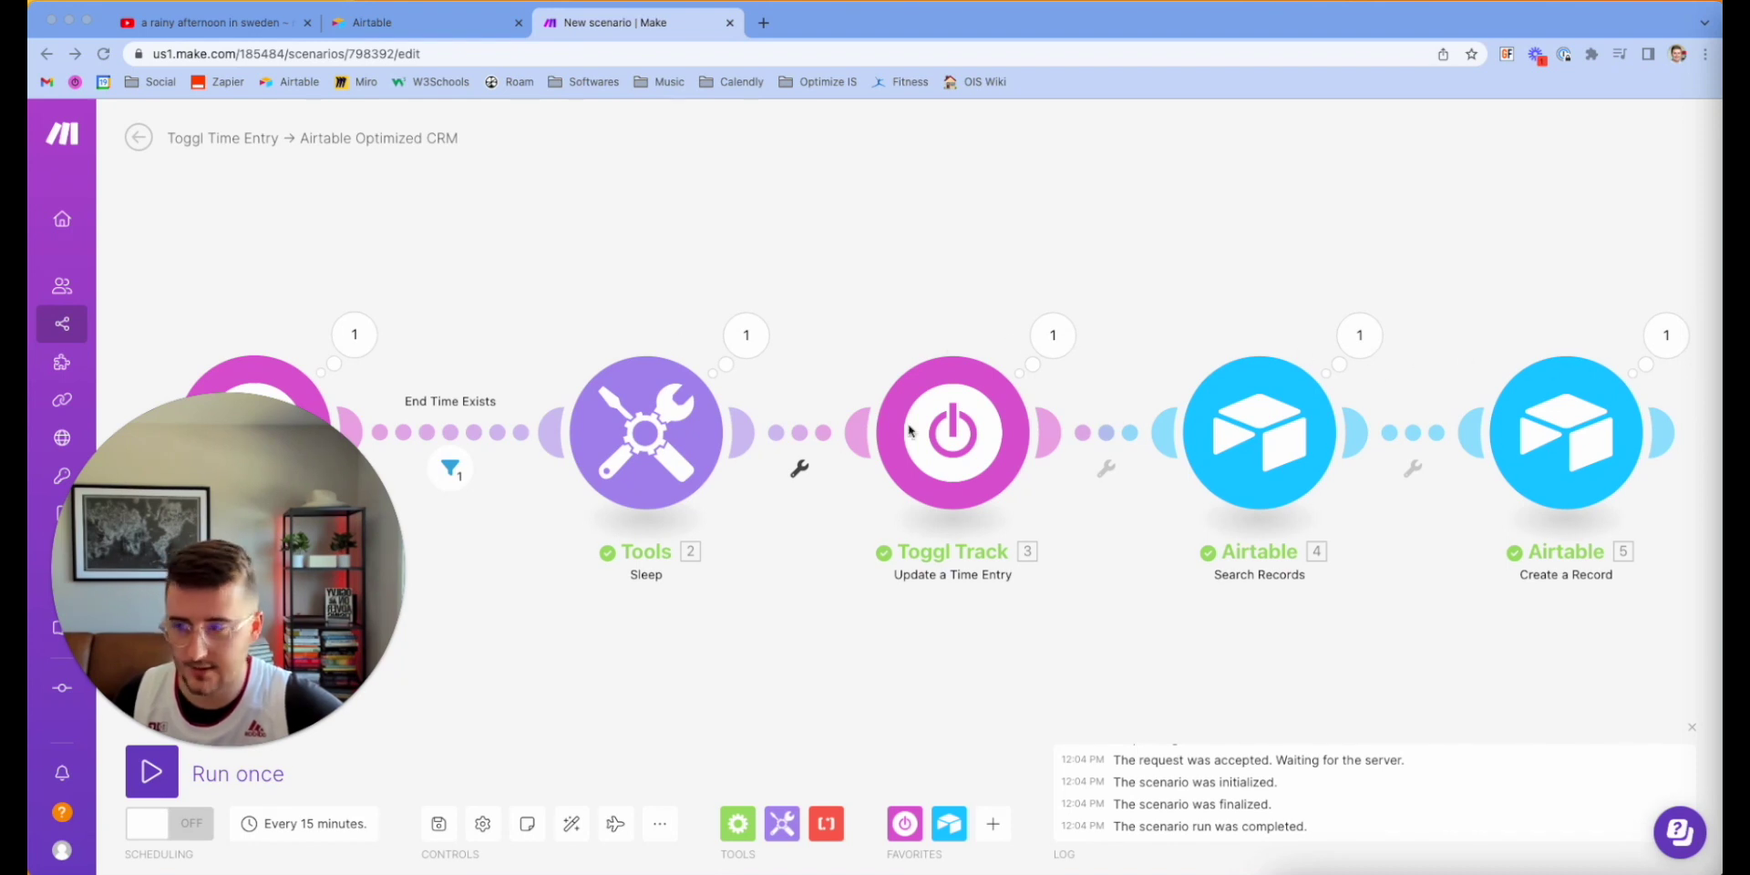
click(451, 481)
click(450, 470)
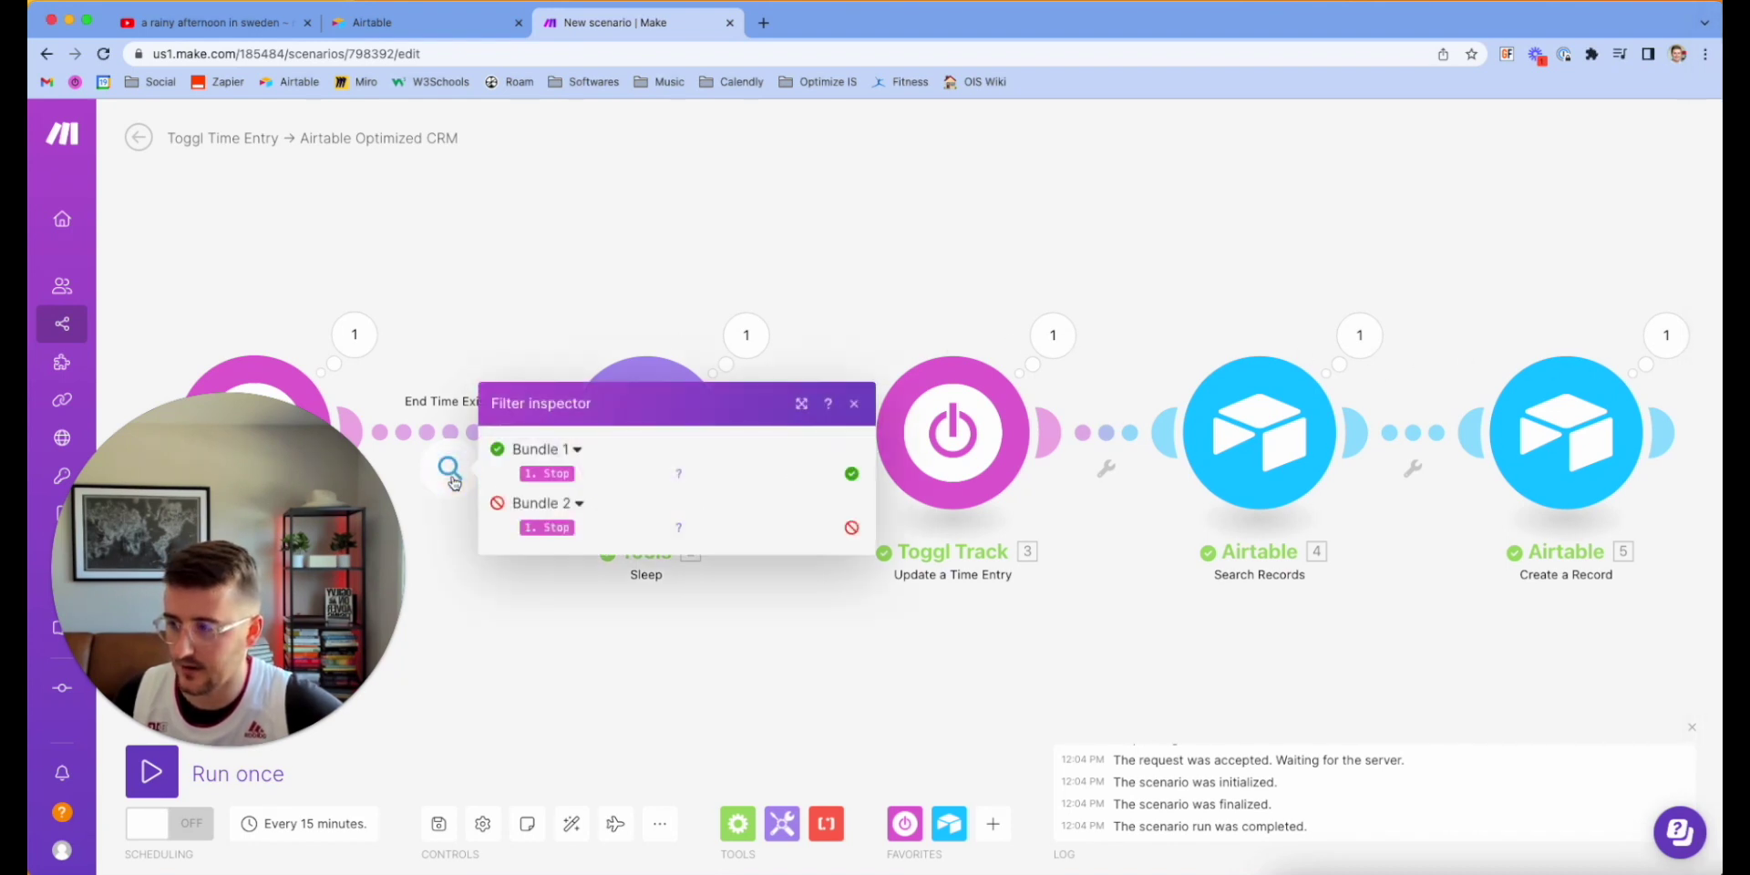
click(577, 503)
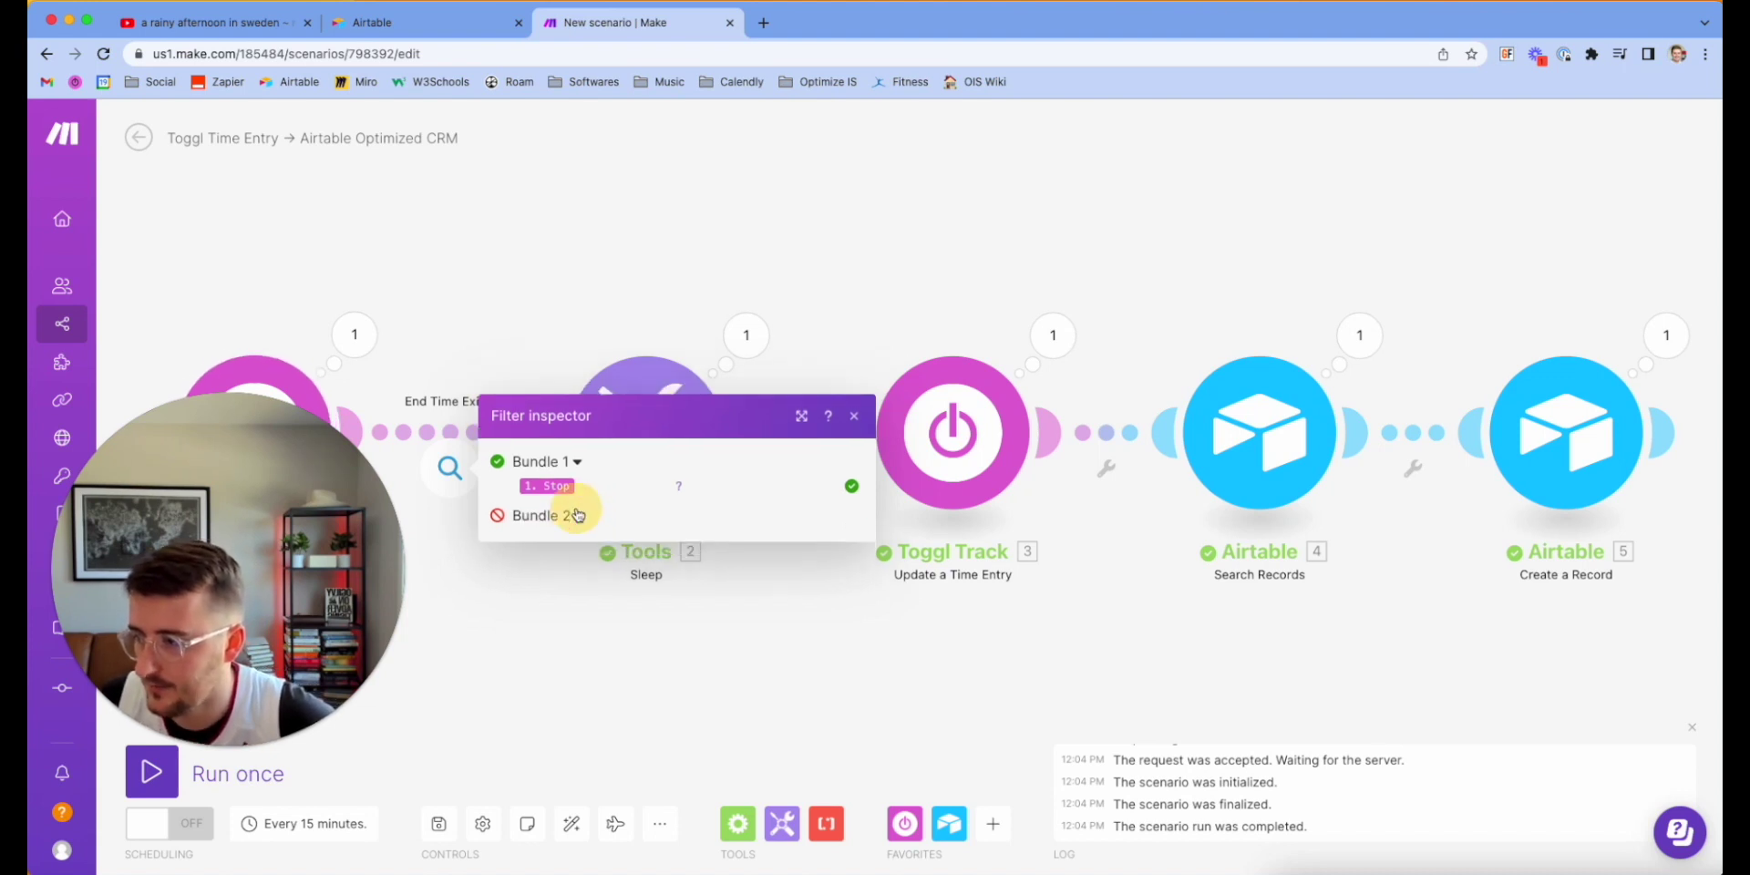
click(577, 515)
mouse_move(676, 527)
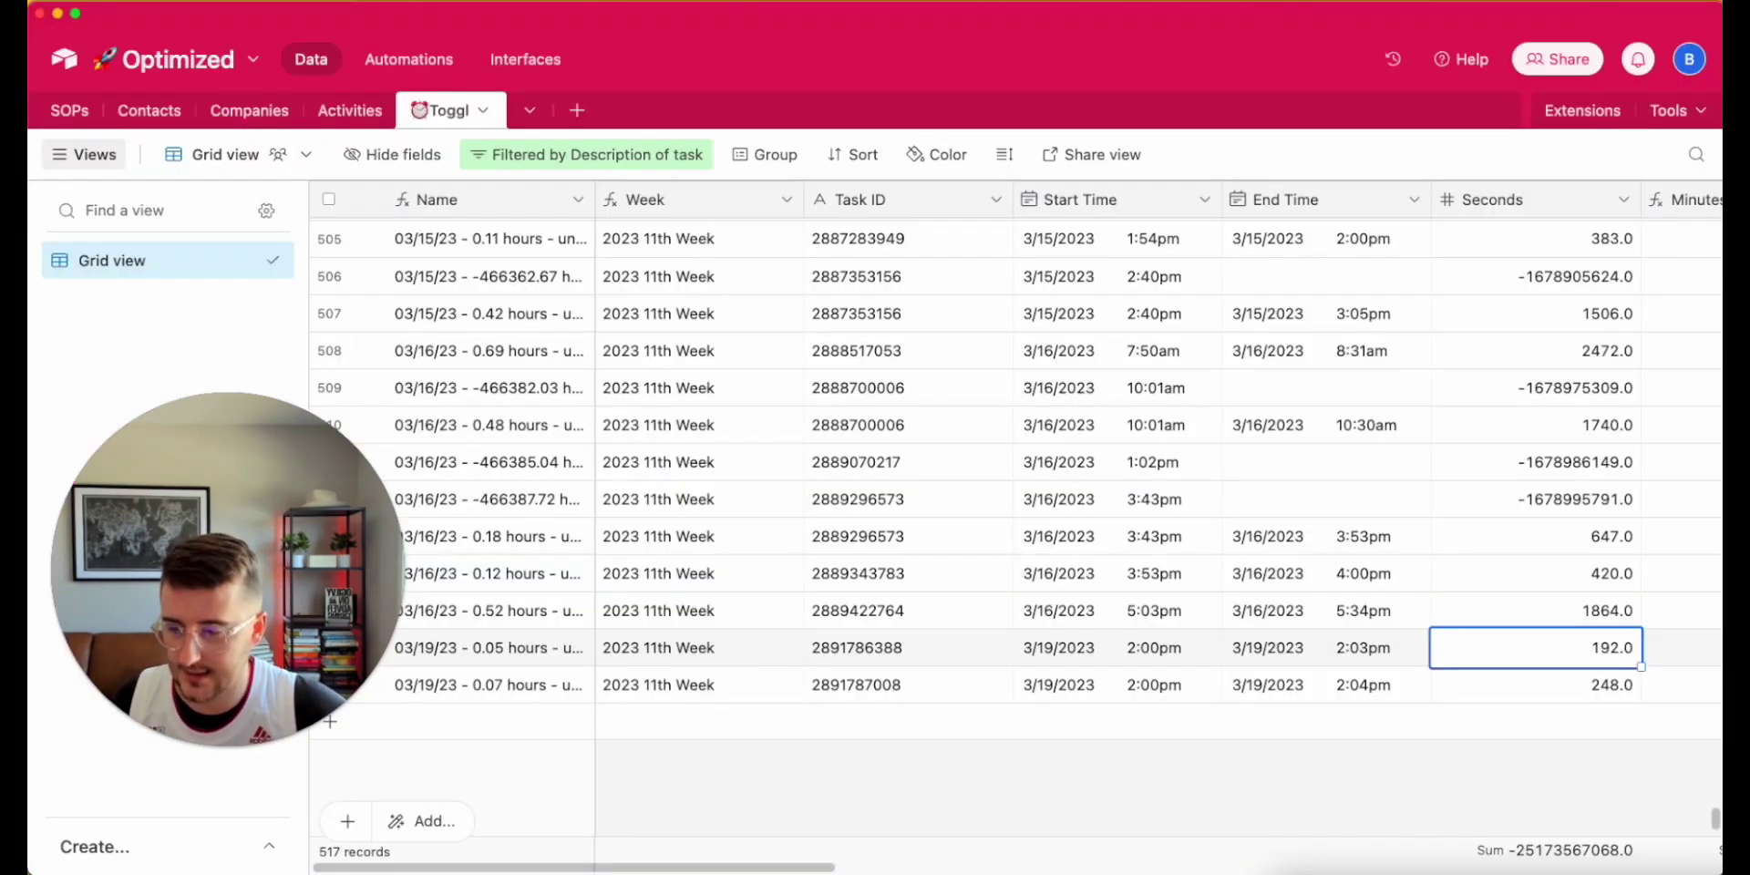
- In Airtable, examine the newly added Toggl record's start and end times, duration values and description
scroll(1094, 546, down, 1)
scroll(1093, 547, right, 1)
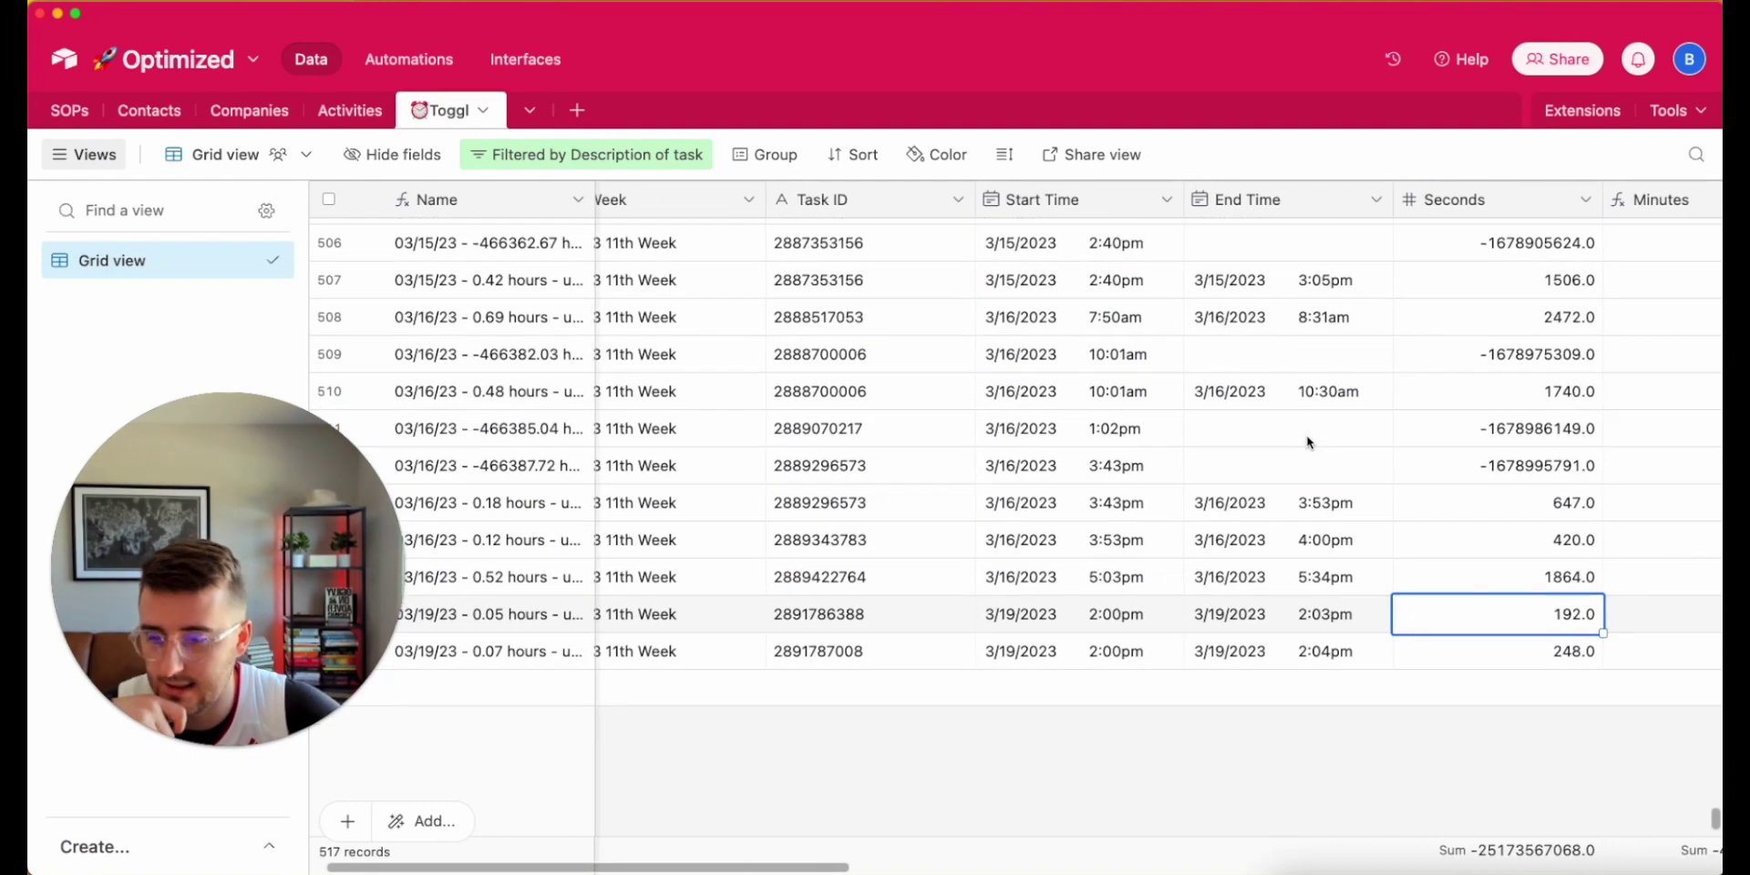
click(1105, 659)
drag(1251, 668, 1126, 673)
scroll(1126, 674, right, 4)
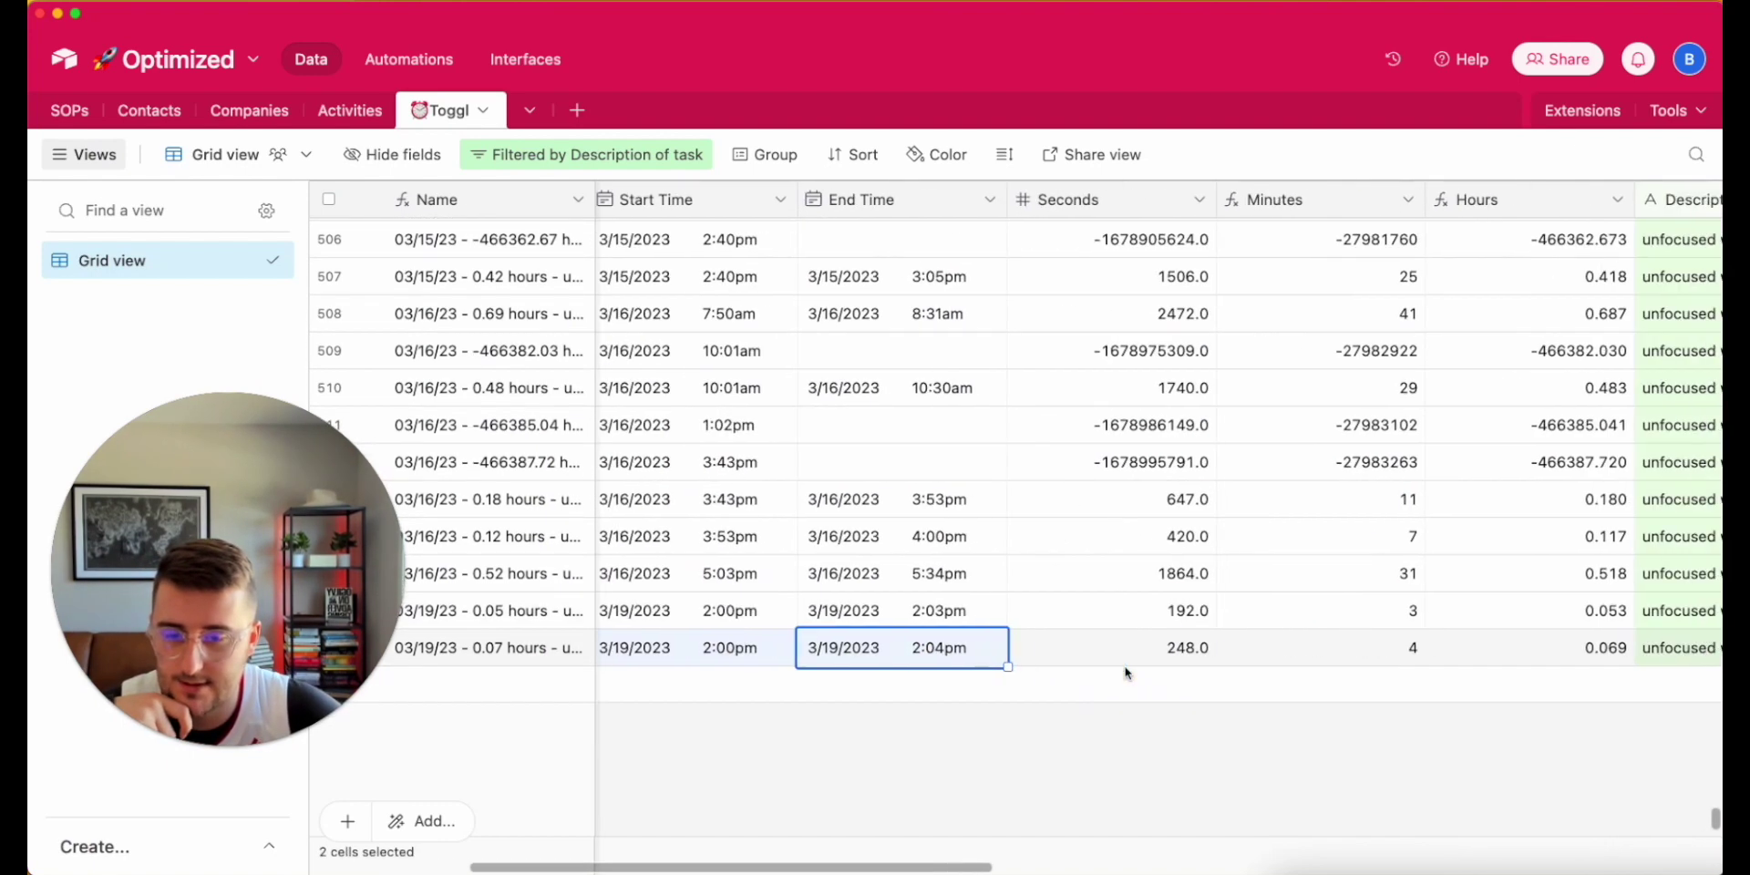
scroll(1126, 673, right, 3)
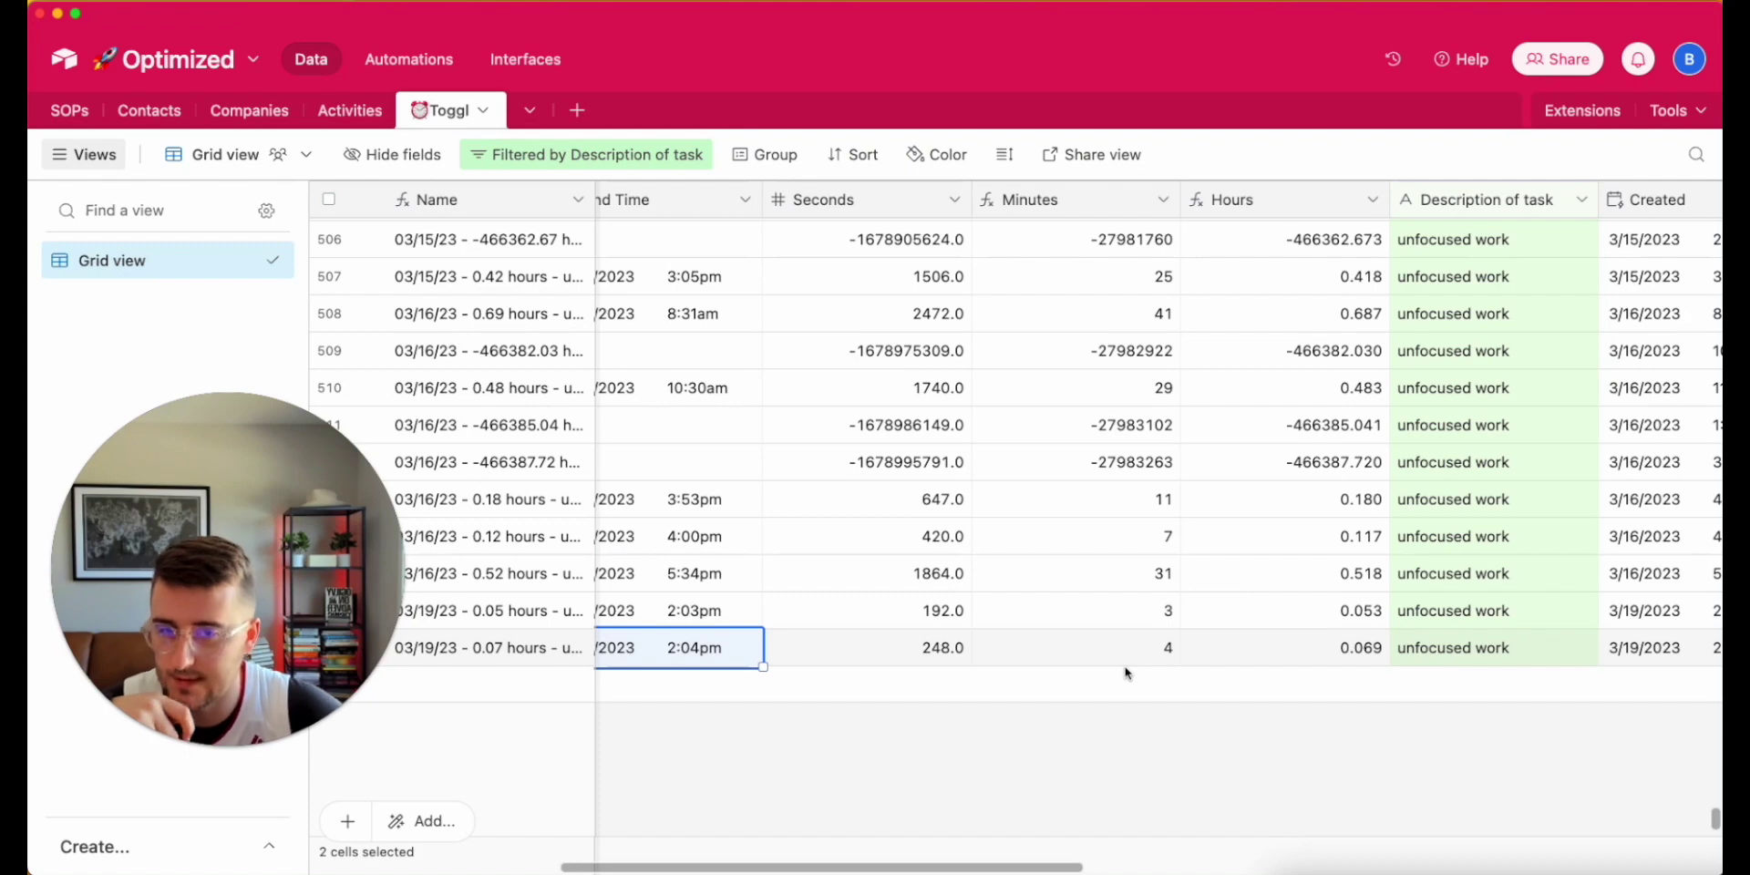
- Switch back to Make and close the filter inspector to show the whole scenario
click(1006, 18)
key(super+Tab)
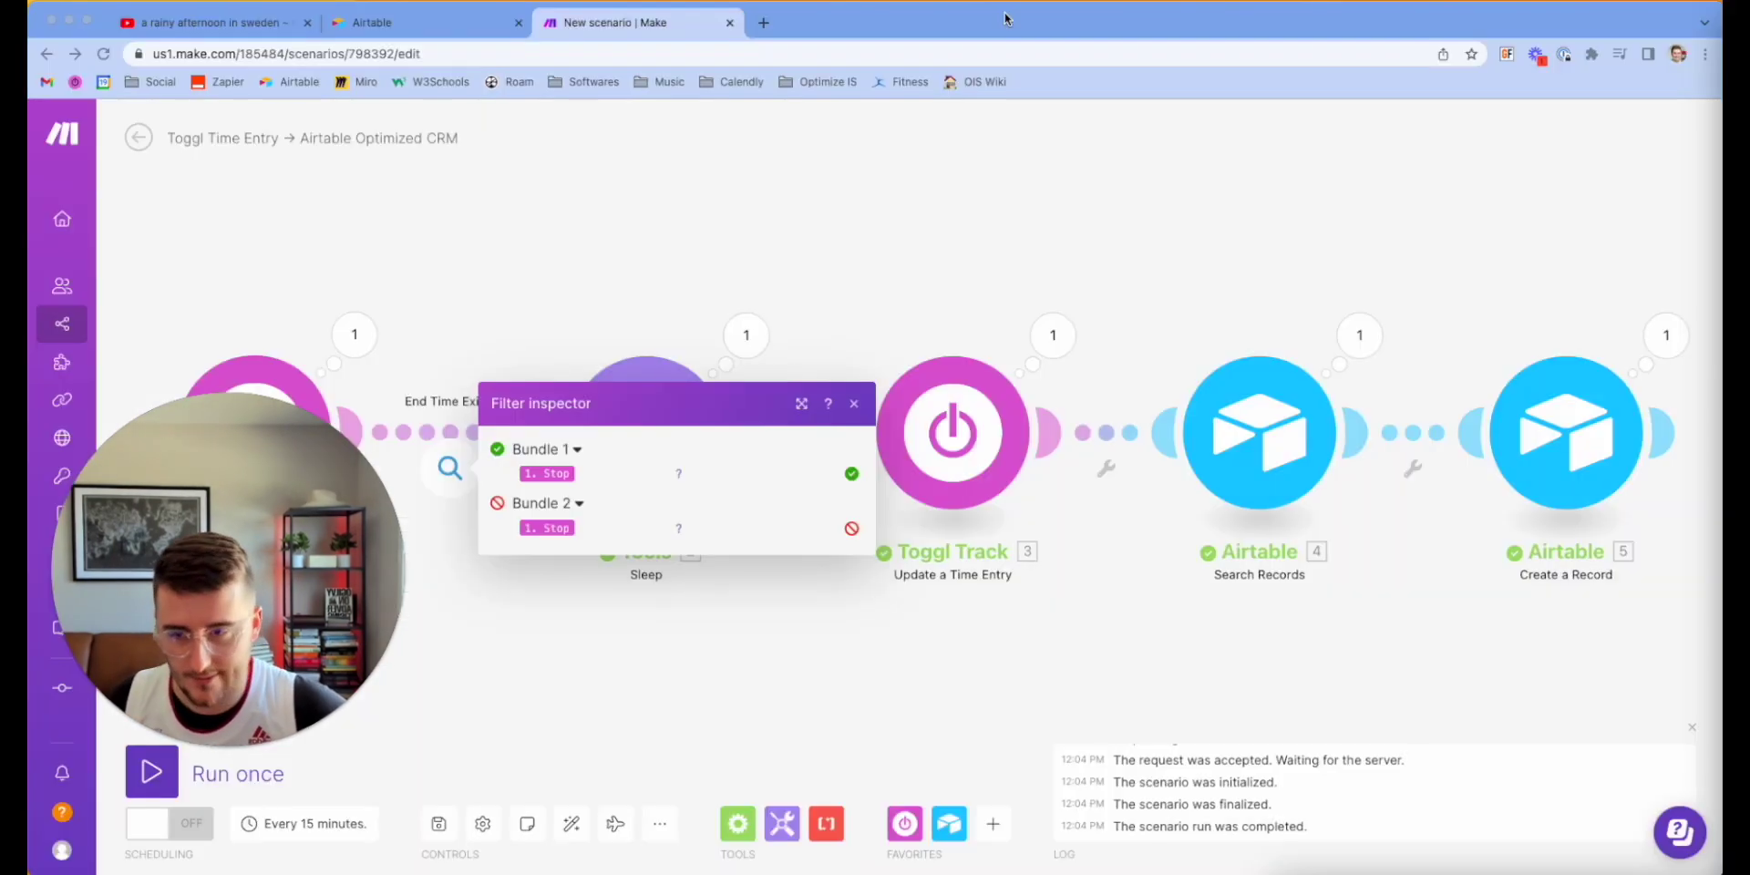
click(876, 188)
click(880, 190)
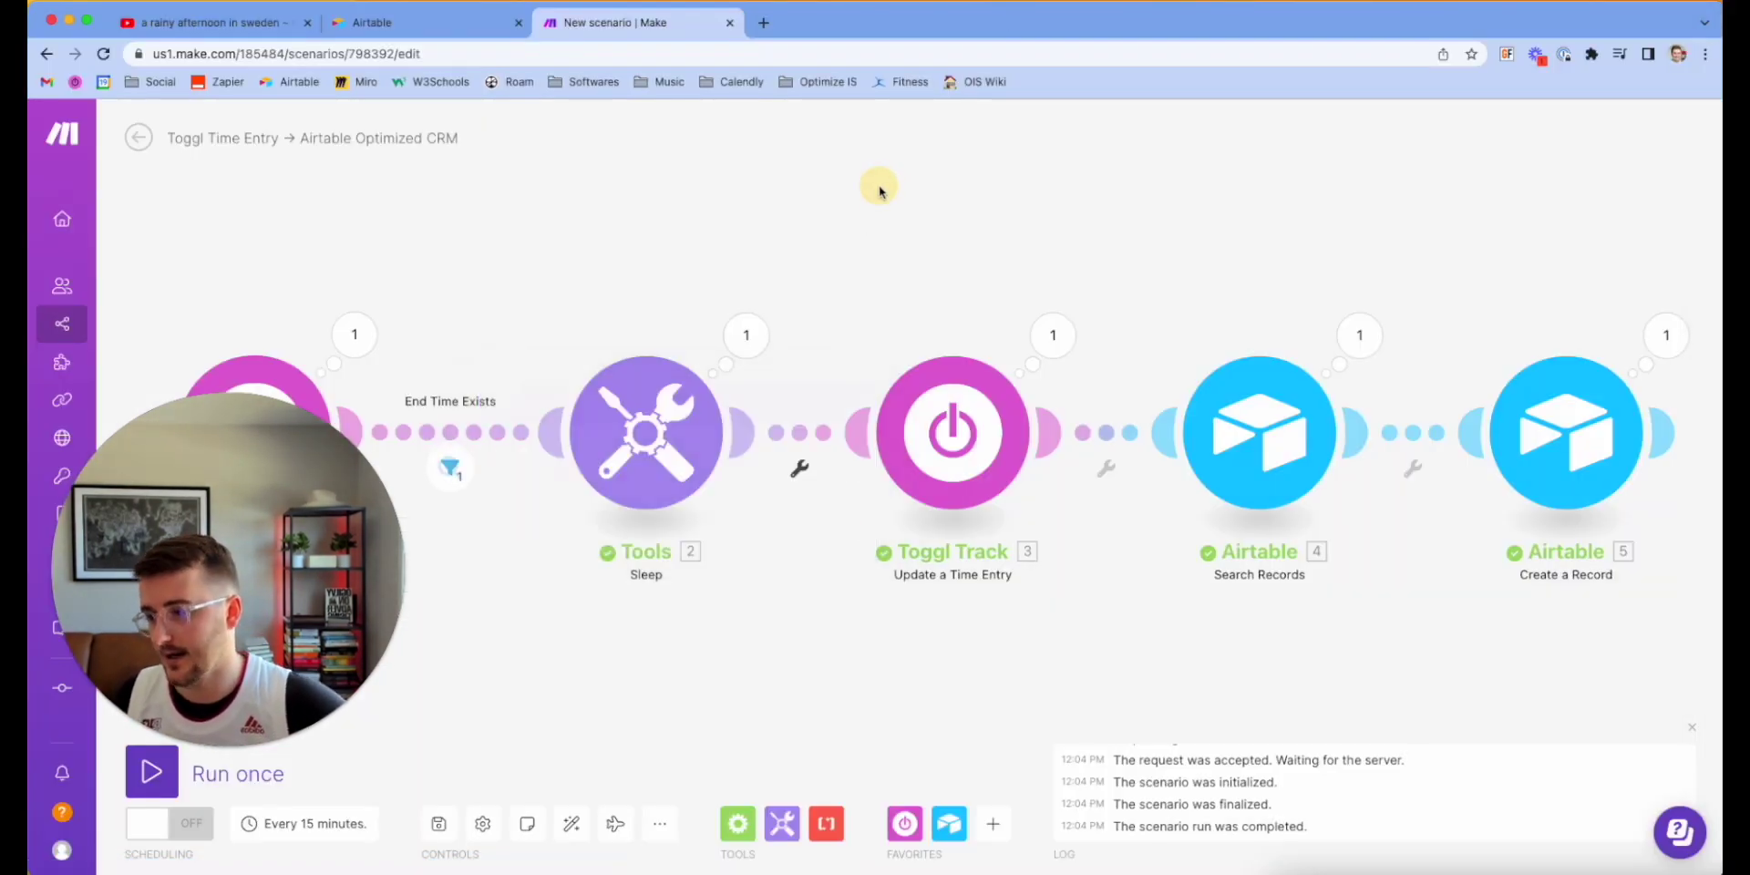
drag(878, 246, 890, 115)
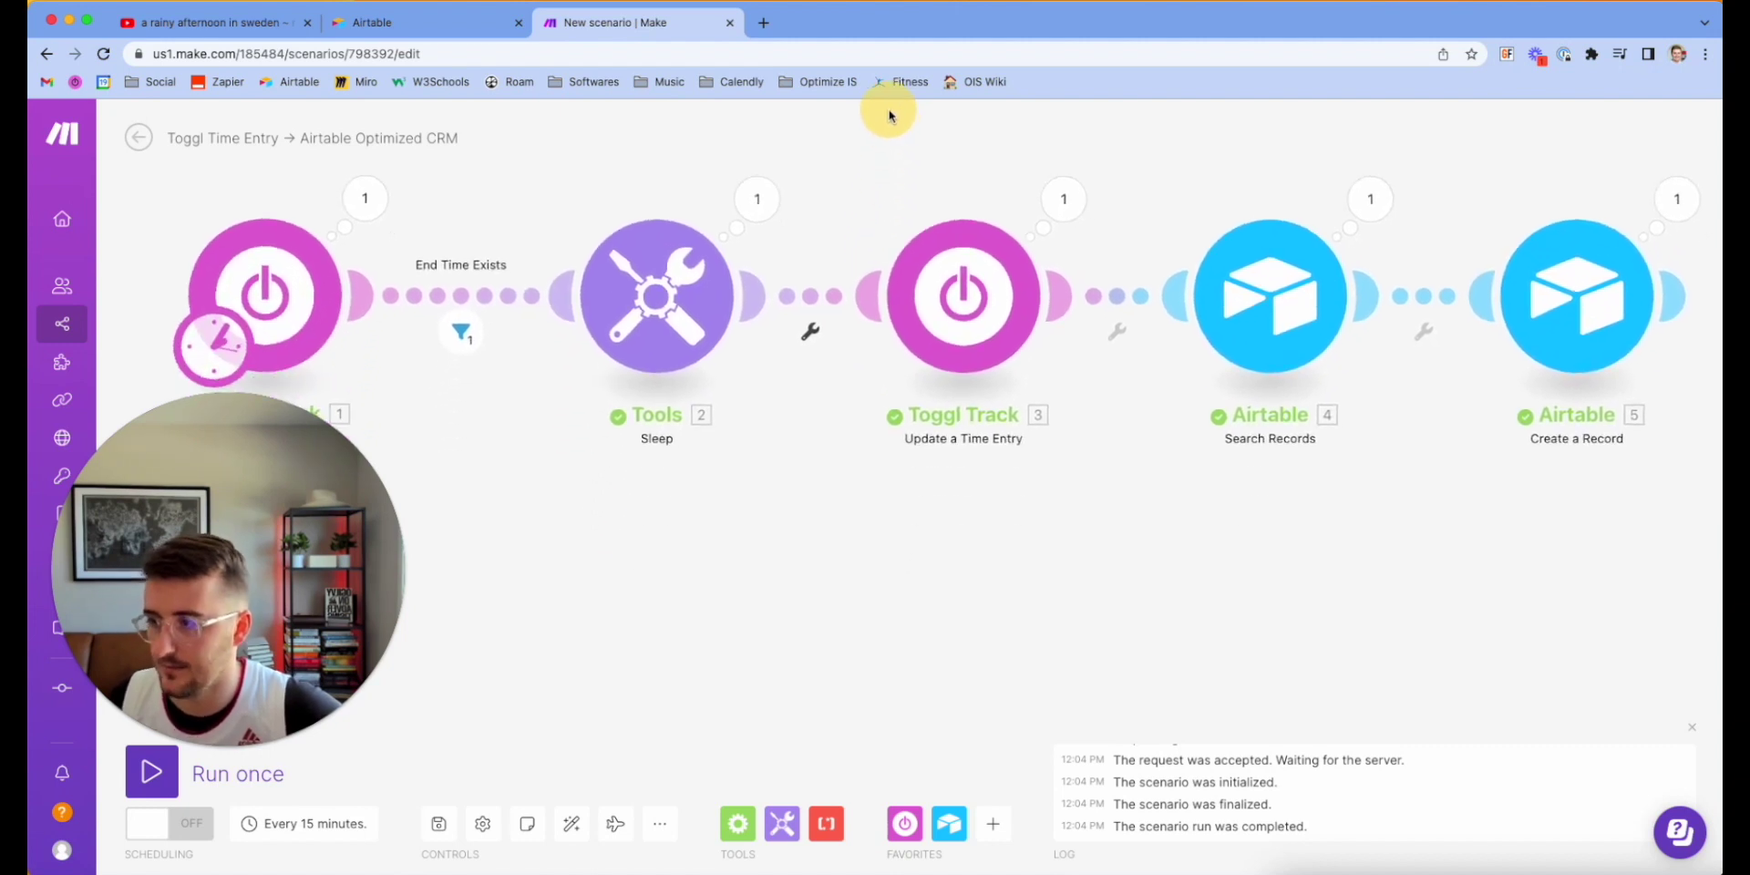